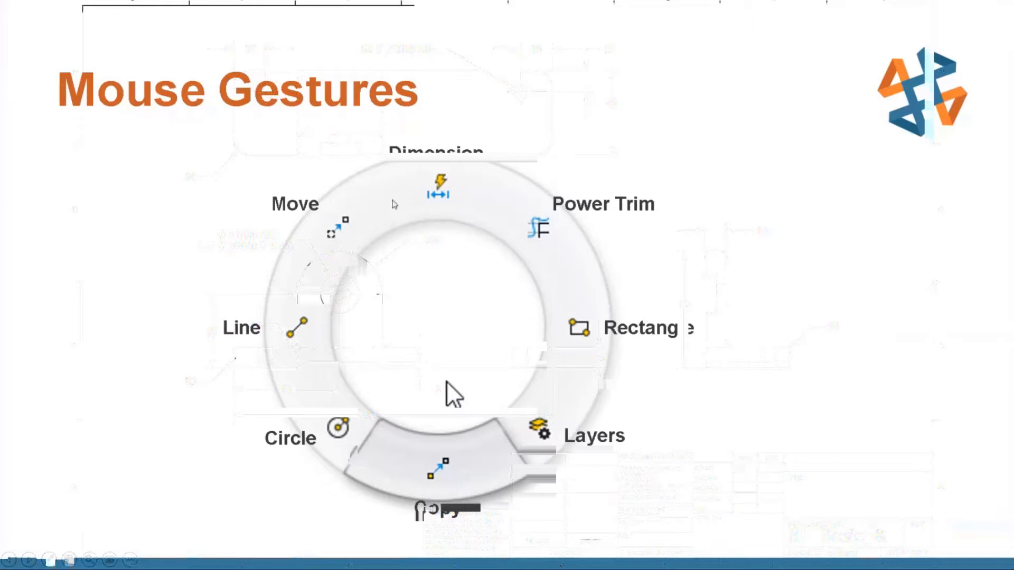
Advance the slideshow to the dimensioned bracket drawing slide, then leave PowerPoint.
left_click(401, 161)
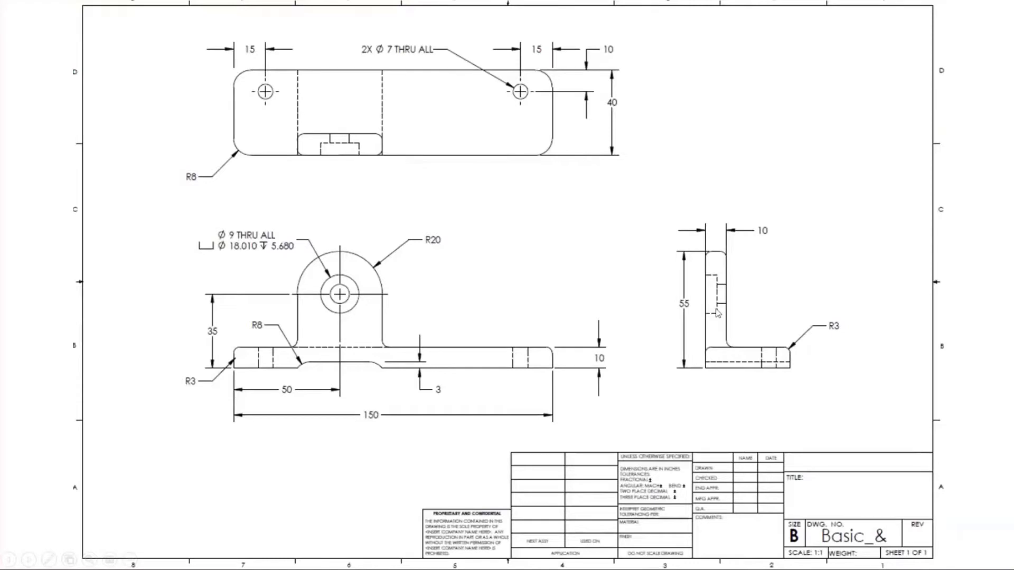
key("alt+Tab")
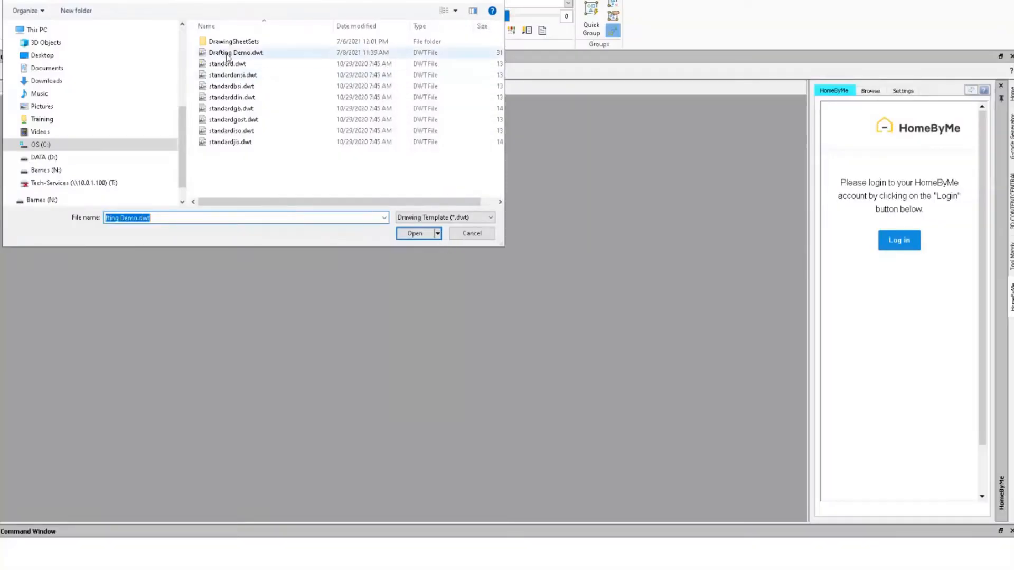
Create a drawing from Drafting Demo.dwt and save it over the existing Basic Repro.dwg.
left_click(229, 55)
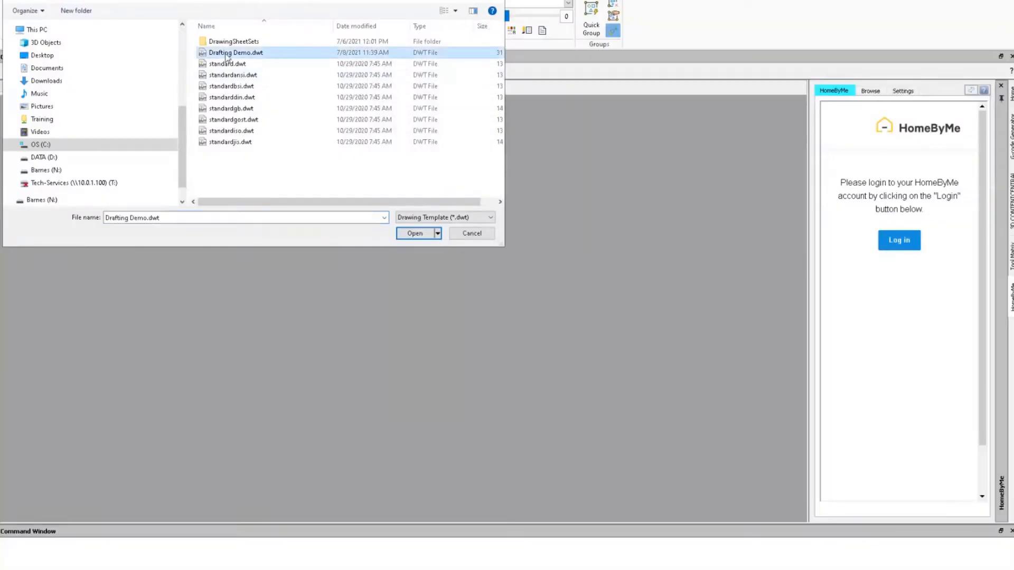
left_click(415, 234)
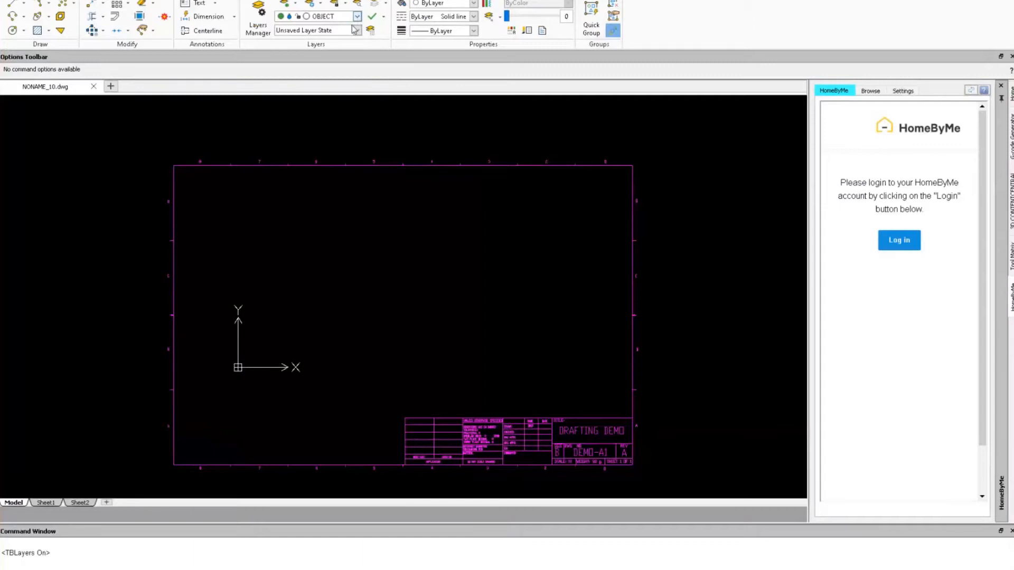
key("ctrl+s")
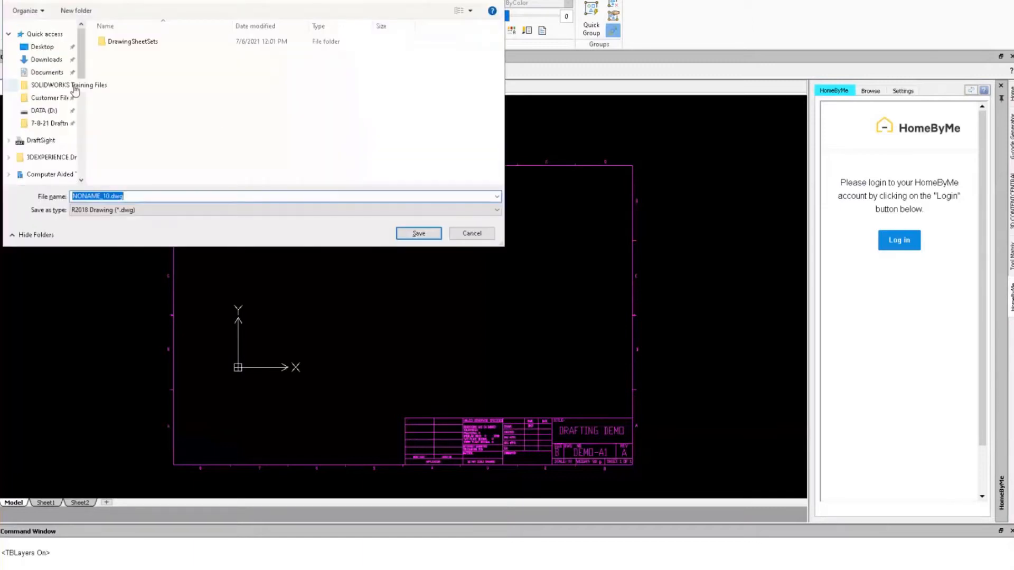
left_click(50, 123)
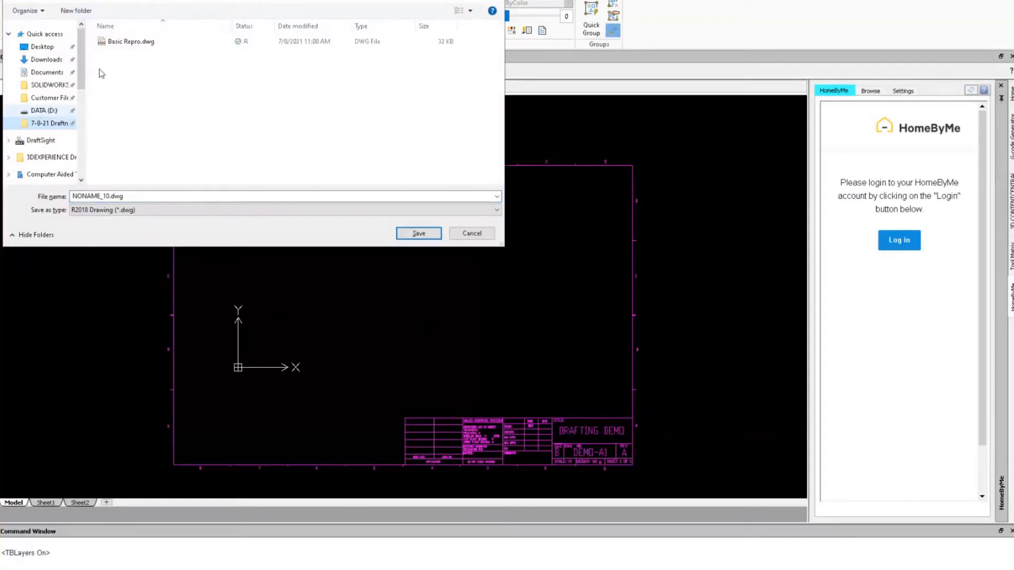
double_click(126, 42)
left_click(534, 292)
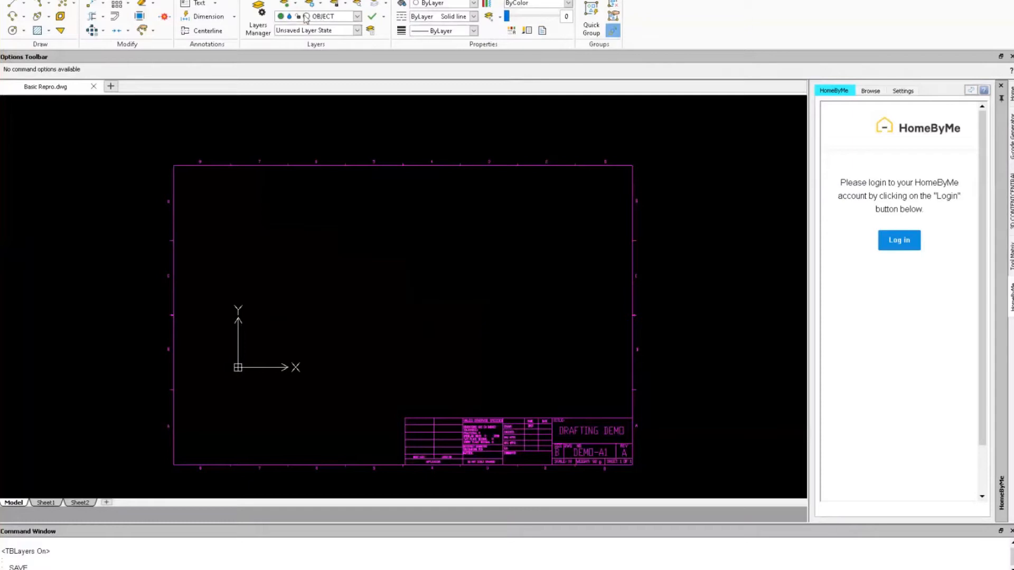
Switch off the TITLEBLOCK layer in the Layers list.
left_click(358, 17)
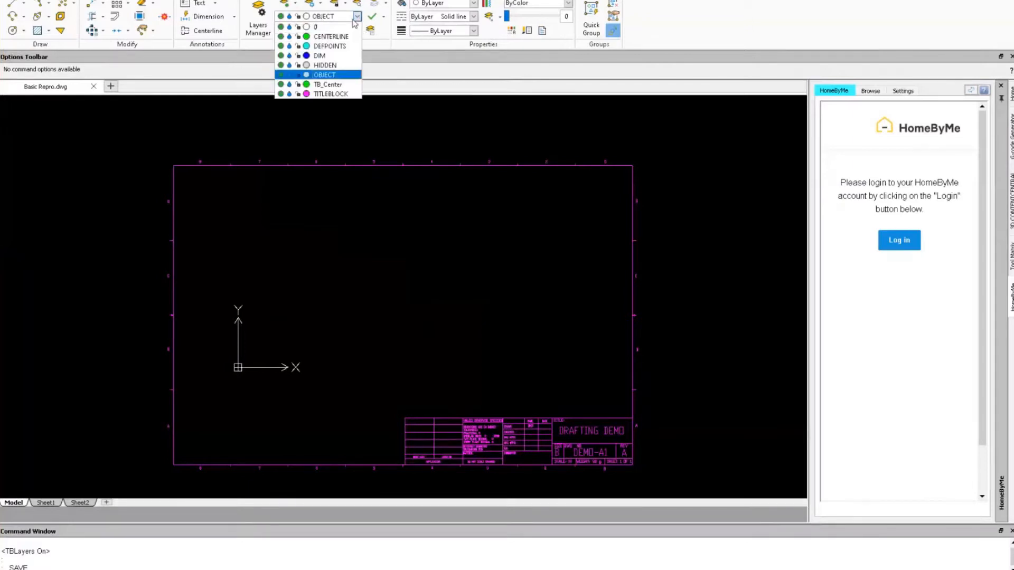
left_click(281, 94)
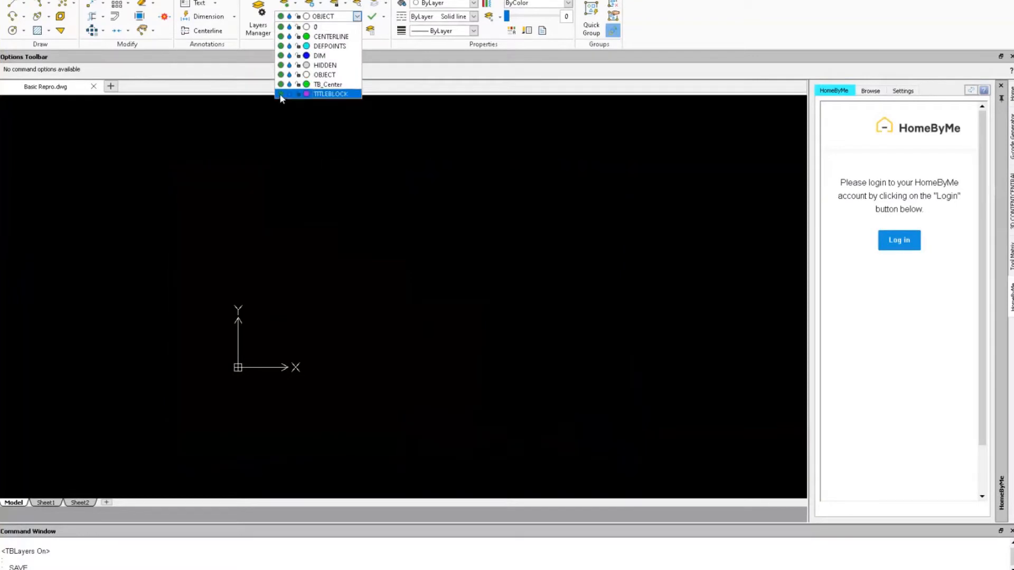
left_click(305, 229)
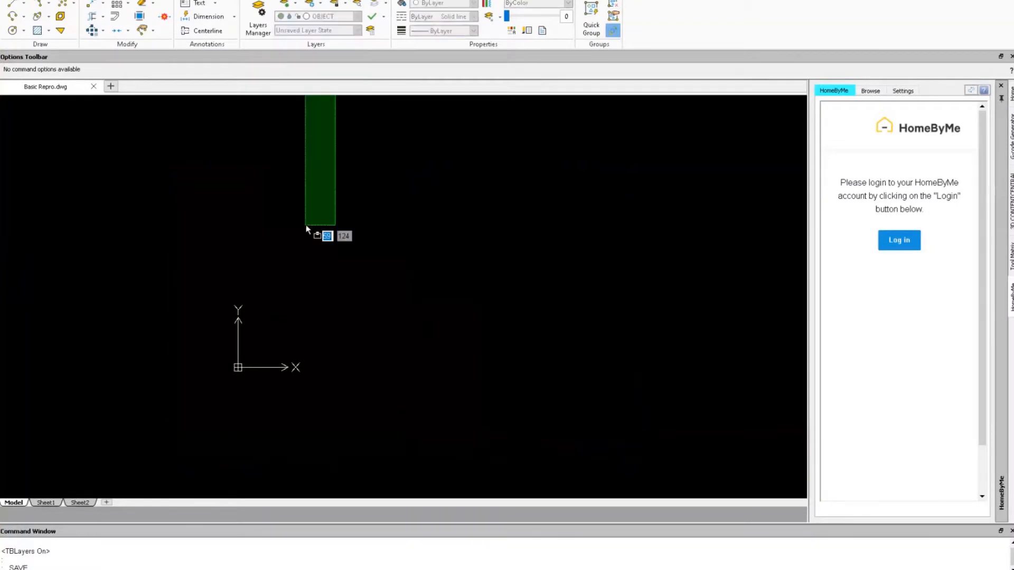
Begin a rectangle with a 150,10 corner entry, then cancel it.
left_click(341, 235)
right_click_drag(341, 235, 390, 234)
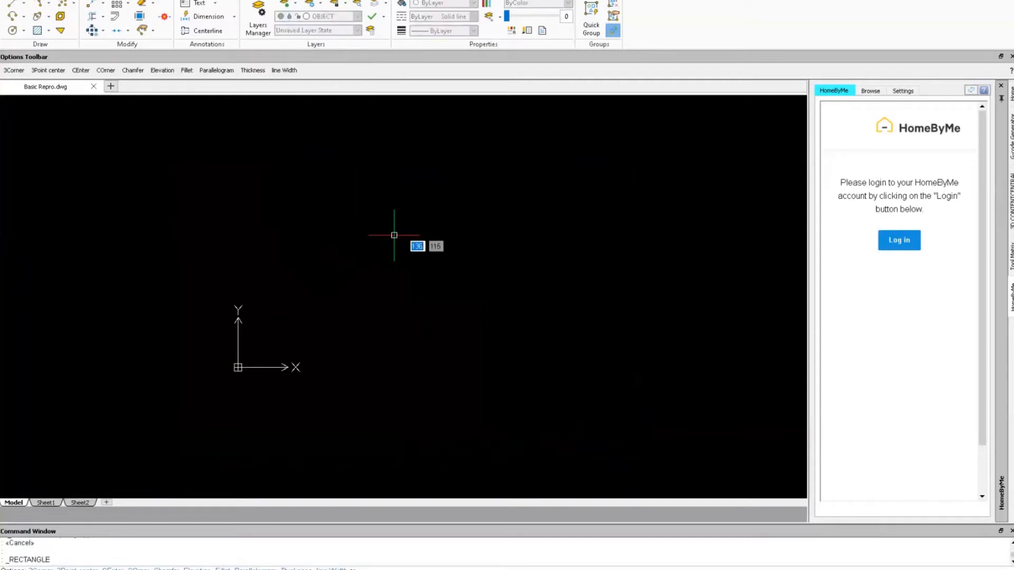
type("0")
key("Tab")
type("0")
key("Tab")
type("150")
key("Tab")
key("Return")
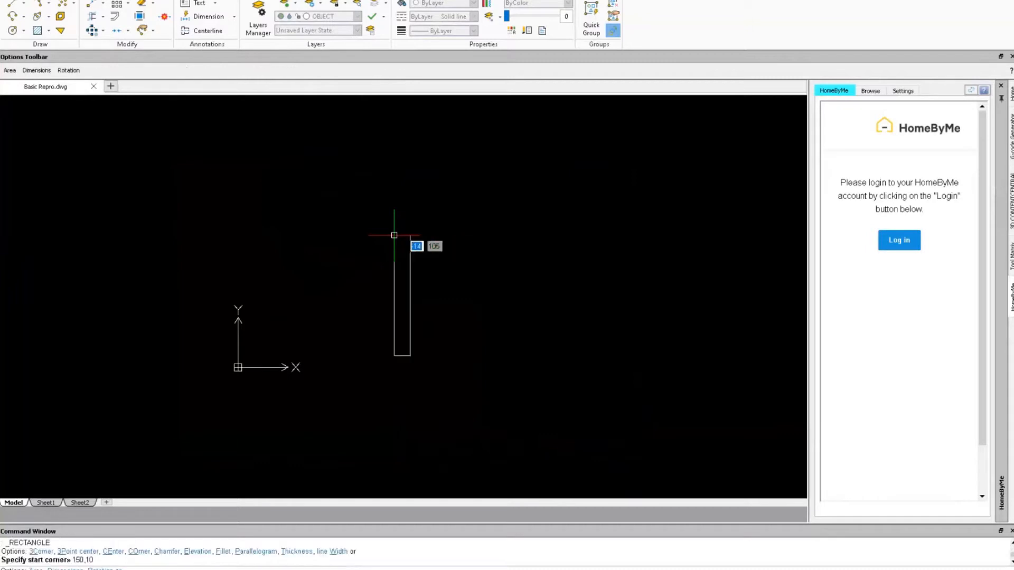
key("Escape")
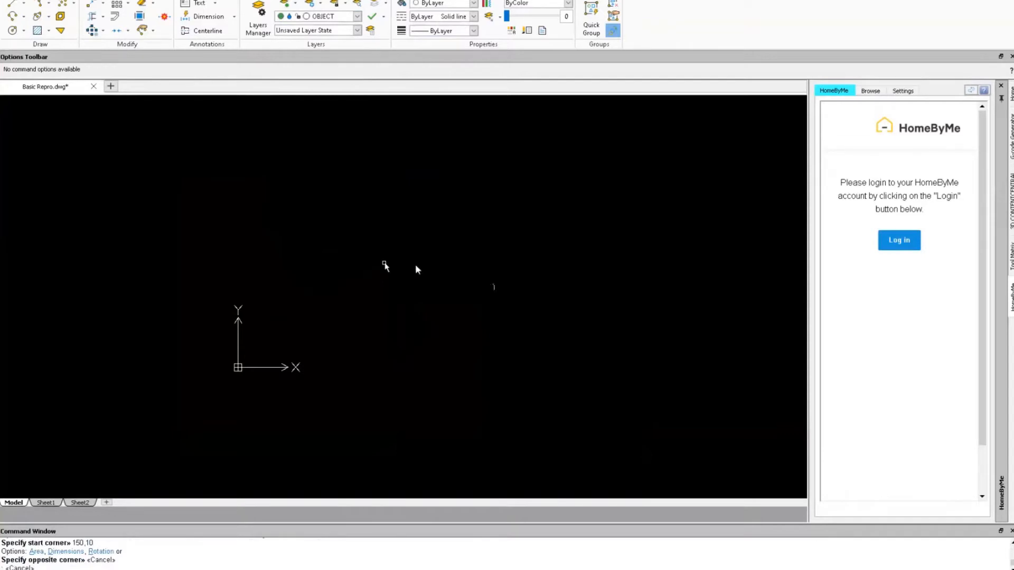
Draw a 150 by 10 rectangle with its corner at the origin 0,0.
key("Return")
type("0,0")
key("Return")
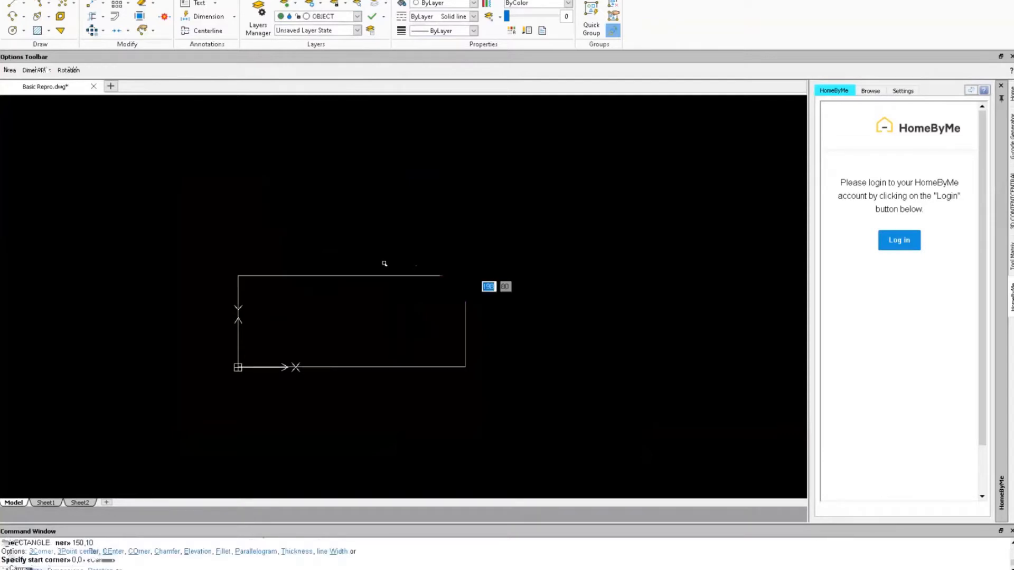
type("150")
key("Tab")
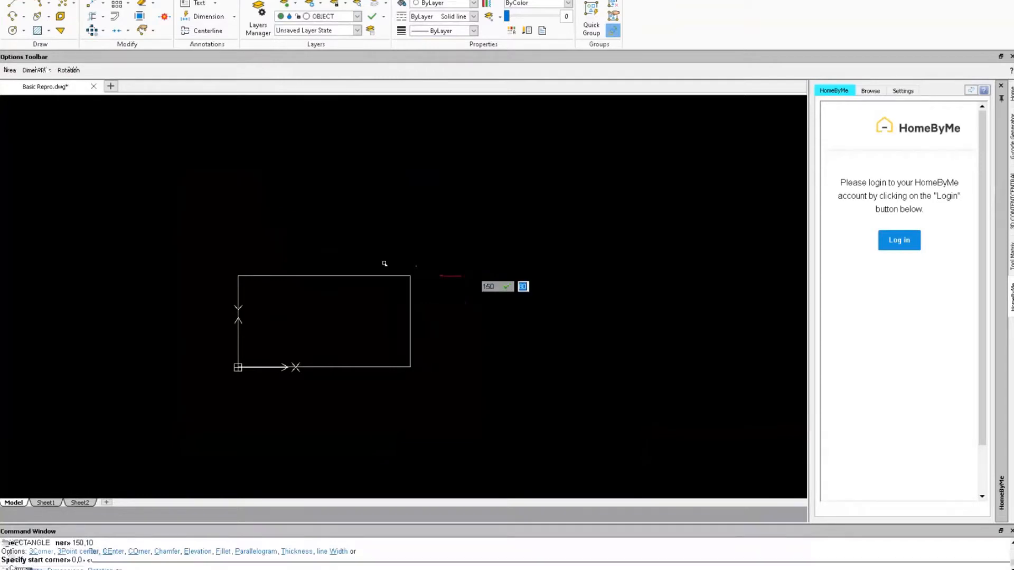
type("10")
key("Return")
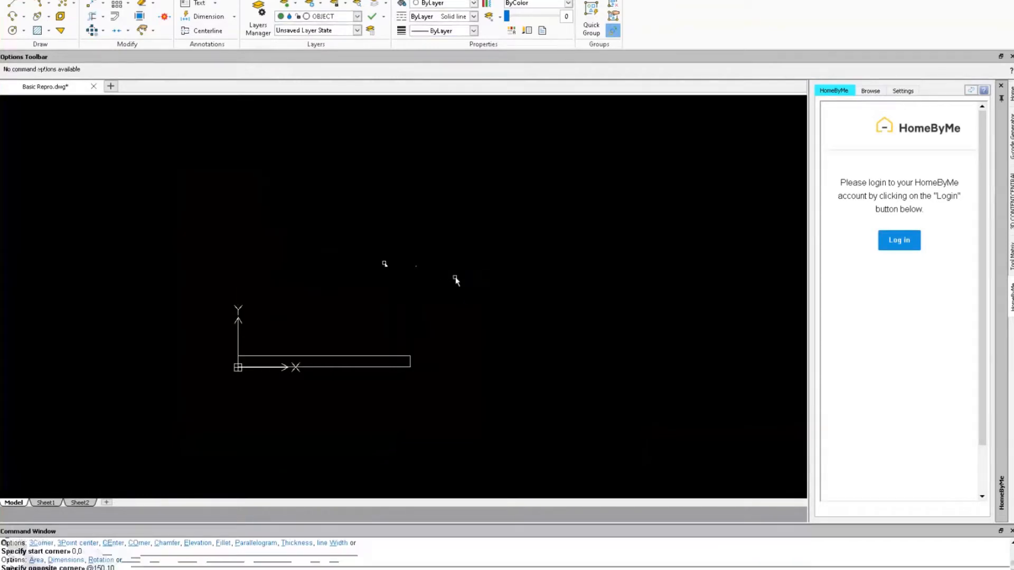
Draw a radius-2 circle at 50,35, then undo it, keeping only the rectangle.
right_click_drag(390, 236, 383, 263)
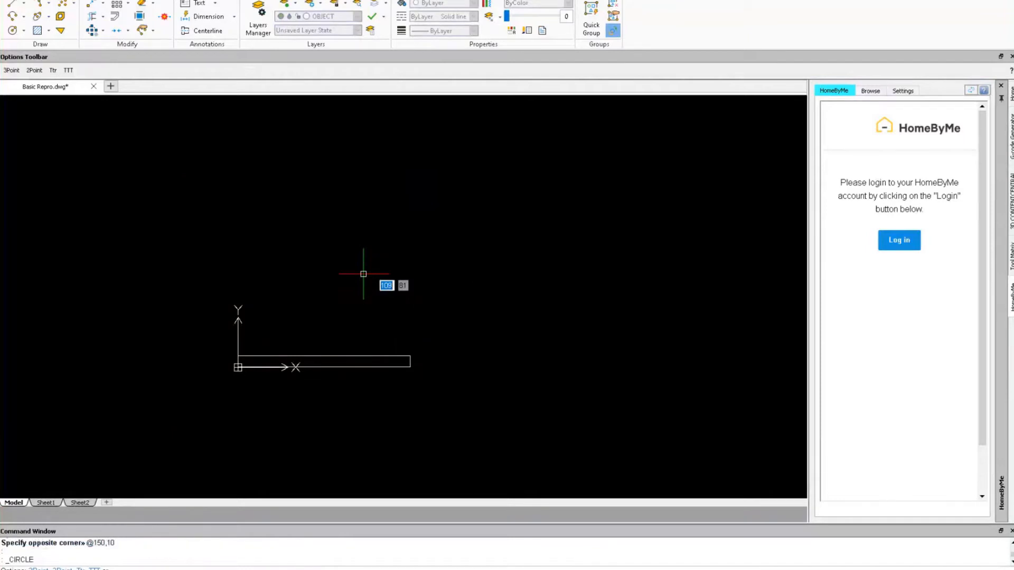
type("50")
key("Tab")
type("35")
key("Return")
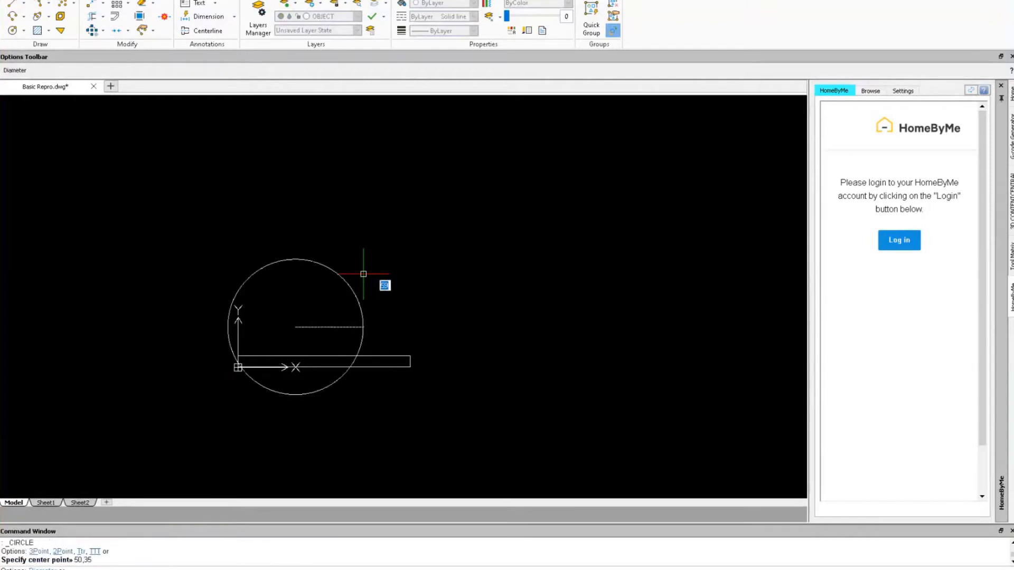
type("2")
key("Return")
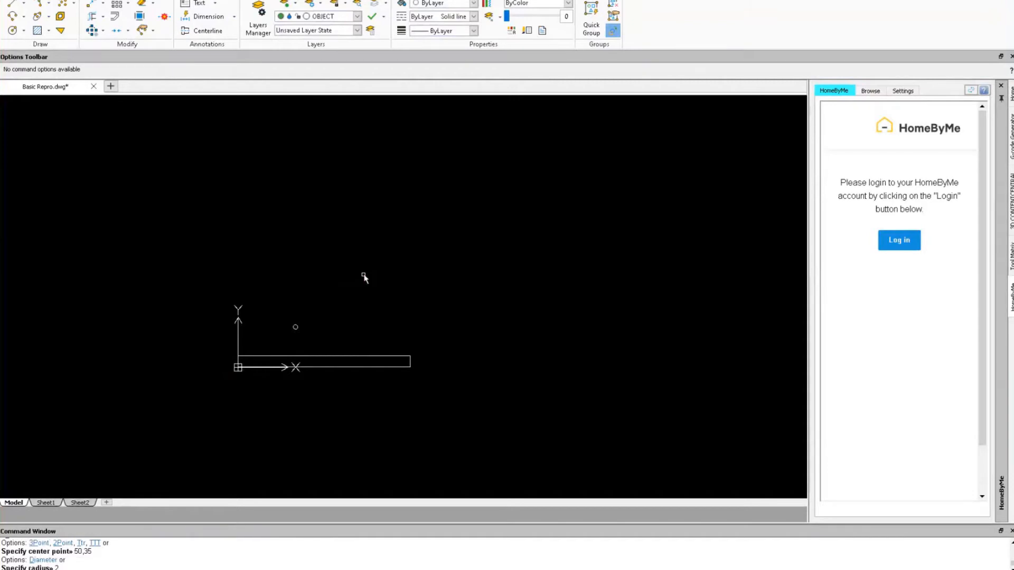
key("ctrl+z")
key("ctrl+z")
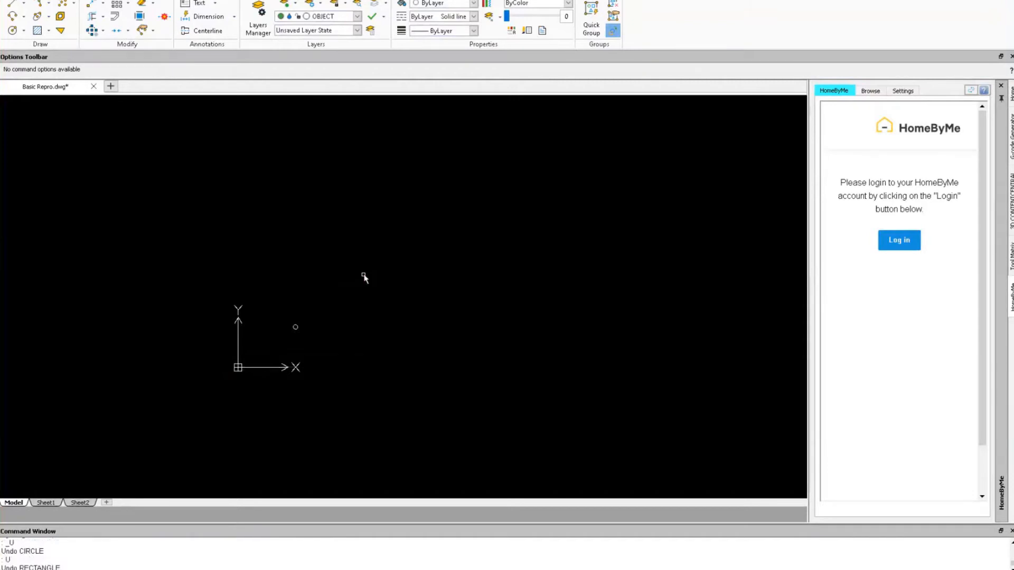
key("ctrl+z")
key("ctrl+y")
key("ctrl+y")
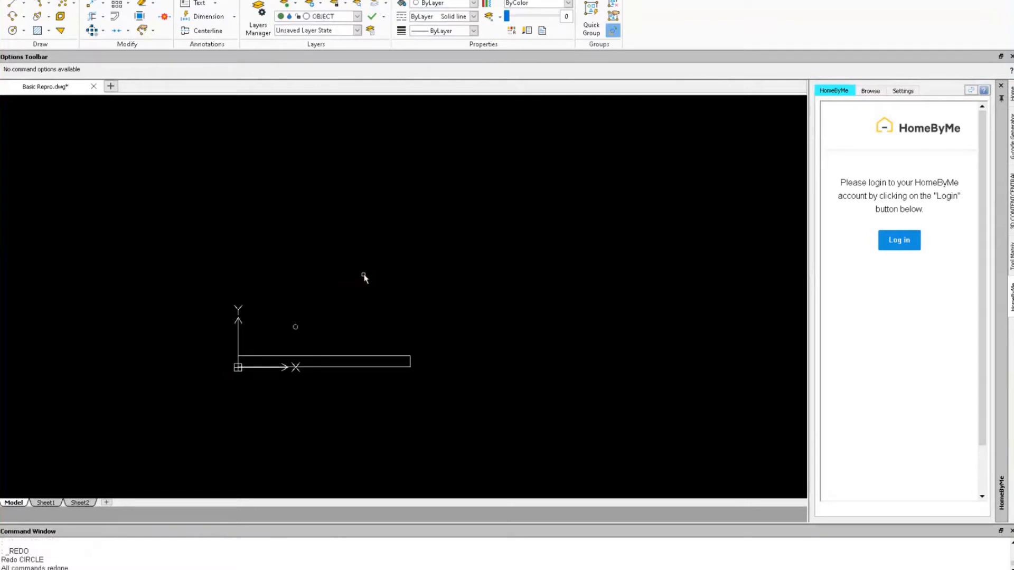
key("ctrl+z")
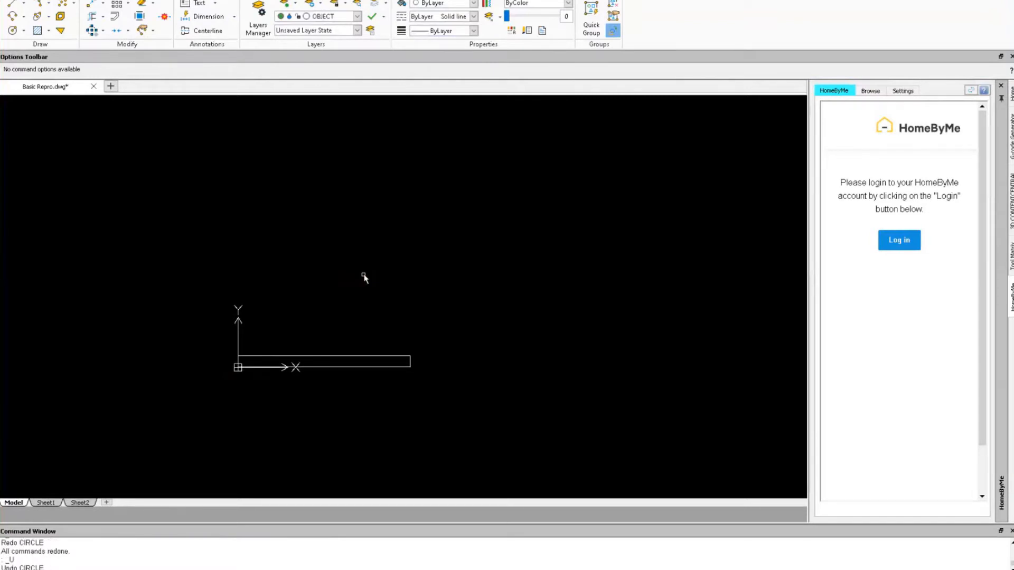
Draw a radius-20 circle centred at 50,35 with the CIR command.
type("CIRCLE")
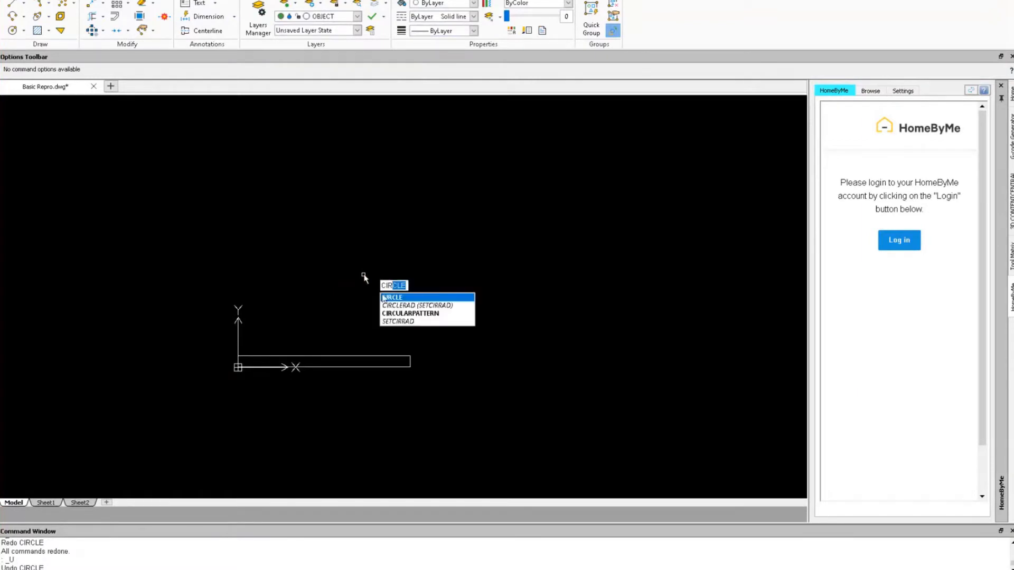
key("Return")
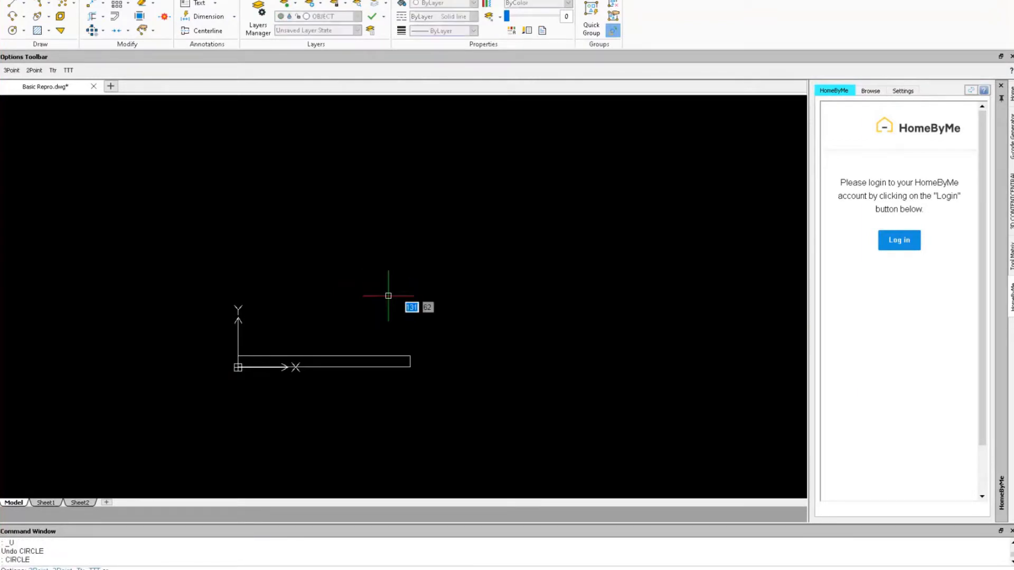
type("50")
key("Tab")
type("35")
key("Return")
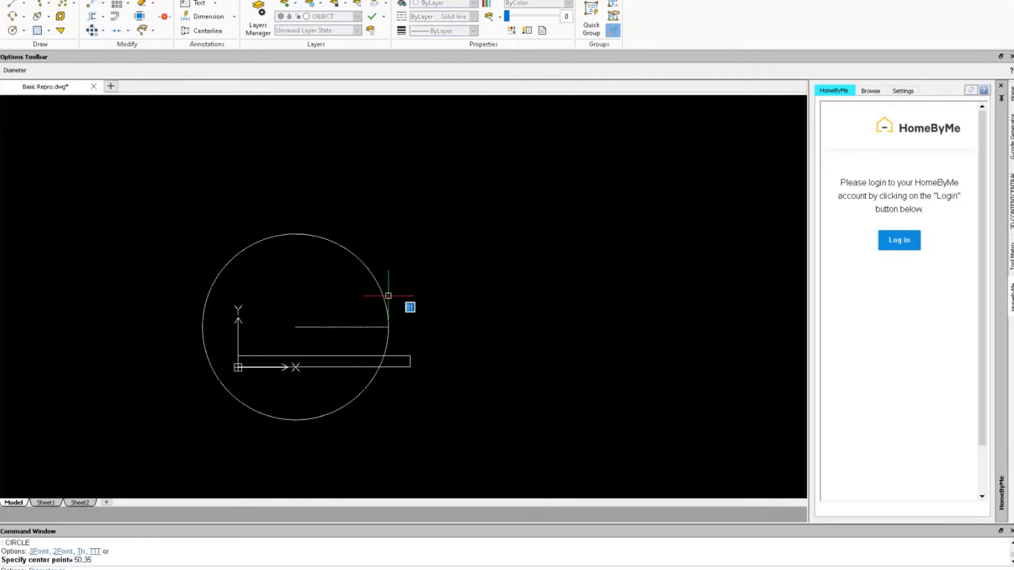
type("20")
key("Return")
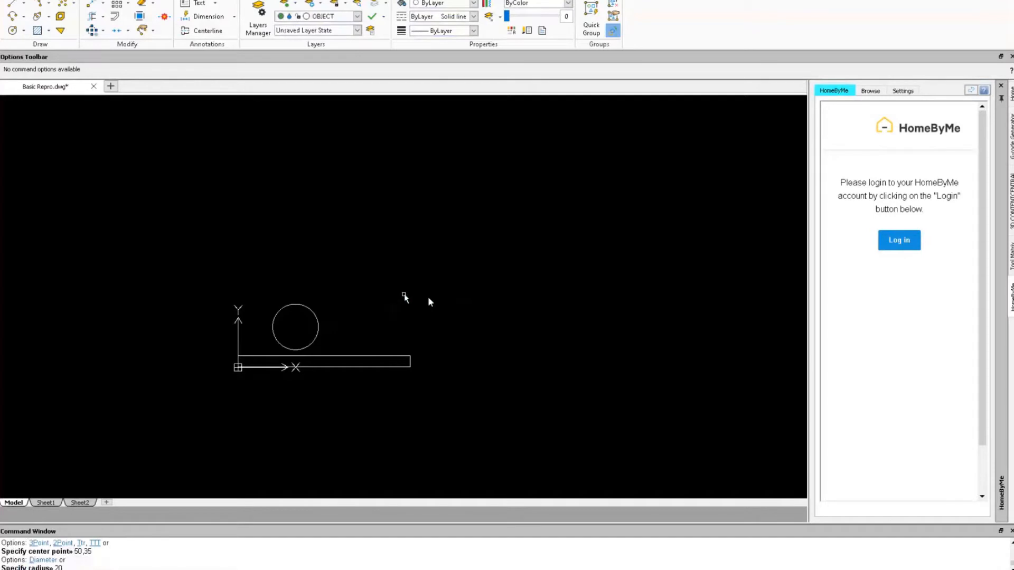
right_click_drag(404, 295, 441, 296)
Draw a 40 by -35 upright rectangle from the circle's left quadrant down to the base.
scroll(265, 376, "up", 2)
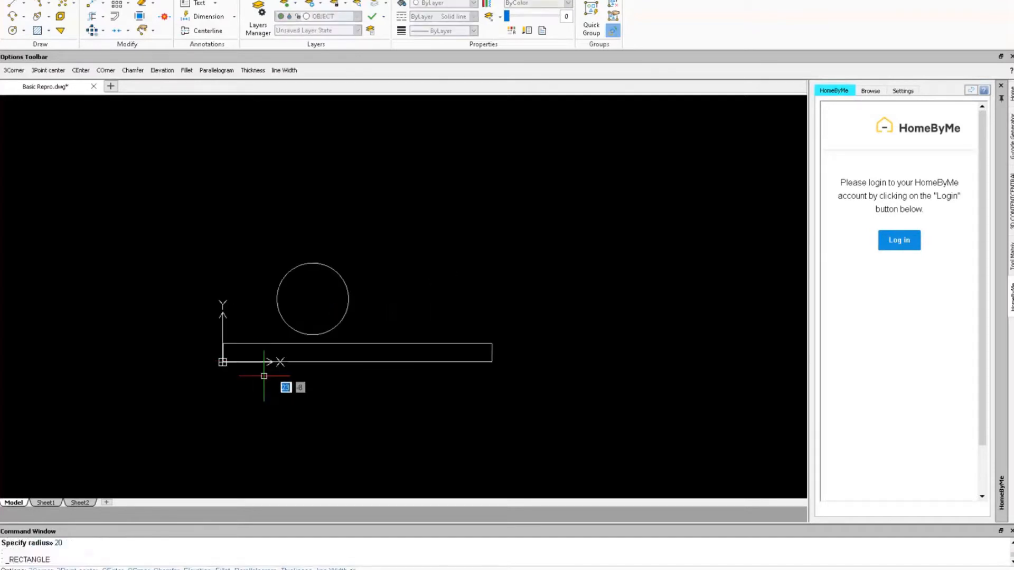
scroll(264, 376, "up", 2)
scroll(266, 376, "up", 2)
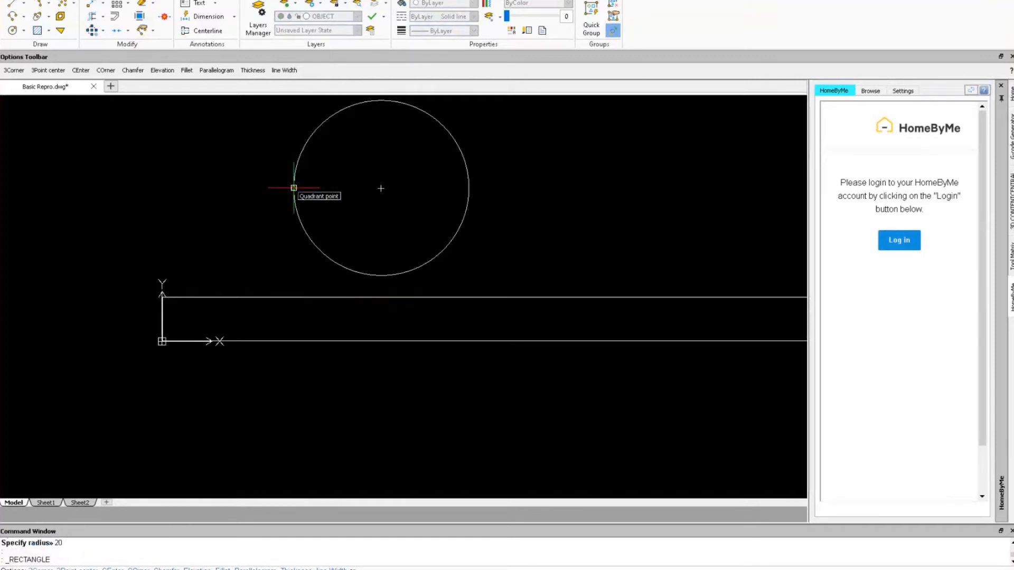
left_click(294, 188)
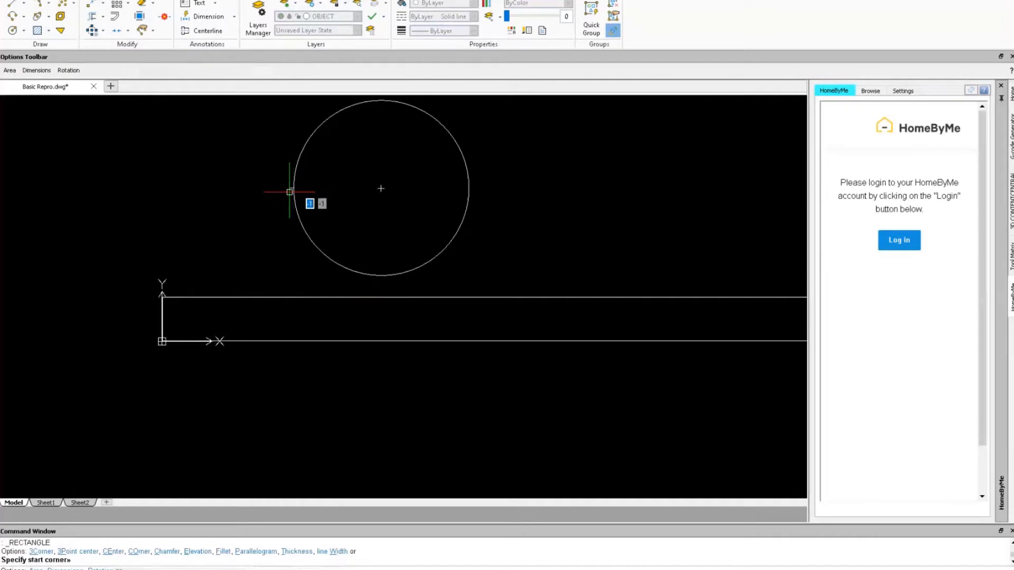
type("40")
key("Tab")
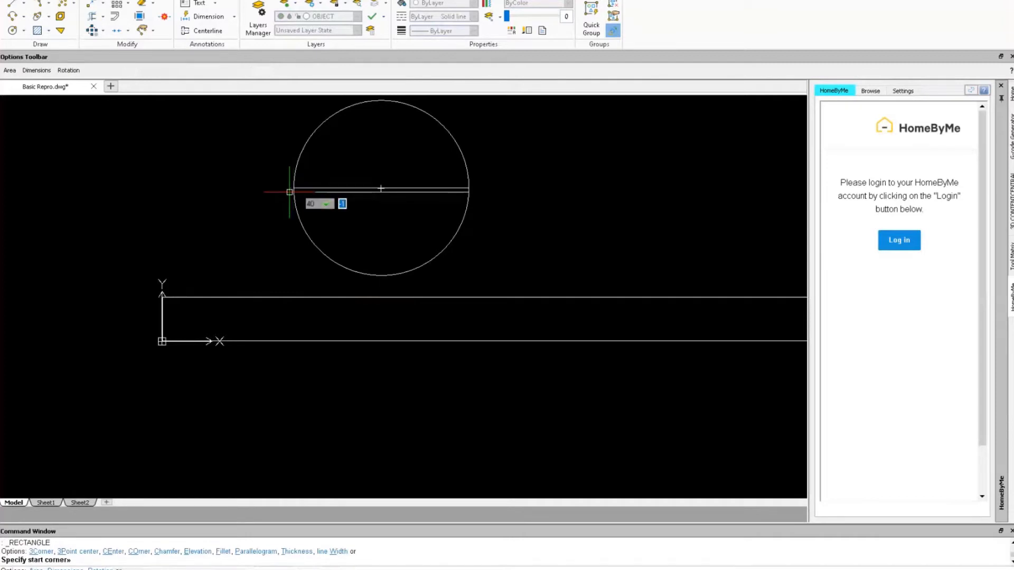
type("-35")
key("Return")
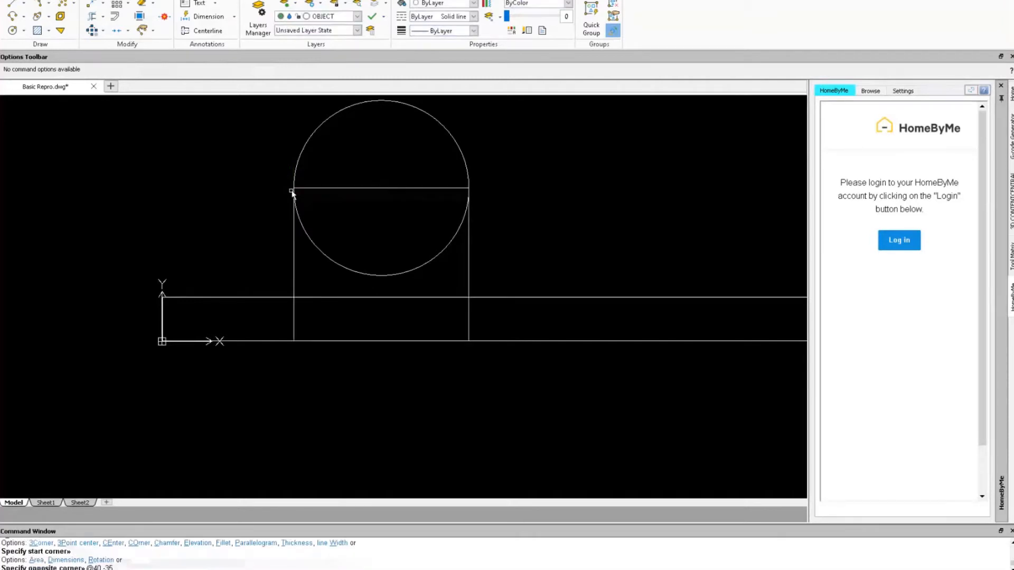
Repeat Rectangle to draw a 40 by 10 rectangle from corner 30,3, extending downward.
right_click(255, 183)
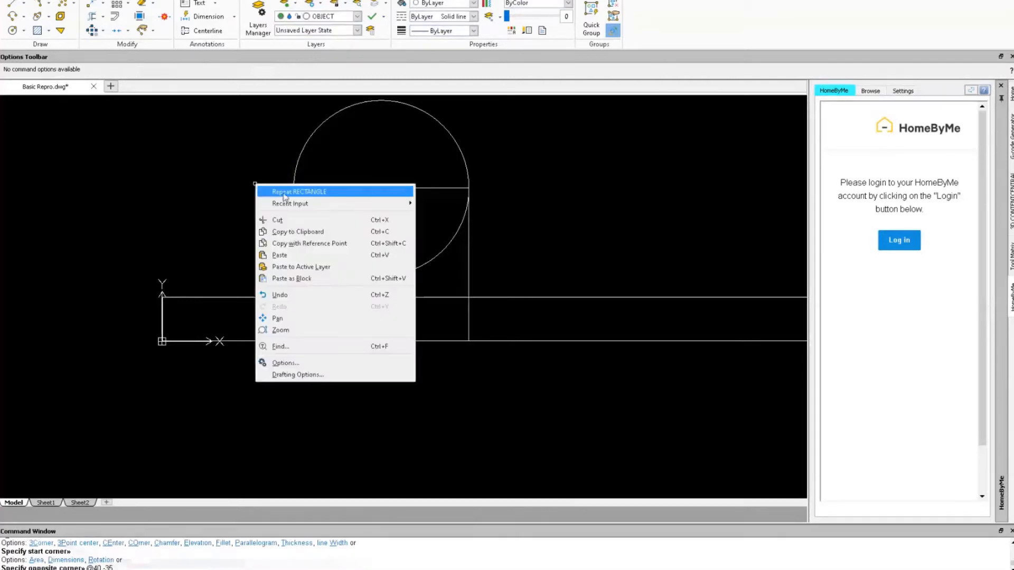
left_click(278, 191)
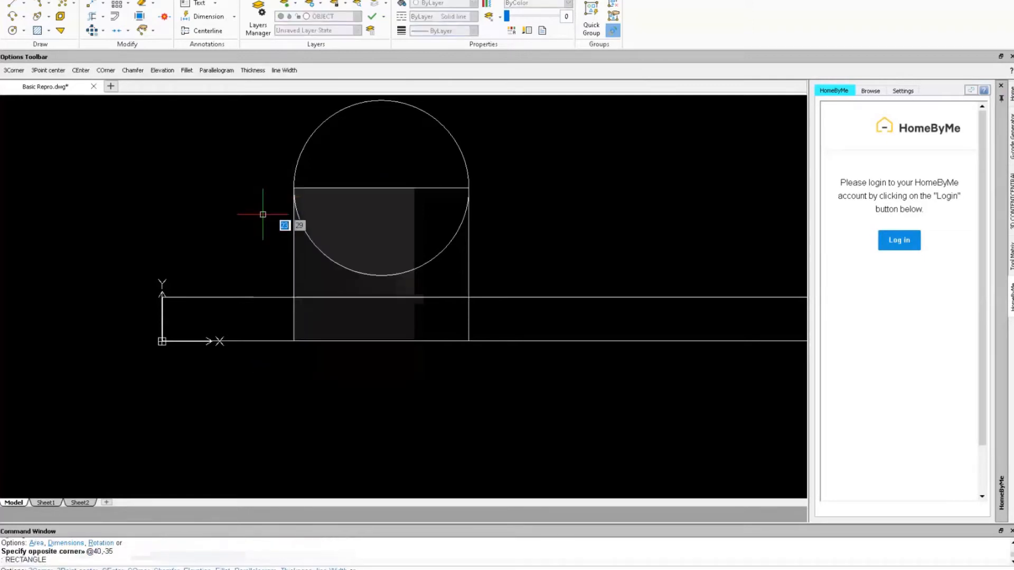
type("30")
key("Tab")
type("3")
key("Return")
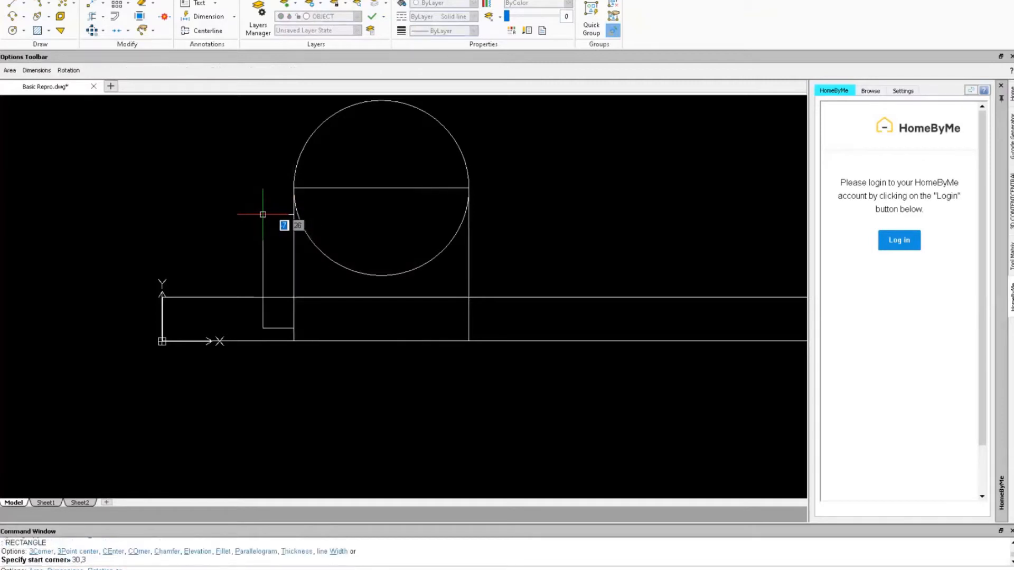
type("40")
key("Tab")
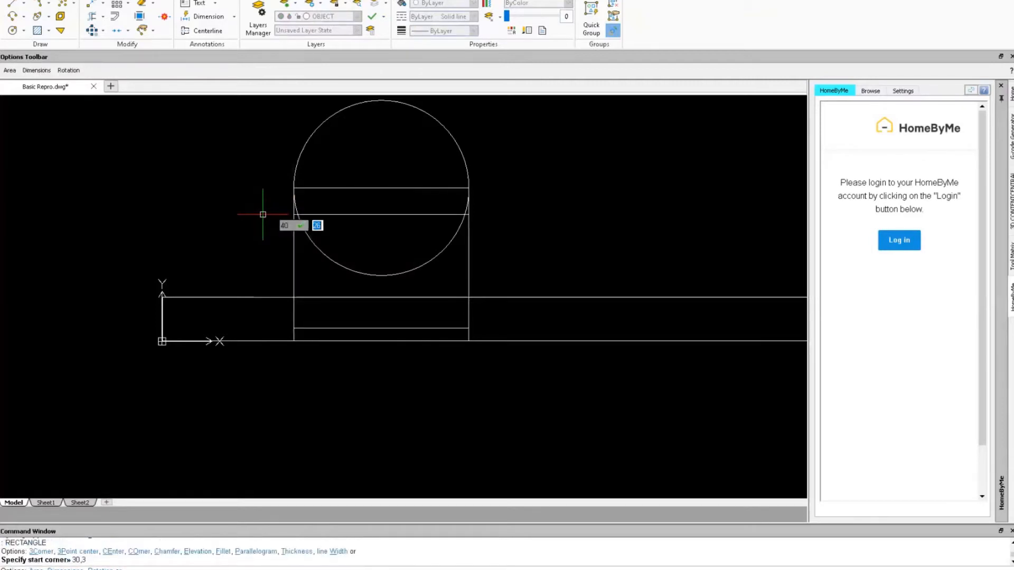
type("-10")
key("Return")
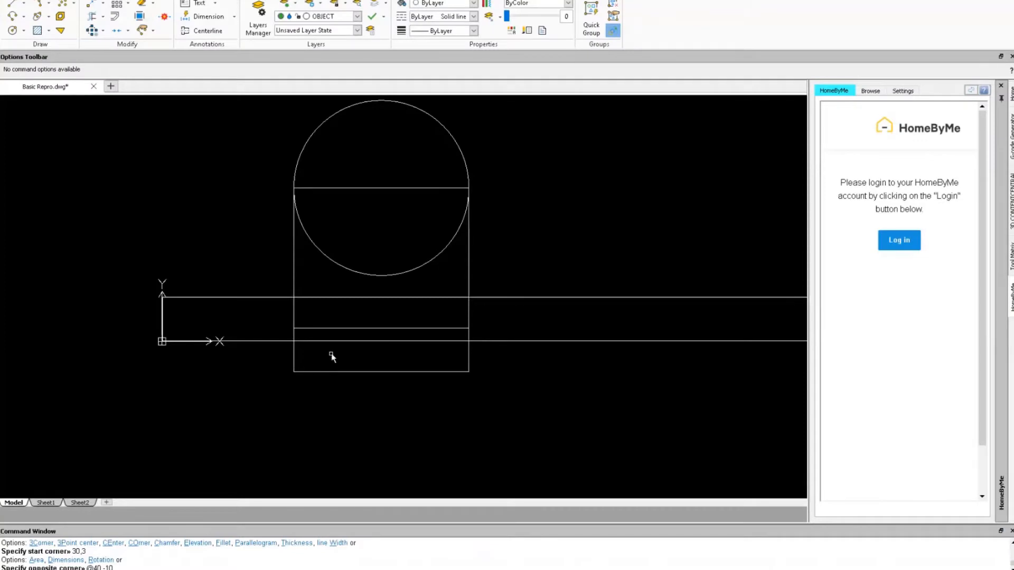
Use the Ttr circle option to draw a radius-8 circle tangent to both corner lines.
scroll(334, 311, "up", 2)
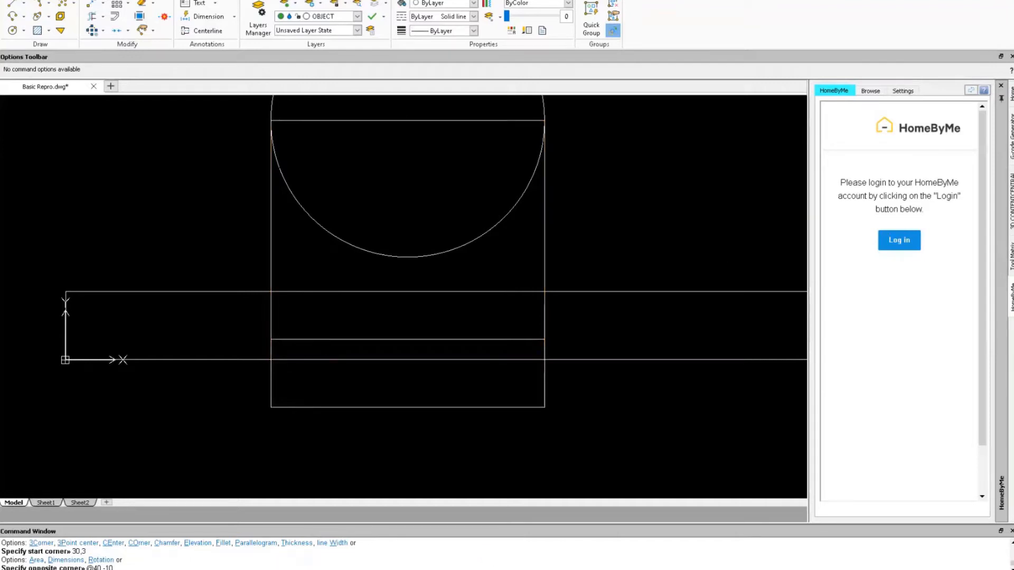
right_click(721, 257)
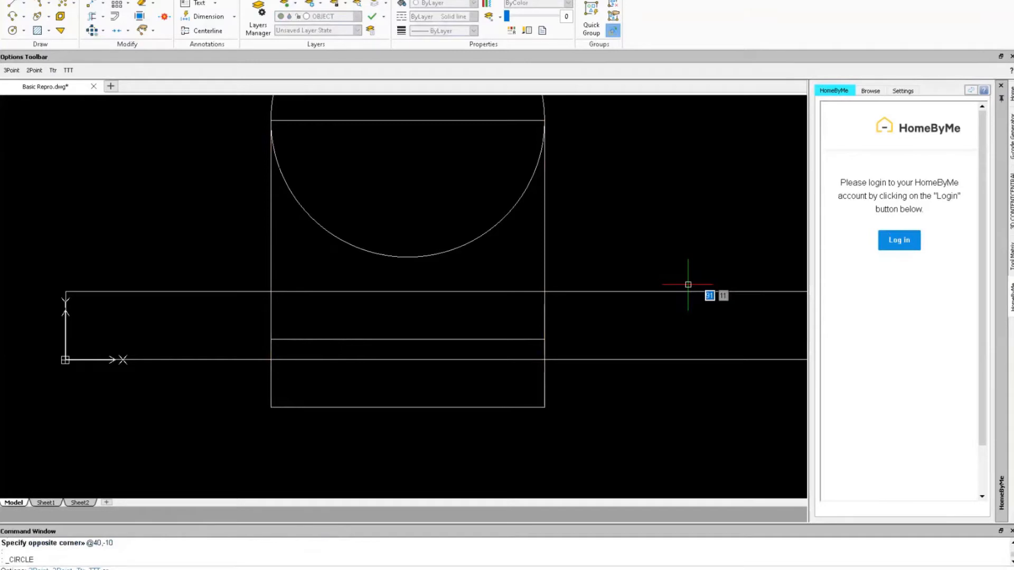
type("ttr")
key("Return")
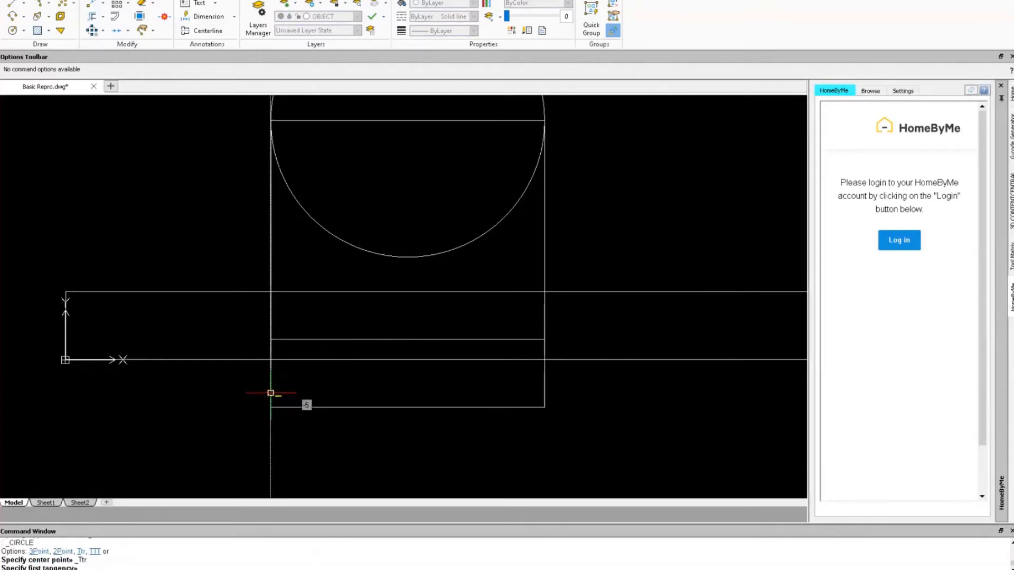
type("8")
key("Return")
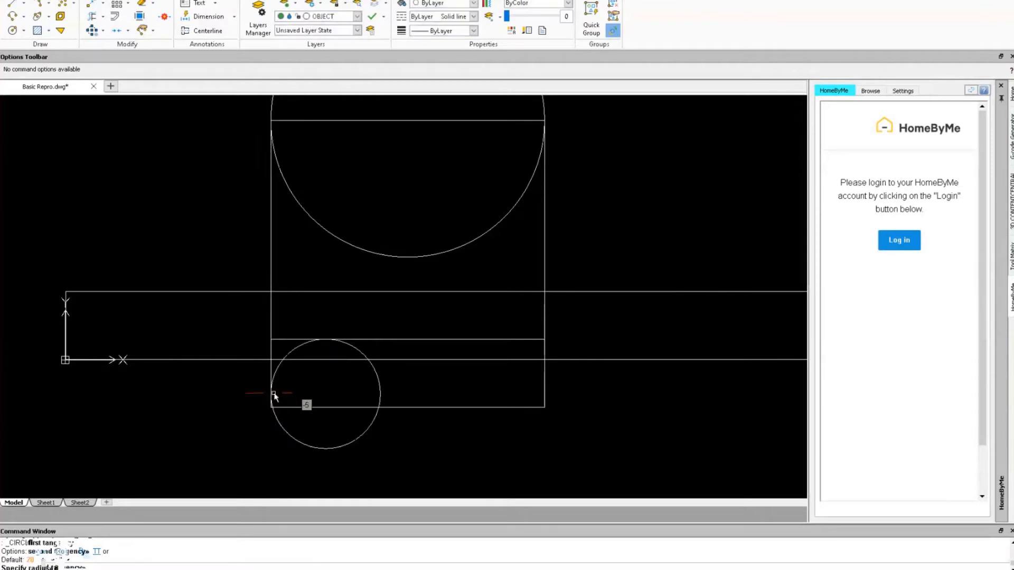
Select the small circle and start moving it, then cancel and clear the selection.
scroll(301, 398, "up", 1)
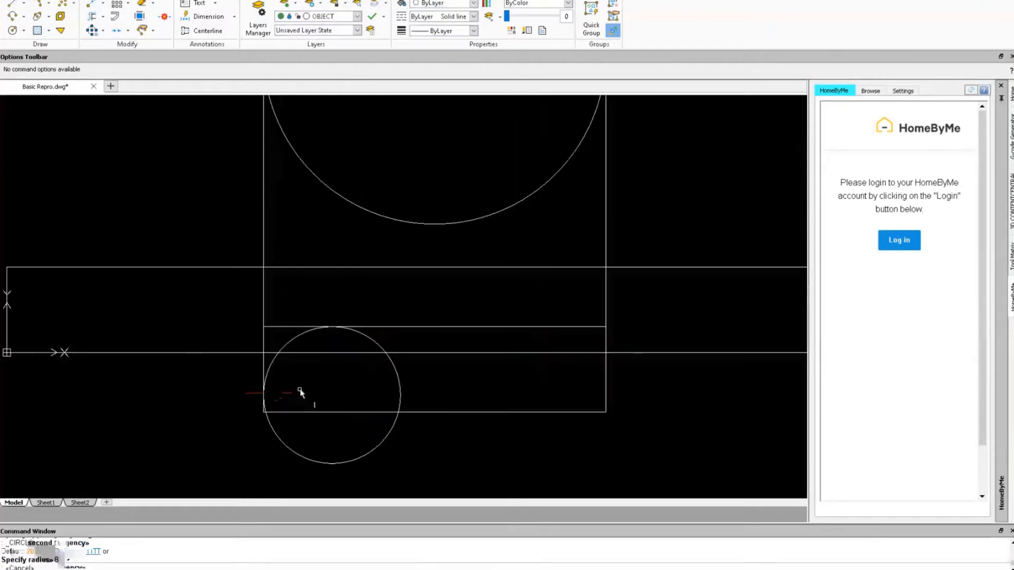
scroll(261, 351, "up", 2)
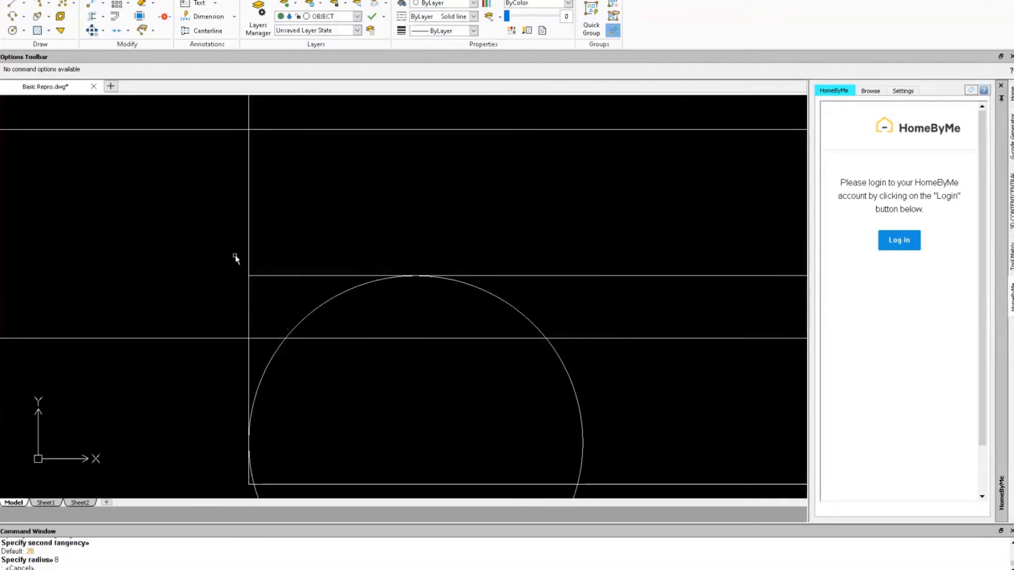
left_click(309, 316)
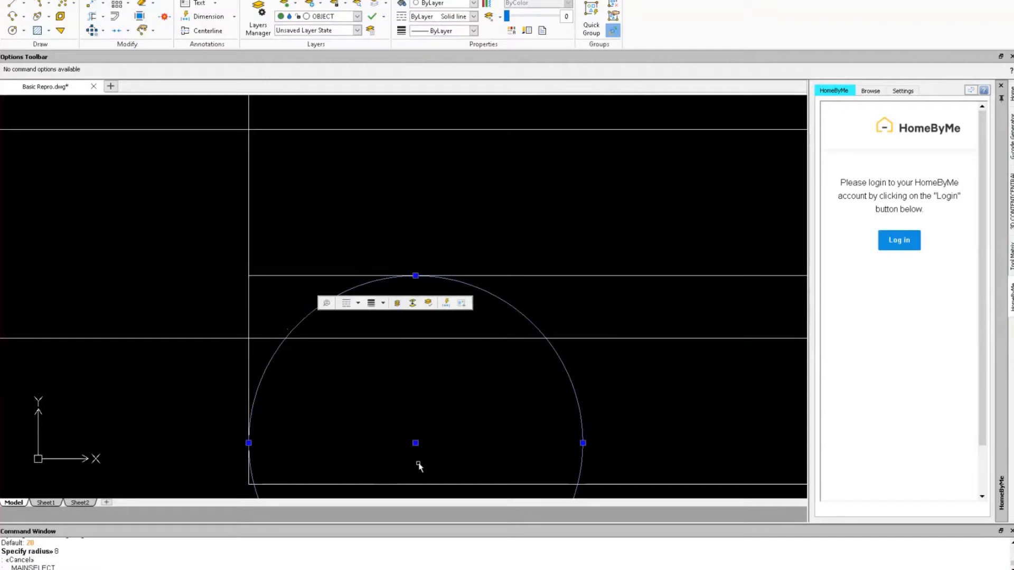
left_click(416, 443)
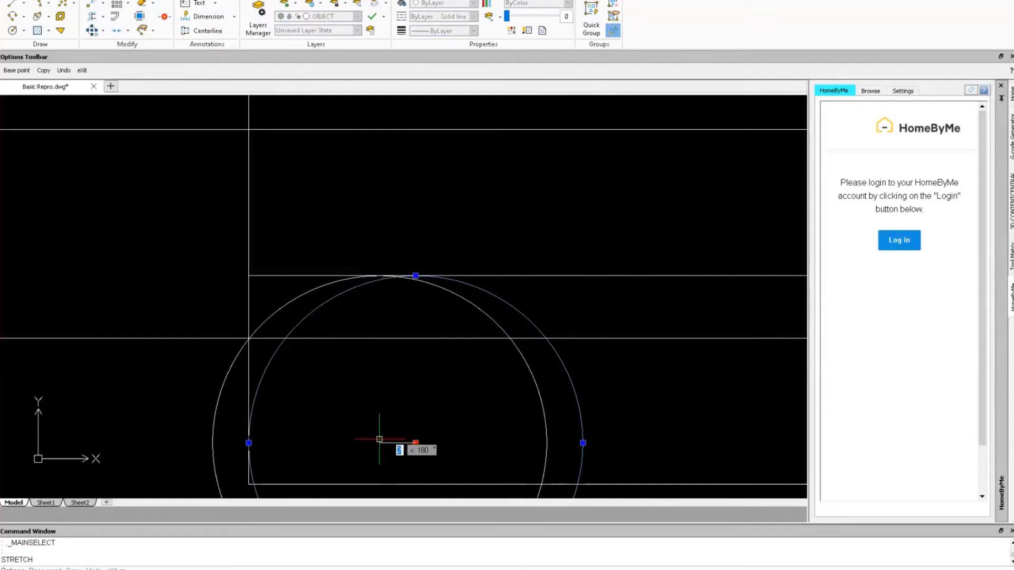
key("Escape")
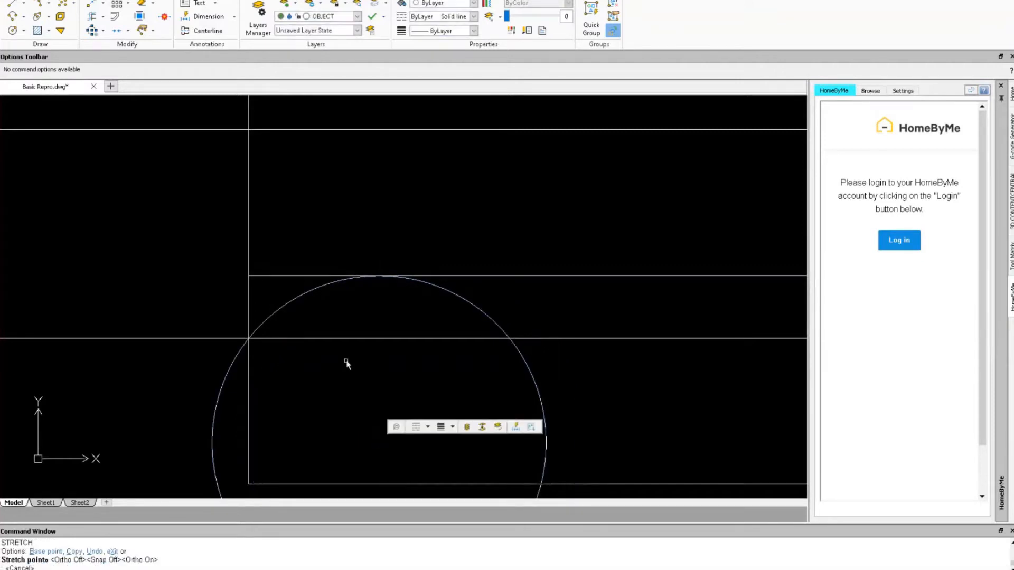
scroll(347, 363, "down", 5)
key("Escape")
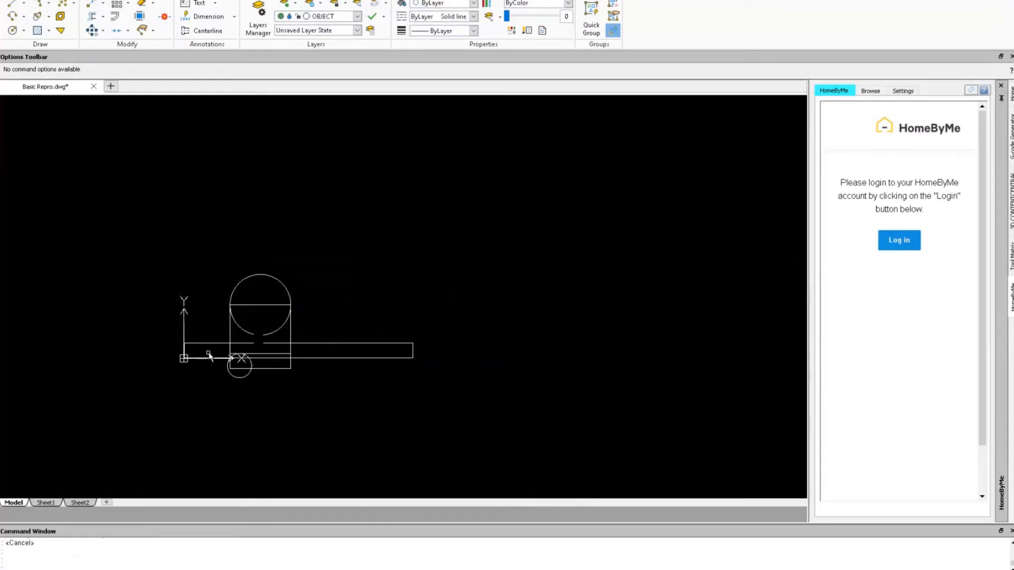
scroll(210, 357, "up", 5)
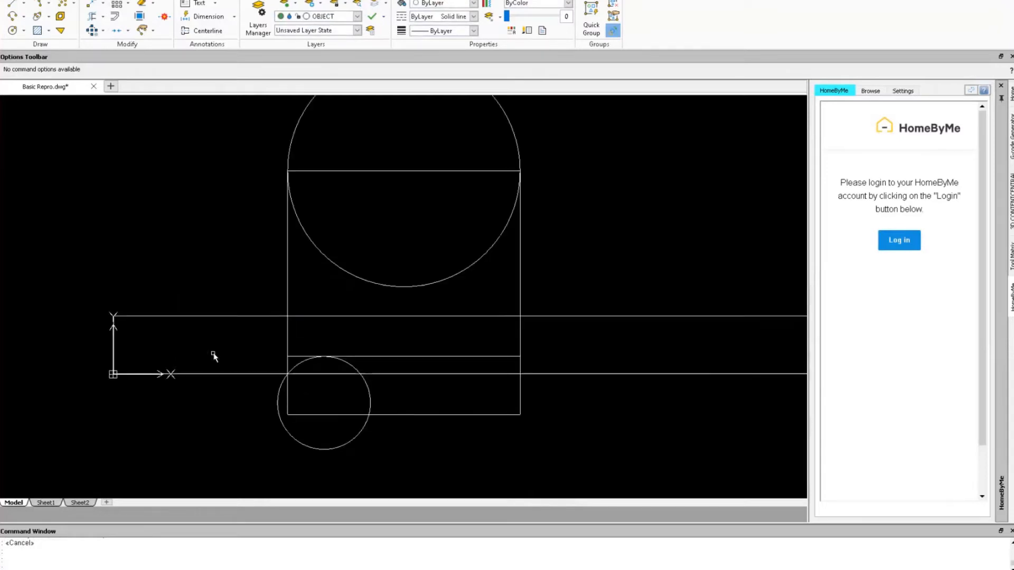
Draw a vertical centreline from the top chord's midpoint down past the base.
type("L")
key("Return")
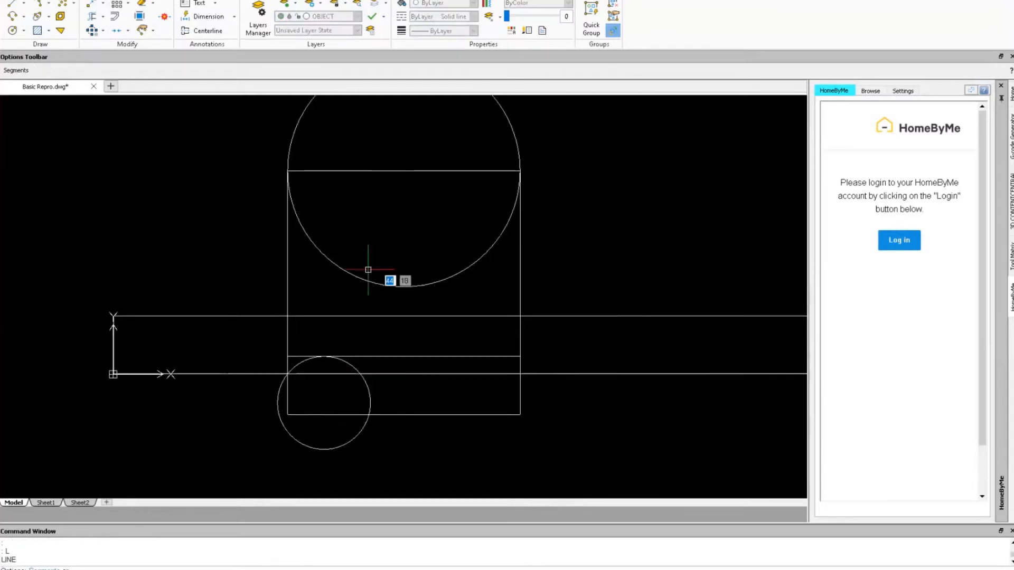
left_click(404, 170)
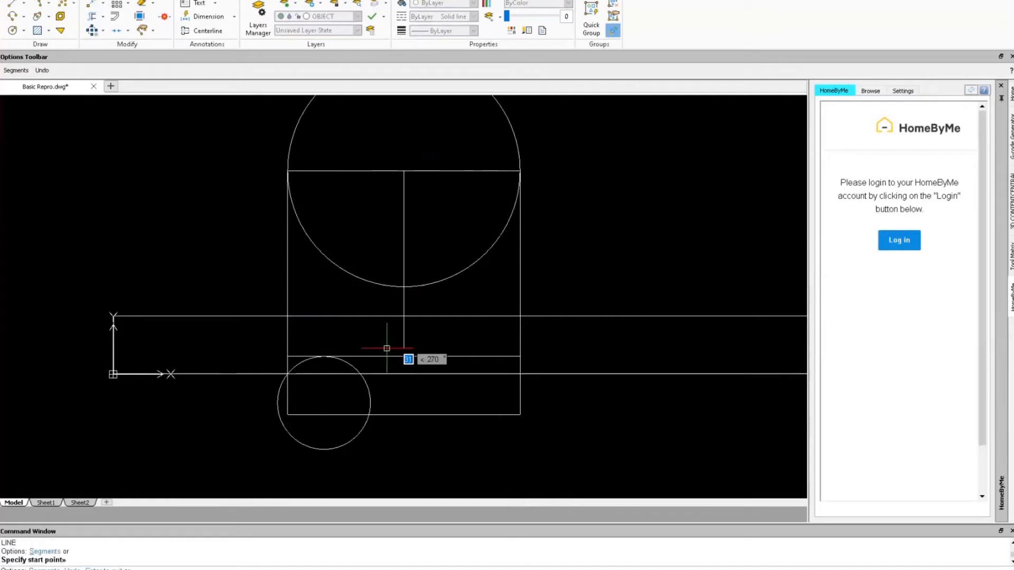
left_click(404, 434)
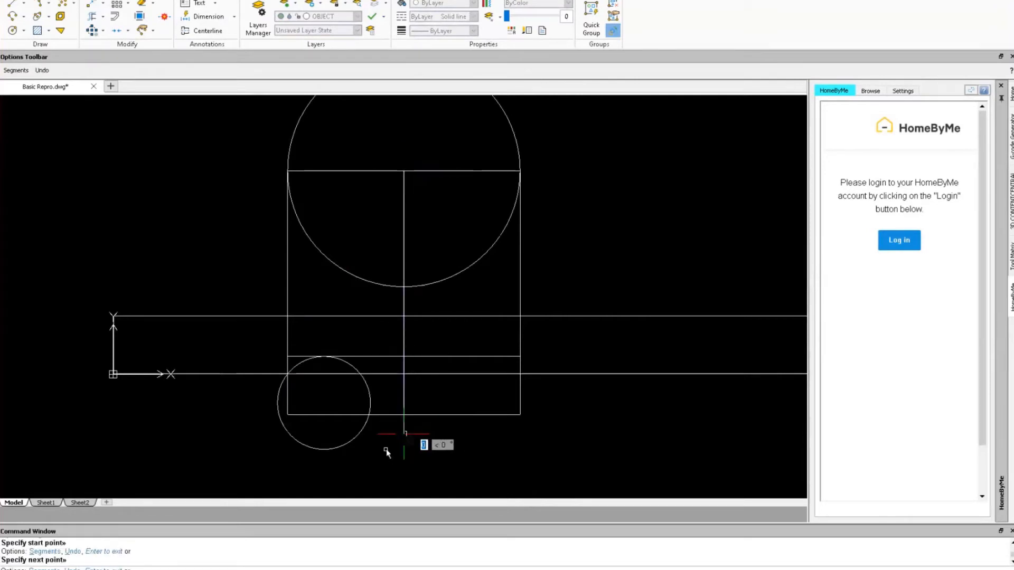
Mirror the small circle about the centreline, keeping the original.
type("Mirr")
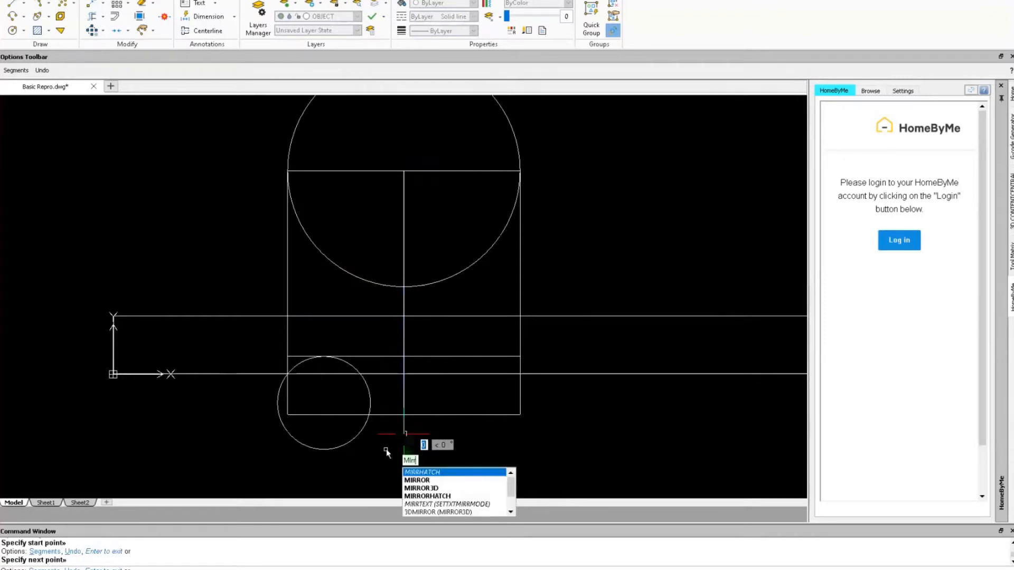
type("or")
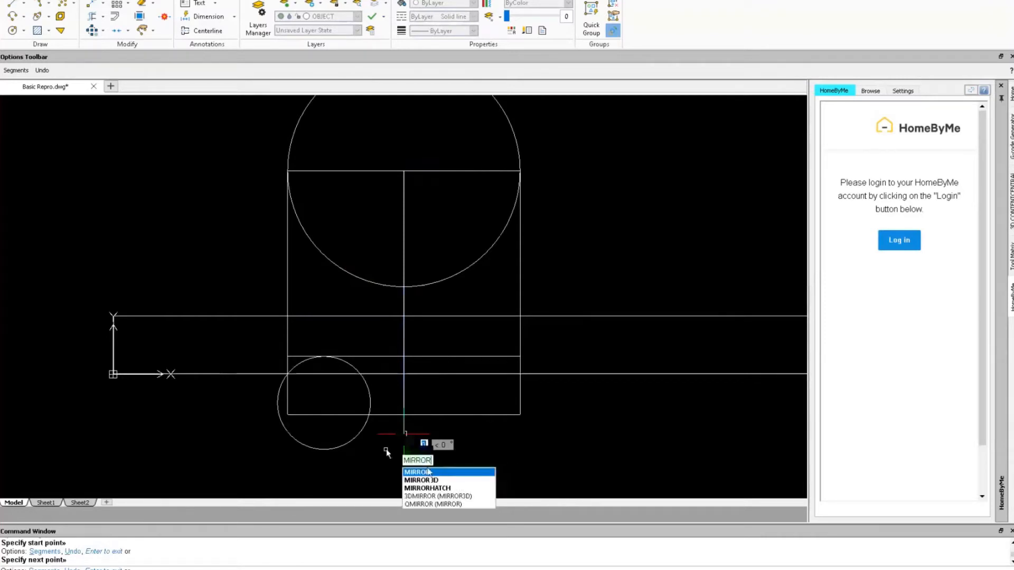
key("Return")
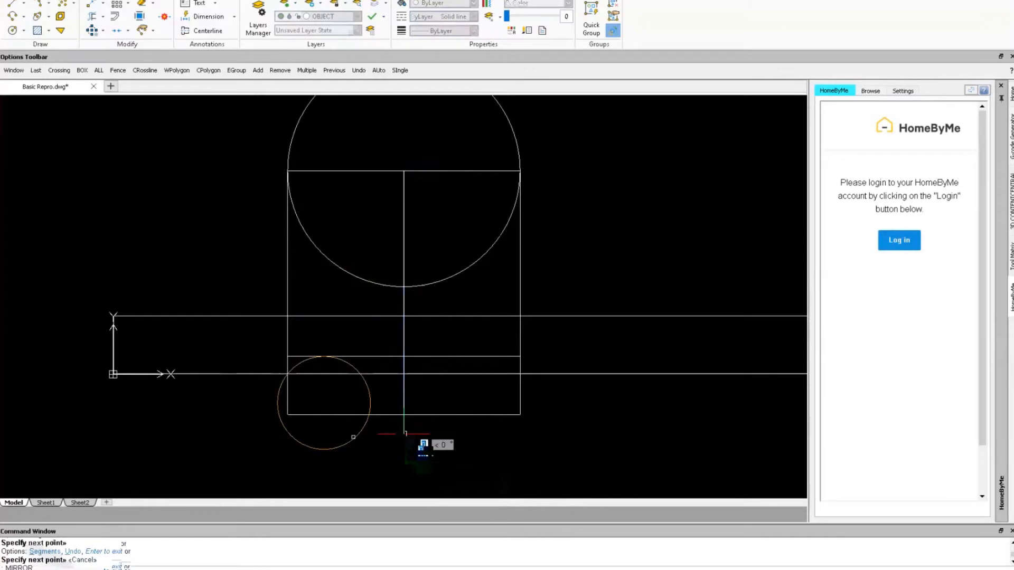
left_click(353, 438)
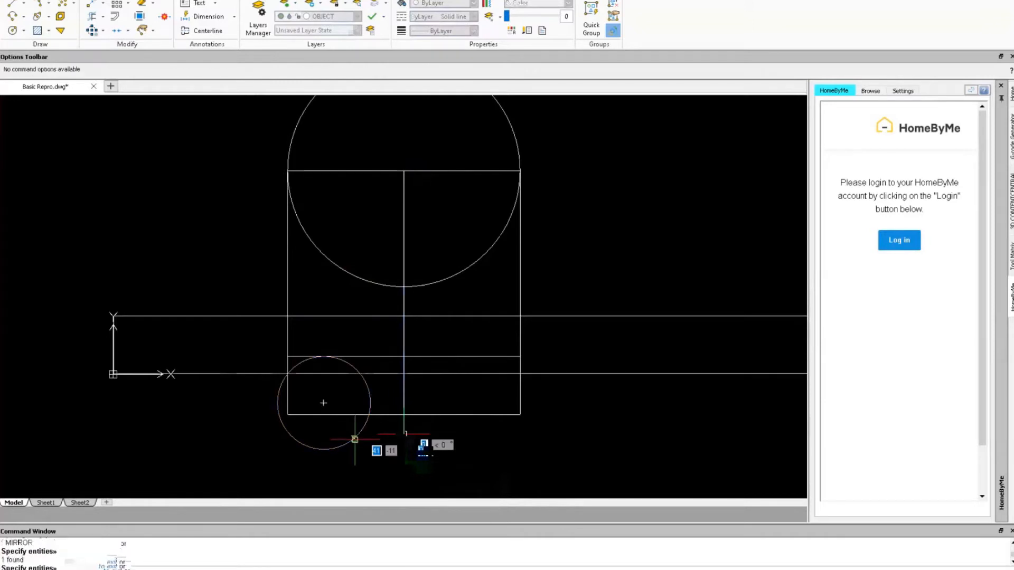
key("Return")
left_click(404, 357)
left_click(404, 375)
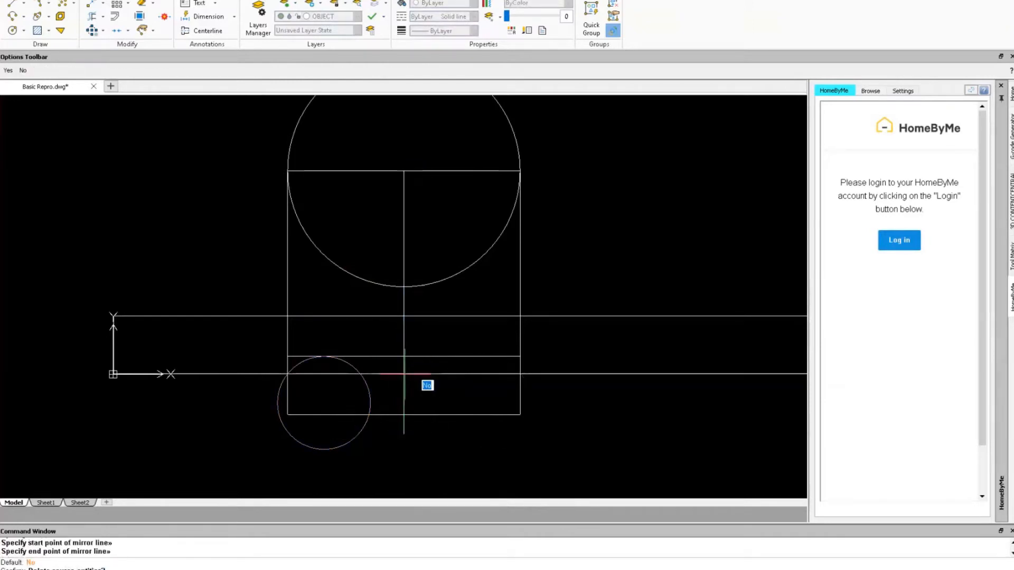
key("Return")
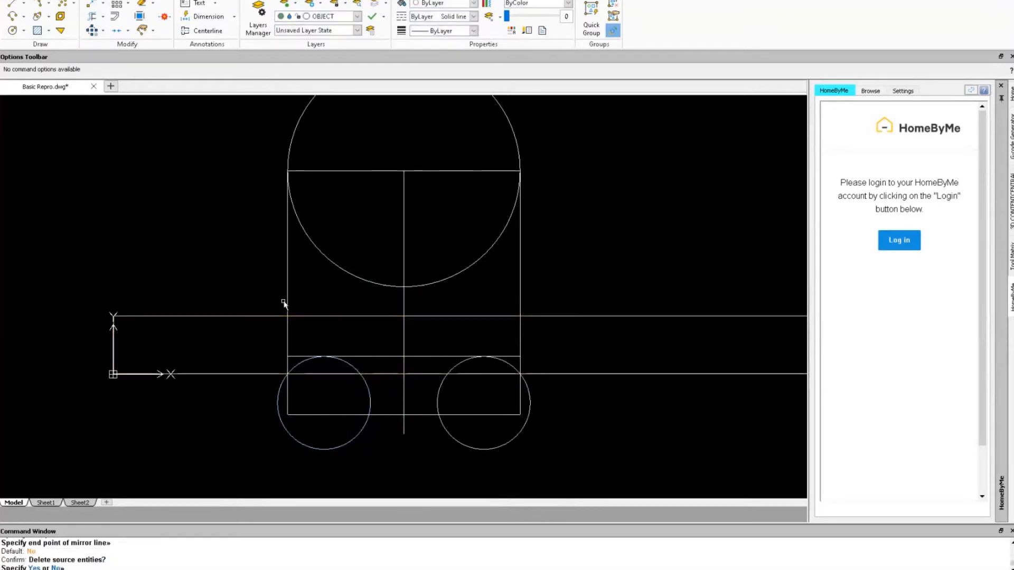
Power Trim the chord, centreline pieces and excess circle arcs, leaving the arched bracket outline.
right_click_drag(185, 235, 221, 205)
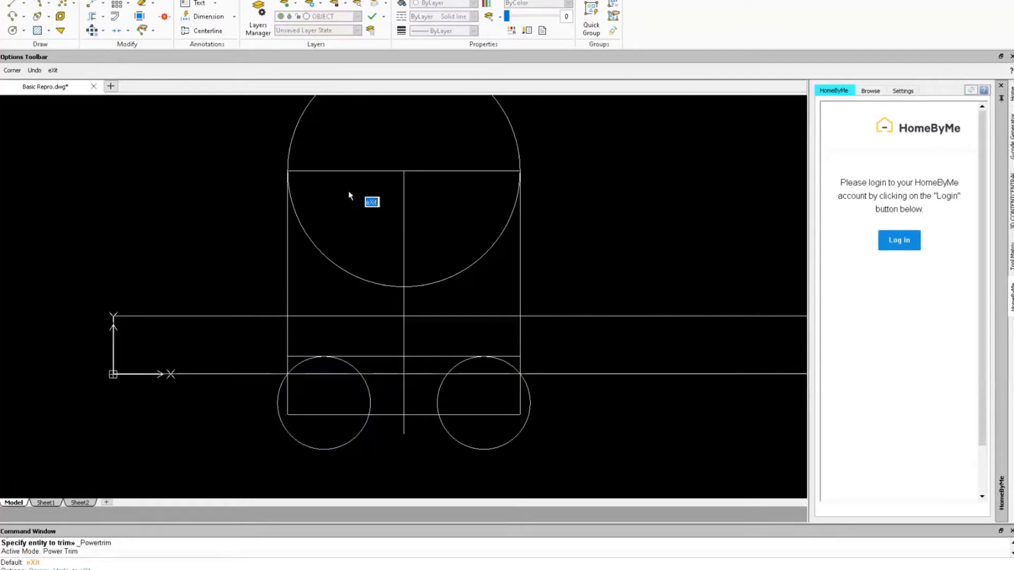
mouse_move(364, 155)
left_mouse_down()
mouse_move(416, 218)
mouse_move(482, 170)
mouse_move(460, 296)
mouse_move(439, 312)
mouse_move(372, 275)
mouse_move(397, 335)
mouse_move(453, 308)
mouse_move(460, 338)
left_mouse_up()
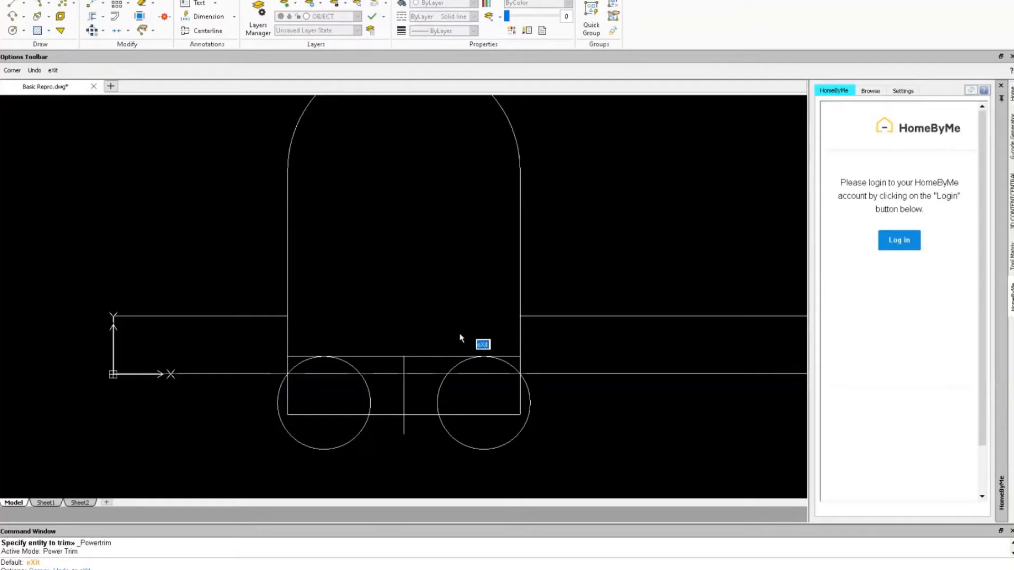
scroll(463, 338, "up", 4)
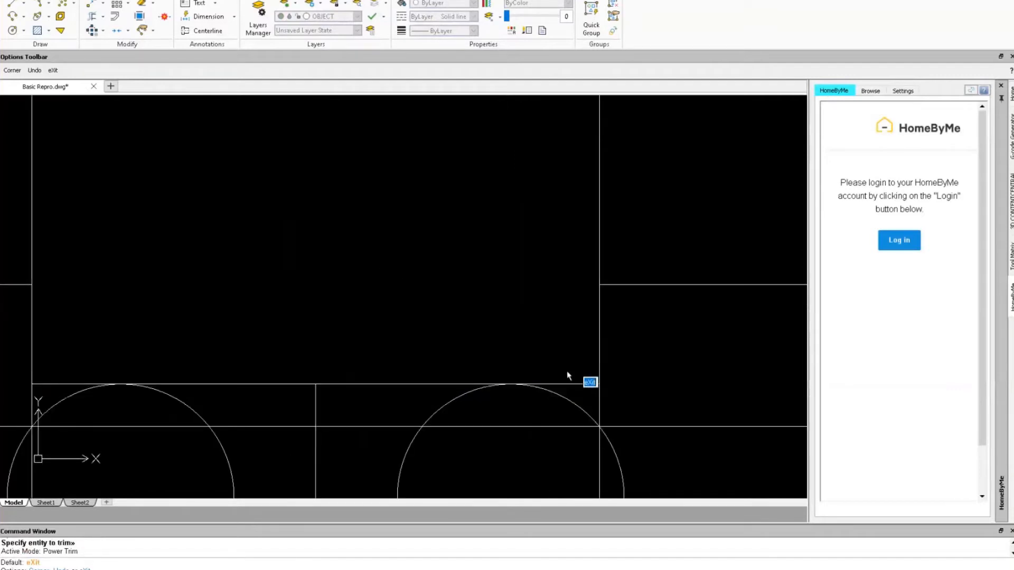
left_click_drag(567, 375, 608, 407)
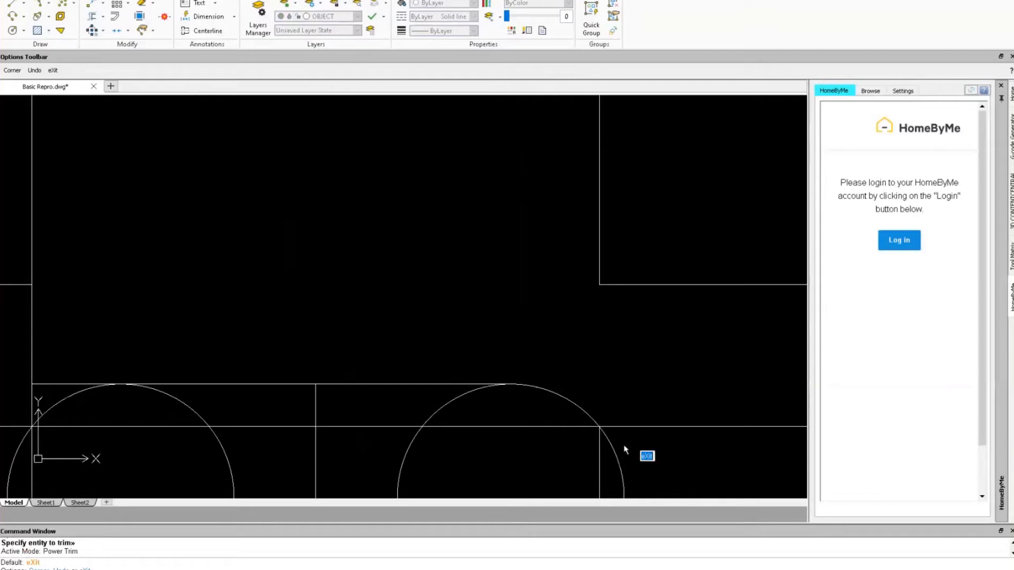
mouse_move(625, 450)
left_mouse_down()
mouse_move(539, 481)
mouse_move(458, 473)
mouse_move(426, 460)
mouse_move(425, 410)
mouse_move(381, 460)
mouse_move(408, 470)
mouse_move(319, 469)
mouse_move(318, 412)
left_mouse_up()
scroll(312, 439, "down", 5)
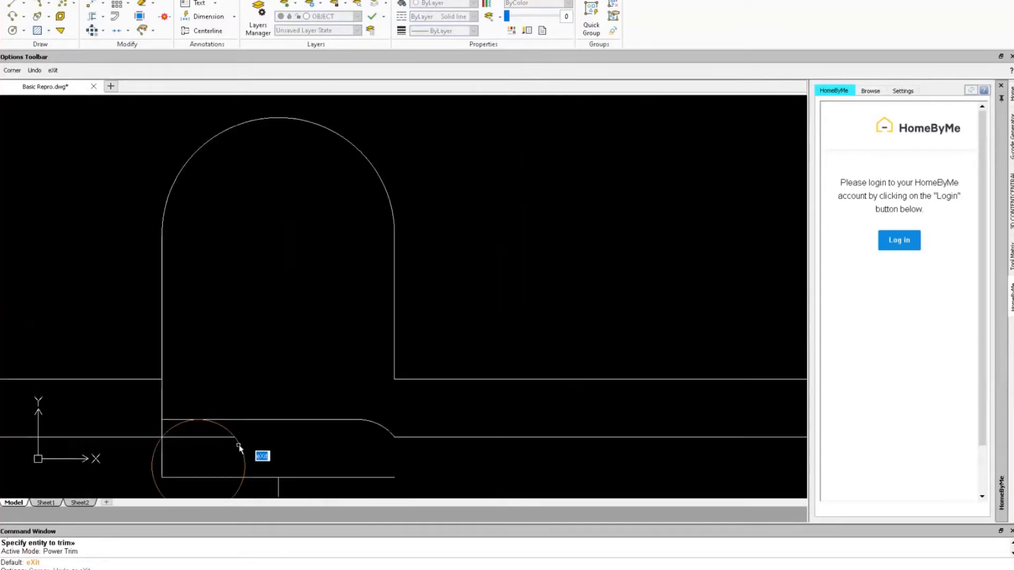
middle_click_drag(239, 446, 356, 396)
scroll(284, 396, "up", 4)
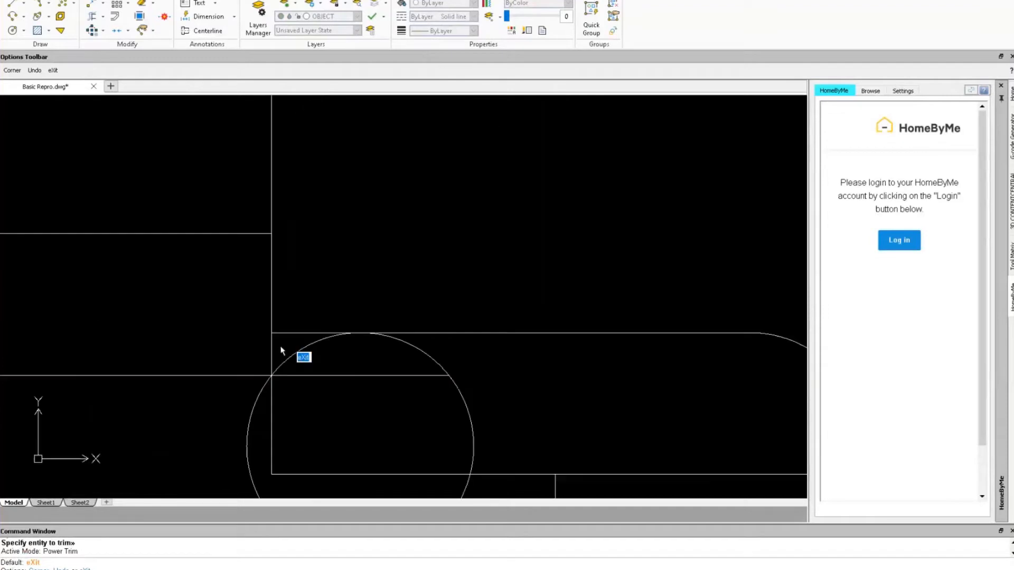
mouse_move(282, 350)
left_mouse_down()
mouse_move(296, 328)
mouse_move(267, 358)
mouse_move(257, 419)
mouse_move(461, 382)
mouse_move(451, 372)
mouse_move(422, 389)
mouse_move(372, 498)
mouse_move(563, 486)
mouse_move(604, 465)
left_mouse_up()
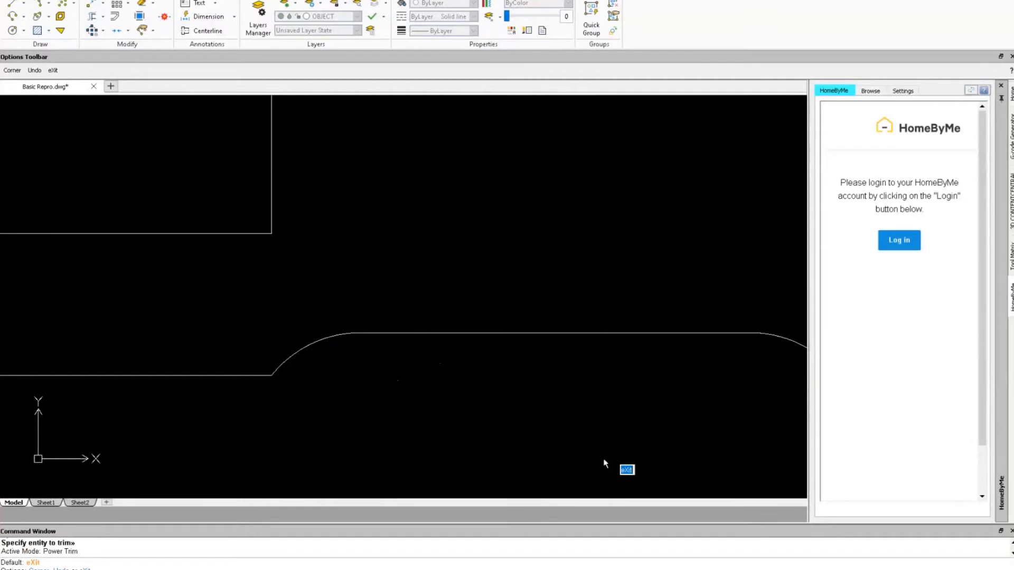
scroll(604, 464, "down", 4)
scroll(205, 324, "up", 4)
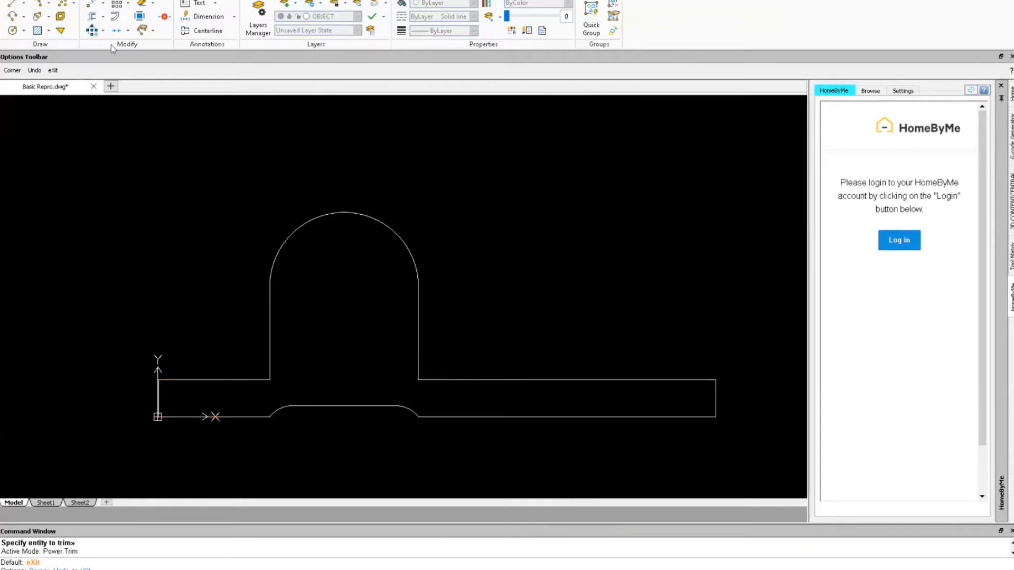
Explode the bracket profile polyline into separate segments.
left_click(139, 17)
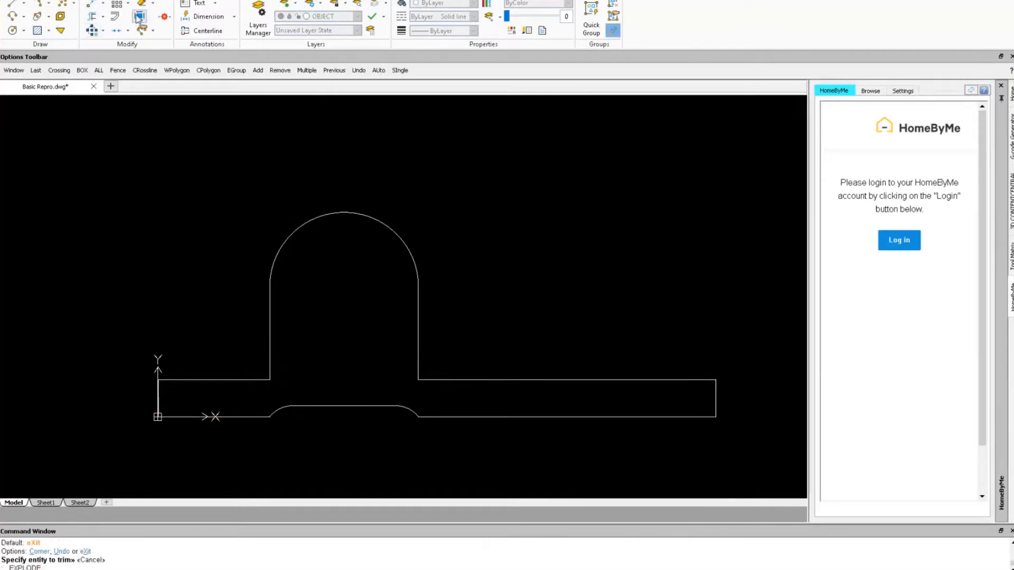
left_click(231, 380)
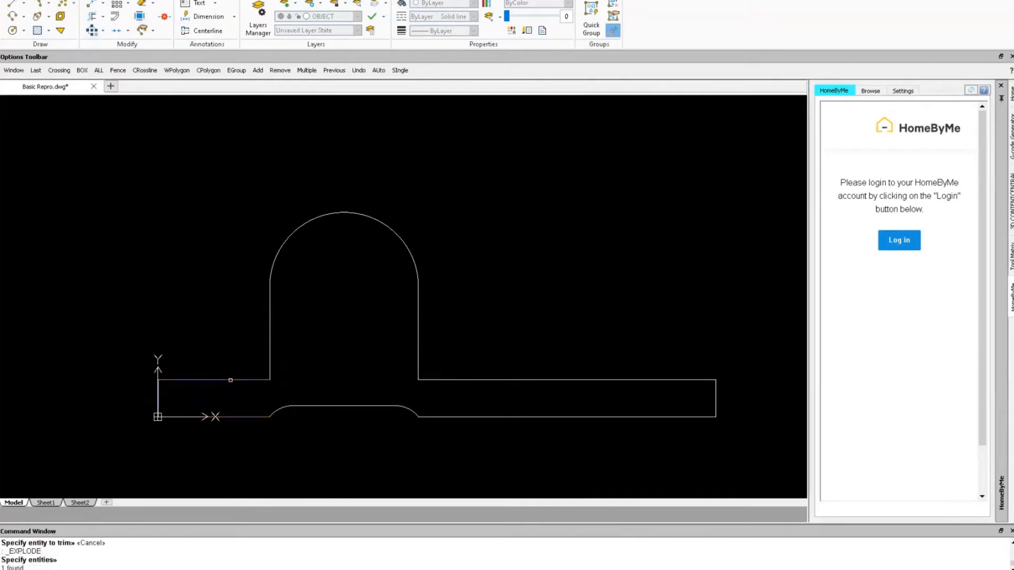
left_click(565, 380)
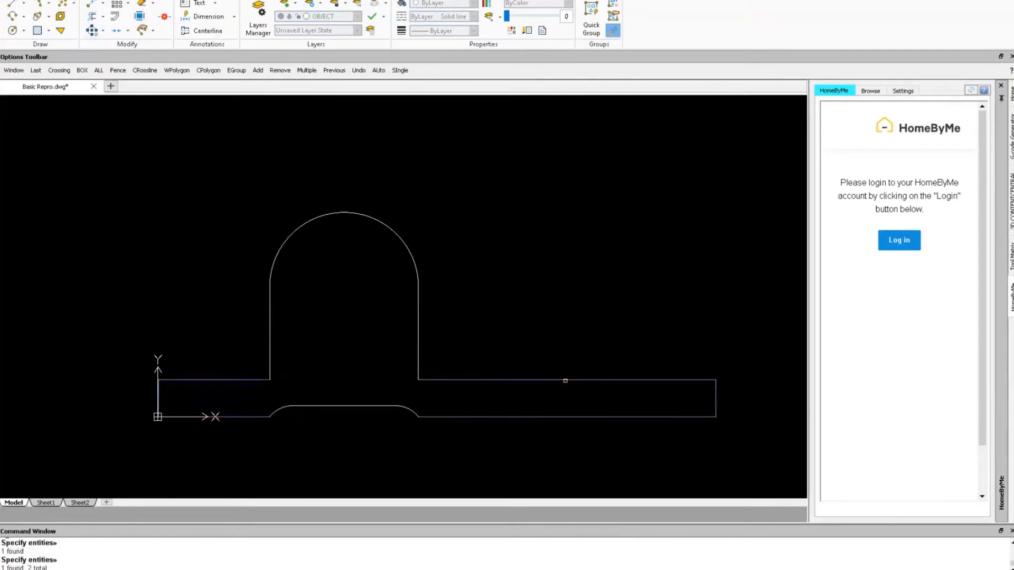
key("Return")
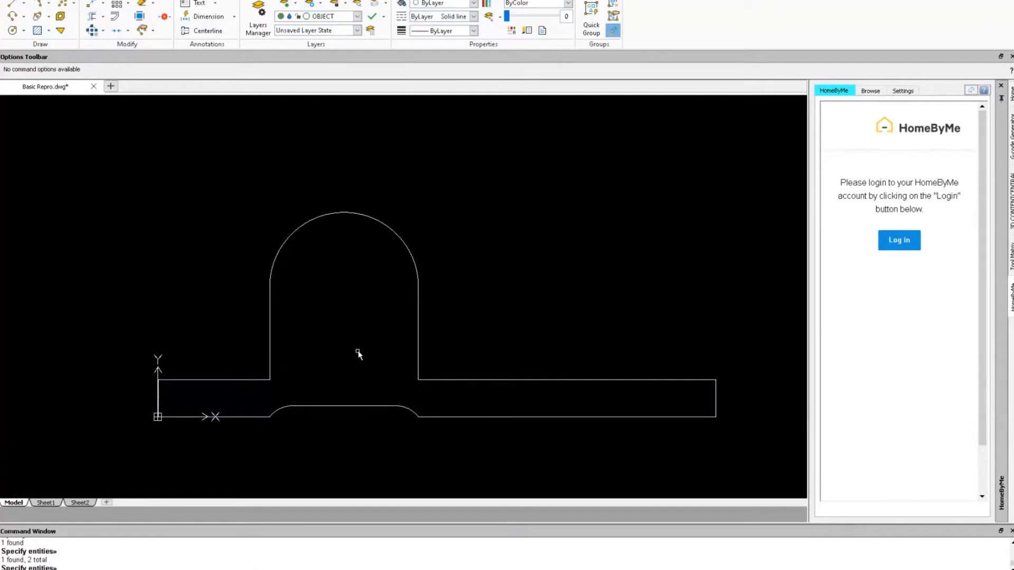
Start a multiple FILLET at radius 3 and round the base's top-left corner.
type("RAD")
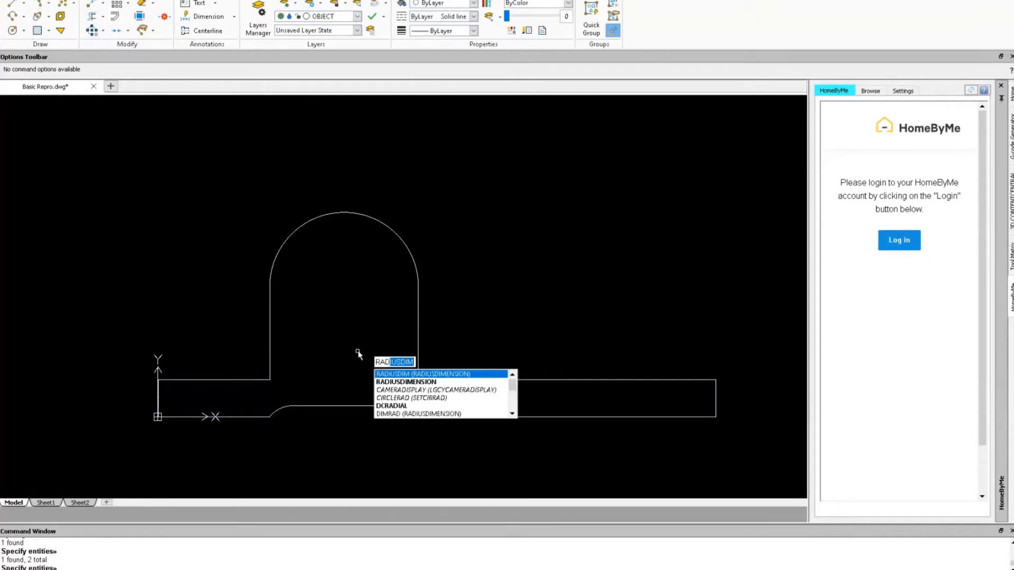
key("BackSpace")
key("BackSpace")
key("BackSpace")
key("BackSpace")
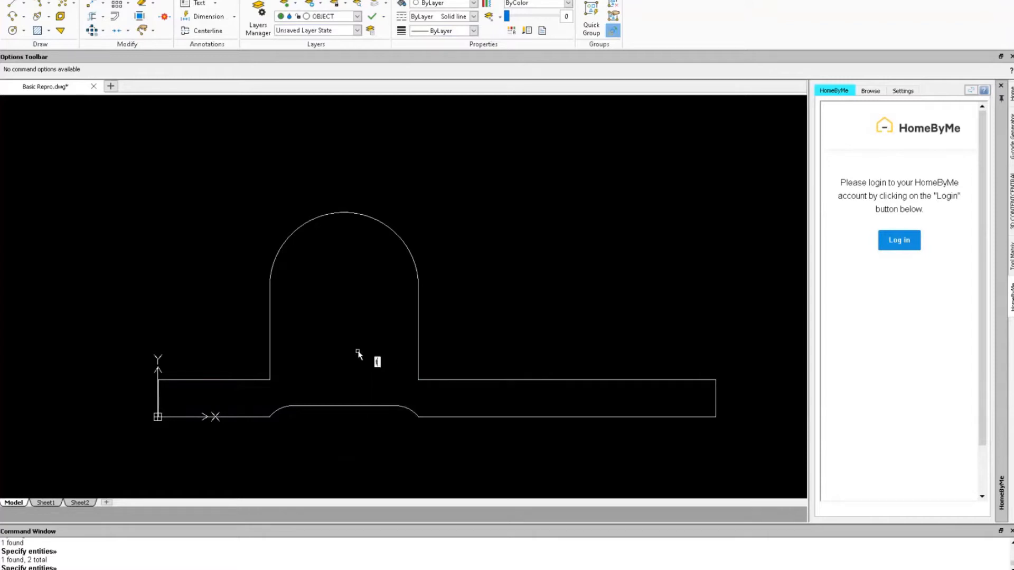
type("FILLET")
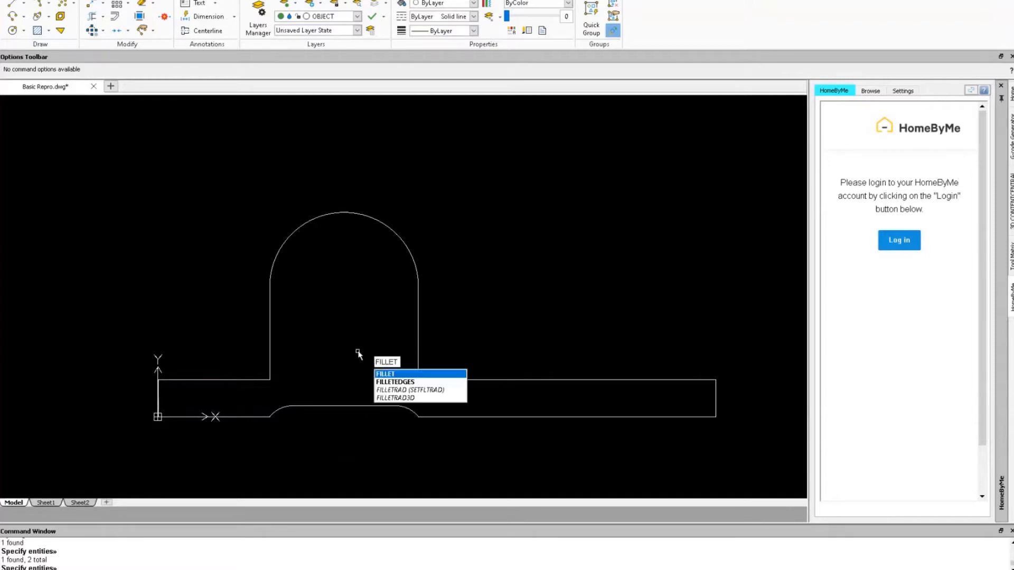
key("Return")
type("R")
key("Return")
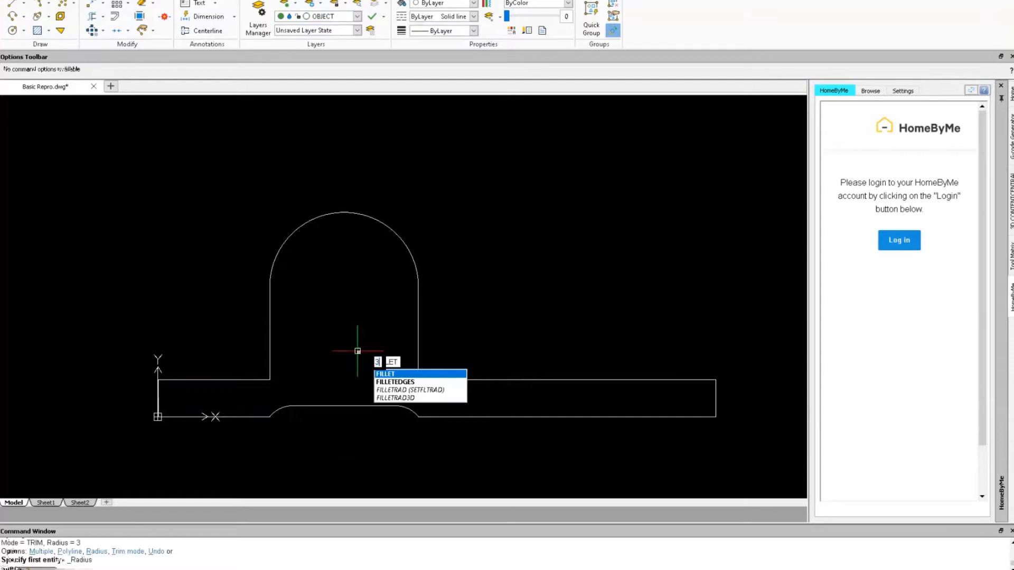
type("3")
key("Return")
type("M")
key("Return")
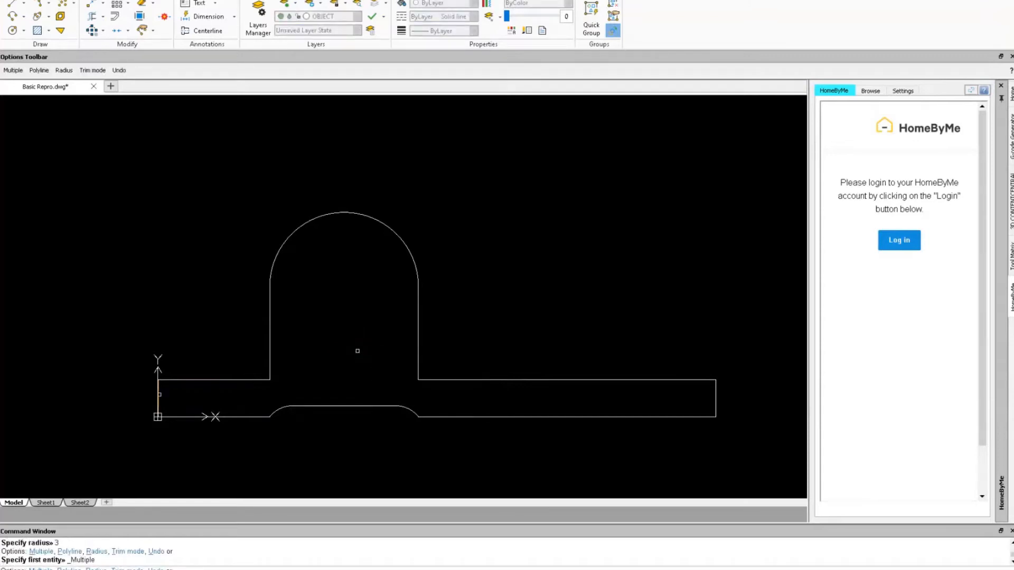
left_click(159, 392)
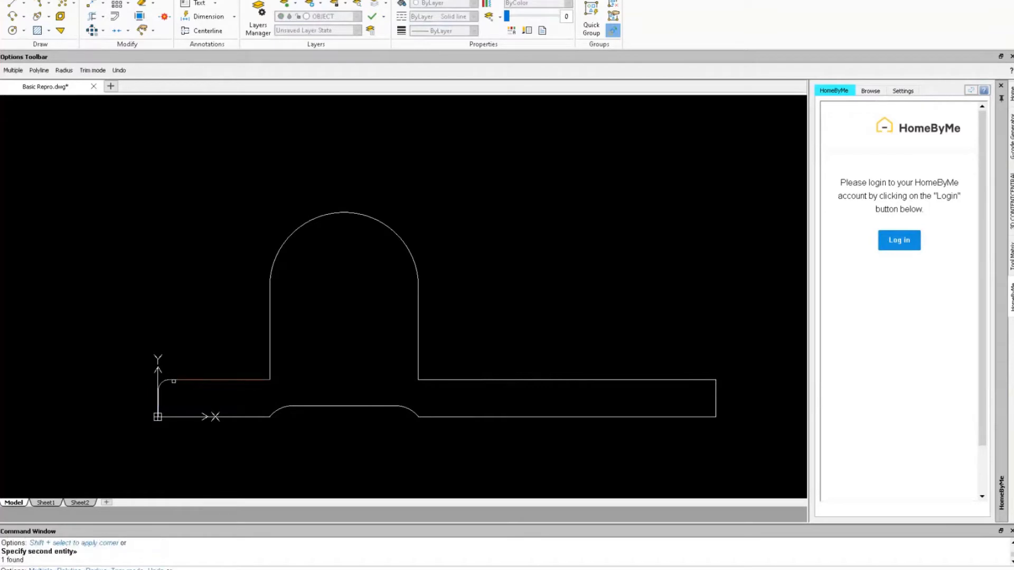
left_click(231, 380)
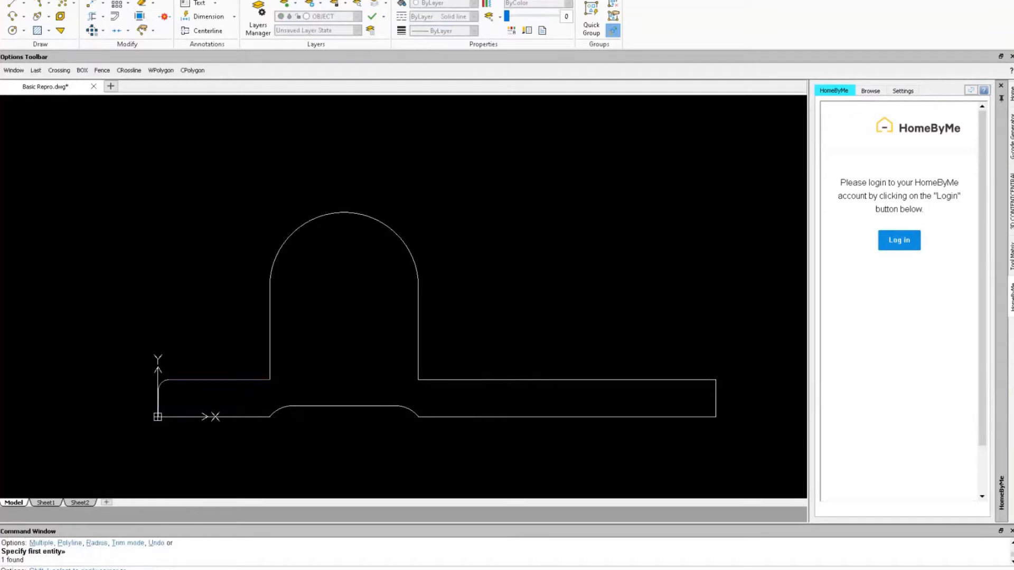
Fillet both corners at the hump's base and the base's top-right corner.
left_click(271, 362)
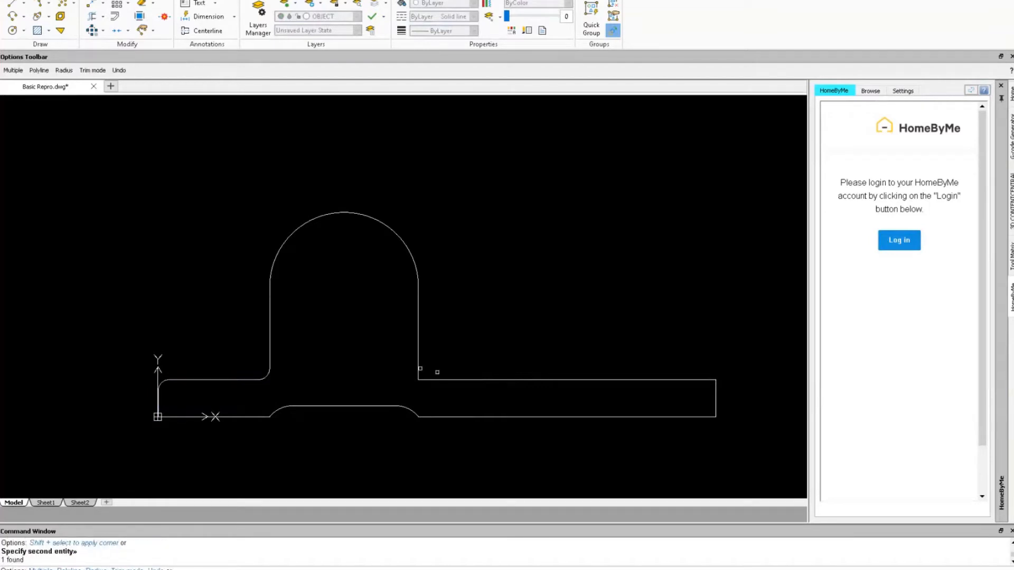
left_click(419, 368)
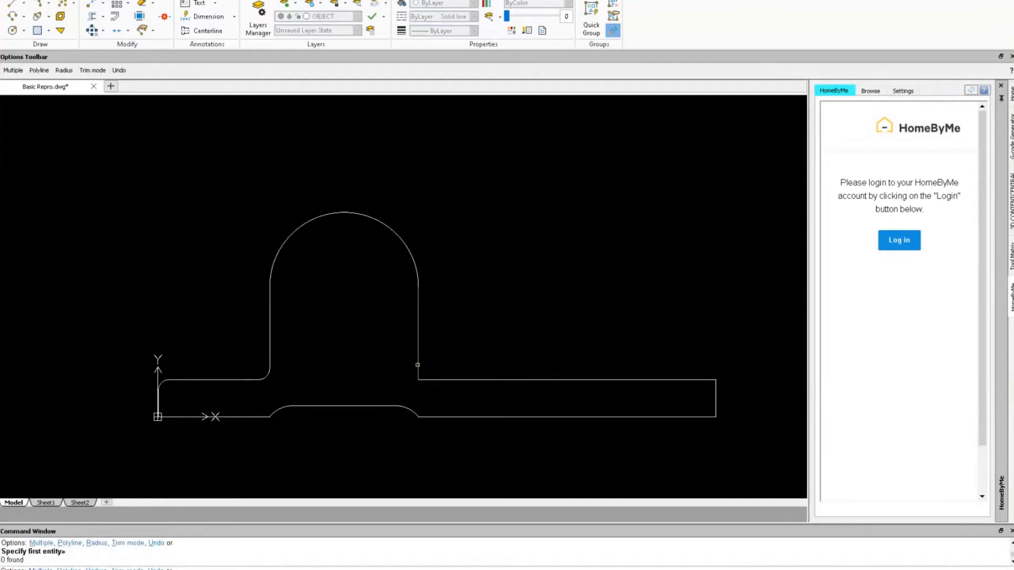
left_click(430, 379)
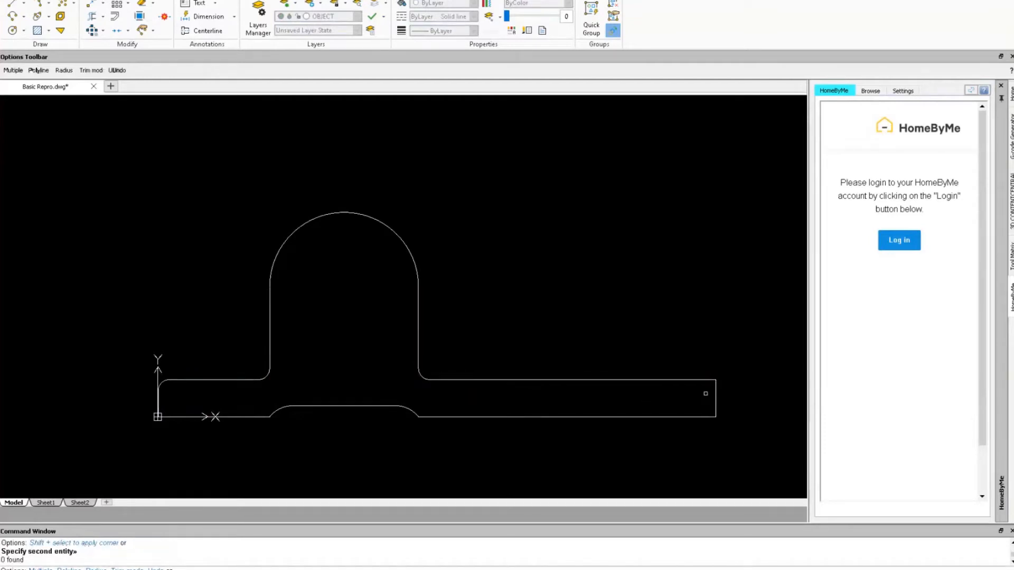
left_click(706, 380)
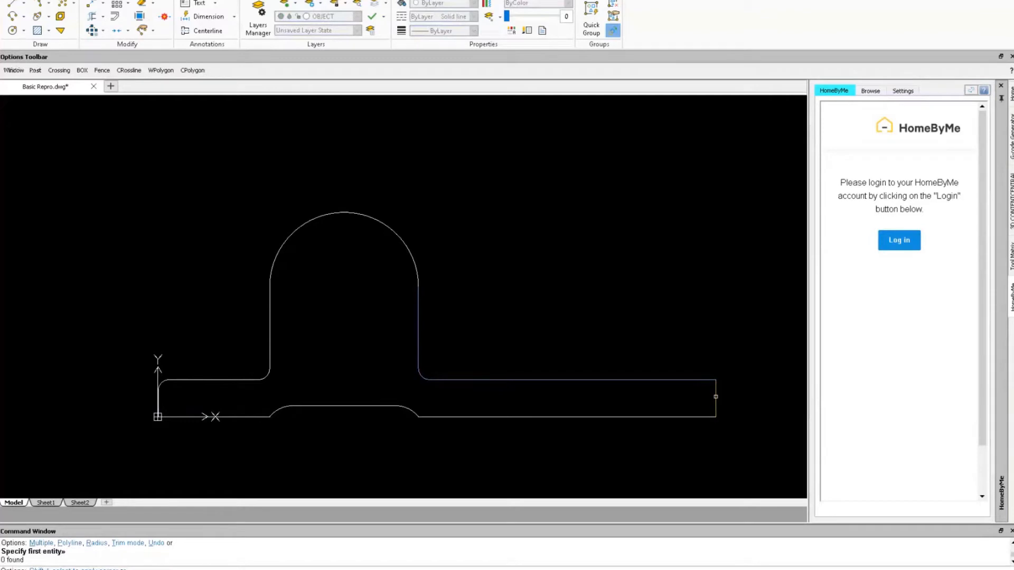
left_click(716, 397)
left_click(420, 316)
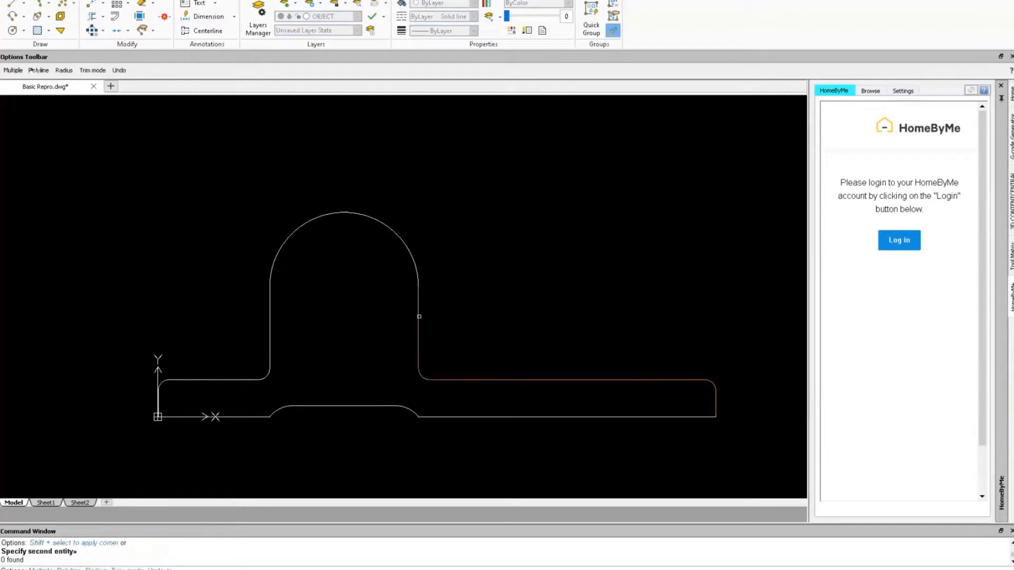
key("Escape")
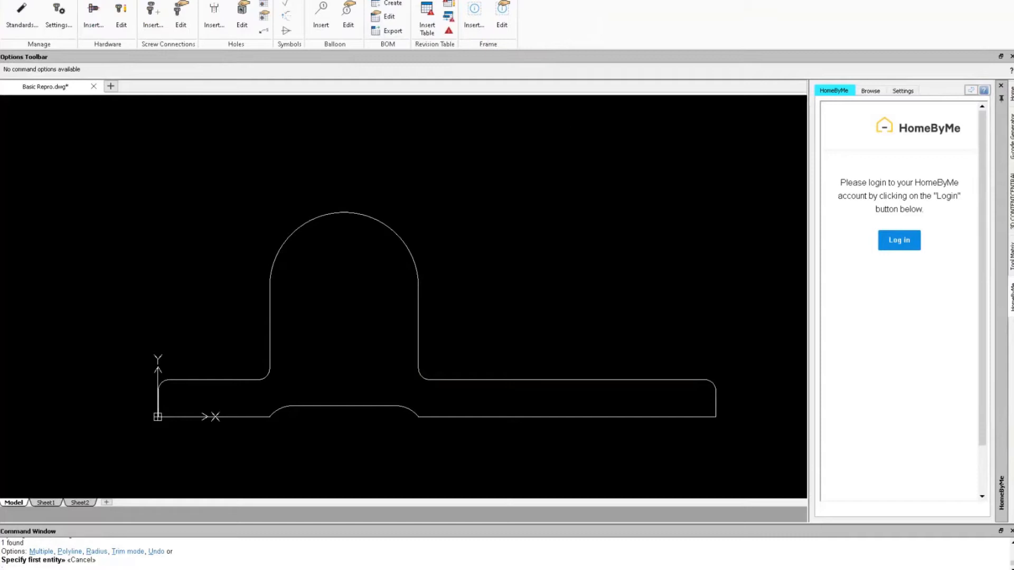
Place an ANSI Metric M8 hex-bolt counterbore hole at the centre of the upright's arc.
left_click_drag(1008, 68, 300, 88)
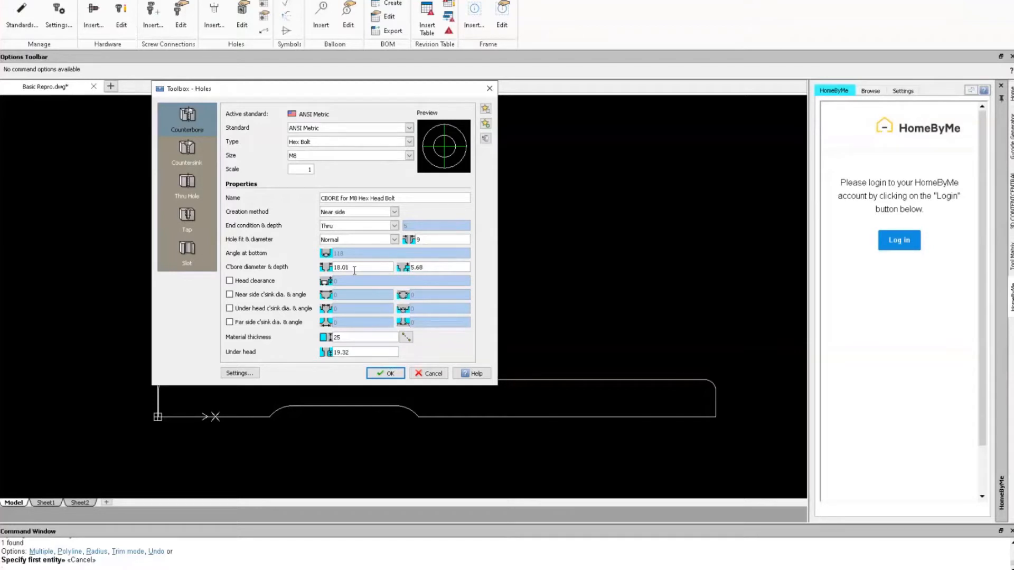
left_click(384, 373)
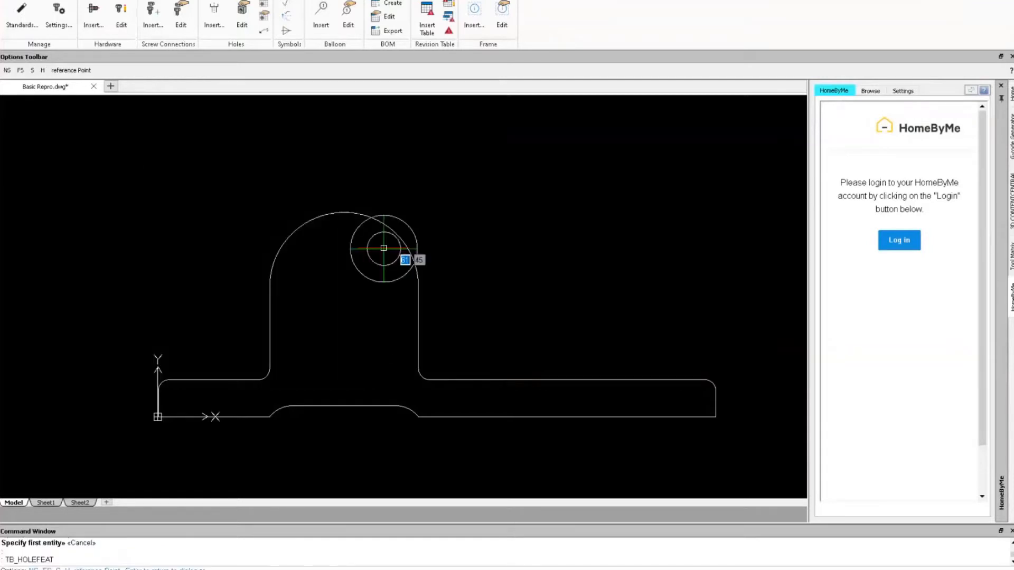
left_click(344, 288)
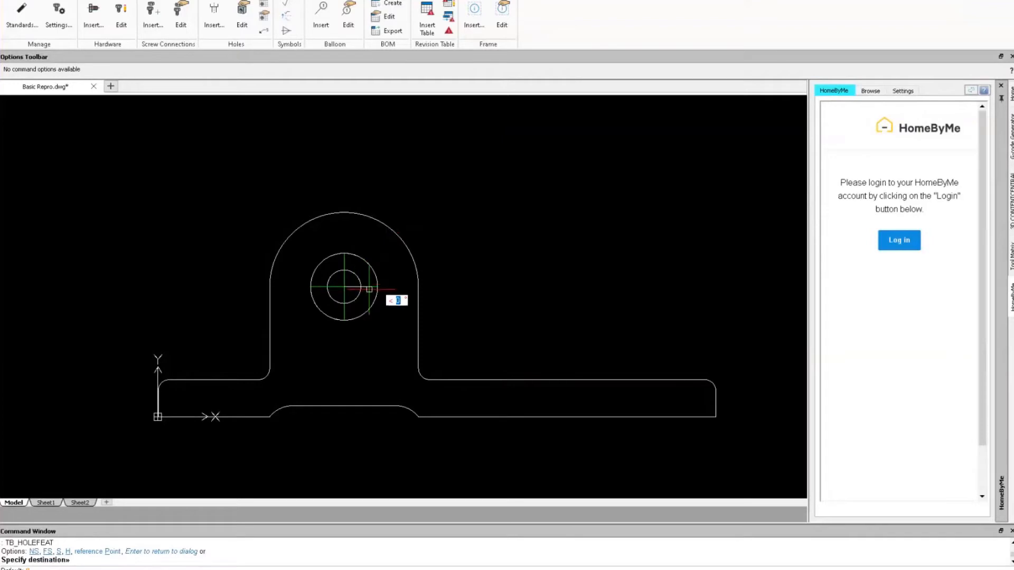
left_click(370, 287)
key("Escape")
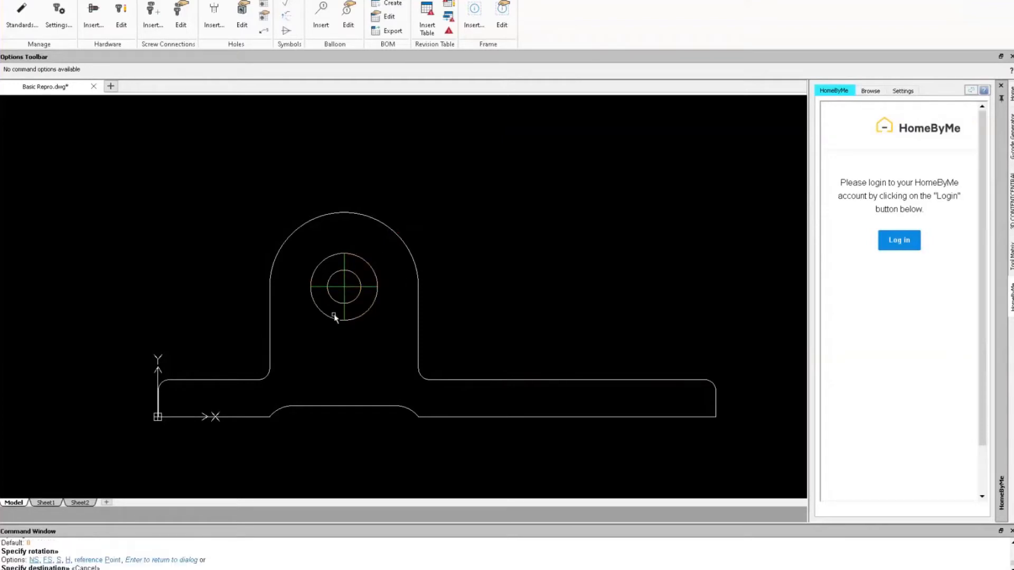
scroll(287, 305, "up", 1)
scroll(357, 328, "down", 2)
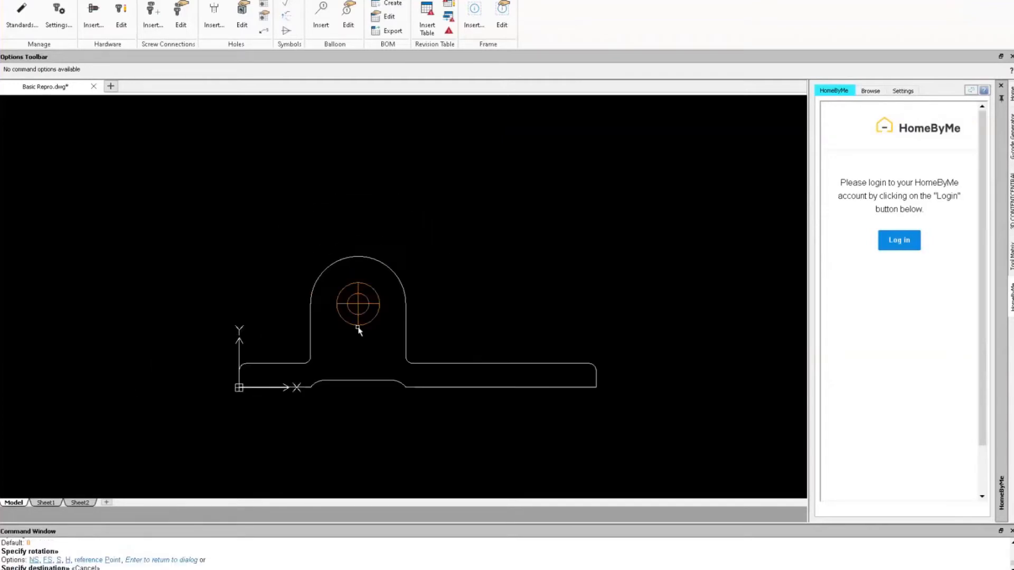
scroll(359, 330, "up", 1)
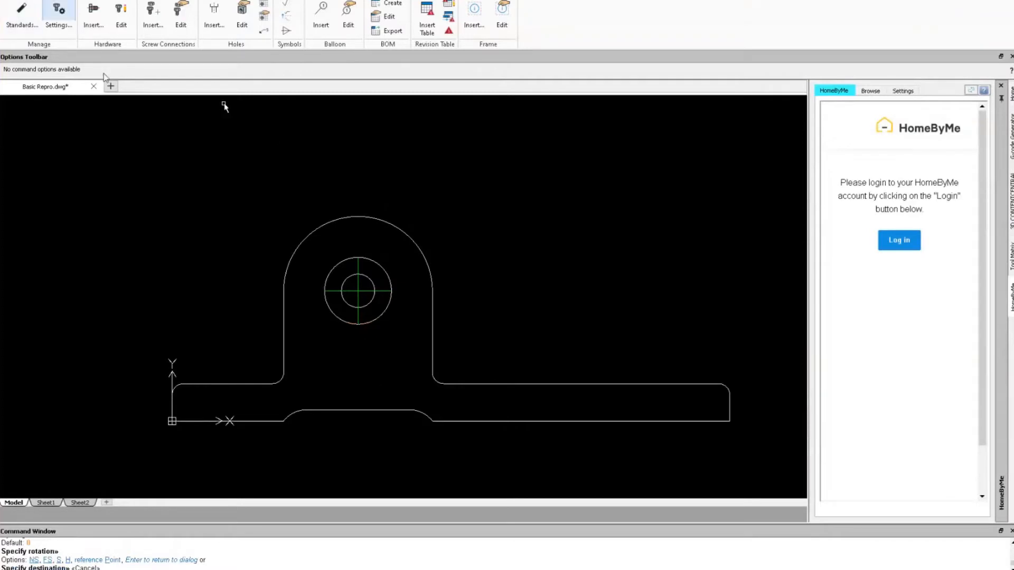
In the Layers Manager, activate the HIDDEN layer and confirm with OK.
right_click_drag(232, 177, 273, 231)
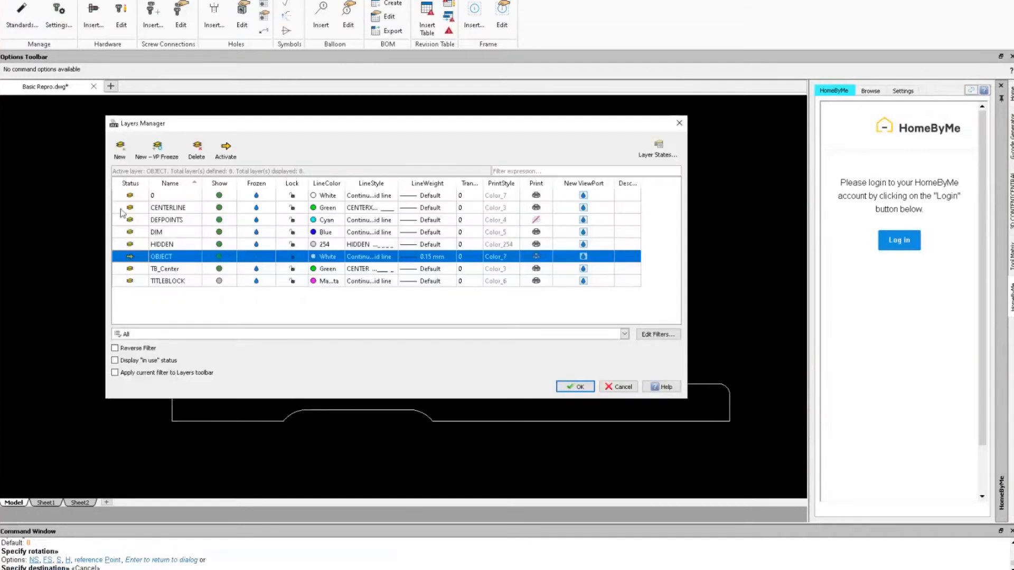
double_click(130, 209)
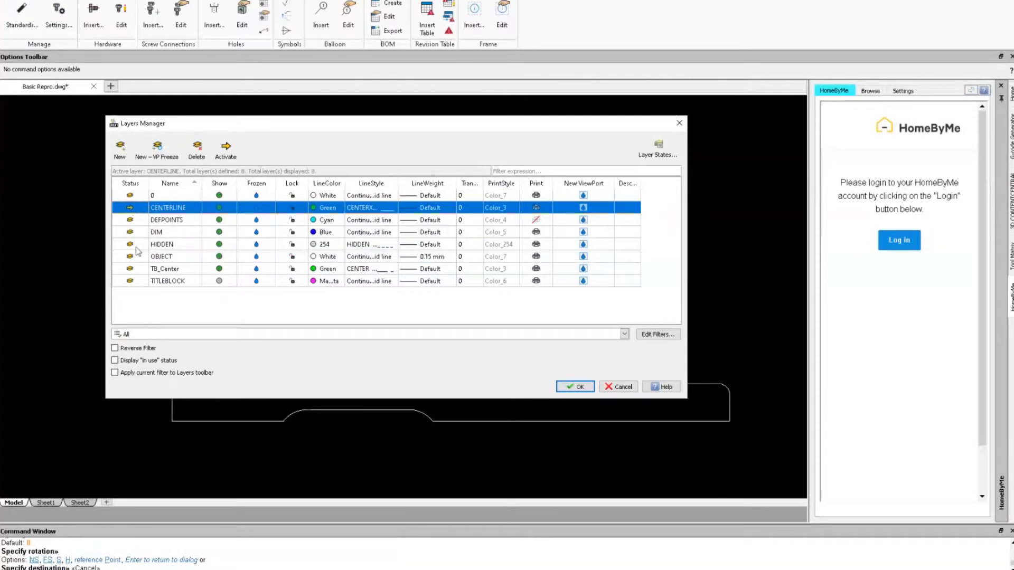
double_click(130, 245)
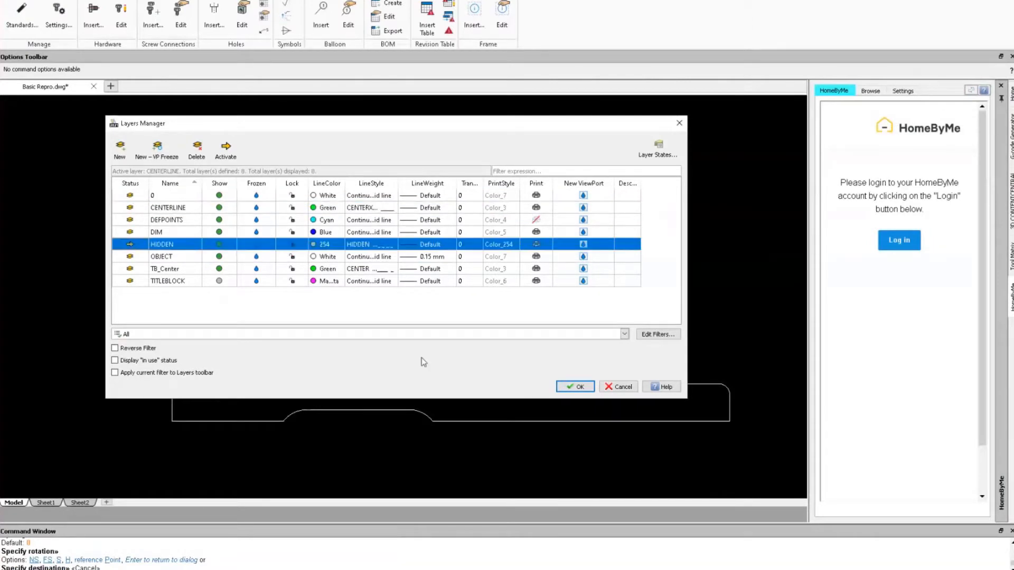
left_click(577, 388)
right_click_drag(622, 312, 579, 307)
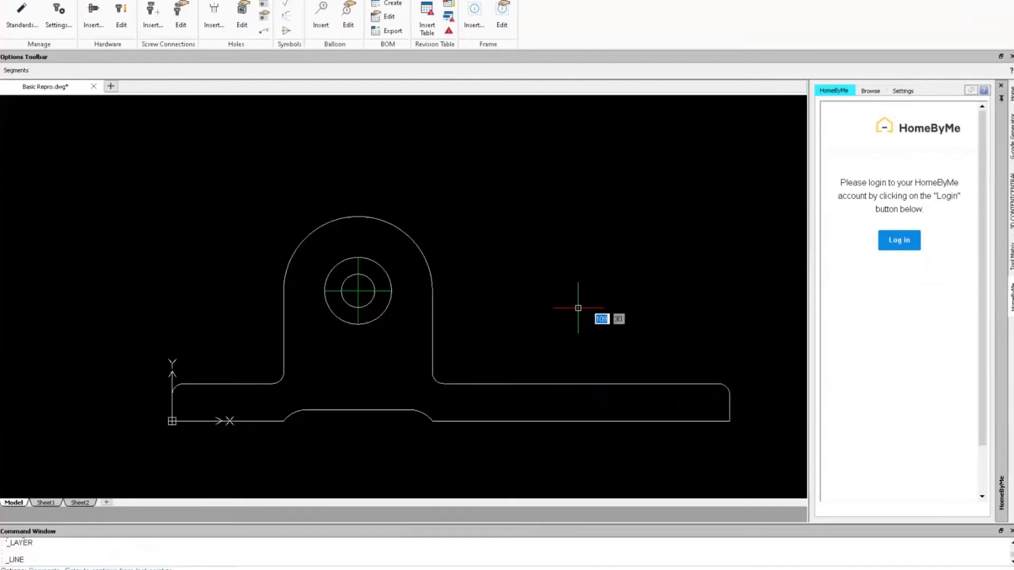
Draw a 10-unit vertical hidden line from 15,0 at 90°.
type("15")
key("Tab")
type("0")
key("Return")
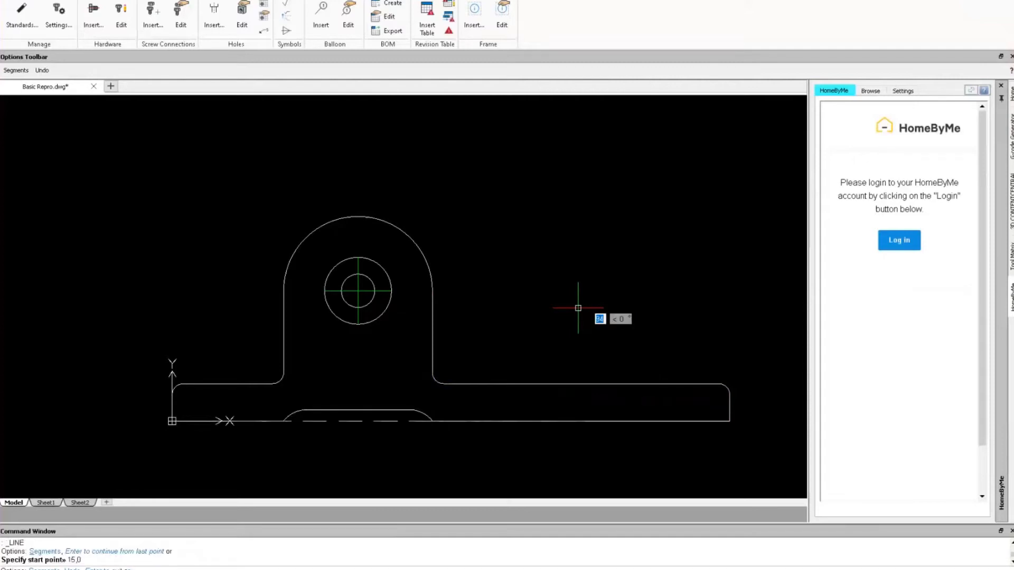
type("10")
key("Tab")
type("90")
key("Return")
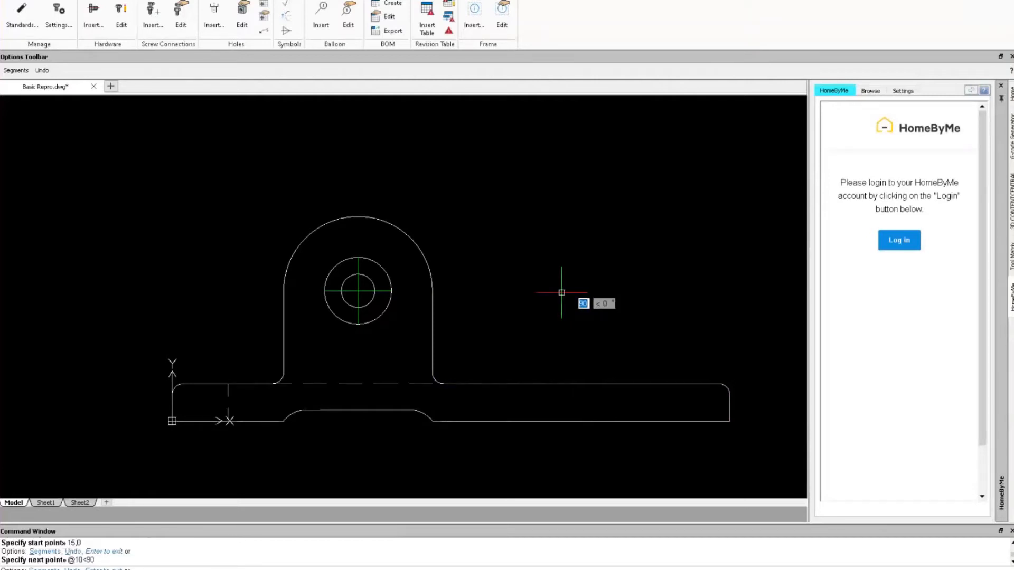
key("Escape")
Draw a second 10-unit vertical hidden line starting at 135,0.
key("Return")
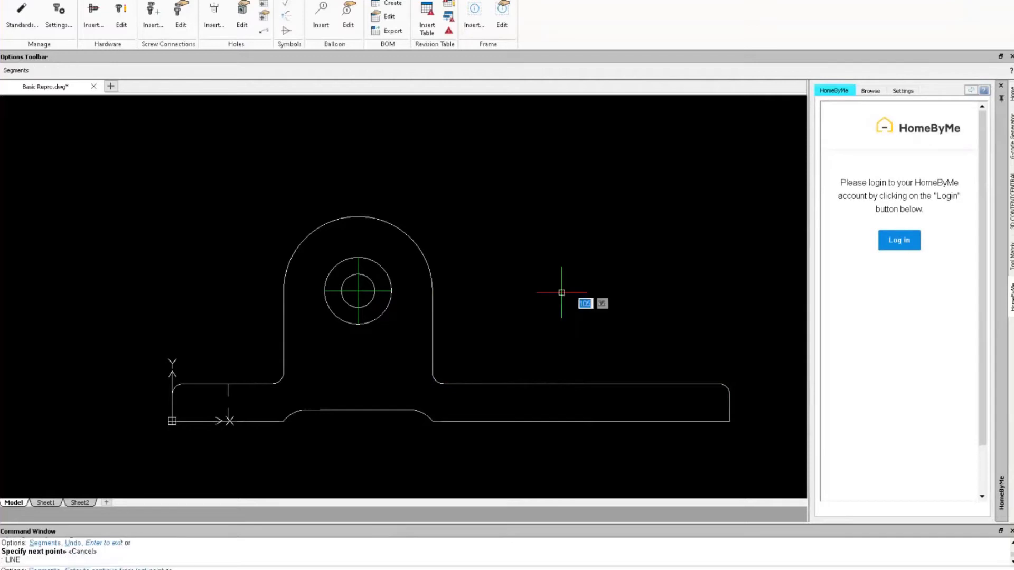
type("135")
key("Tab")
type("0")
key("Tab")
key("Return")
type("10")
key("Tab")
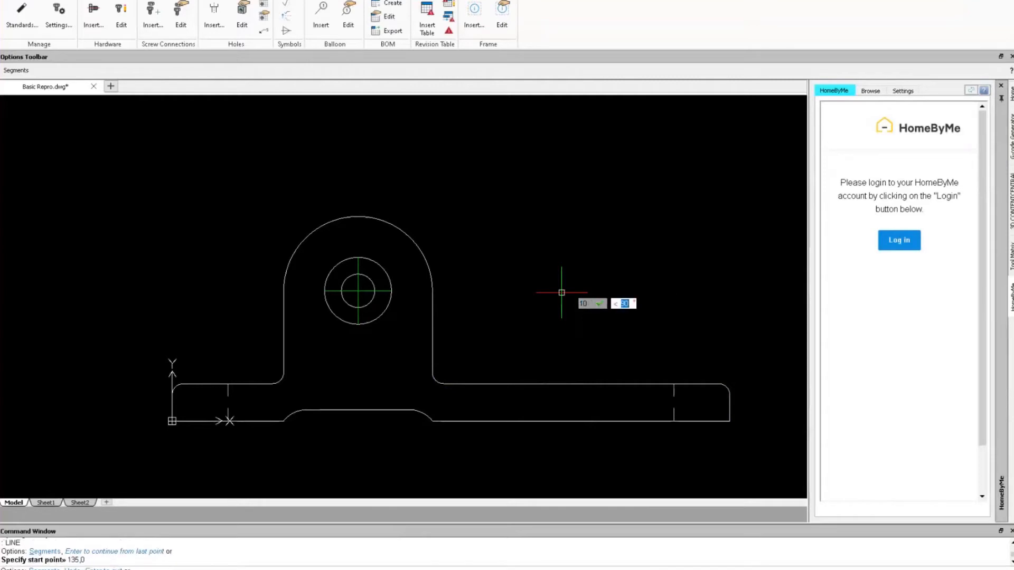
key("Return")
key("Escape")
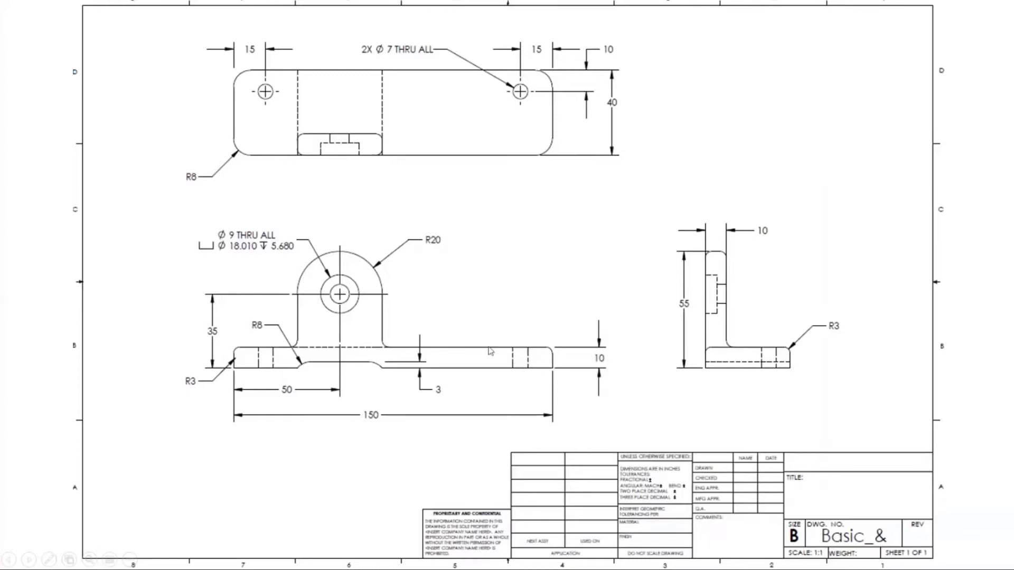
Draw a centred 7 × 10 rectangle (corner @3.5,5) around the left hole line.
key("alt+Tab")
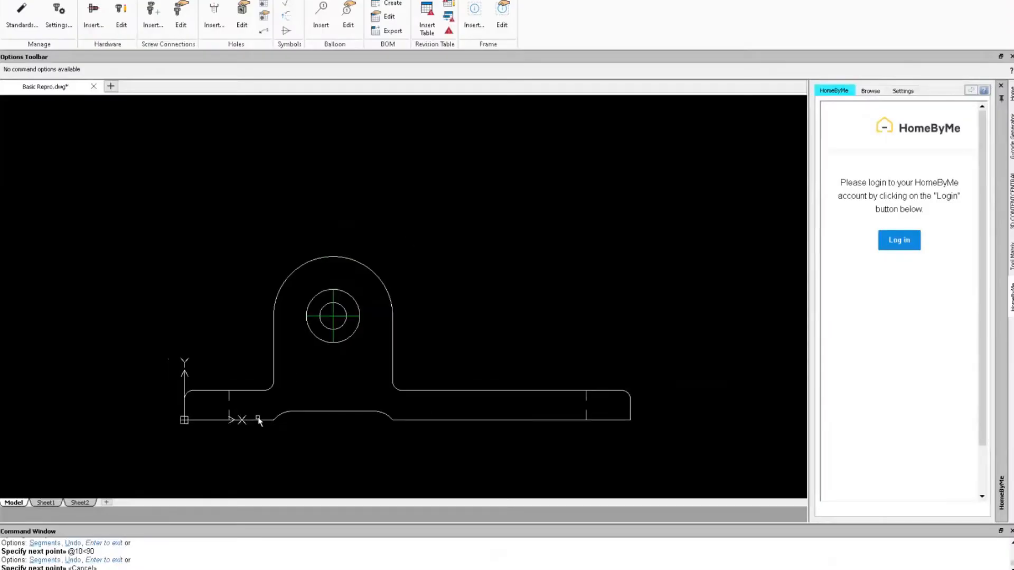
scroll(258, 420, "up", 3)
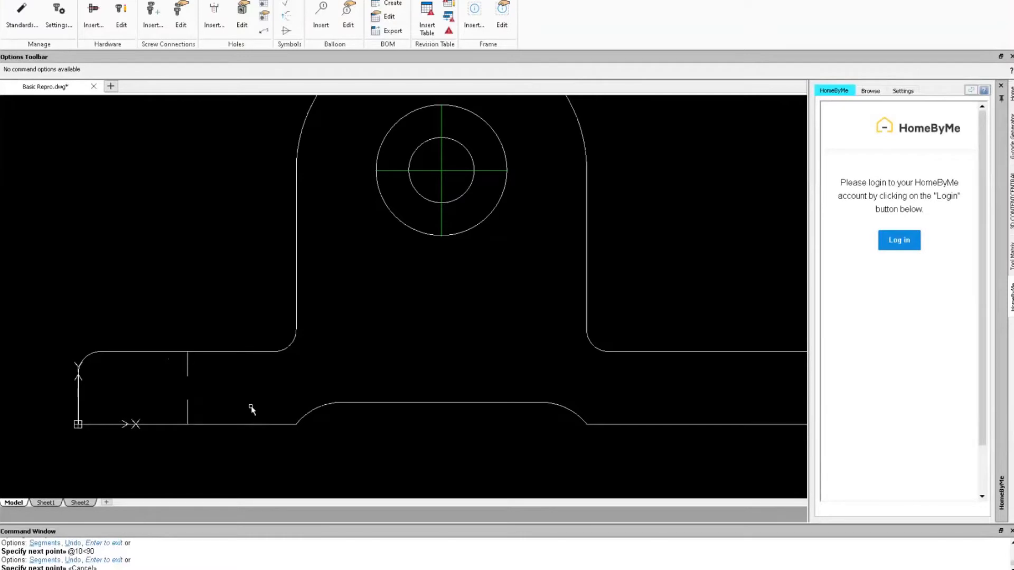
right_click(233, 247)
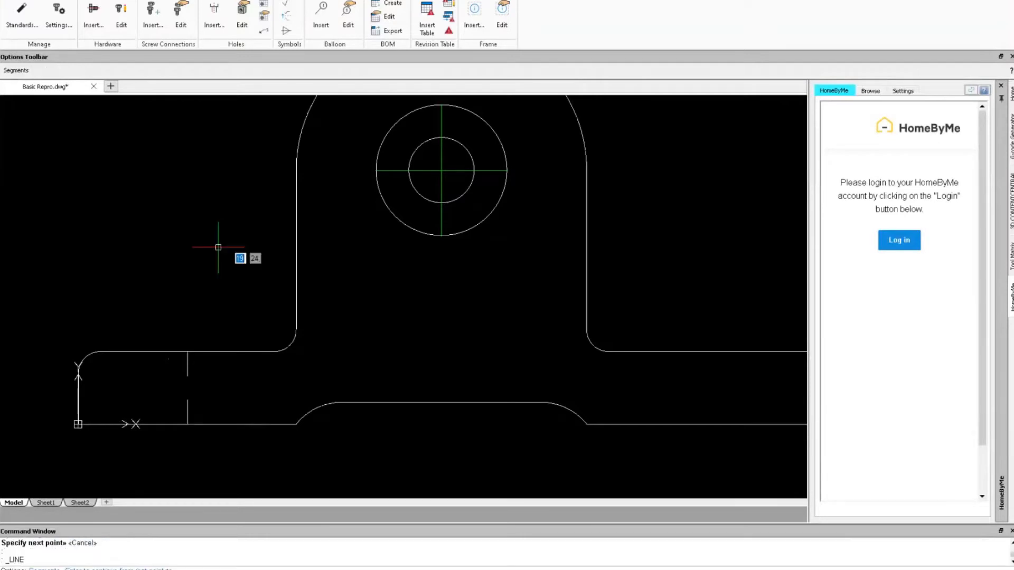
key("Escape")
right_click_drag(232, 219, 296, 228)
key("Escape")
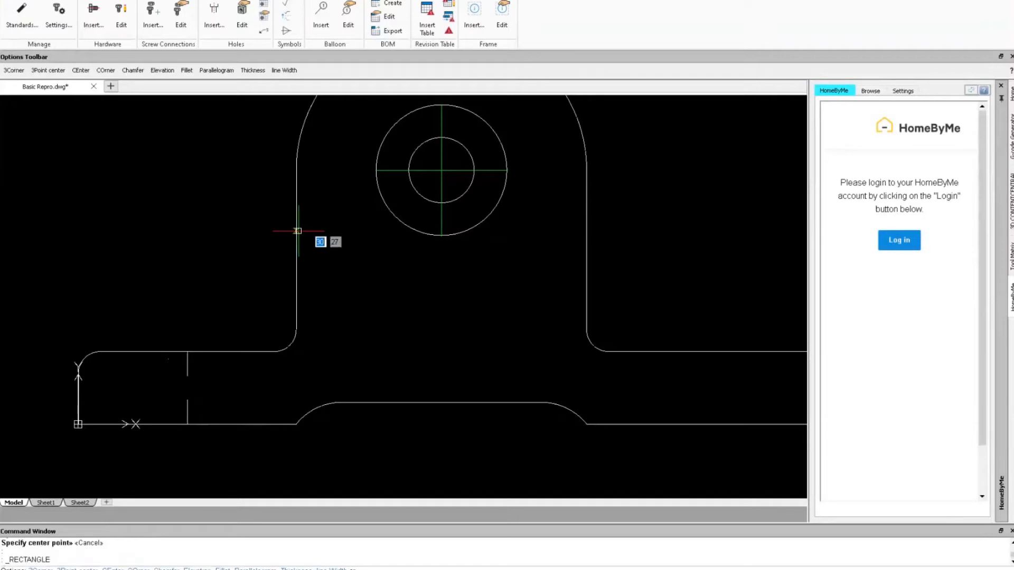
type("ce")
key("Return")
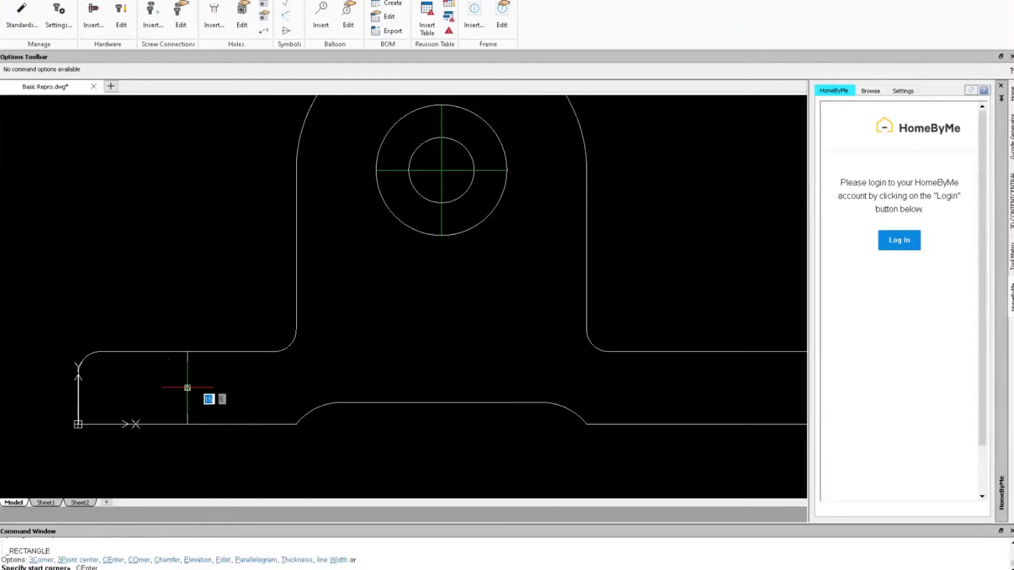
key("Return")
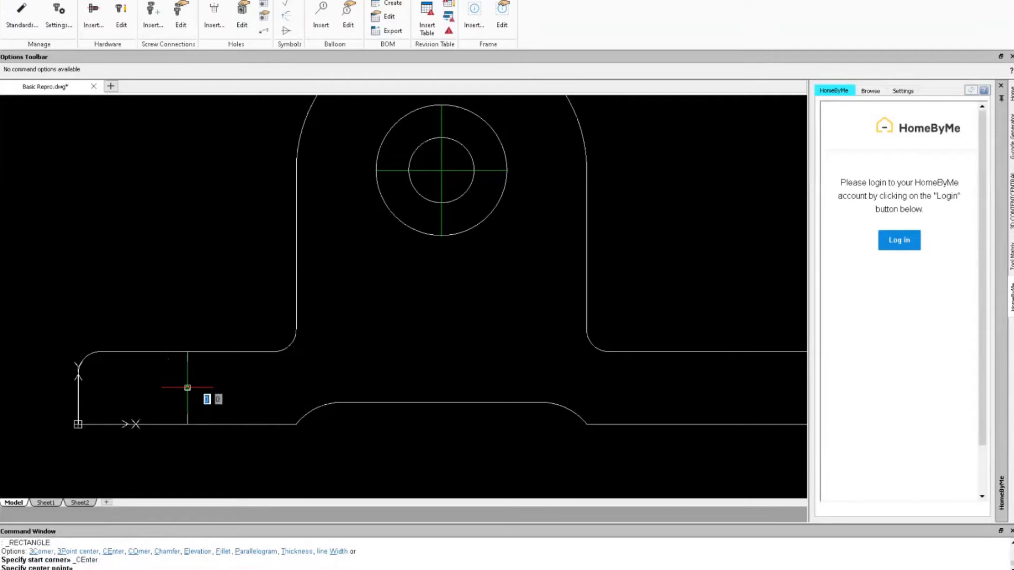
type("35")
key("BackSpace")
type(".5")
key("Tab")
type("5")
key("Return")
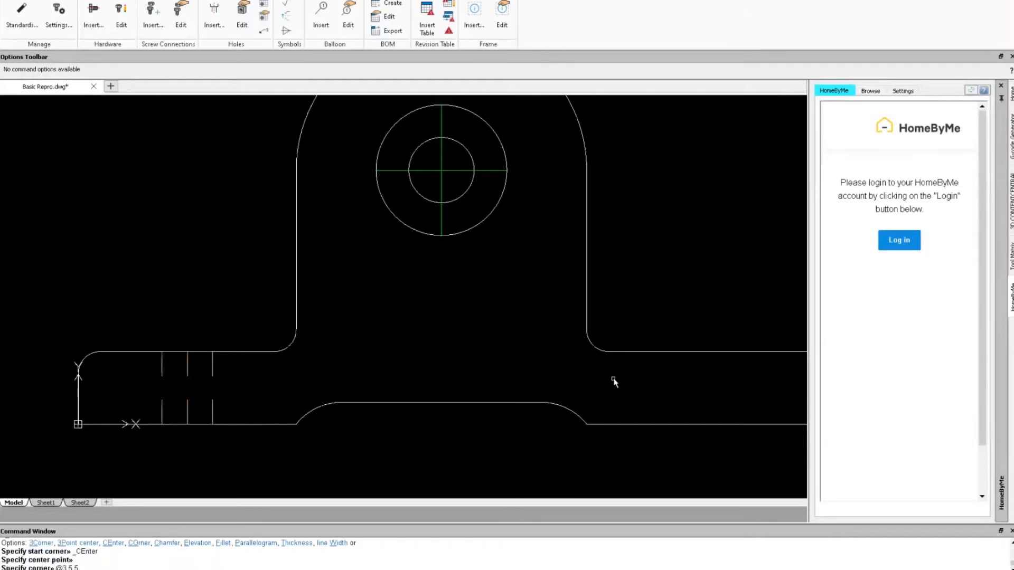
Draw a matching centred 7 × 10 rectangle around the right hole line.
mouse_move(619, 375)
middle_mouse_down()
mouse_move(625, 369)
mouse_move(214, 354)
middle_mouse_up()
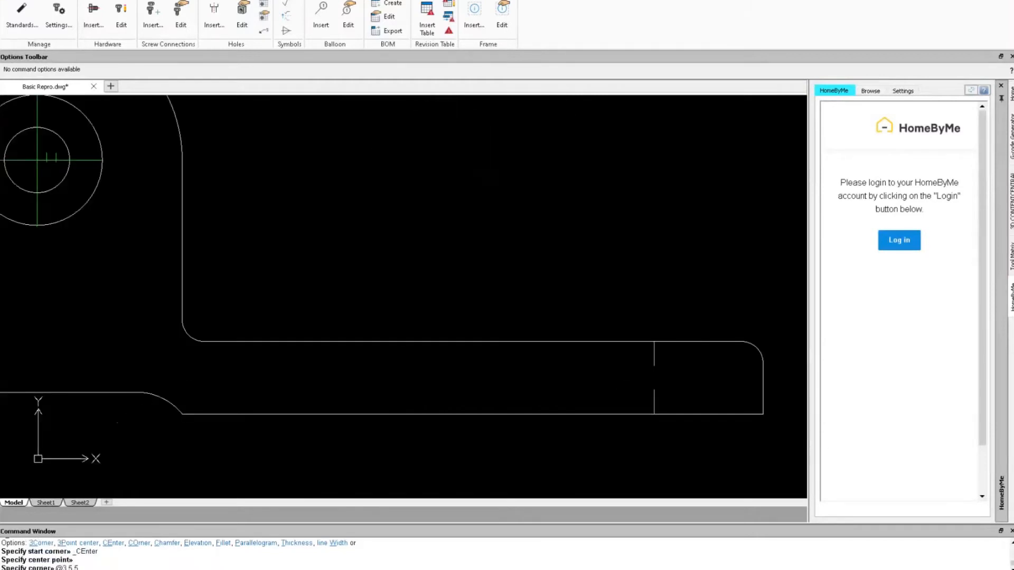
key("Return")
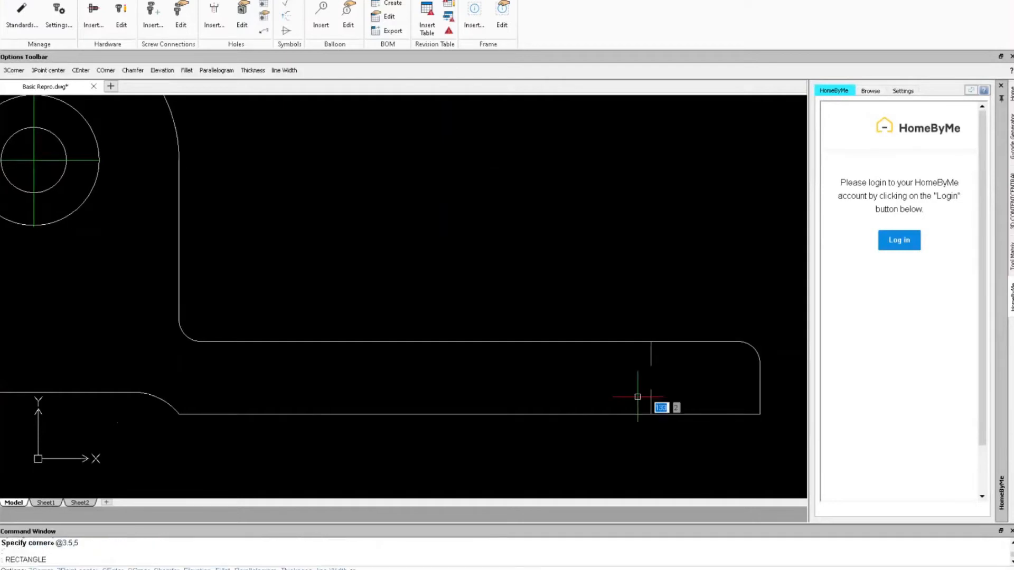
type("ce")
key("Return")
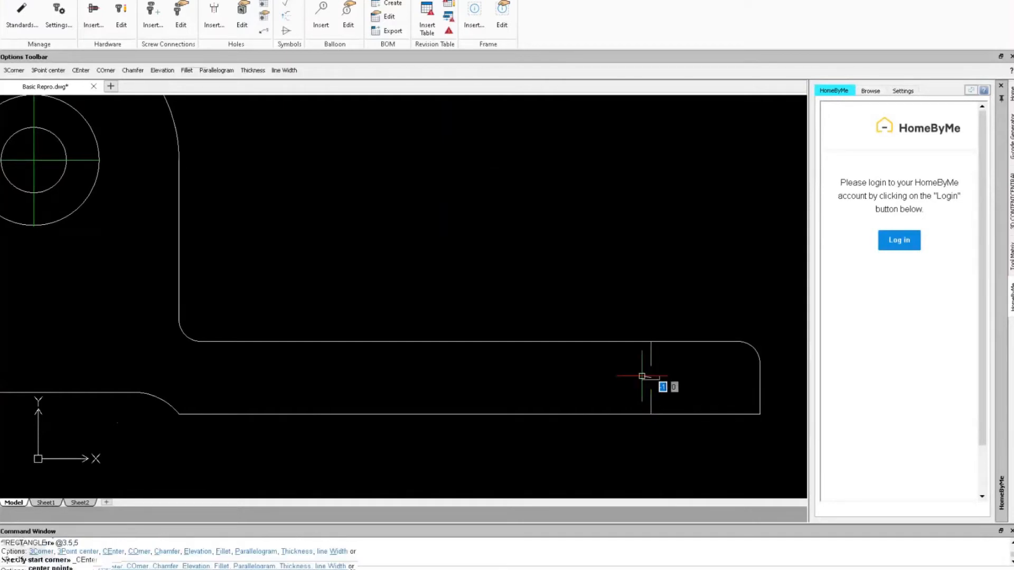
type("@3.5,5")
key("Return")
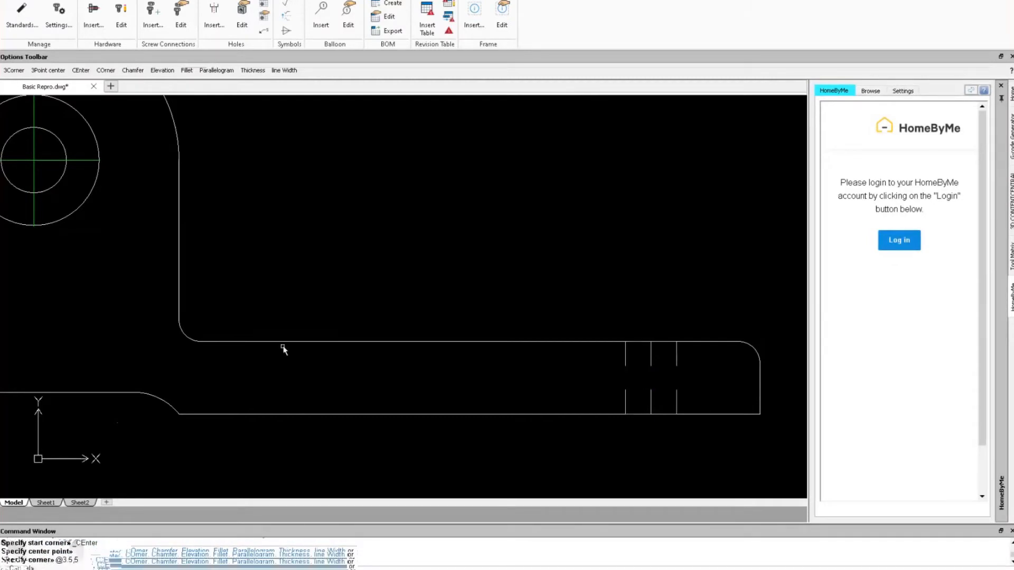
scroll(288, 349, "down", 1)
mouse_move(287, 348)
middle_mouse_down()
mouse_move(535, 342)
mouse_move(517, 337)
middle_mouse_up()
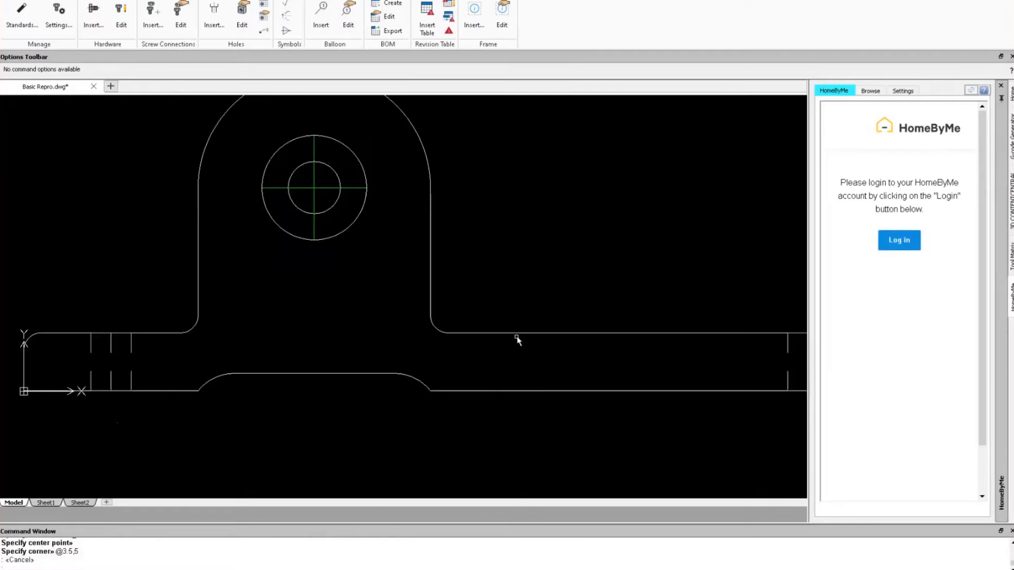
scroll(521, 341, "up", 1)
scroll(260, 346, "down", 7)
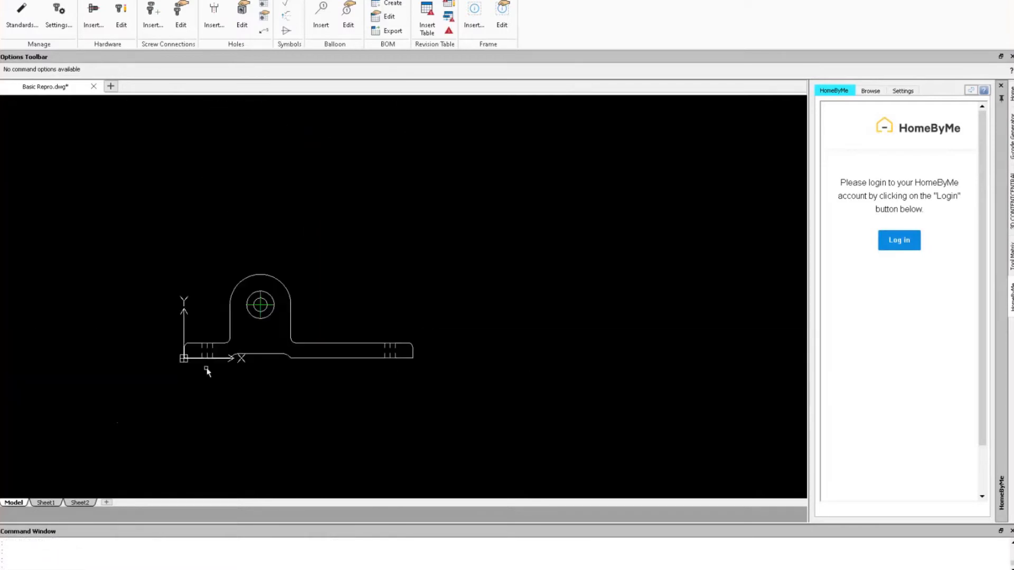
Check a line of the new rectangle and centre the part in view.
scroll(206, 365, "up", 3)
scroll(206, 366, "up", 2)
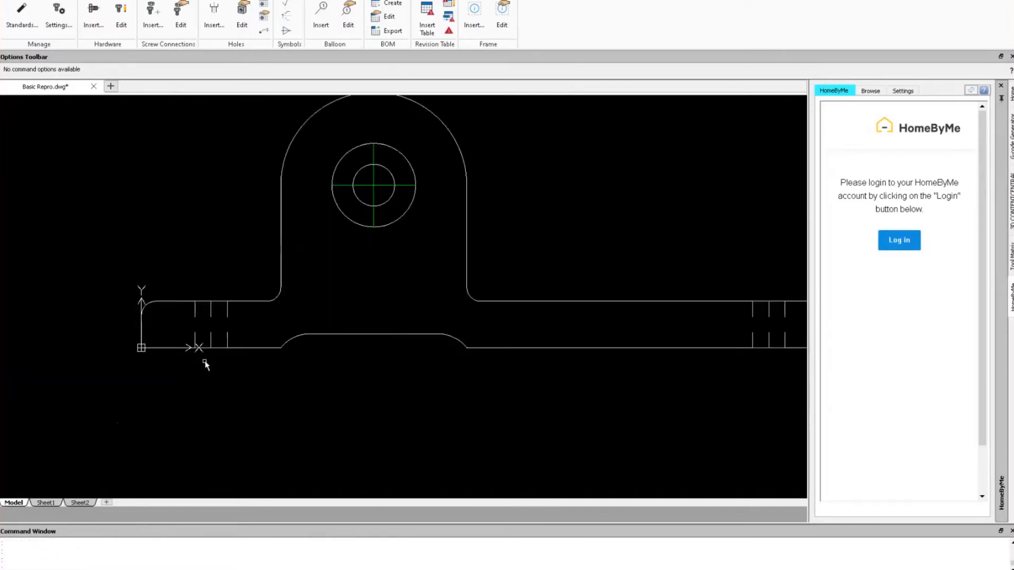
left_click(211, 328)
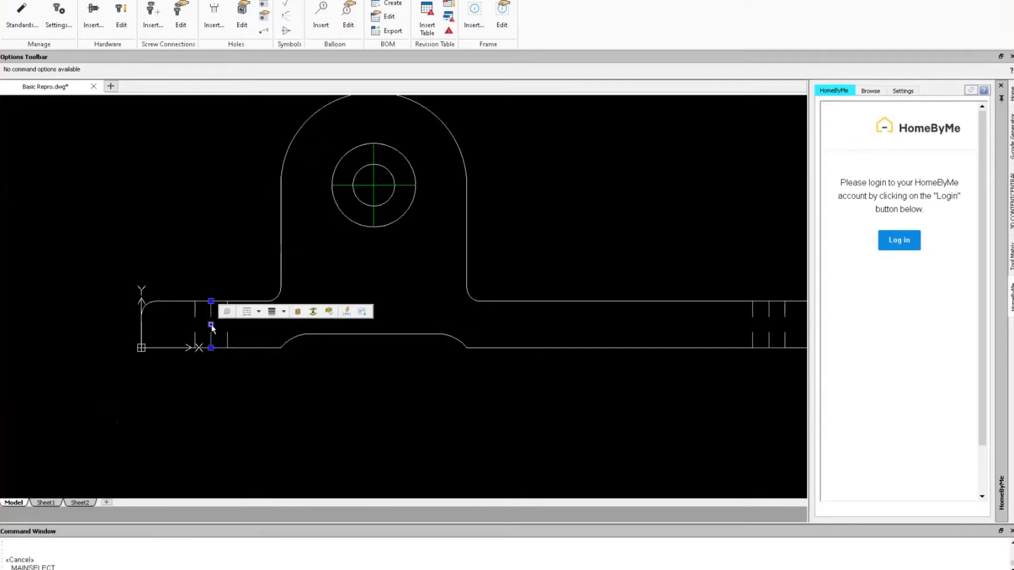
key("Escape")
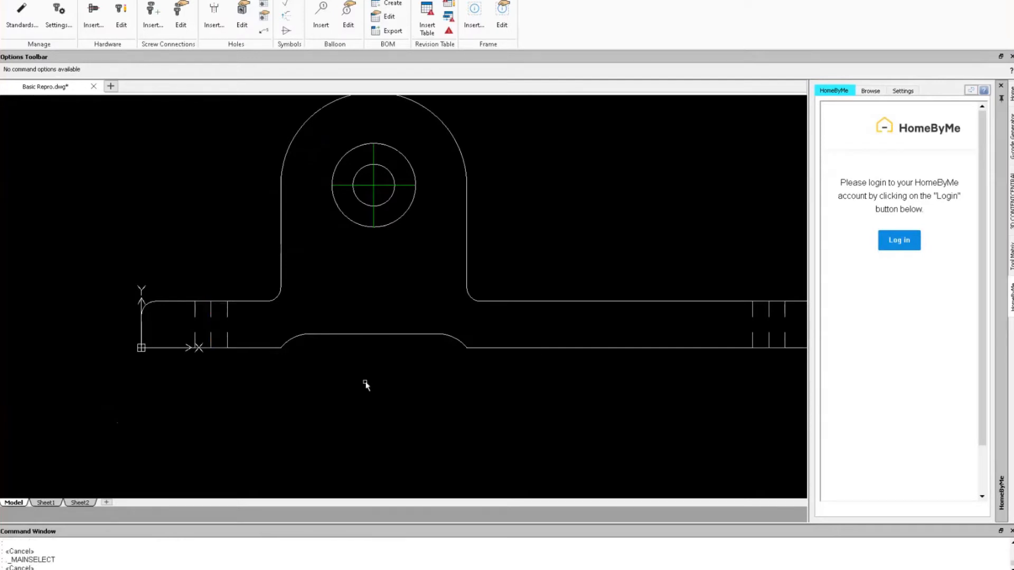
scroll(539, 270, "down", 3)
middle_click_drag(532, 267, 446, 317)
scroll(448, 319, "up", 1)
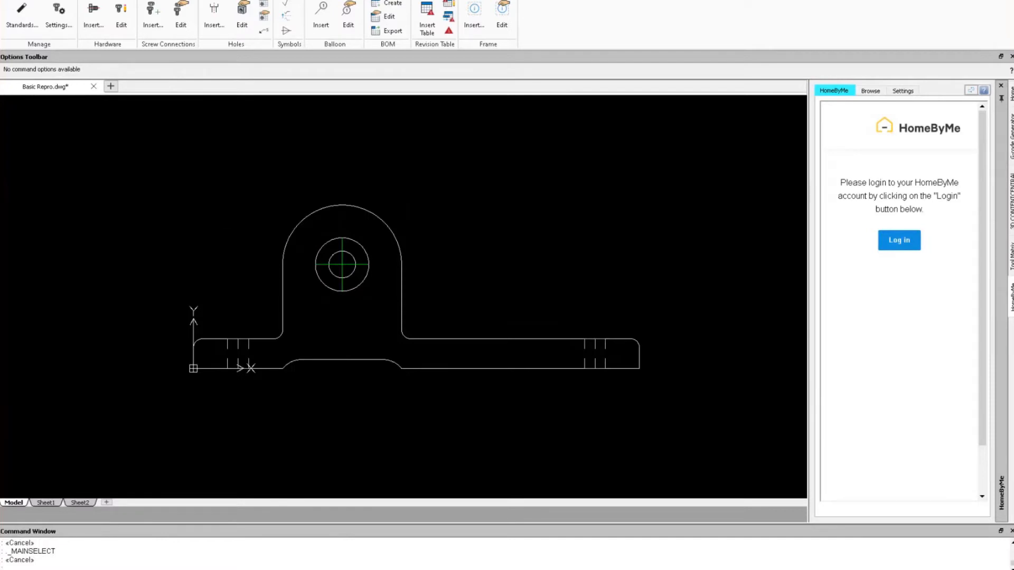
Make DIM the current layer from the Home tab's Layers list.
left_click(14, 1)
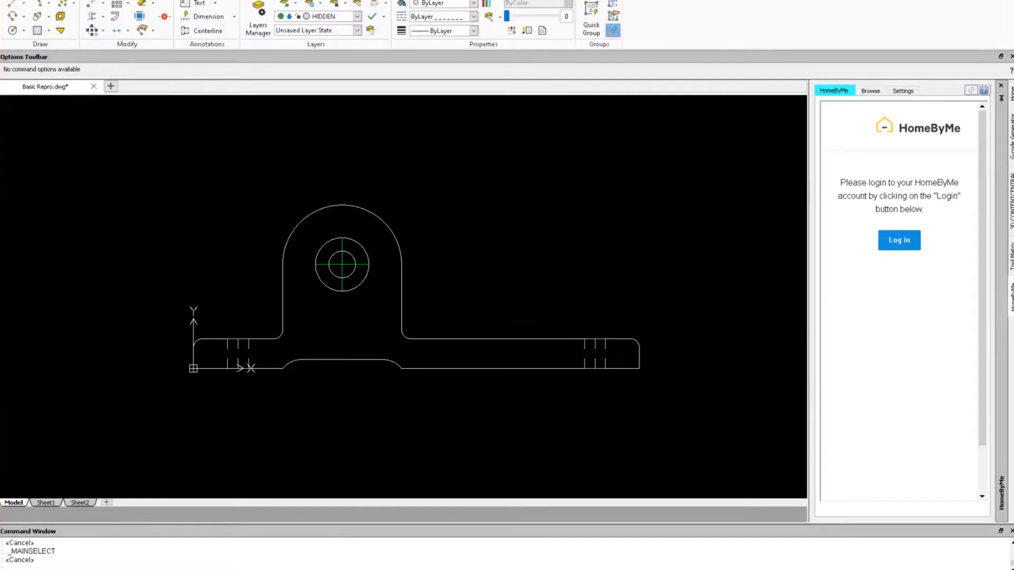
left_click(358, 16)
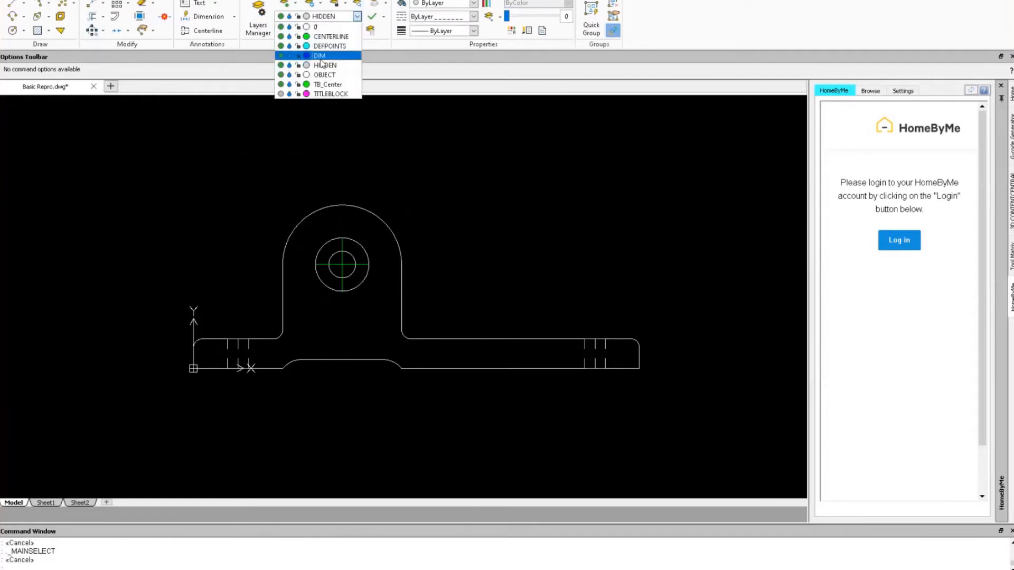
left_click(317, 55)
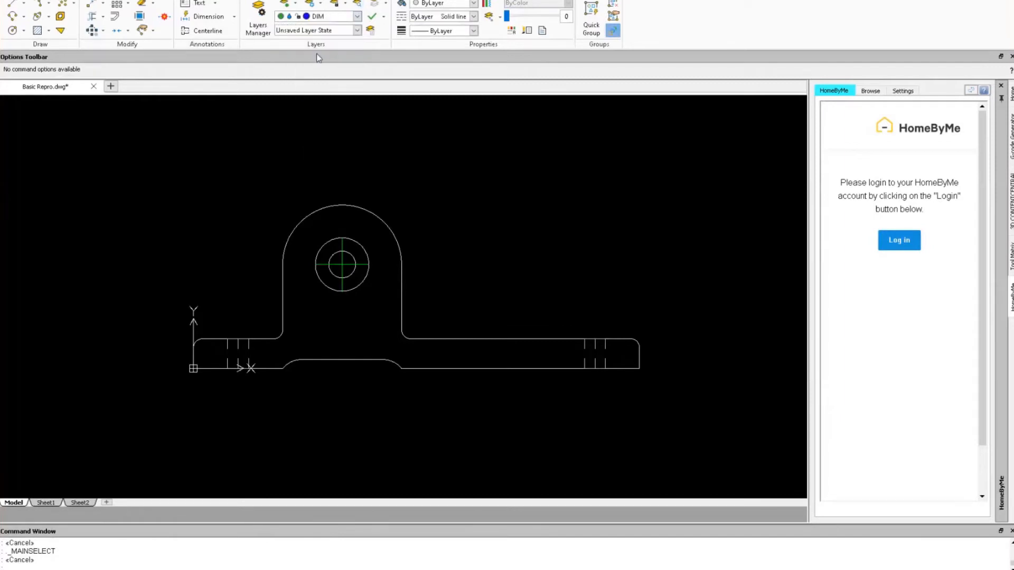
right_click_drag(482, 249, 482, 229)
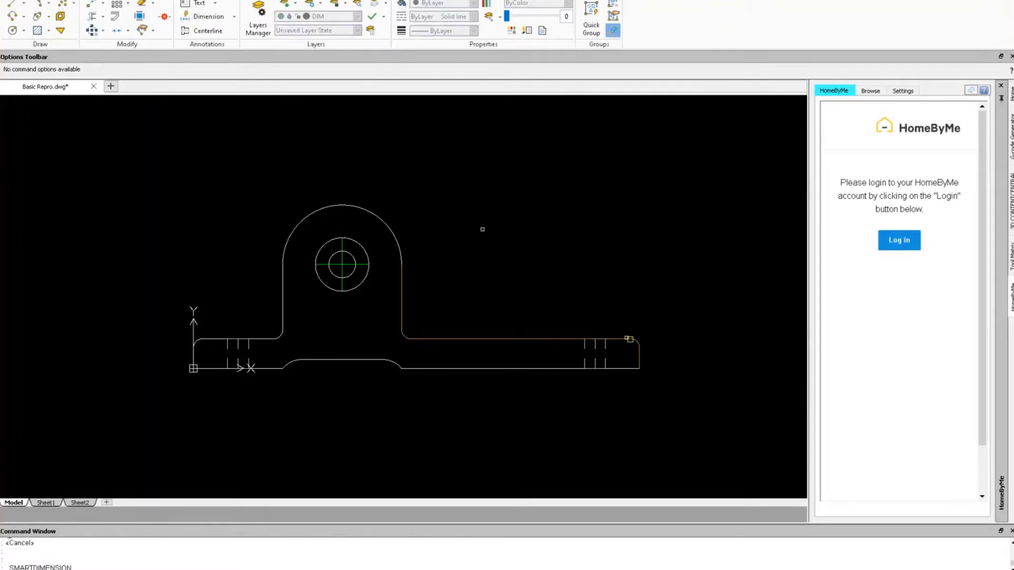
Dimension the 10 base thickness at the right end and the 150 overall length.
left_click(576, 339)
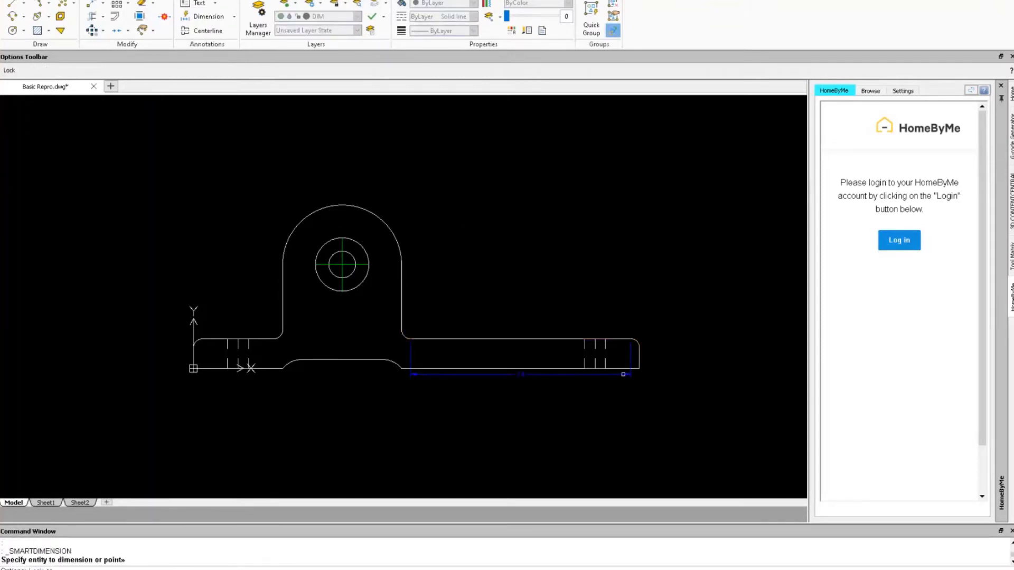
left_click(625, 368)
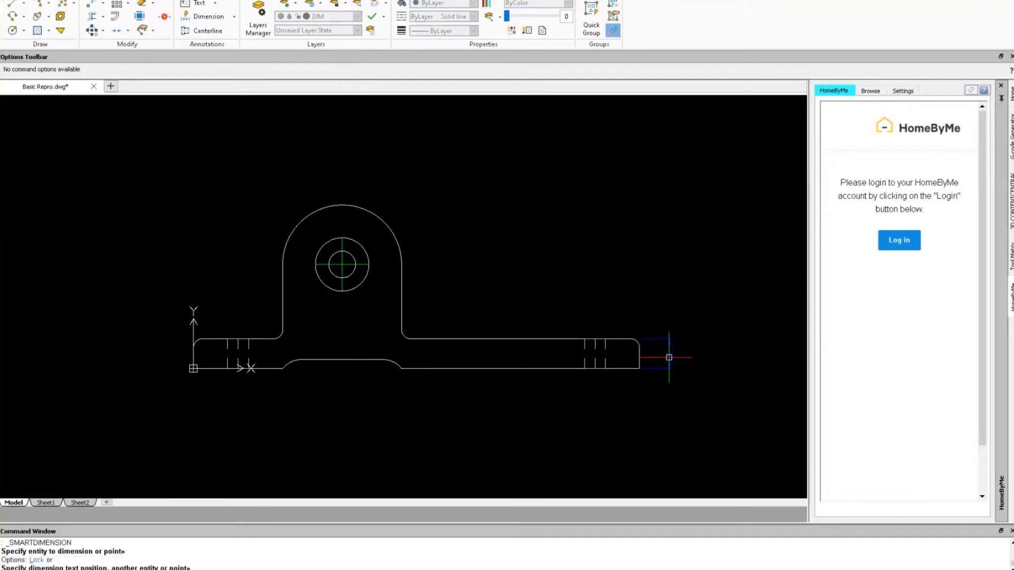
left_click(669, 358)
key("Escape")
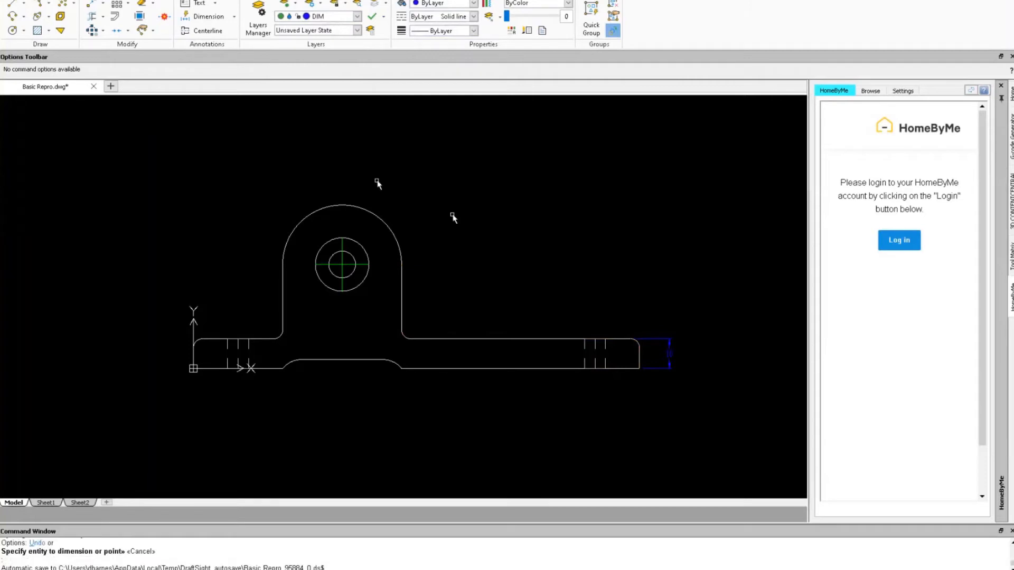
type("LINE")
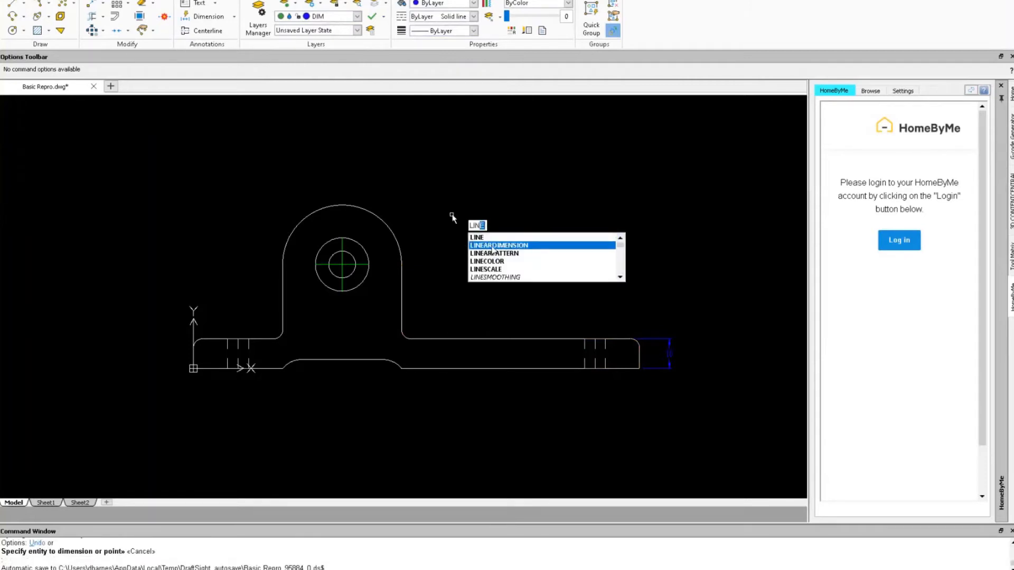
left_click(493, 246)
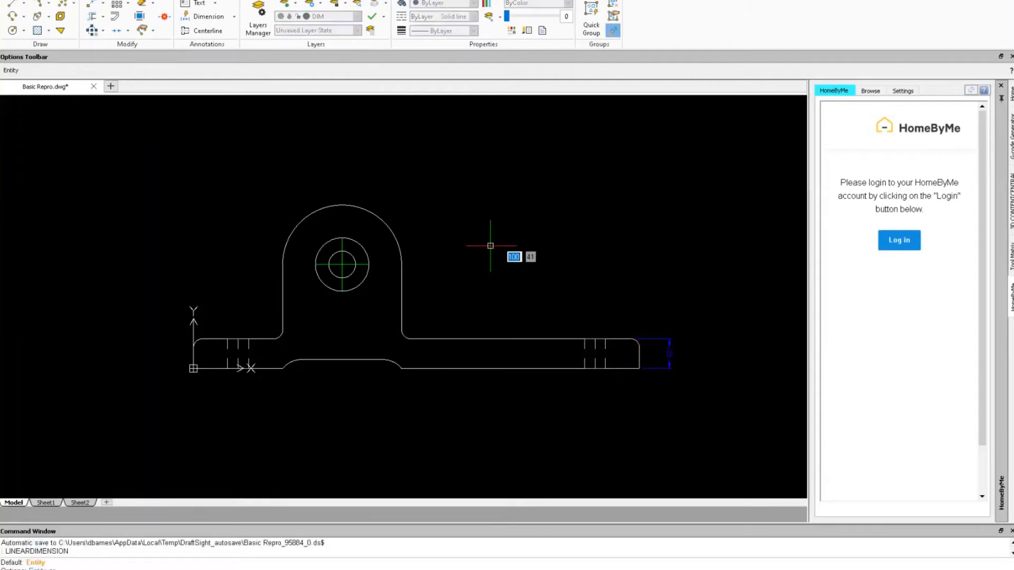
left_click(649, 367)
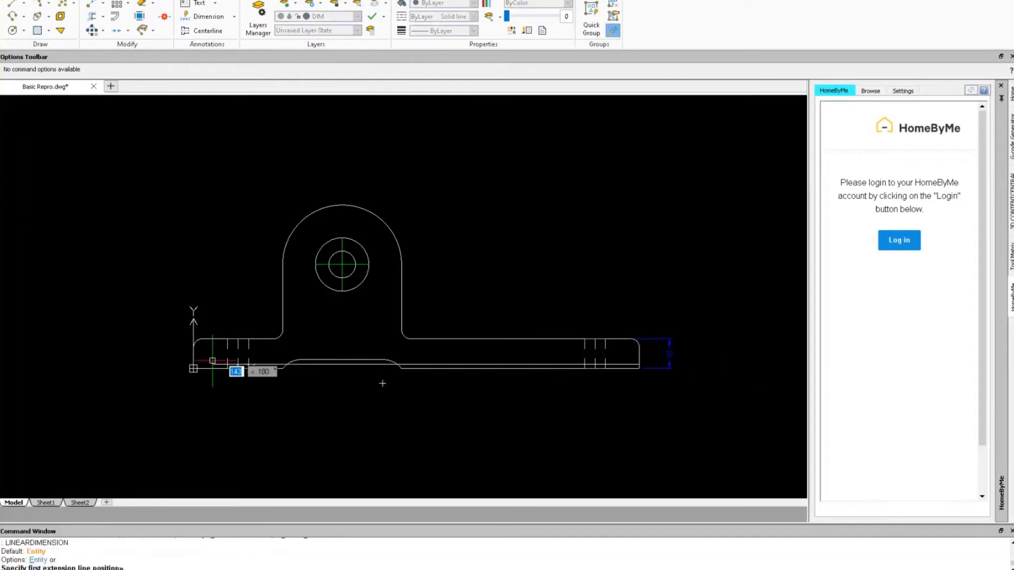
left_click(194, 358)
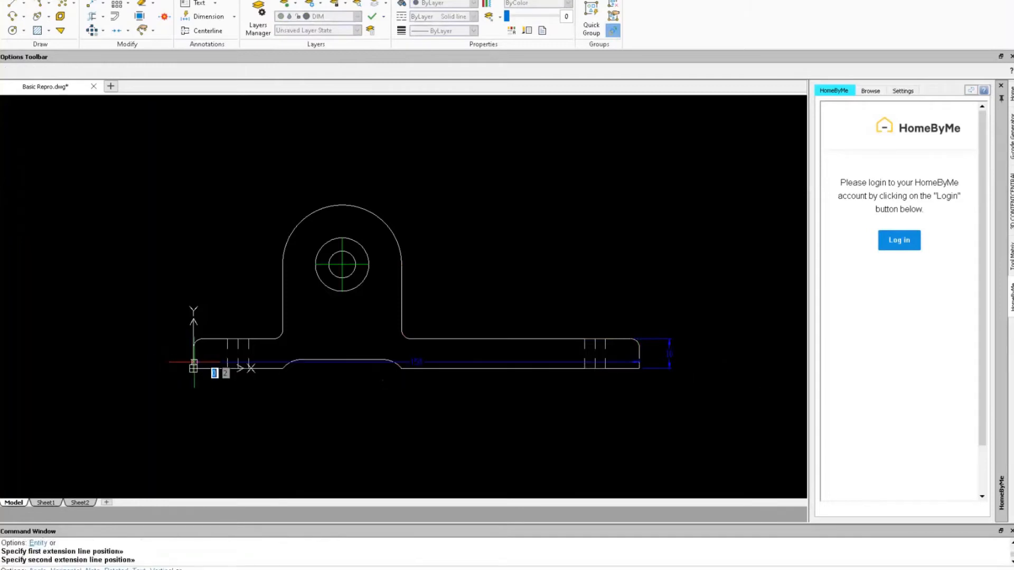
left_click(359, 421)
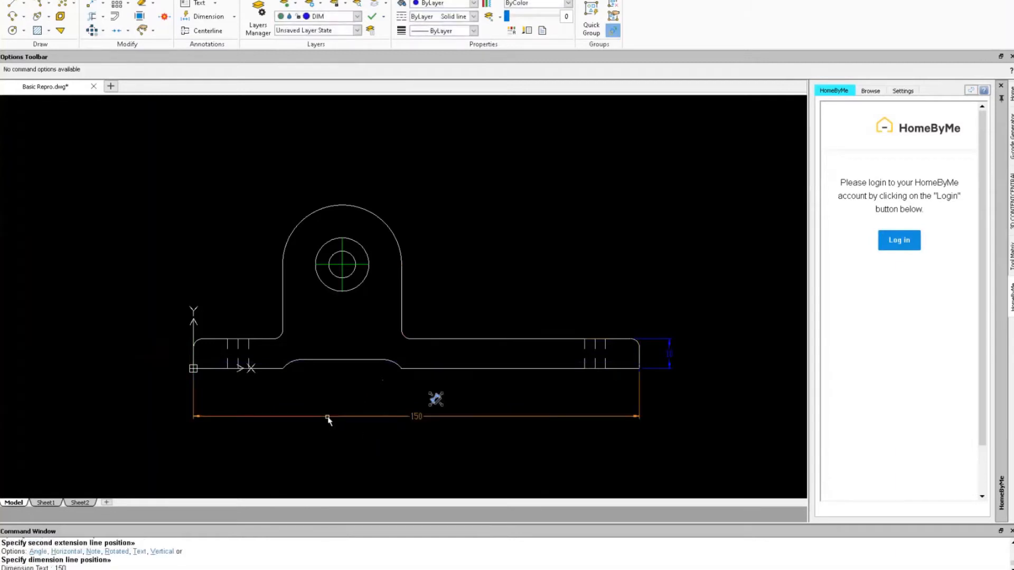
Add the 50 horizontal and 35 vertical linear dimensions to the hole centre.
right_click(341, 330)
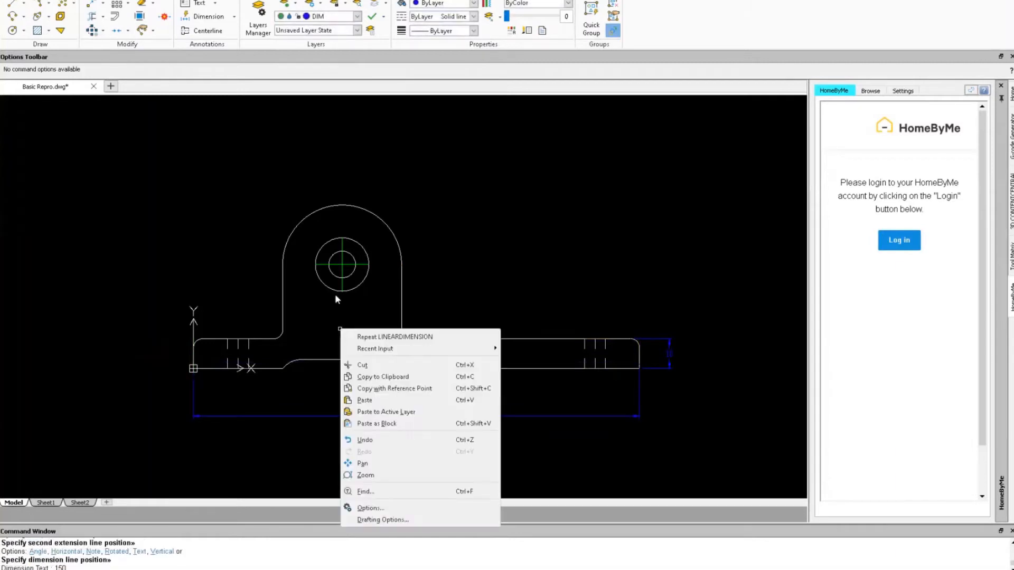
left_click(378, 340)
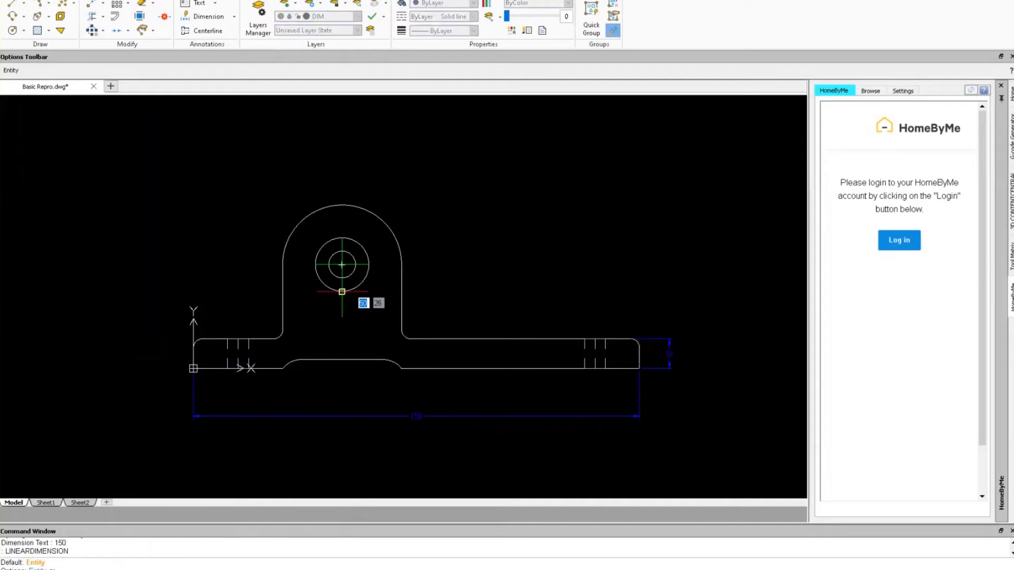
left_click(194, 362)
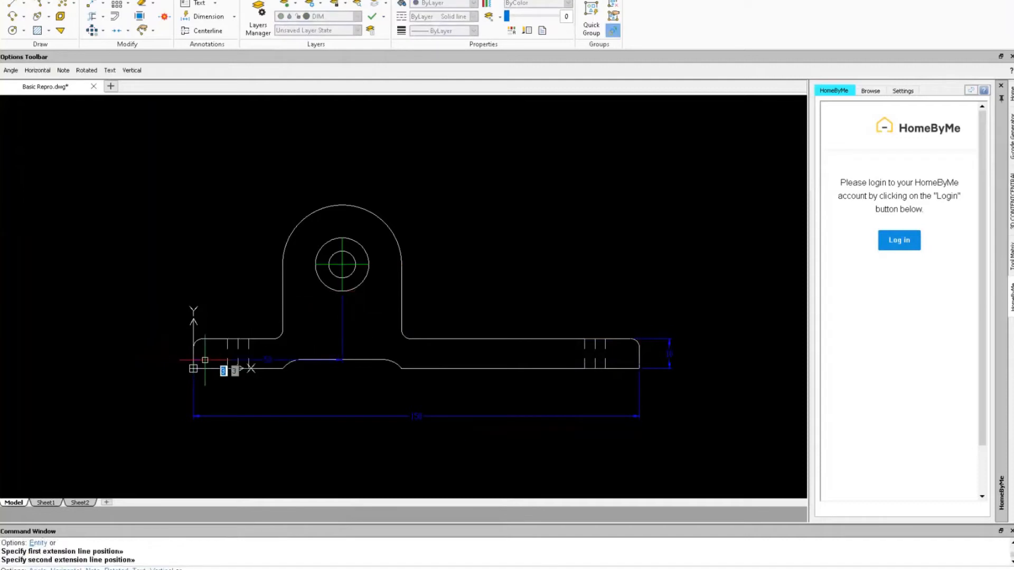
left_click(246, 392)
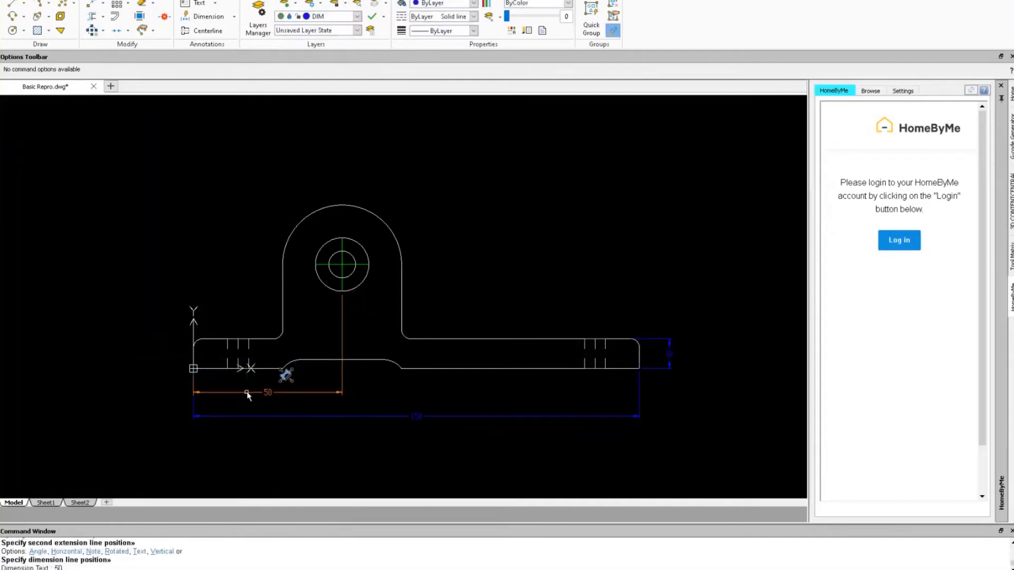
mouse_move(285, 376)
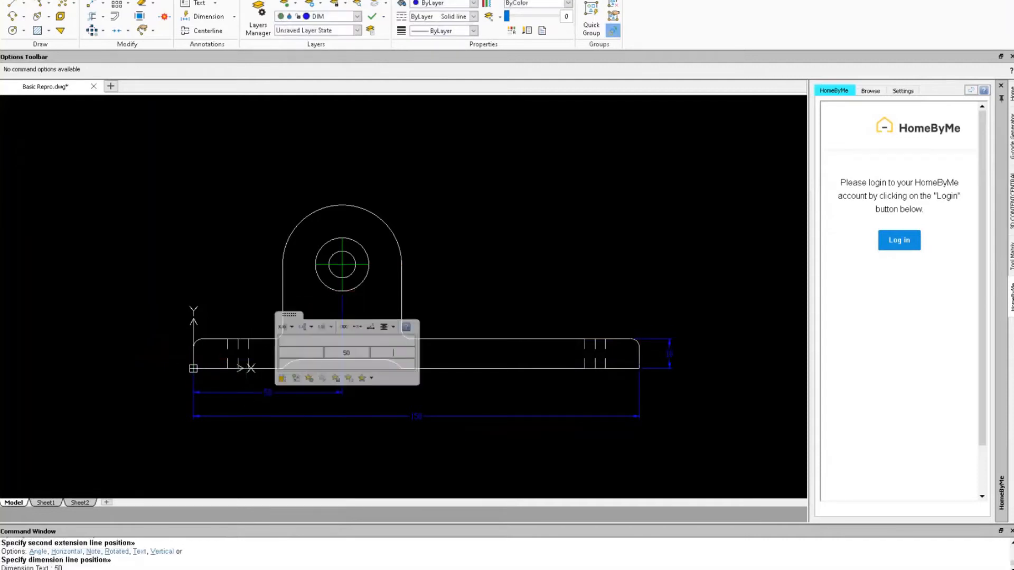
right_click(180, 260)
left_click(235, 267)
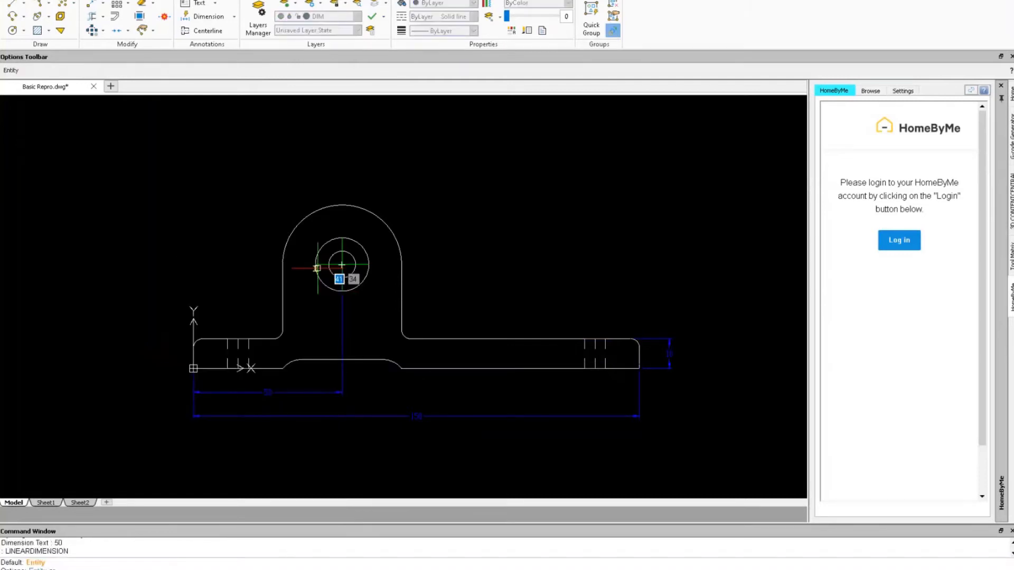
left_click(193, 368)
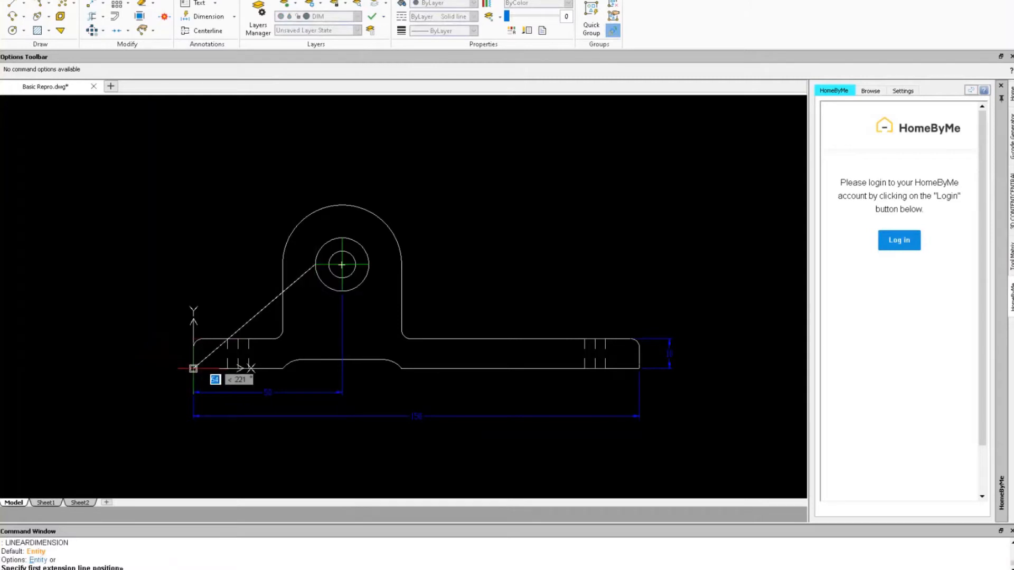
left_click(166, 319)
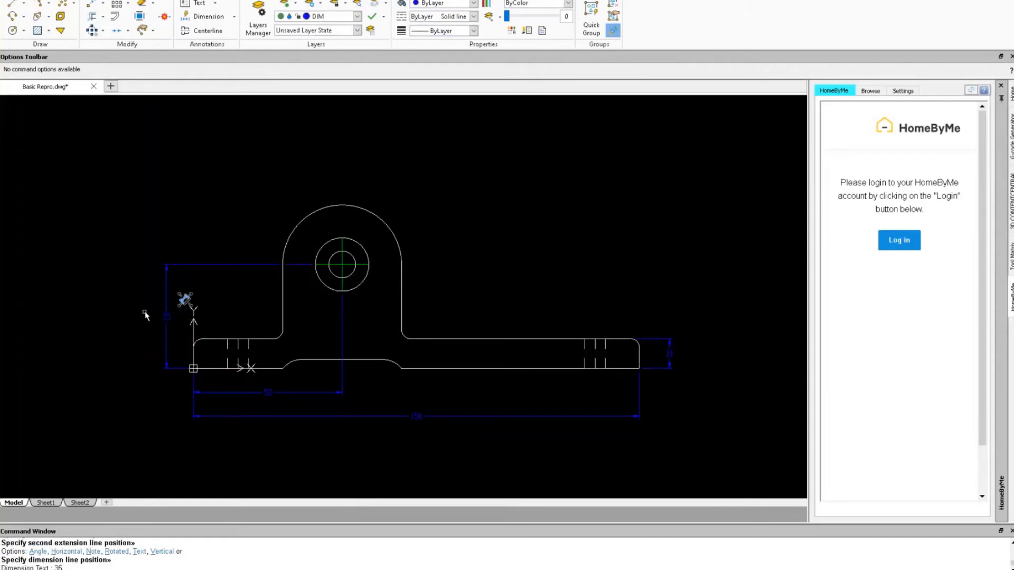
Dimension the R8 fillet and R20 top arc radii with RAD.
type("RADIUSDIM")
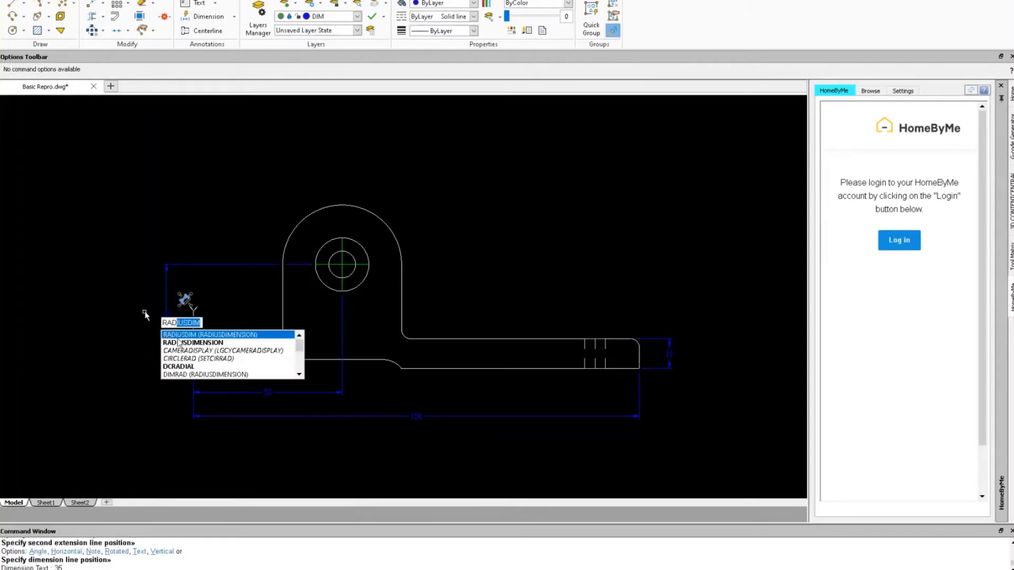
key("Return")
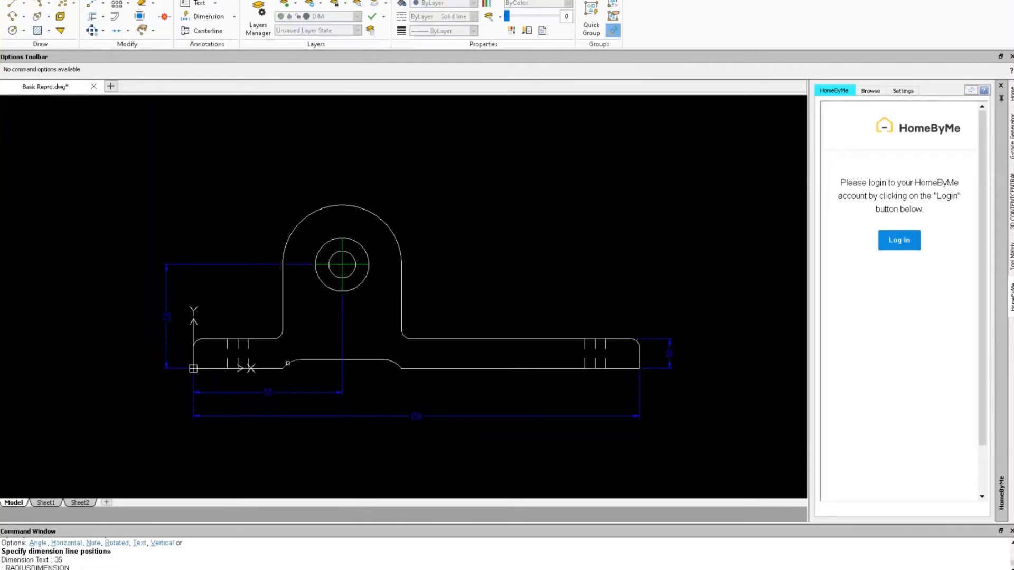
left_click(281, 360)
left_click(262, 315)
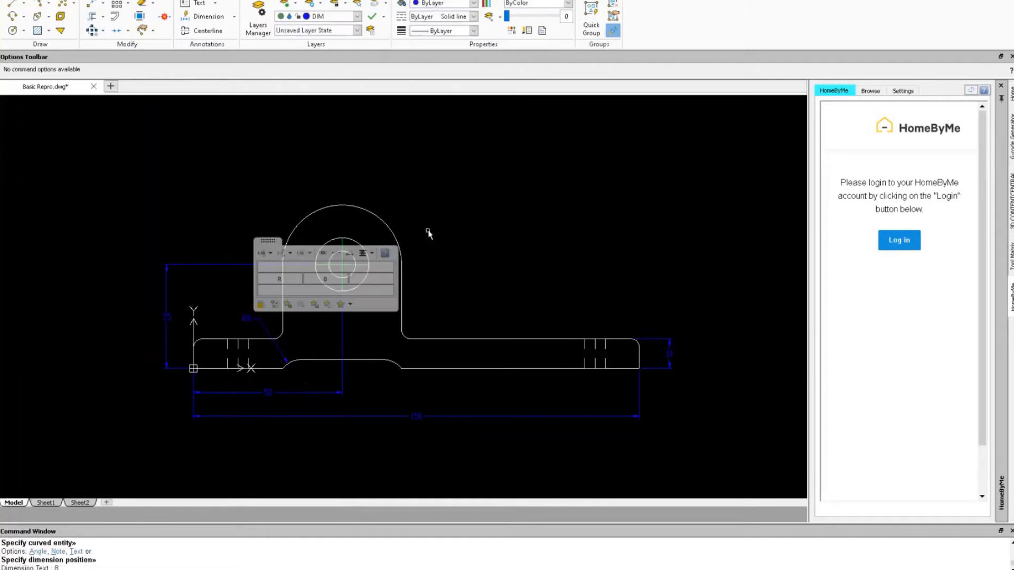
left_click(399, 247)
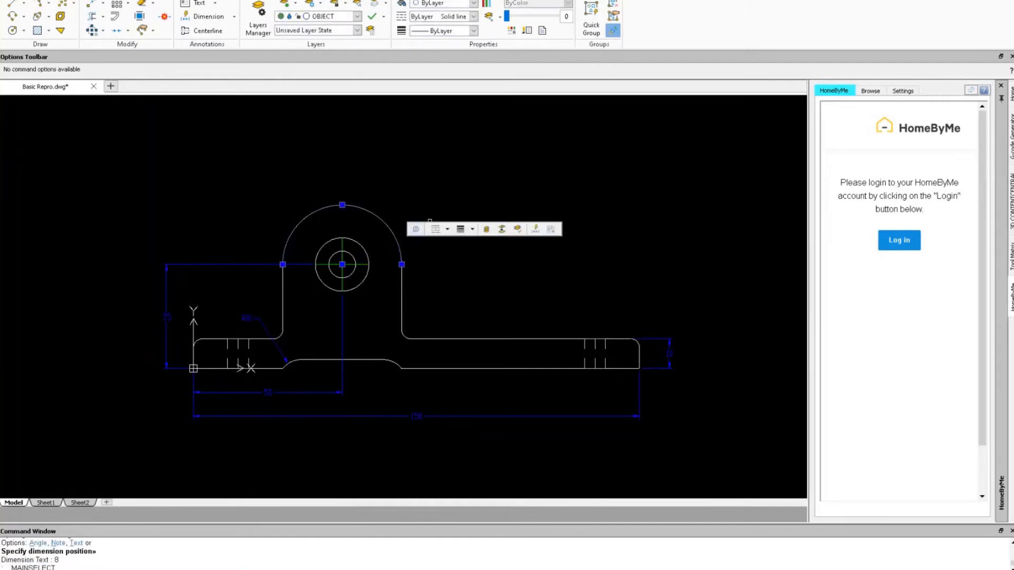
right_click(427, 211)
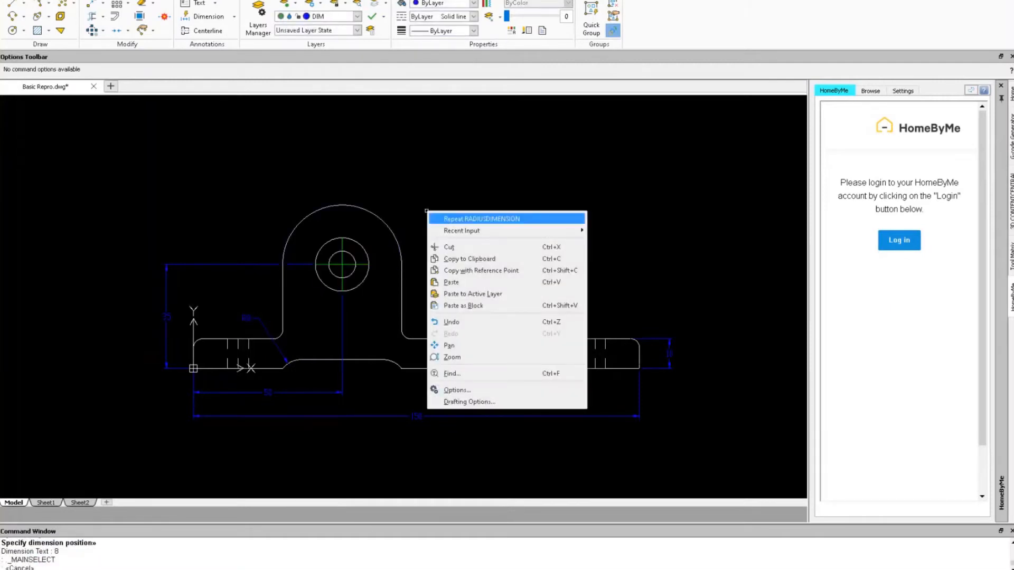
left_click(446, 220)
left_click(400, 242)
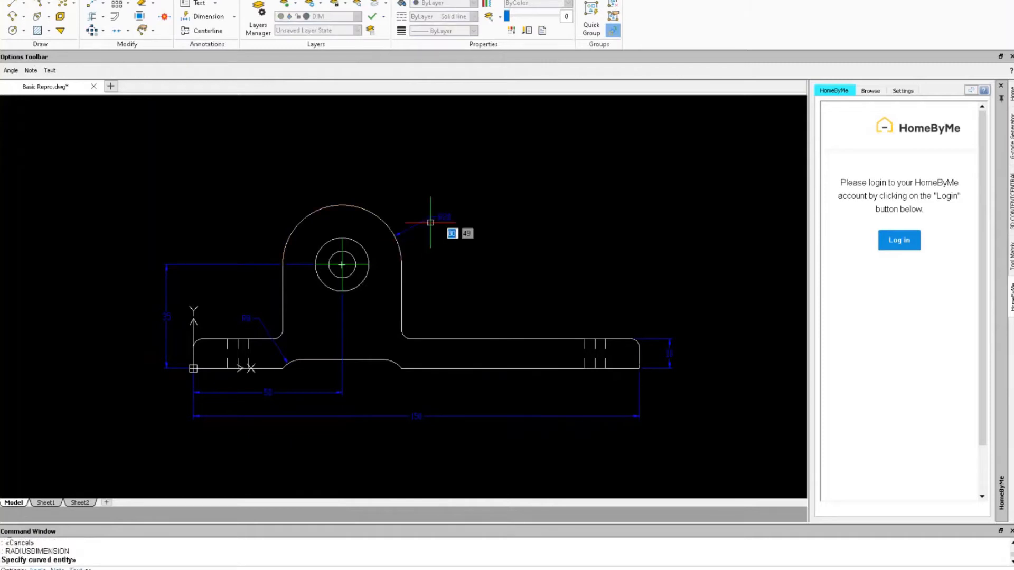
key("Escape")
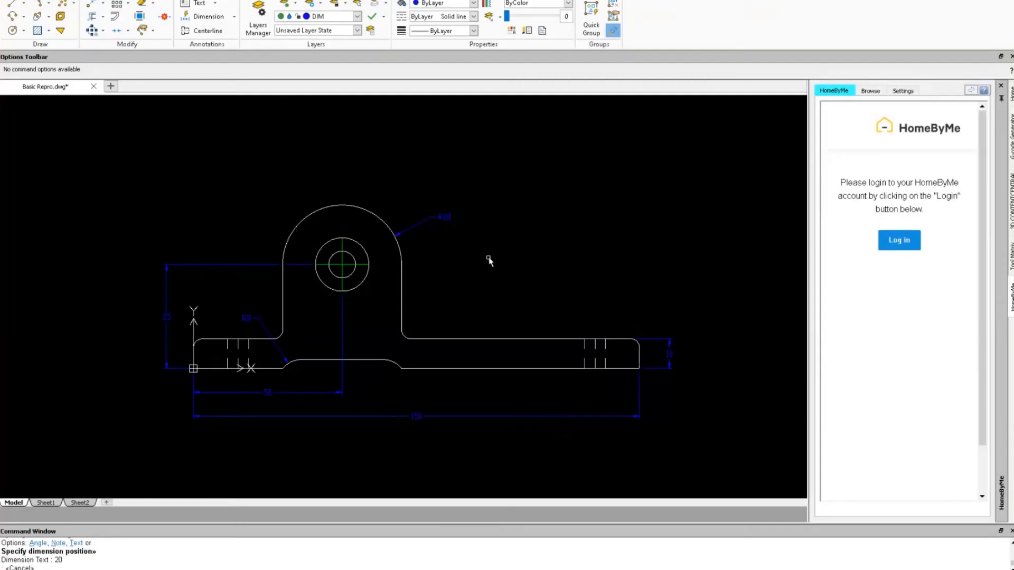
Cancel an accidental LINE command and clear the mistyped command entry.
type("l")
key("Return")
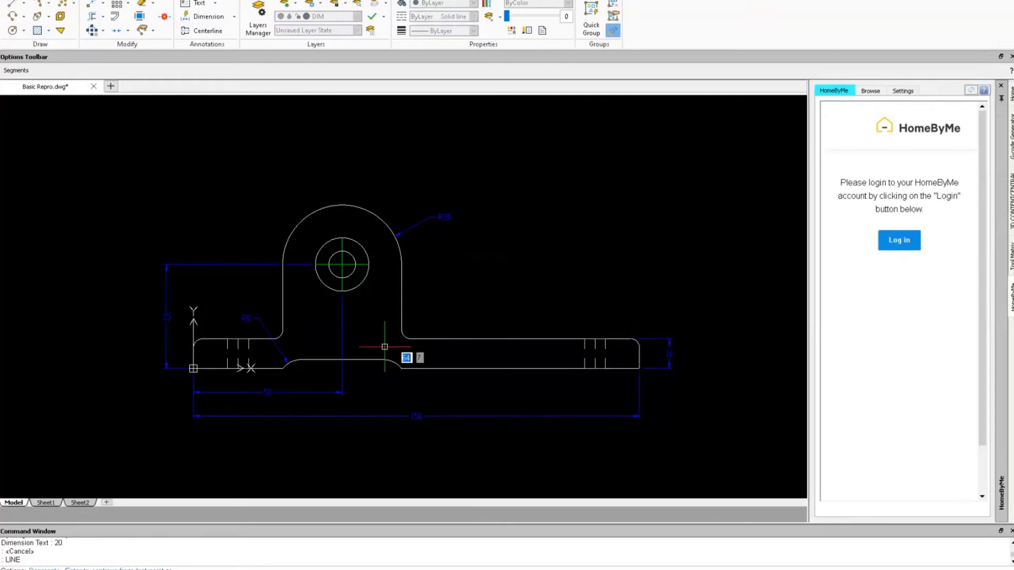
key("Escape")
key("Escape")
type("lim")
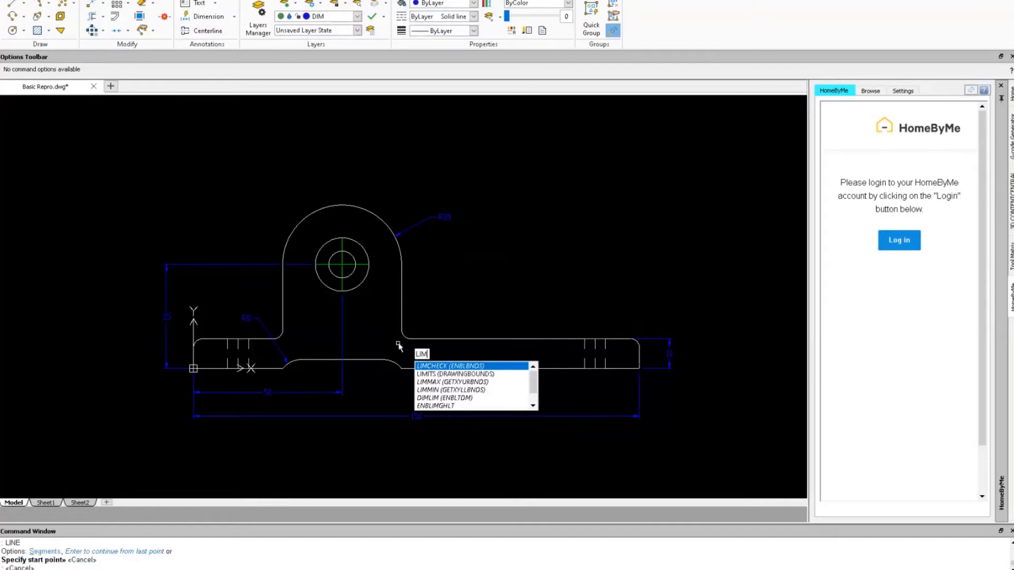
type("n")
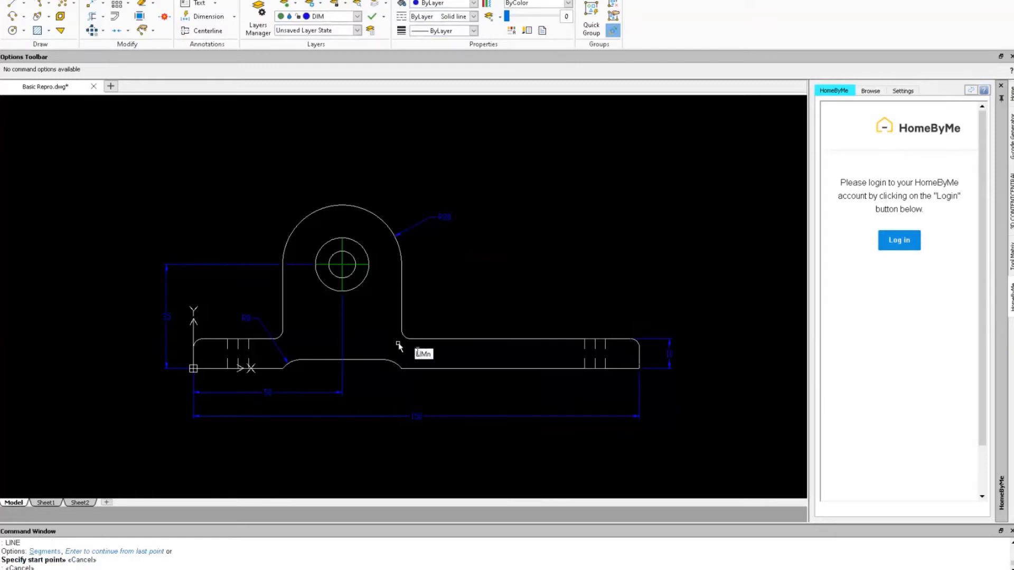
key("BackSpace")
key("BackSpace")
key("BackSpace")
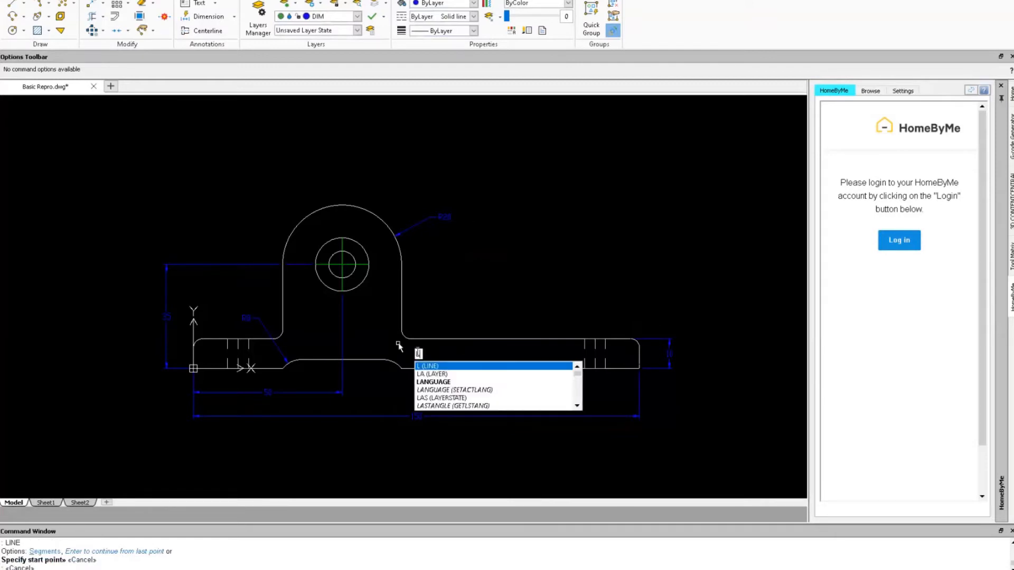
type("im")
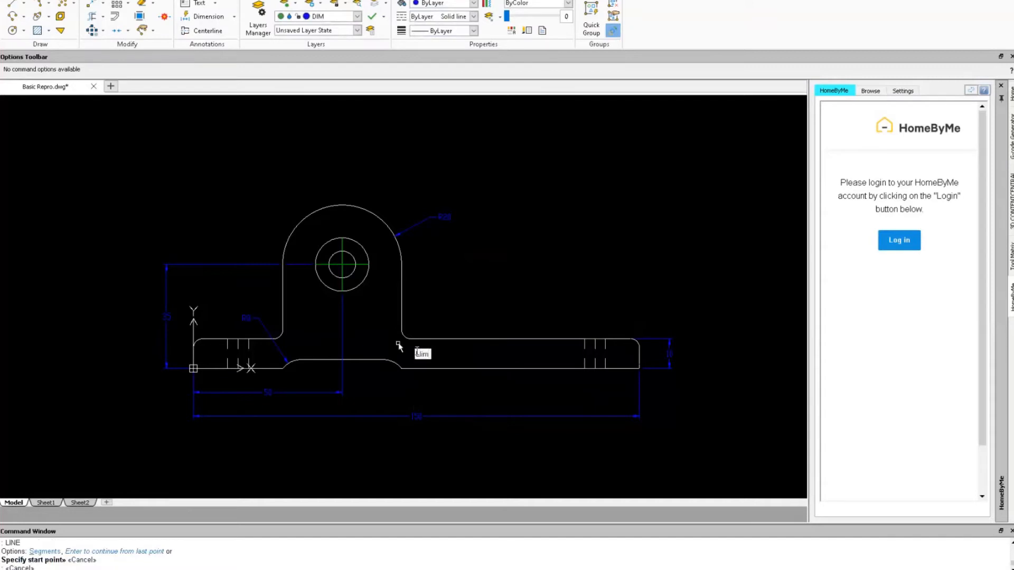
key("BackSpace")
type("n")
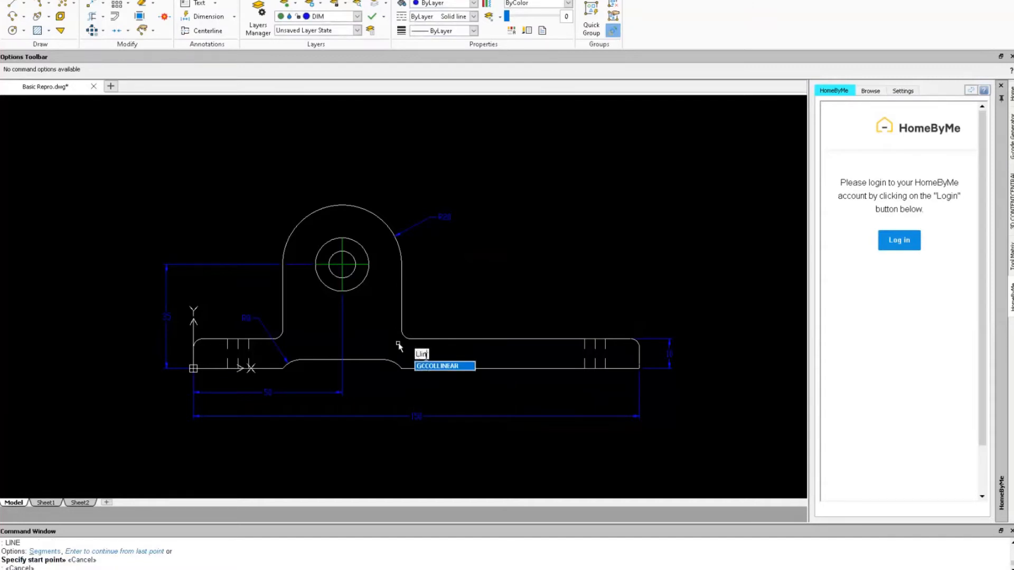
key("BackSpace")
key("BackSpace")
key("BackSpace")
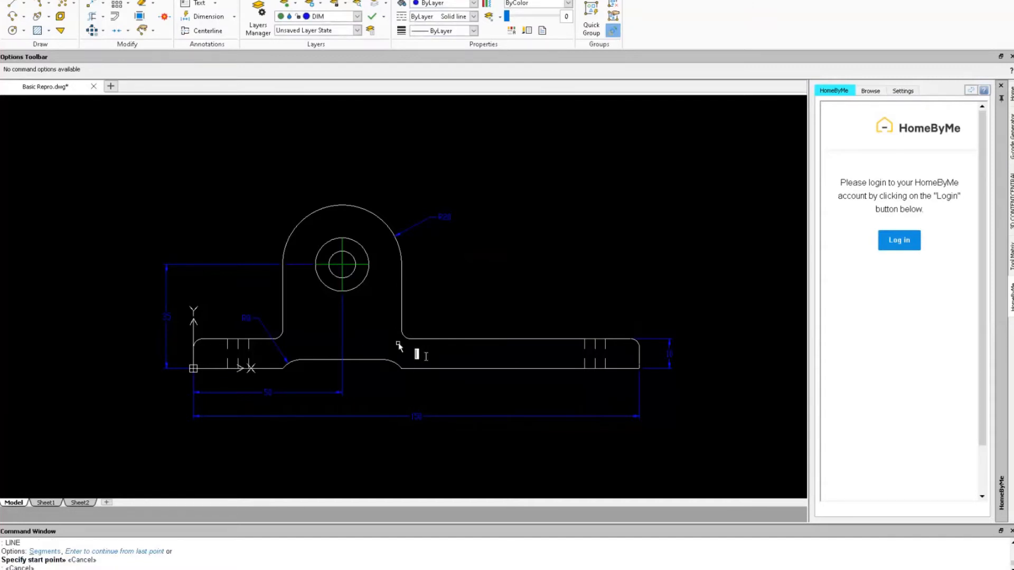
Add a vertical 3 linear dimension for the recess depth under the base.
type("lin")
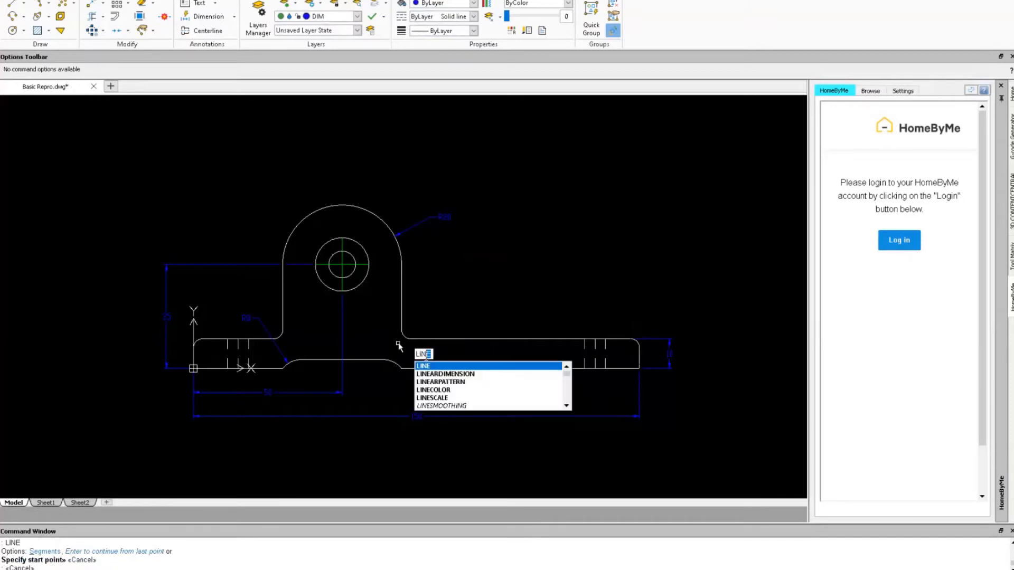
left_click(449, 374)
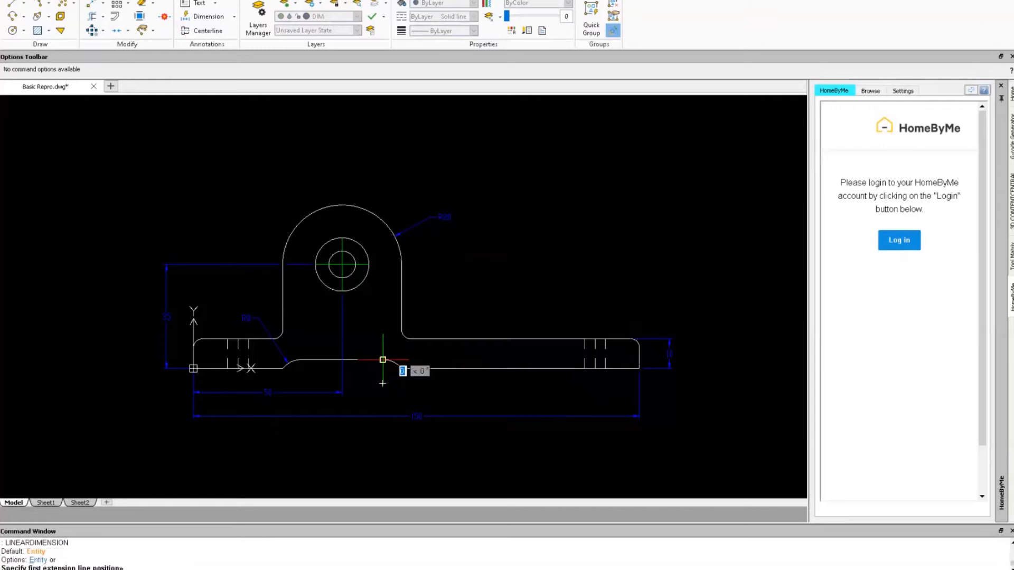
left_click(408, 368)
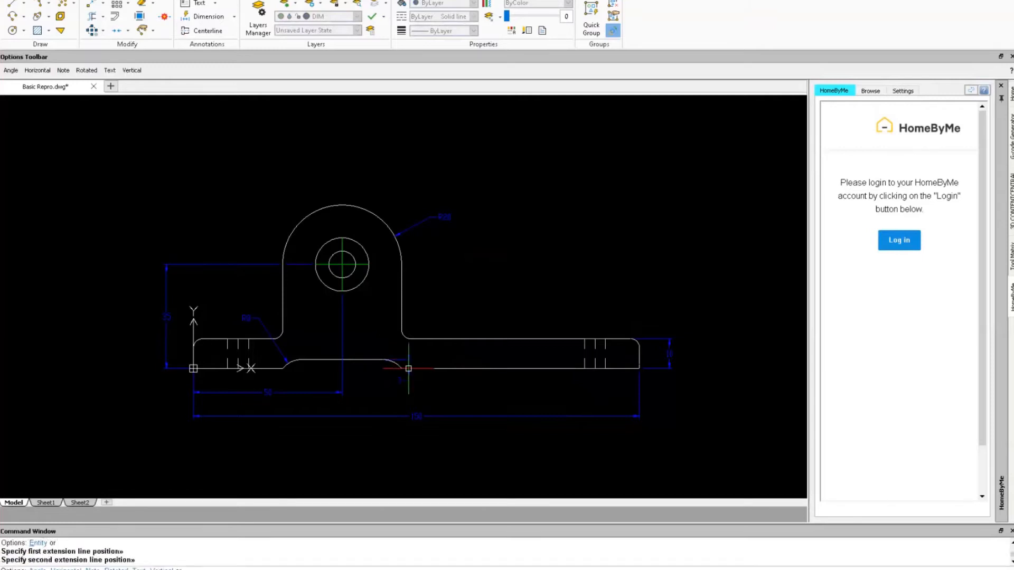
left_click(439, 393)
left_click(438, 394)
key("Escape")
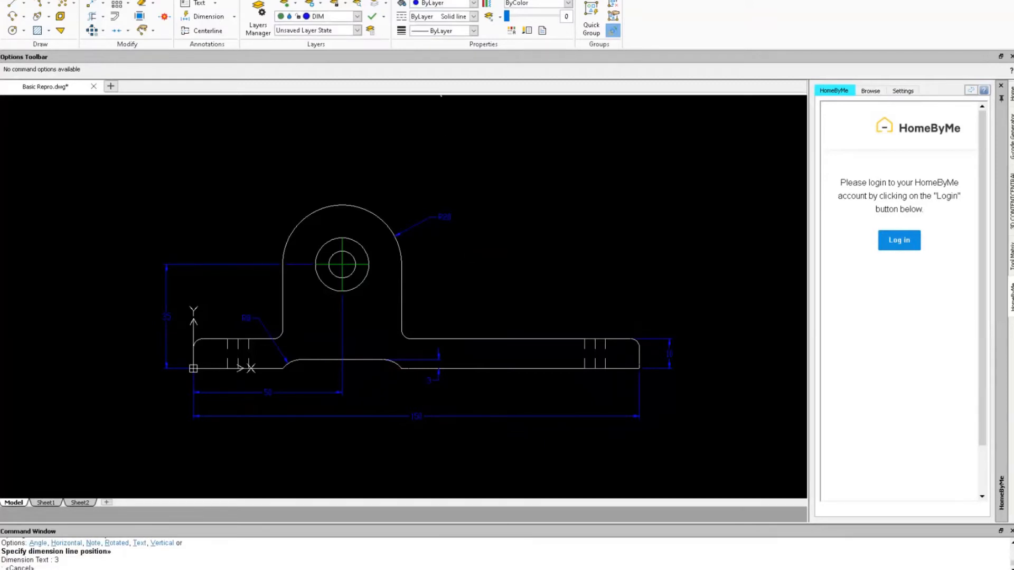
left_click(441, 0)
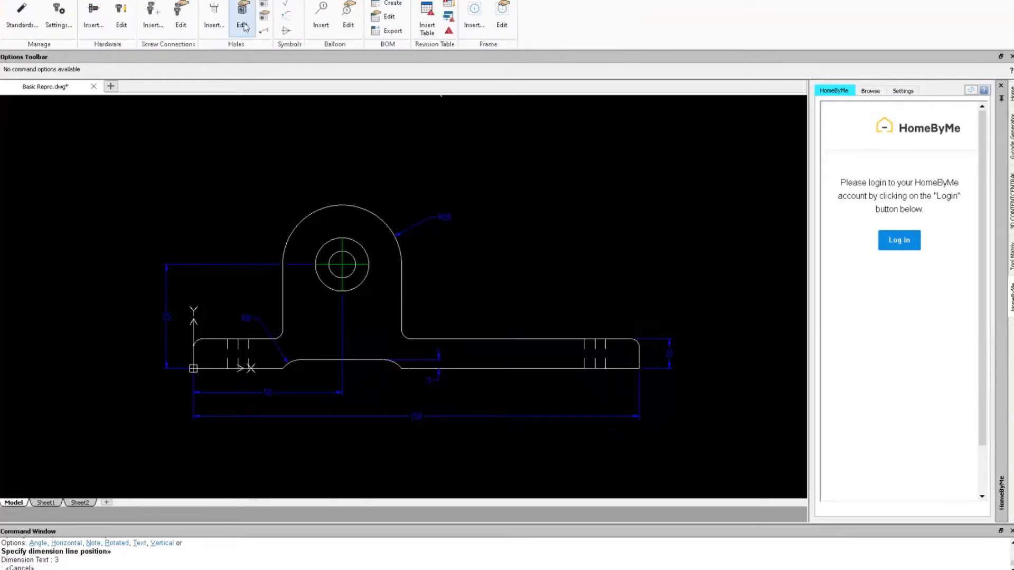
Place a Ø9 THRU, Ø18.01 counterbore, 5.68 deep hole callout with a leader above the part.
left_click(263, 32)
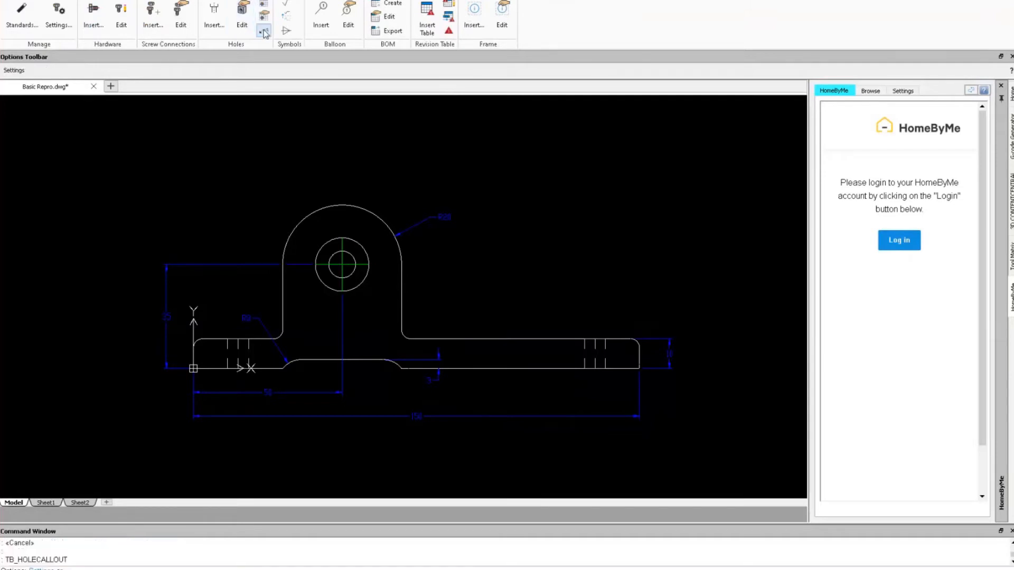
left_click(364, 245)
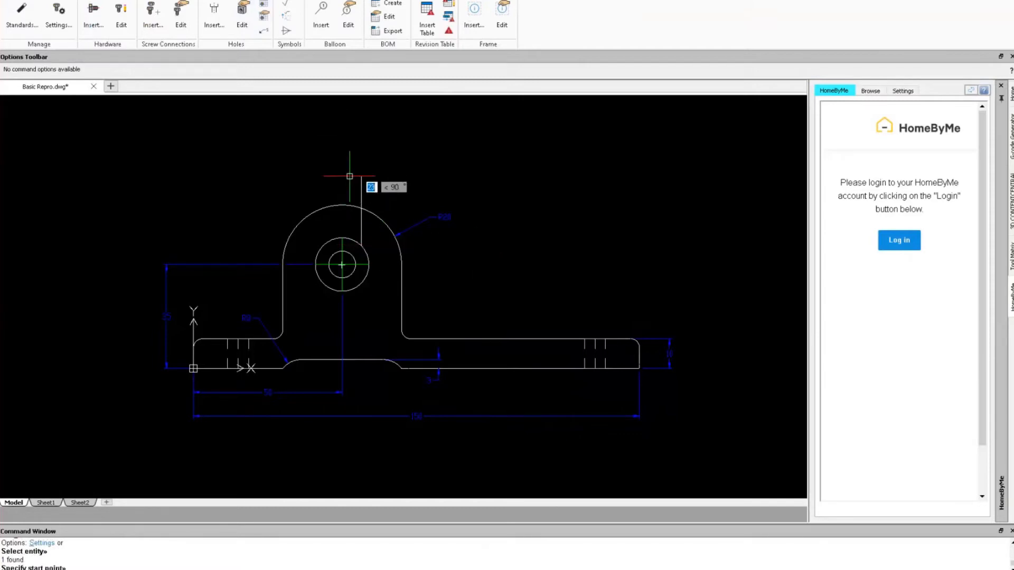
left_click(419, 187)
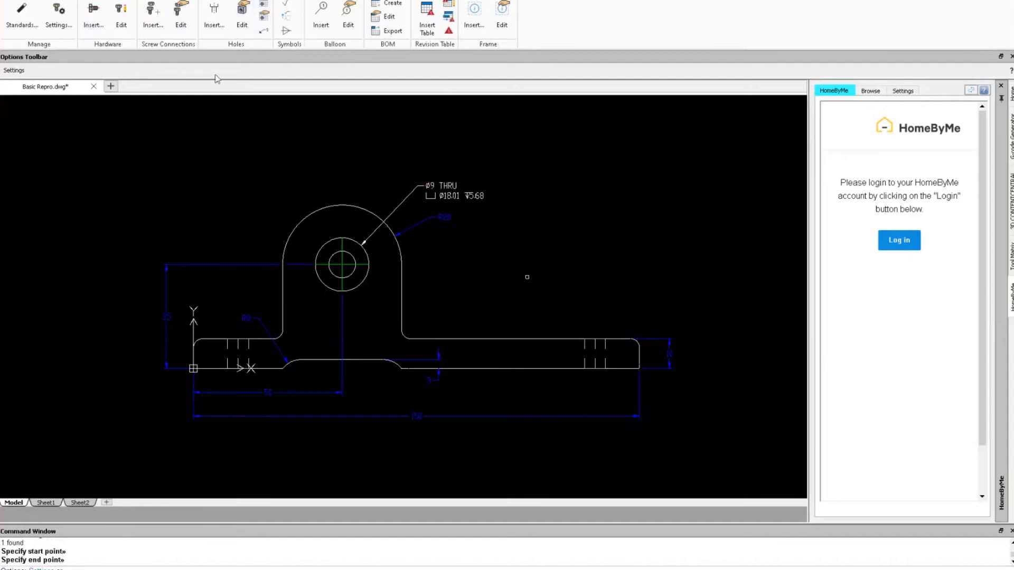
key("Escape")
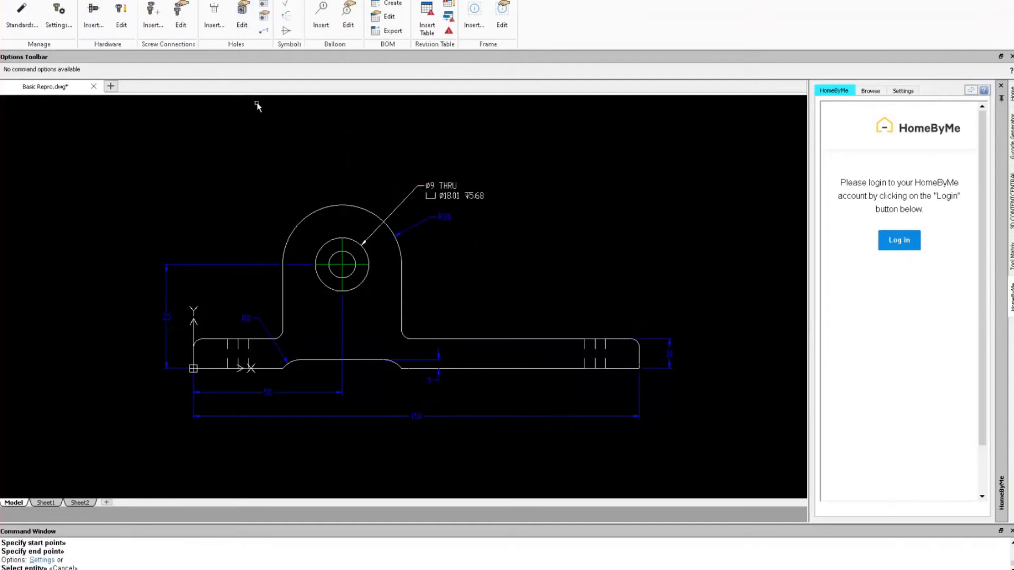
Select the hole callout and show its Properties palette.
double_click(441, 190)
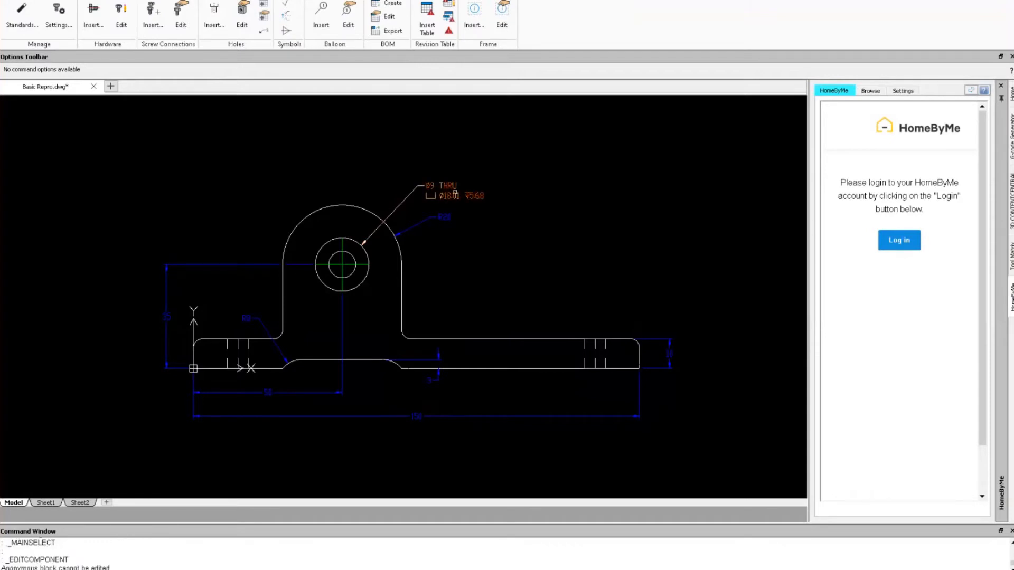
double_click(454, 193)
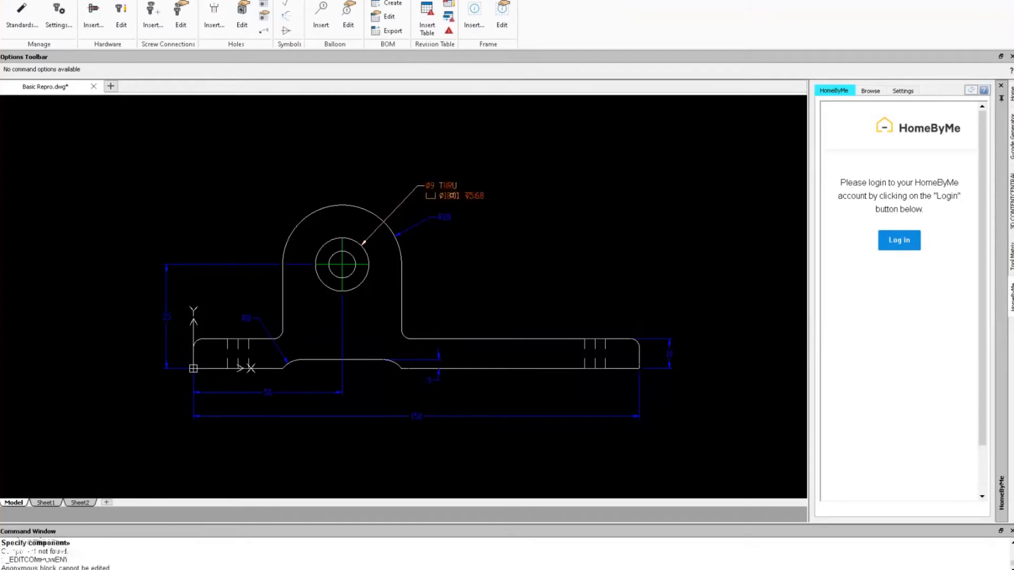
key("Escape")
right_click(453, 196)
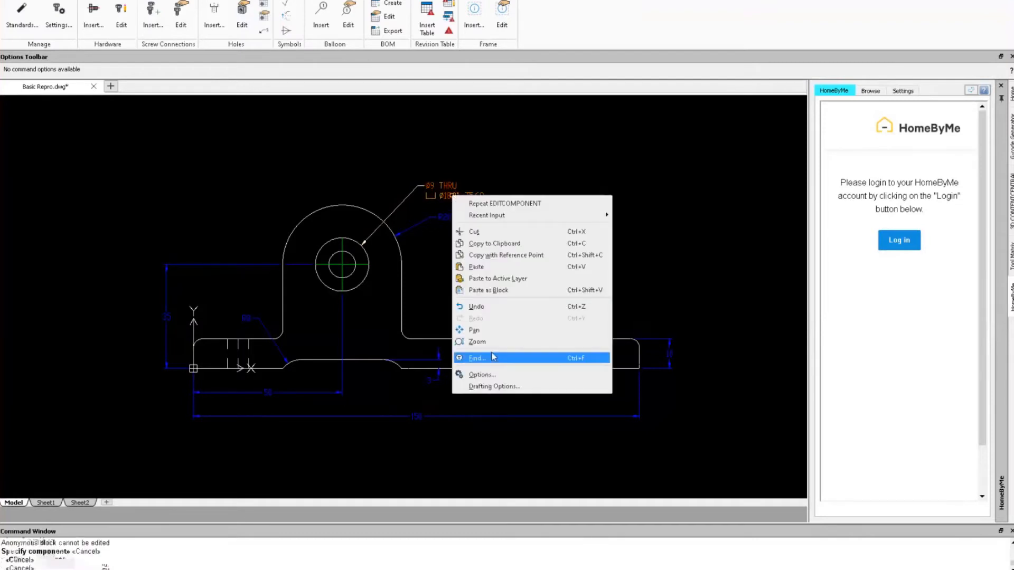
left_click(445, 195)
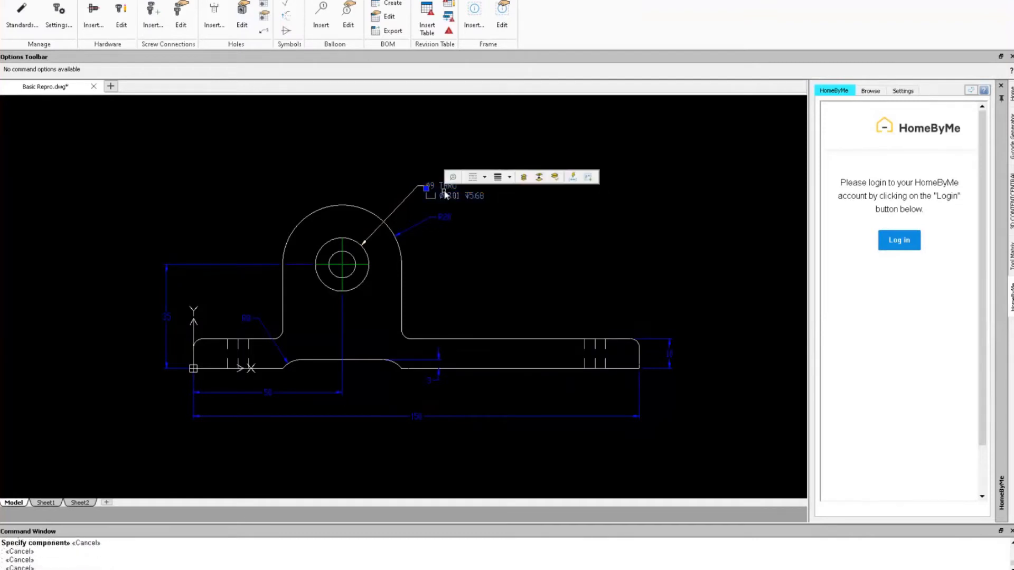
right_click(446, 195)
left_click(475, 450)
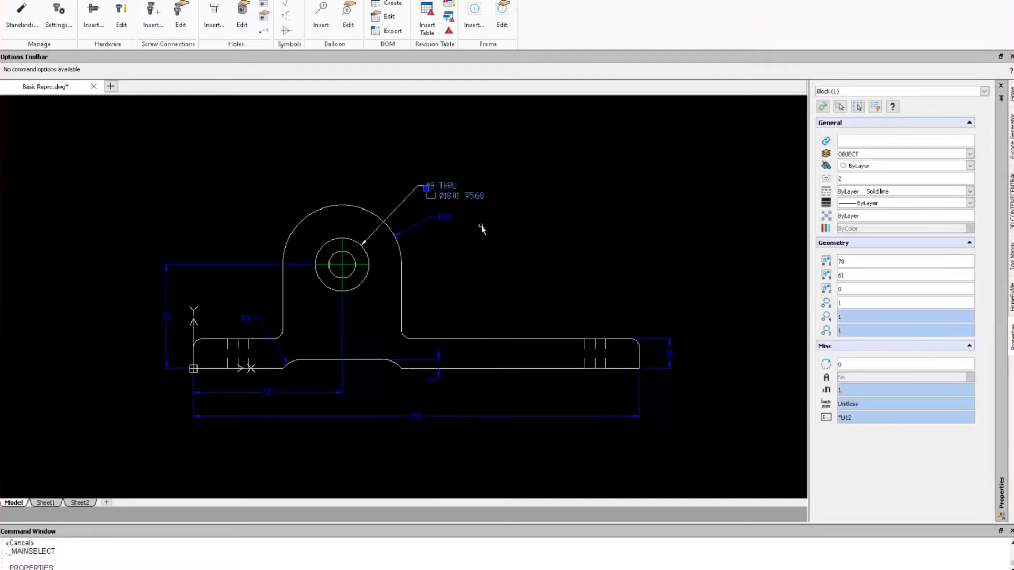
Window-select the hole callout and its leader and delete them.
key("Escape")
left_click(469, 209)
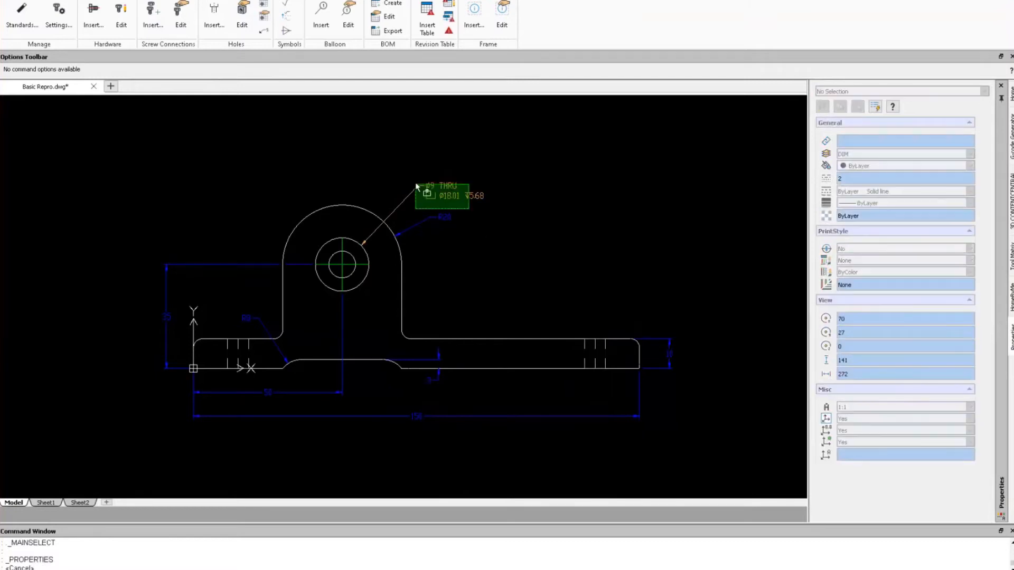
left_click(401, 166)
key("Delete")
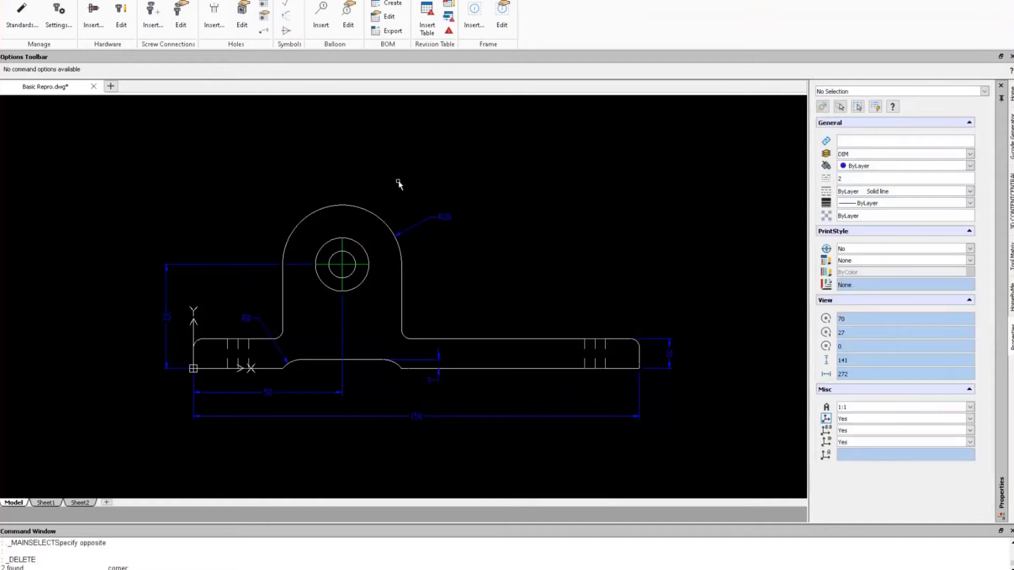
Move the hole's circle block onto the DIM layer, then try opening it for block editing.
left_click(367, 260)
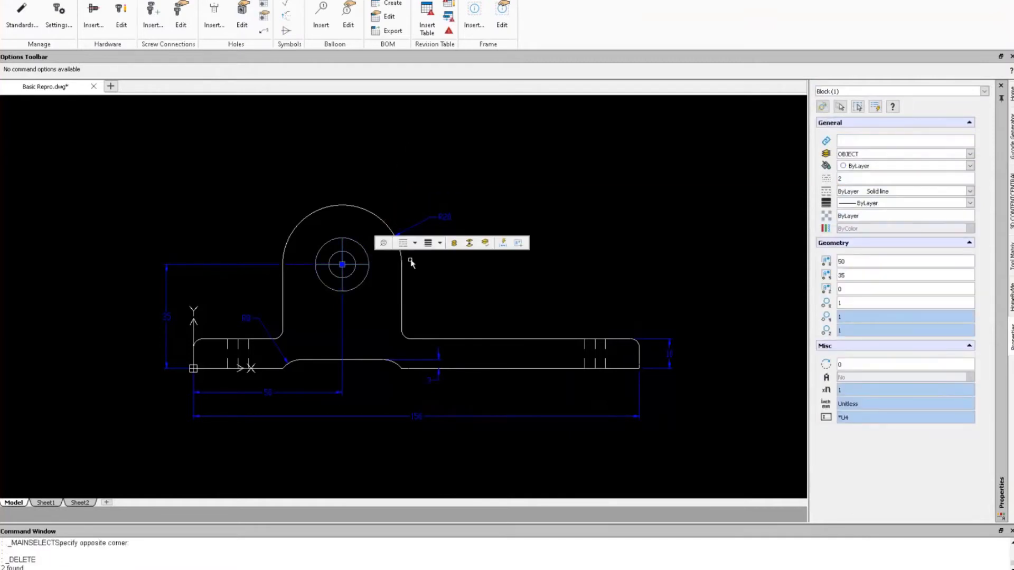
left_click(469, 243)
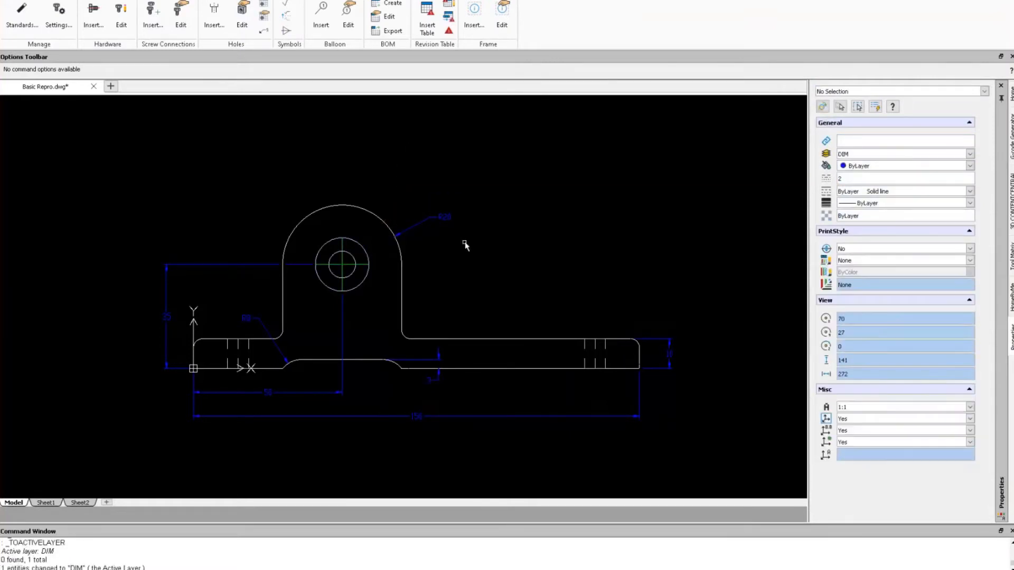
double_click(369, 261)
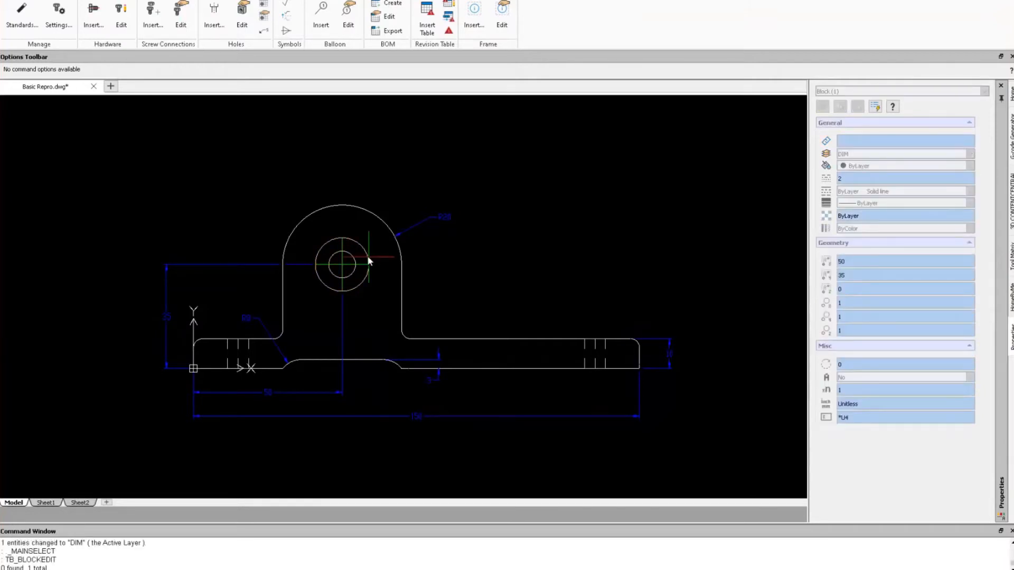
key("Escape")
key("Escape")
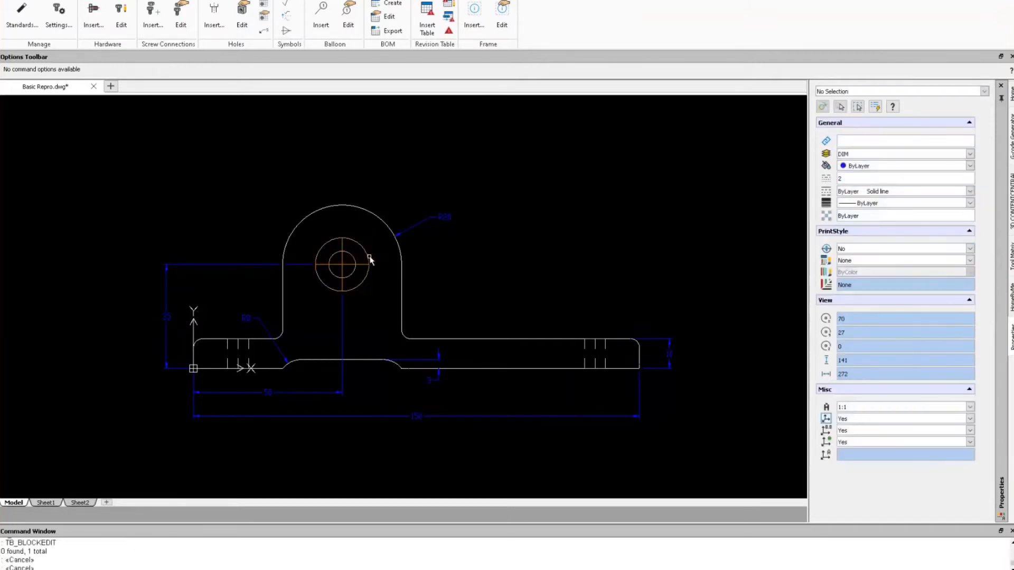
double_click(369, 257)
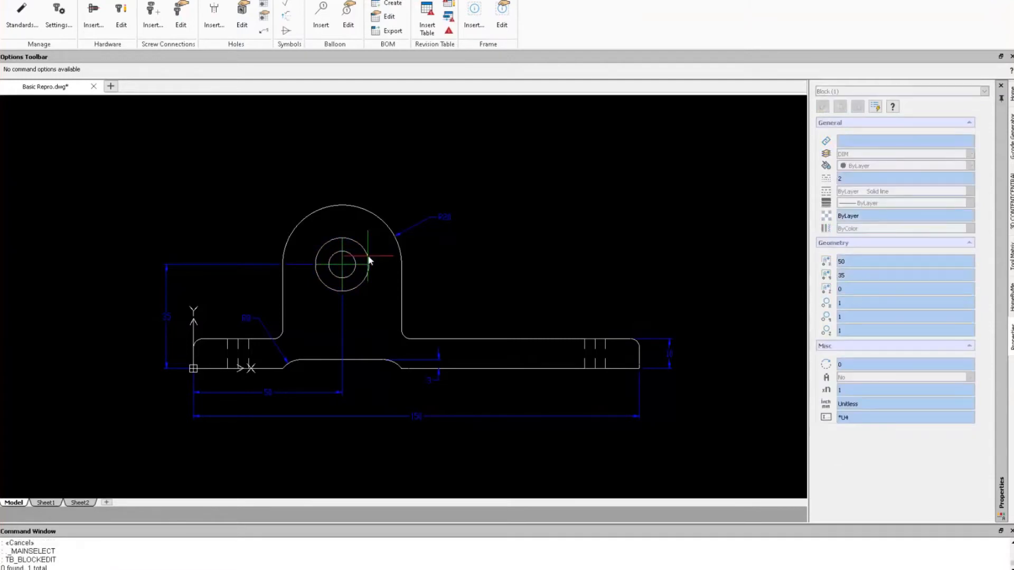
key("Escape")
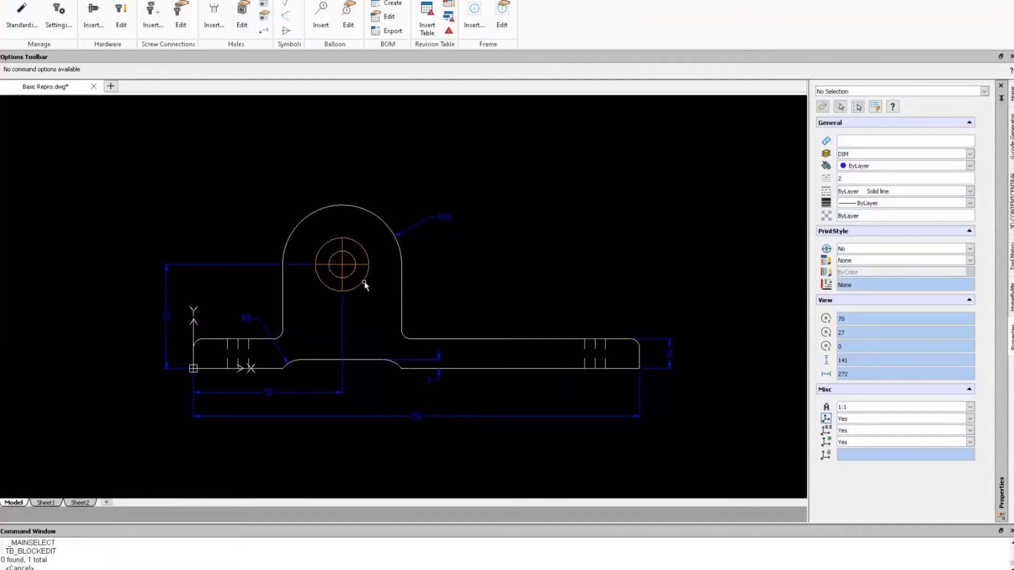
double_click(365, 286)
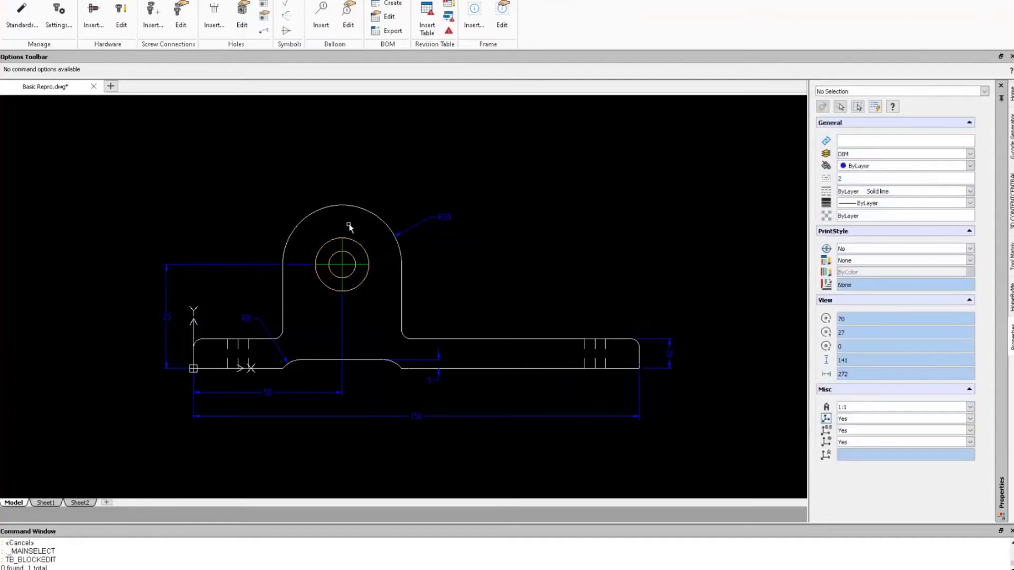
left_click(272, 136)
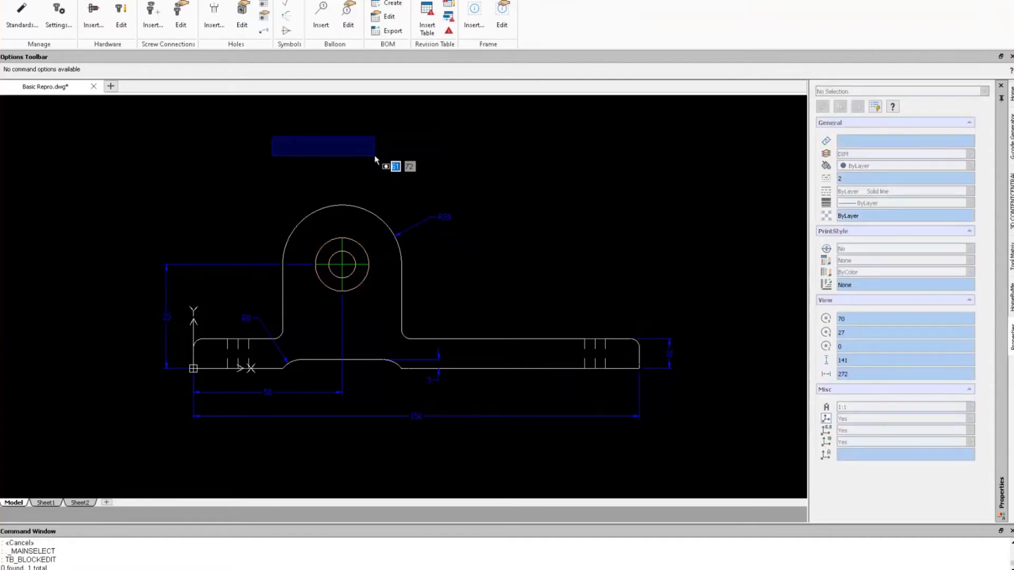
key("Escape")
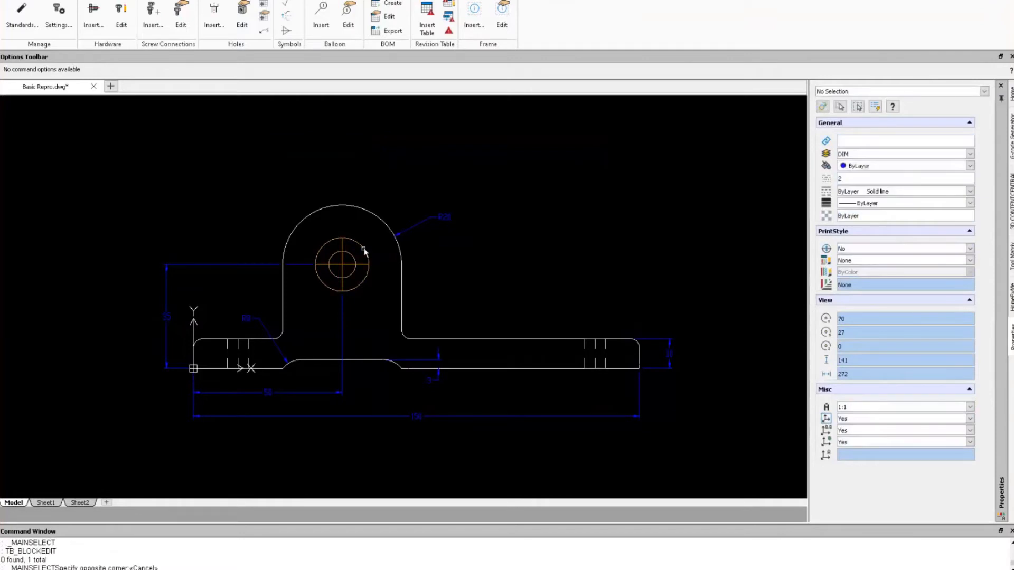
left_click(364, 250)
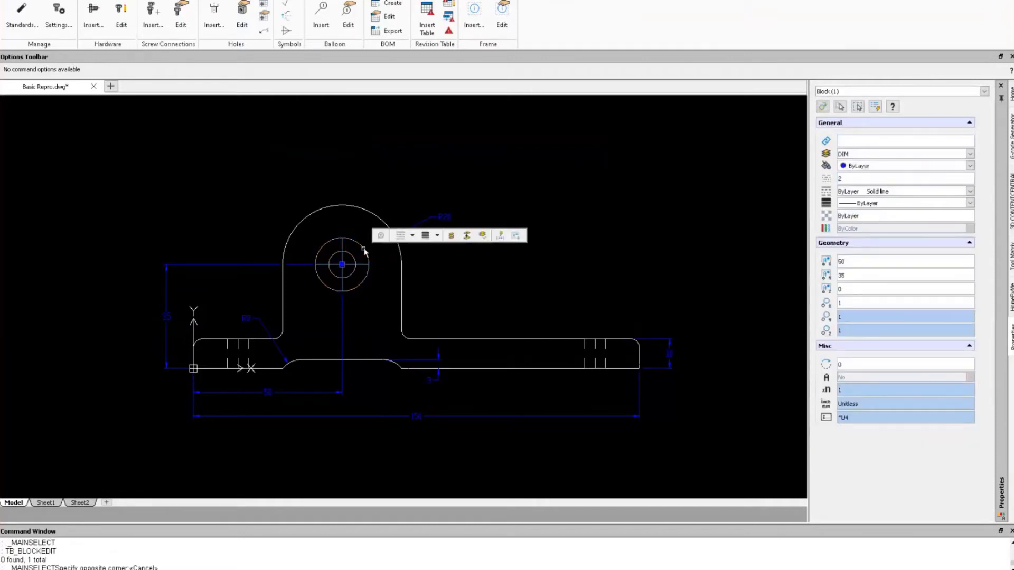
double_click(364, 249)
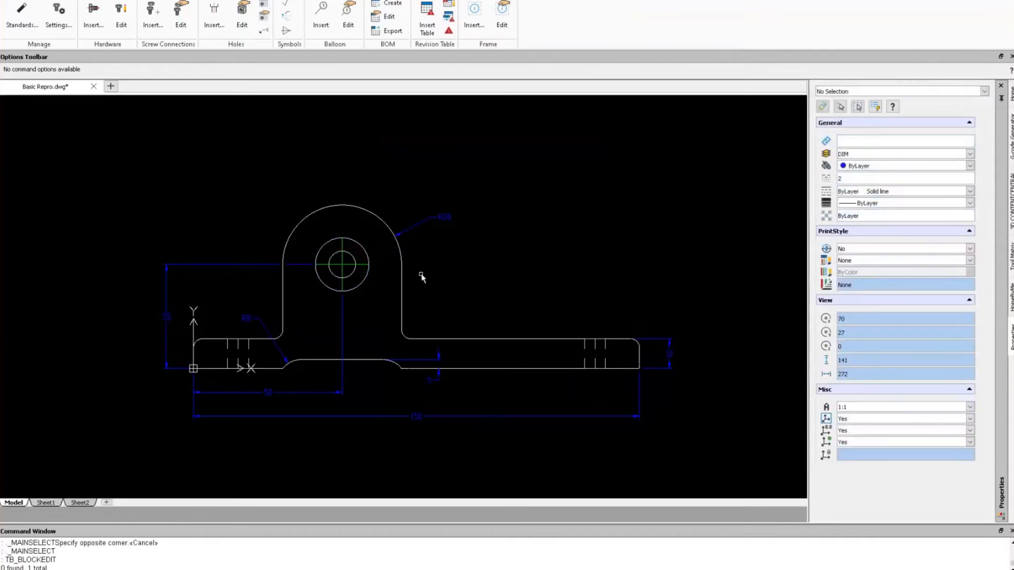
Create a new hole callout on the central hole with its leader ending above the rounded top.
left_click(264, 31)
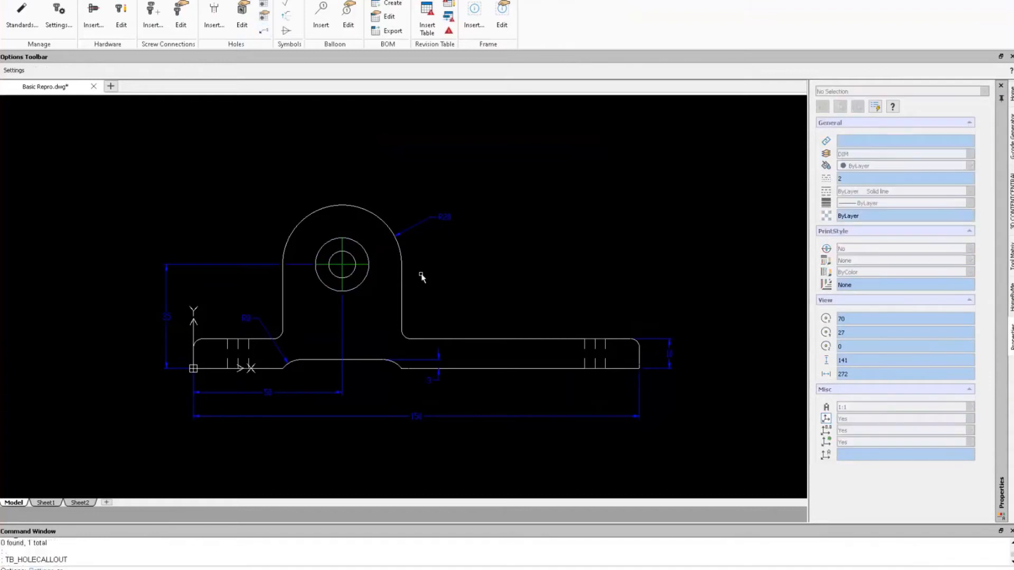
left_click(368, 255)
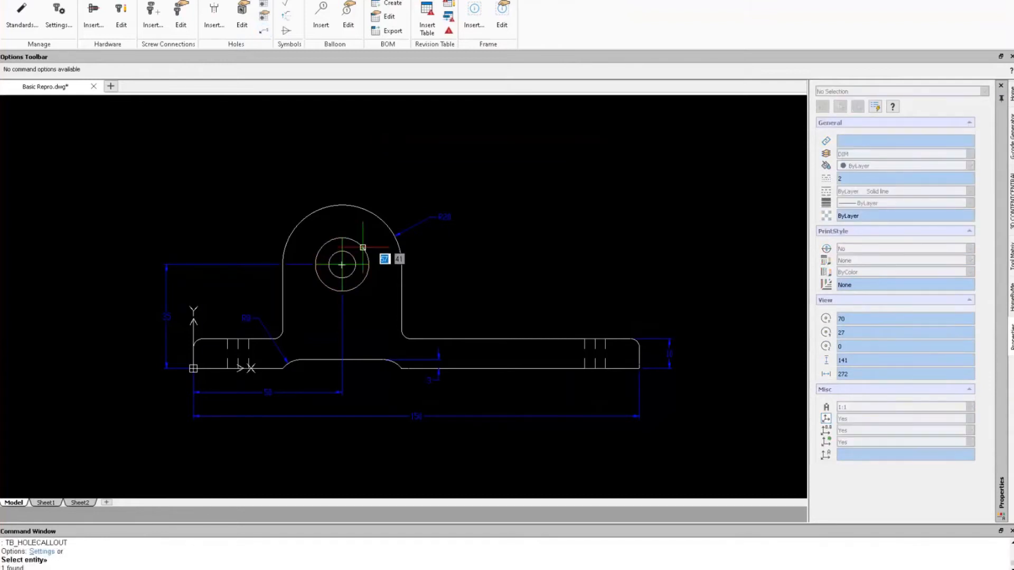
left_click(415, 177)
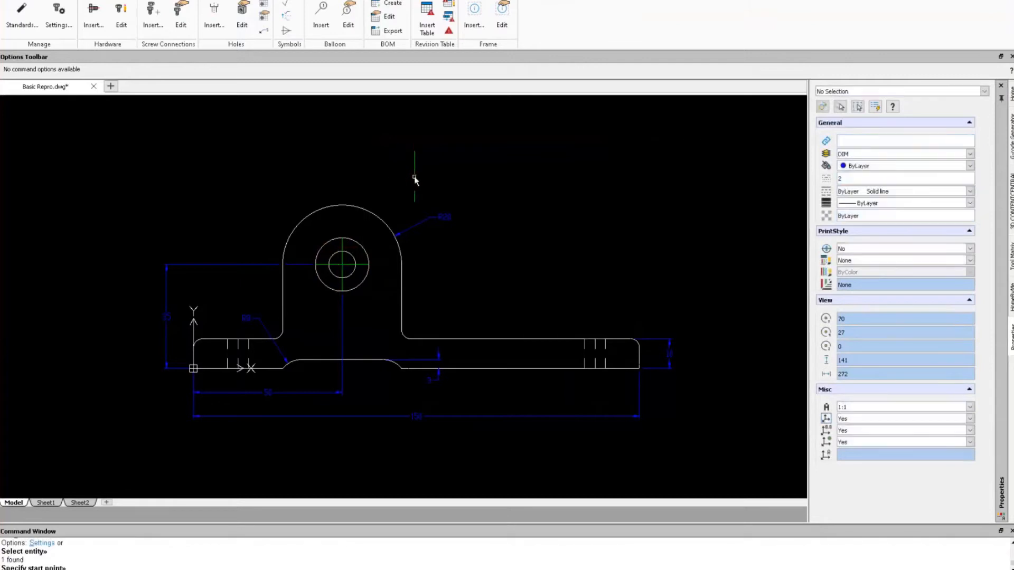
left_click(264, 32)
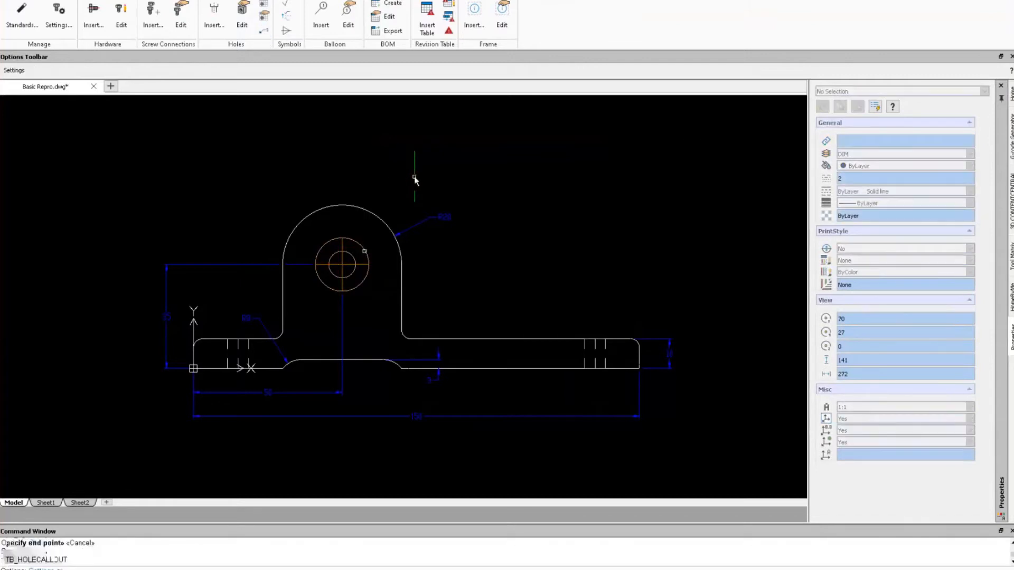
left_click(367, 252)
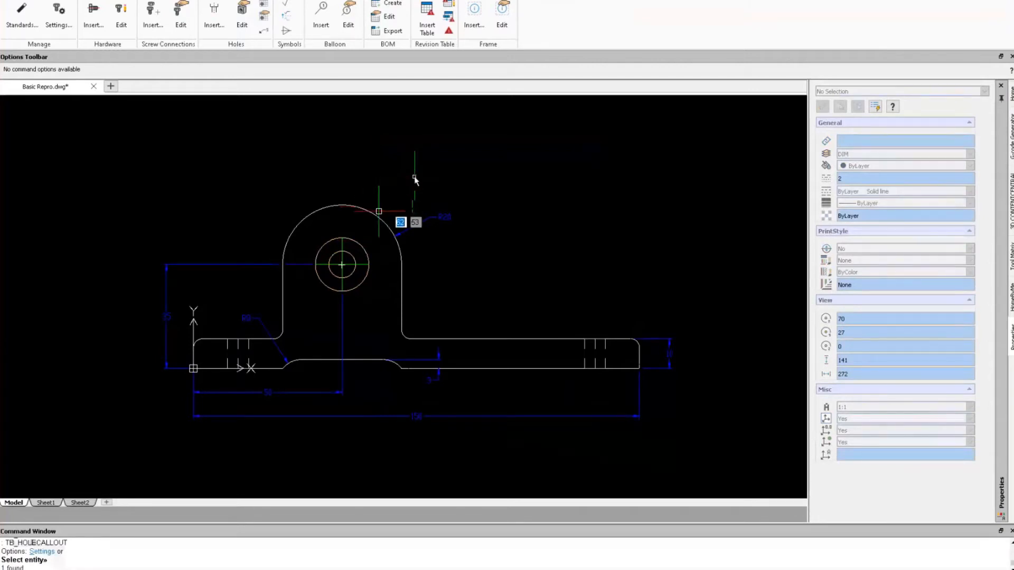
left_click(262, 33)
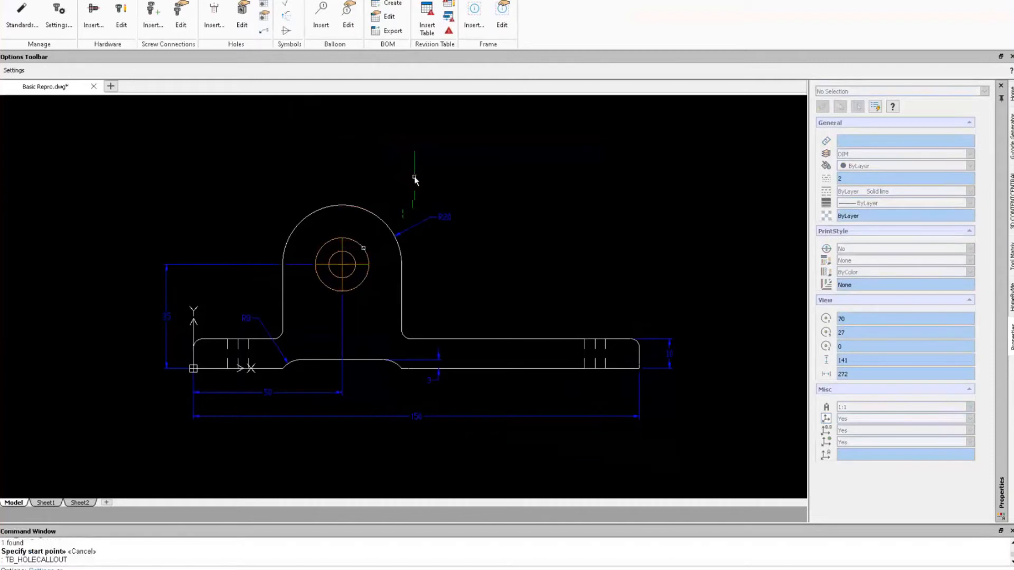
left_click(363, 248)
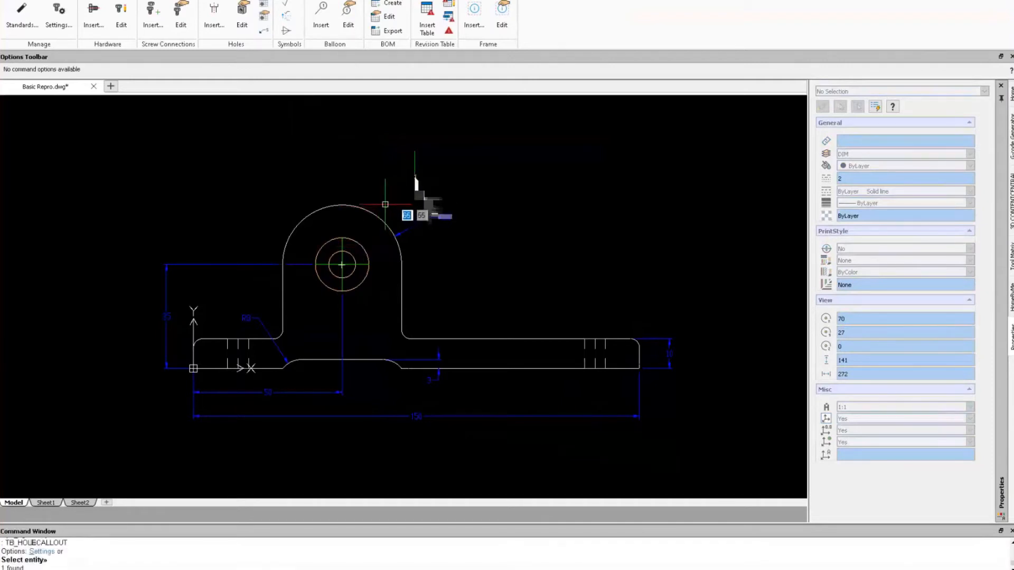
key("Escape")
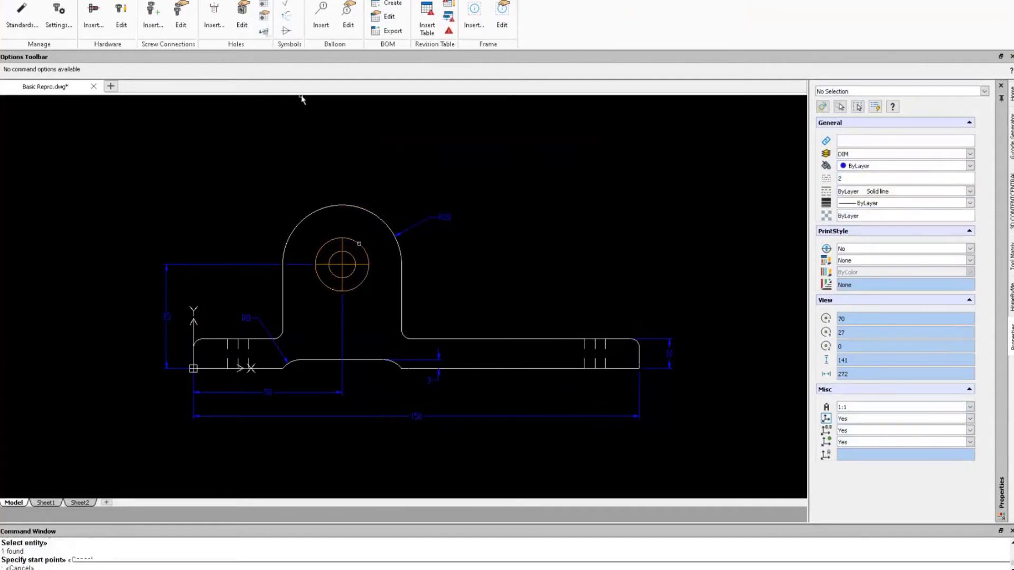
left_click(359, 244)
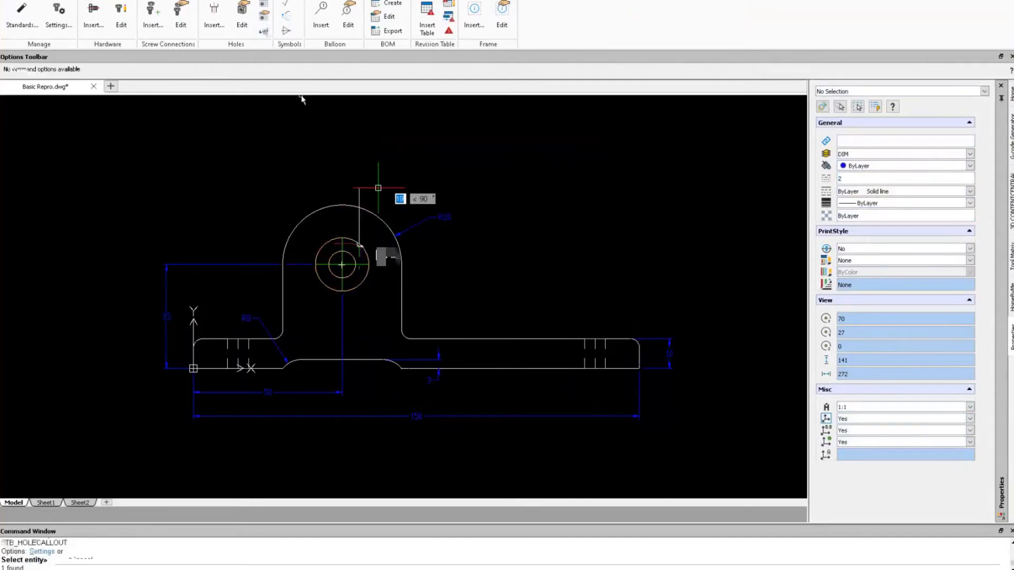
left_click(409, 187)
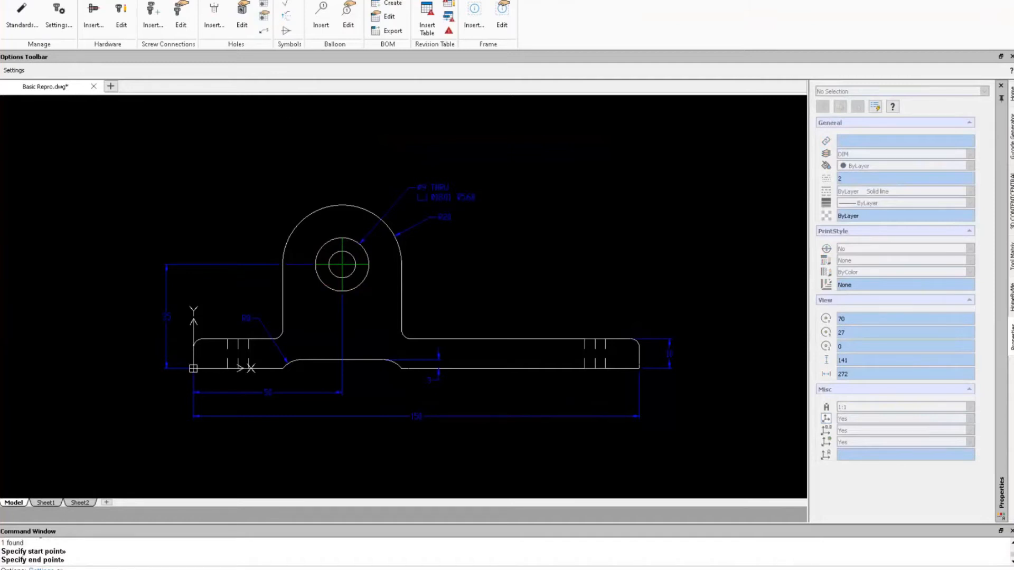
left_click(12, 0)
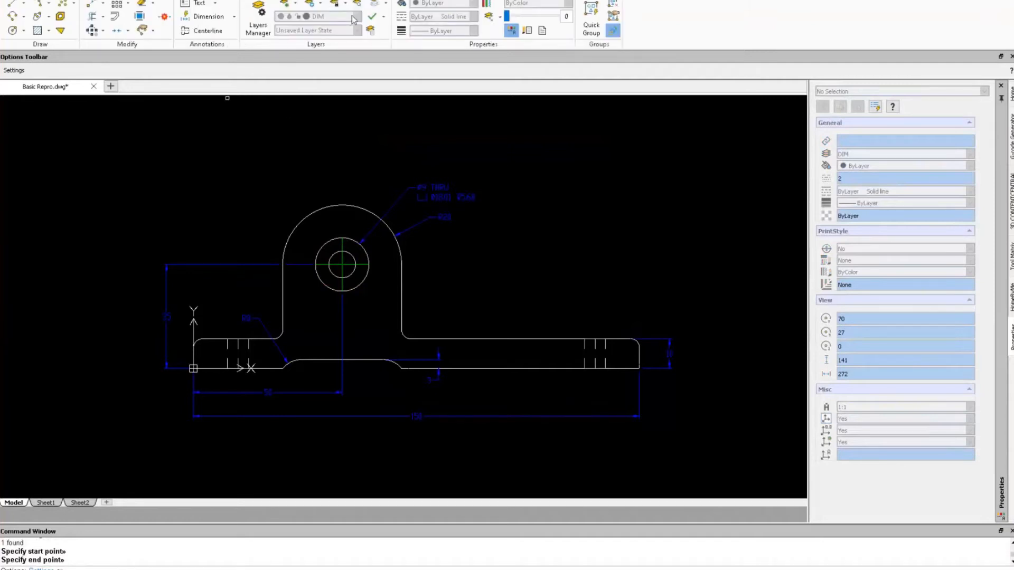
Cancel the pending callout, set DEFPOINTS as the current layer, and switch off the DIM layer.
key("Escape")
key("Escape")
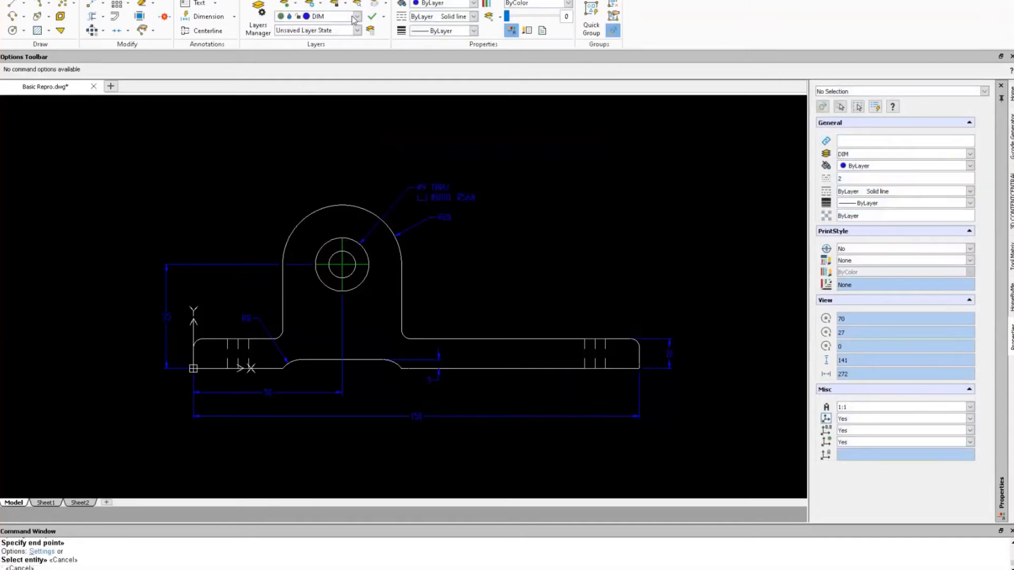
left_click(357, 17)
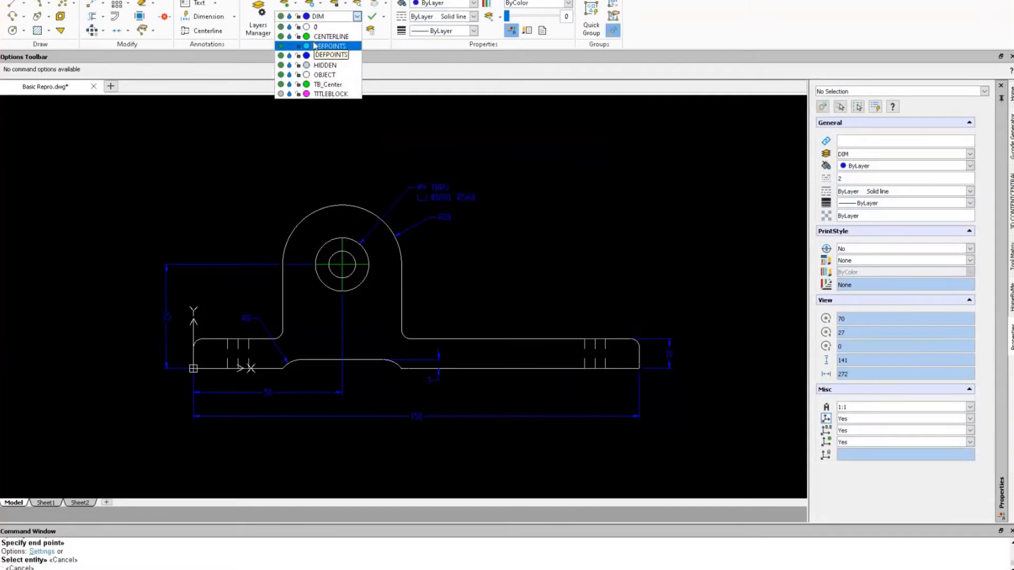
left_click(314, 46)
left_click(357, 17)
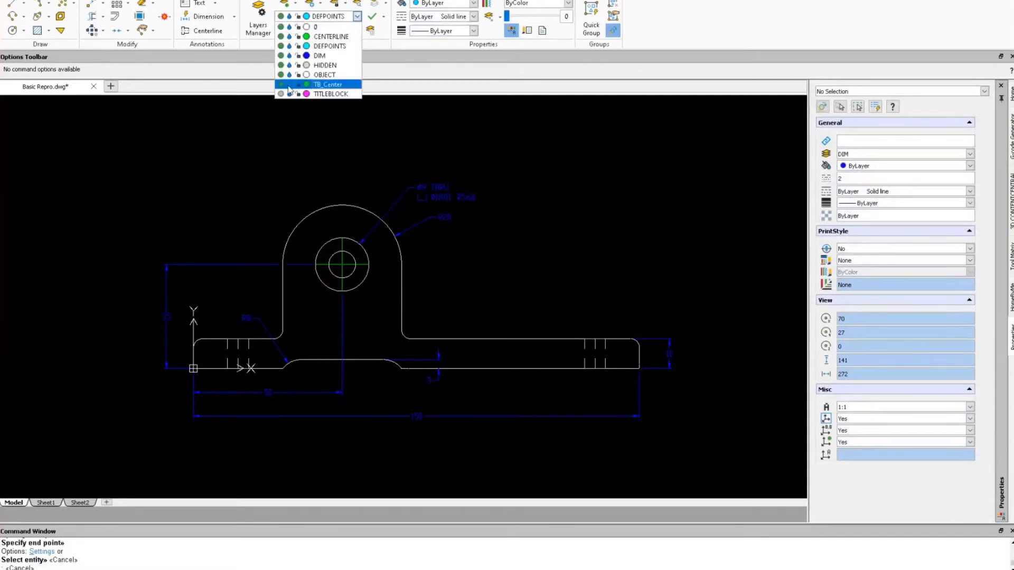
left_click(281, 55)
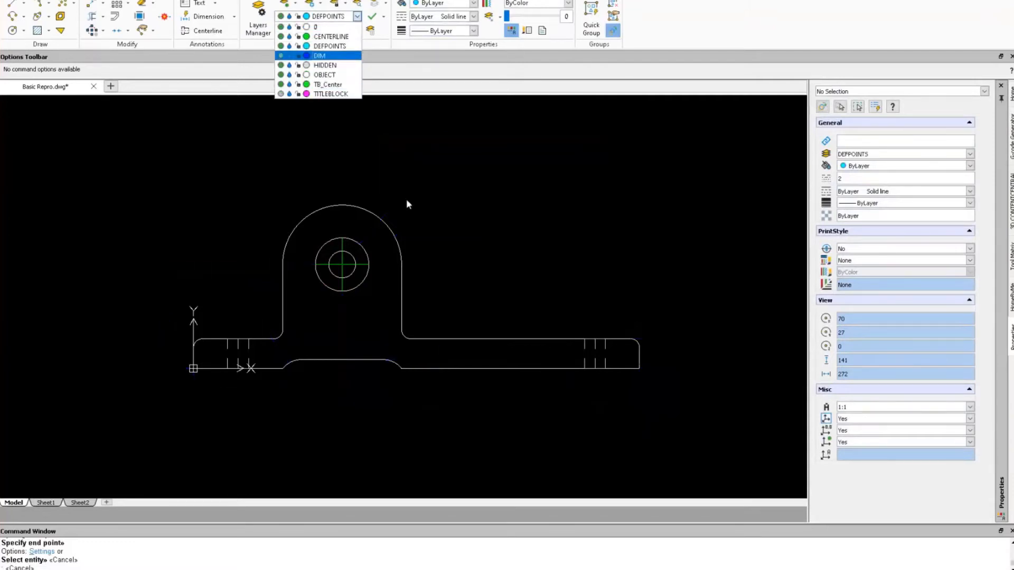
left_click(443, 241)
scroll(443, 242, "down", 2)
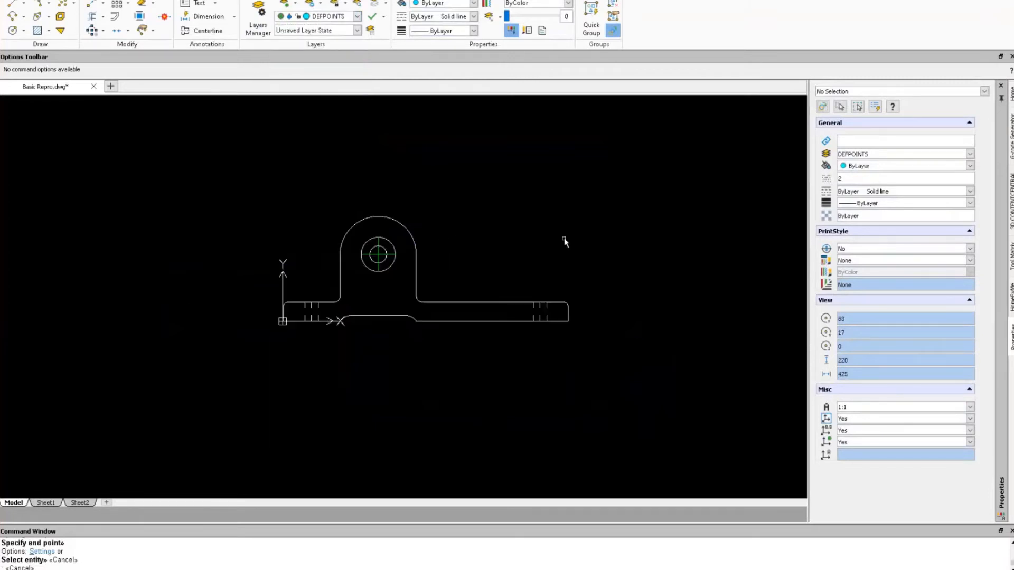
scroll(564, 241, "down", 1)
middle_click_drag(550, 220, 491, 324)
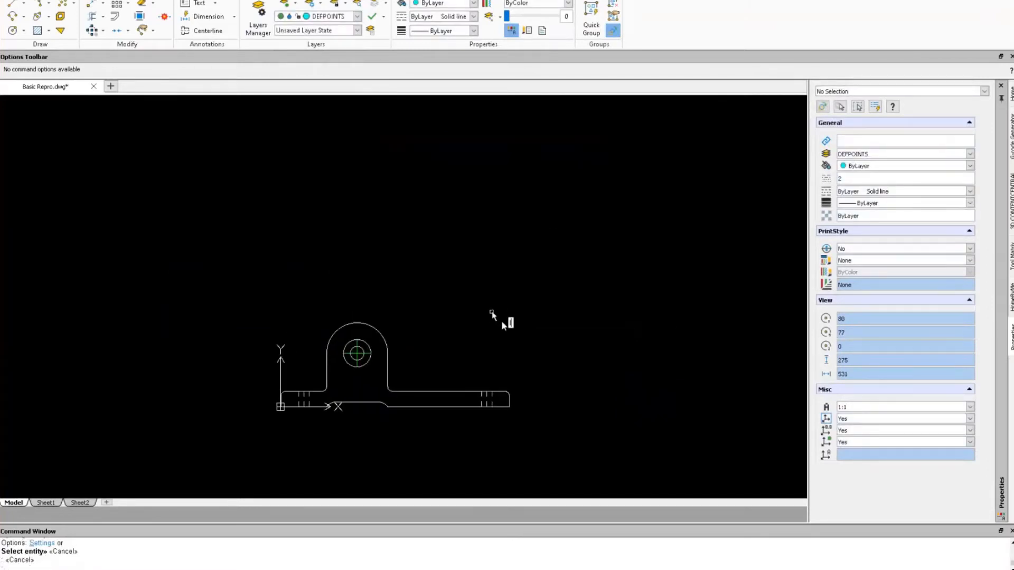
Draw a 160-unit vertical line up from the bracket's lower-left corner with the L command.
type("L")
key("Return")
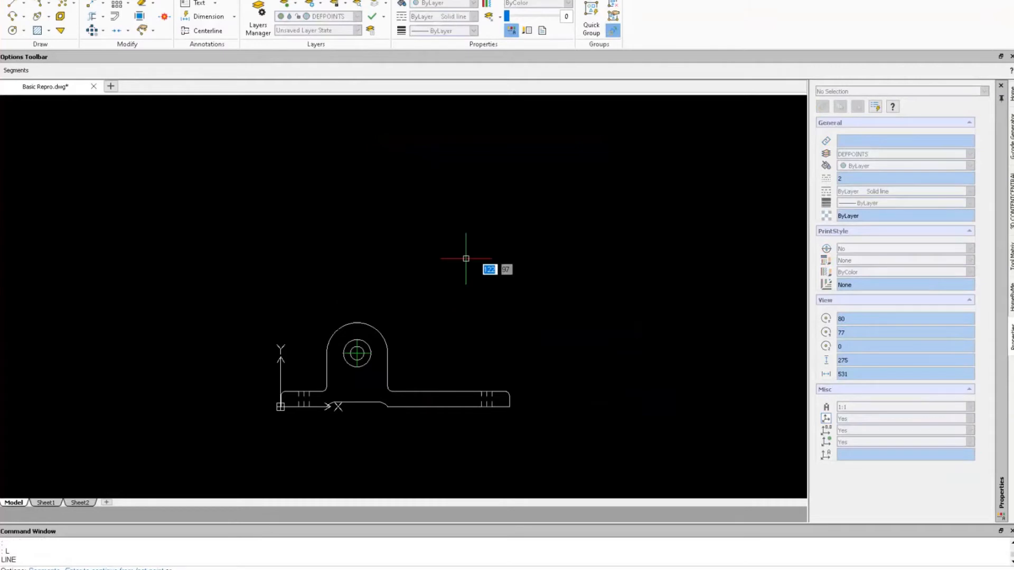
left_click(280, 406)
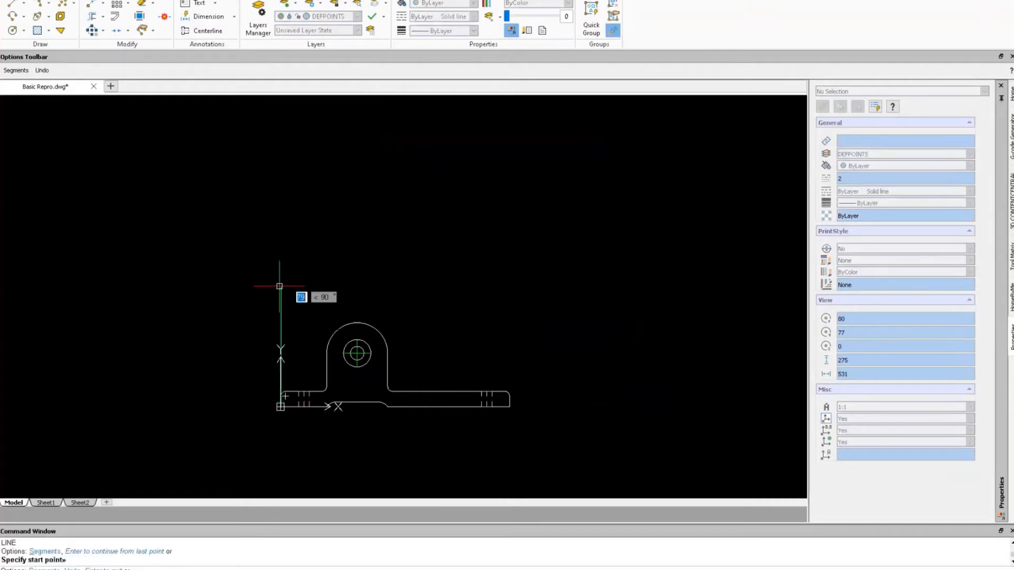
left_click(284, 163)
key("Escape")
Select the new vertical line and start copying it.
right_click(364, 224)
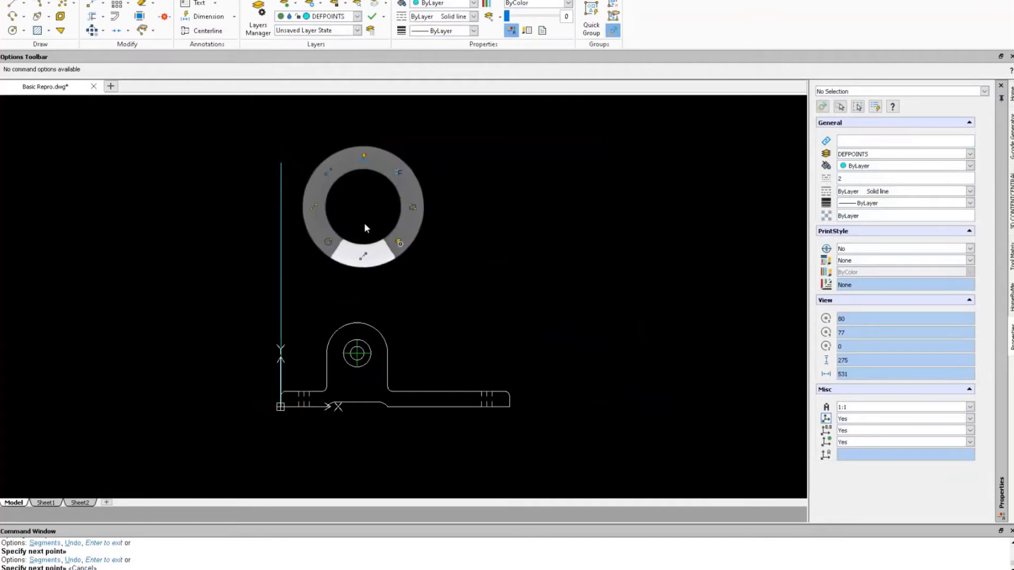
left_click(281, 273)
right_click(282, 272)
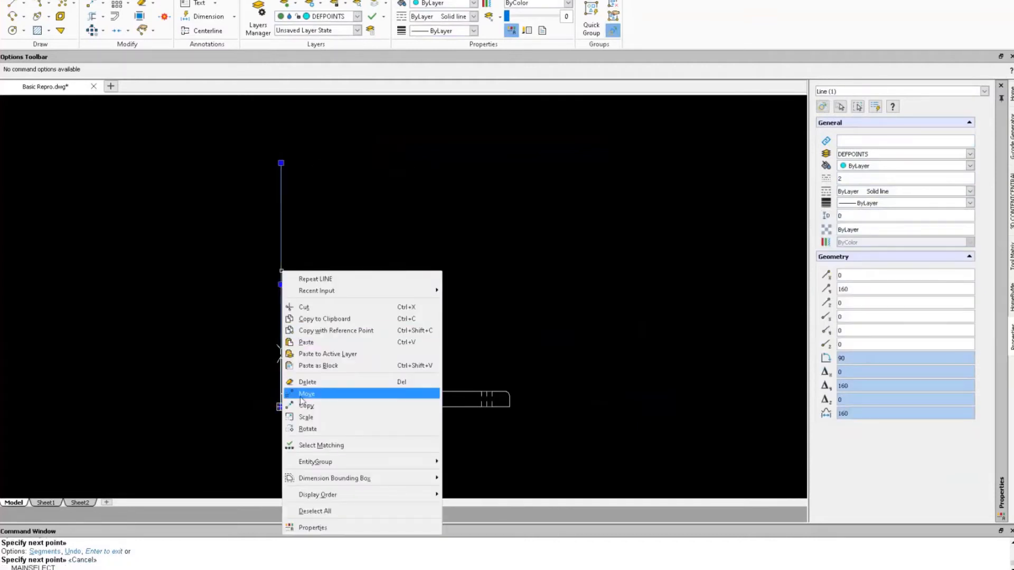
left_click(305, 405)
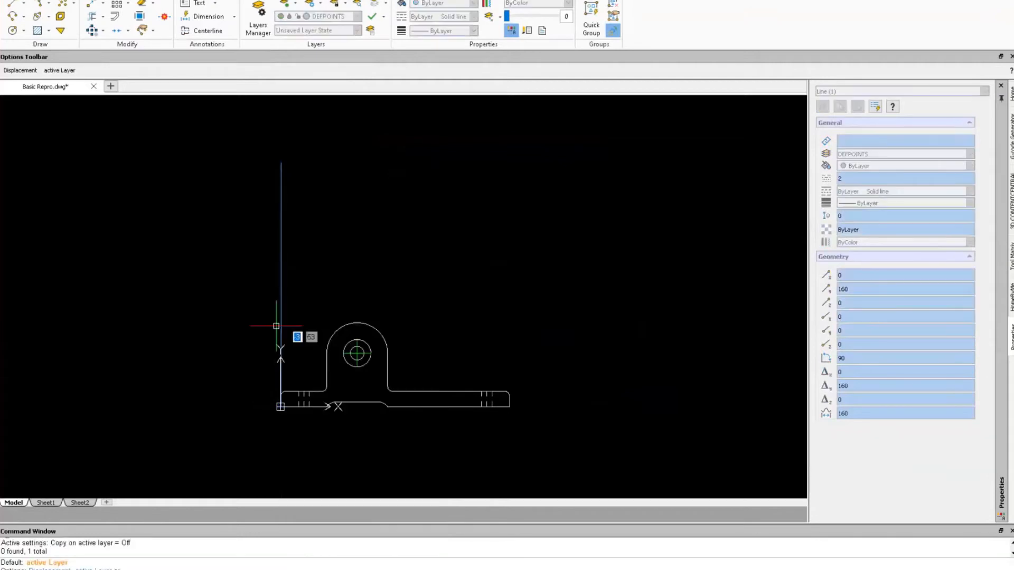
Copy the 160-unit line from its bottom end to the notch edge and the lug's left edge.
left_click(281, 406)
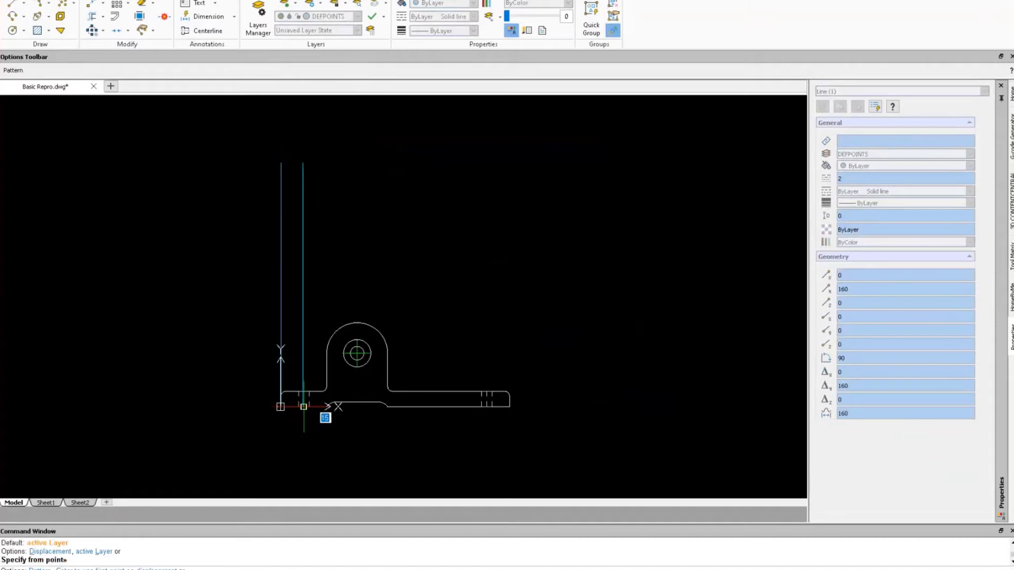
scroll(304, 406, "up", 4)
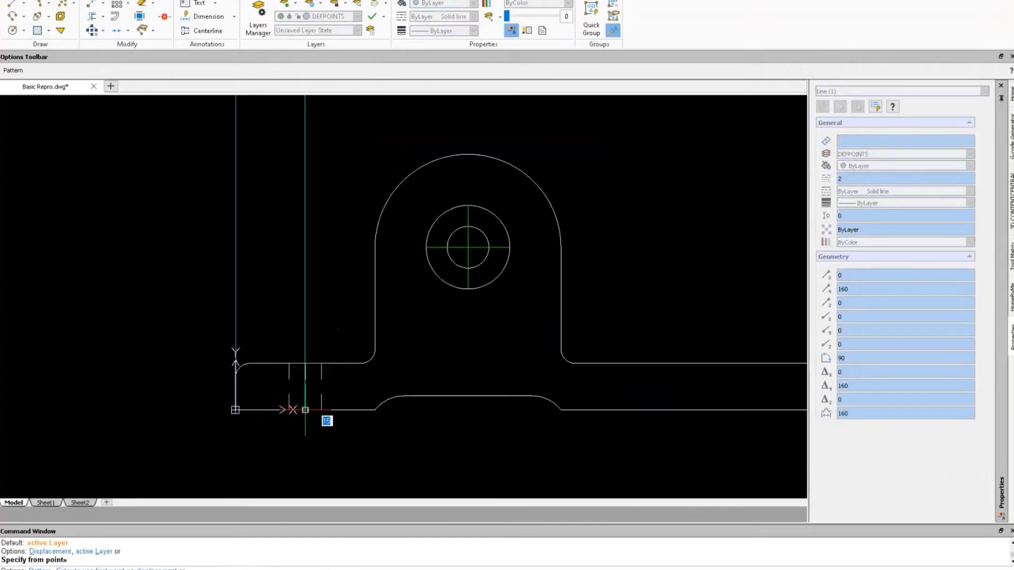
left_click(305, 410)
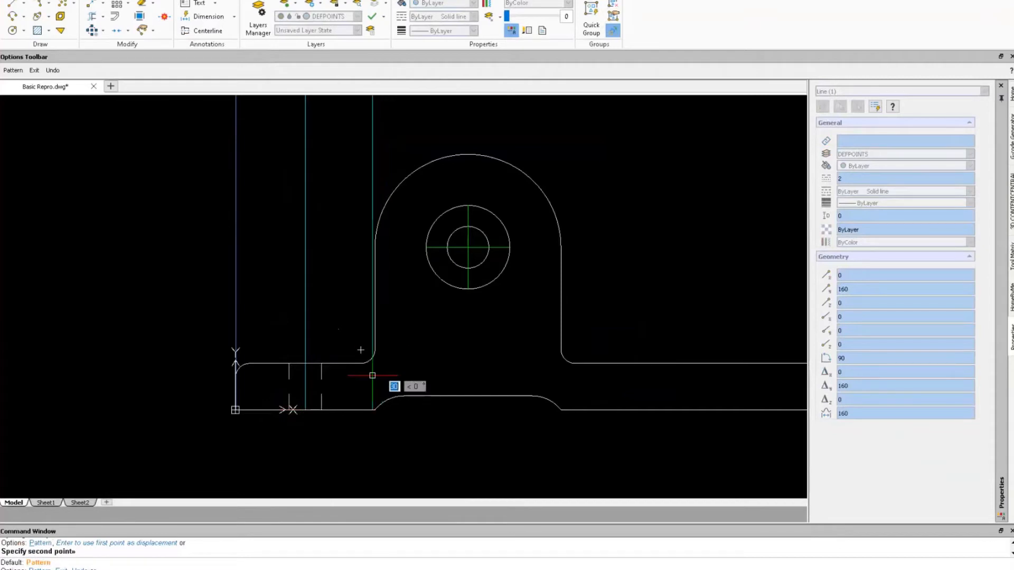
left_click(375, 409)
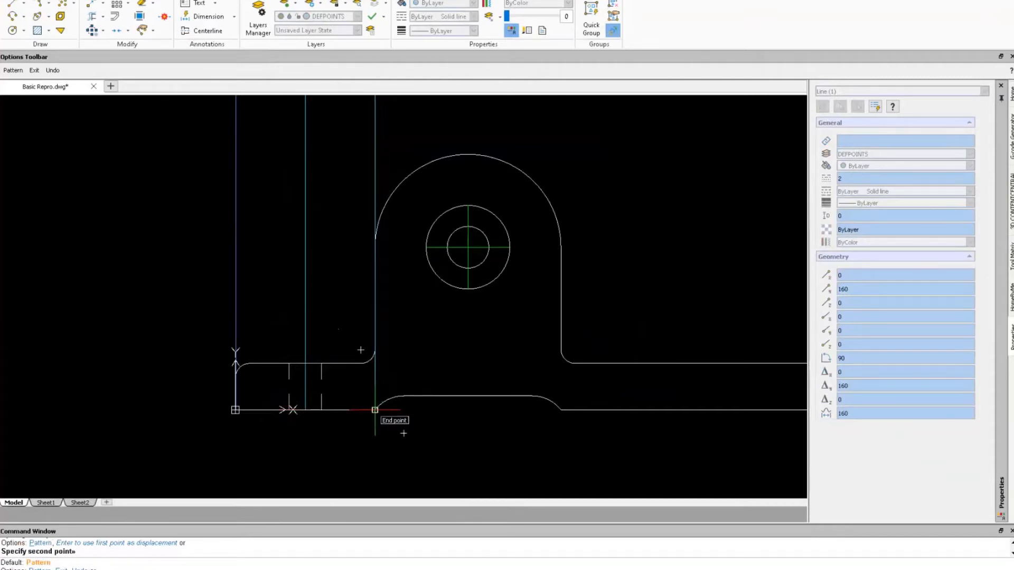
scroll(404, 248, "up", 5)
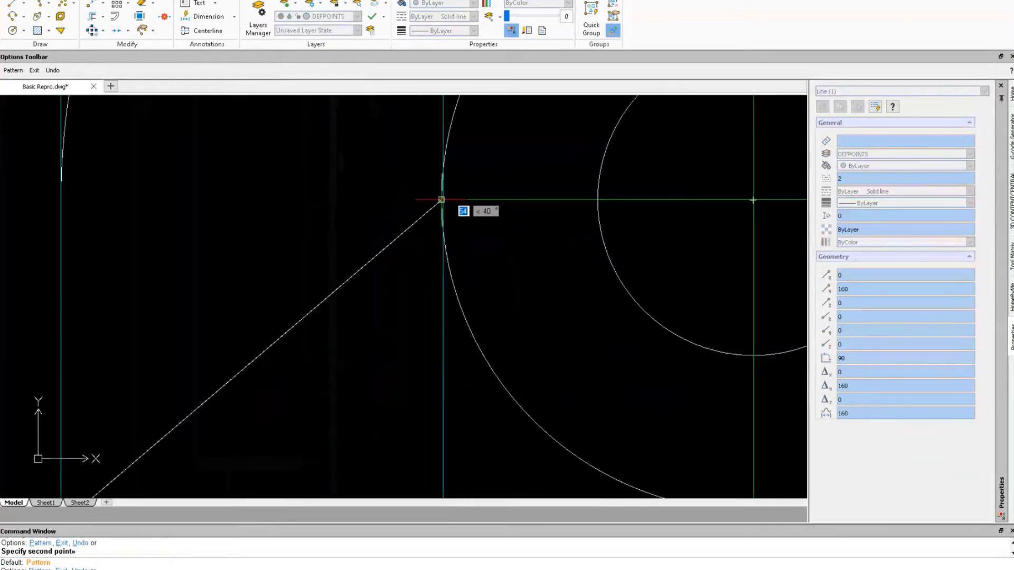
scroll(550, 162, "down", 5)
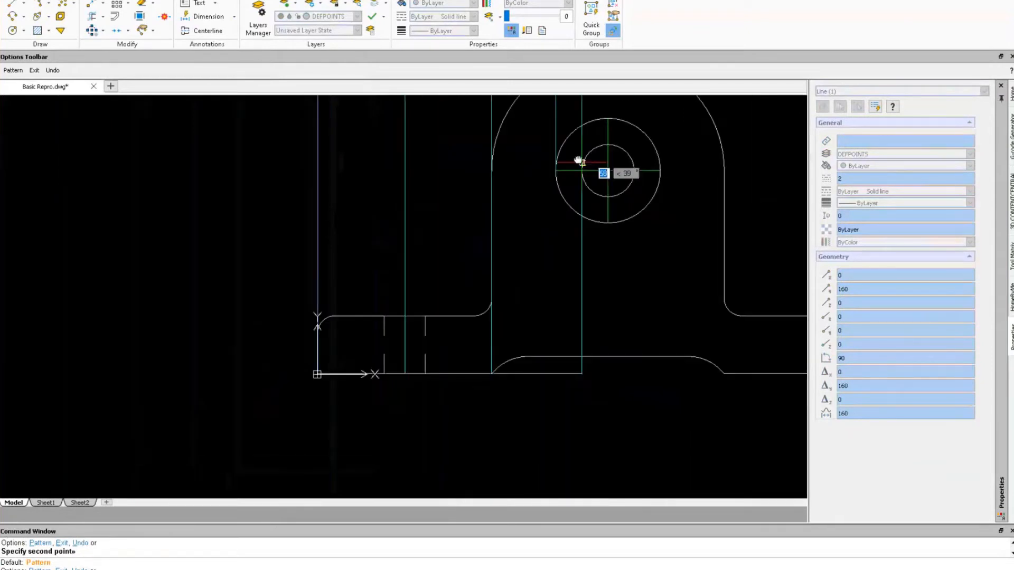
scroll(549, 195, "up", 5)
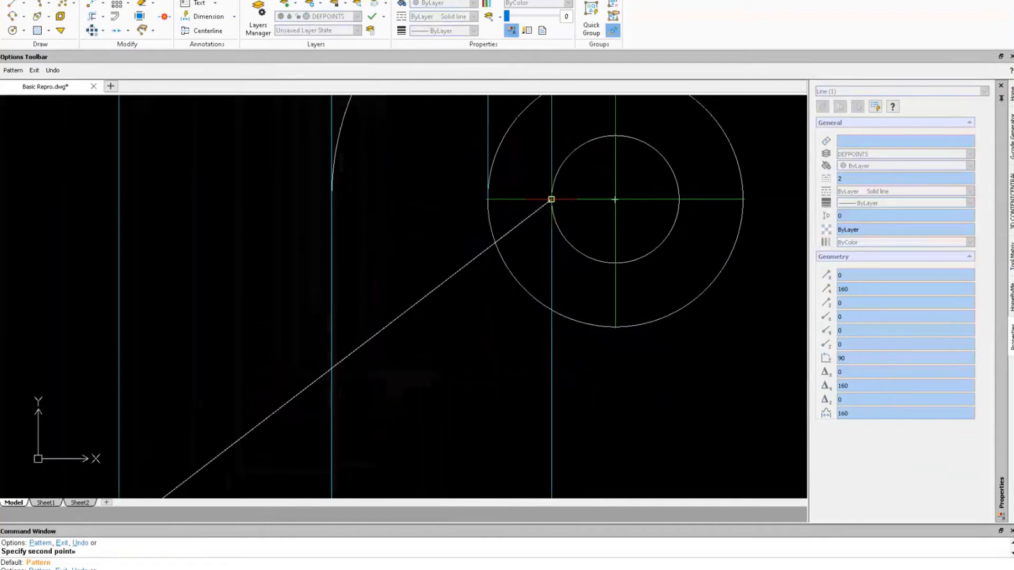
scroll(635, 179, "down", 3)
scroll(626, 177, "down", 3)
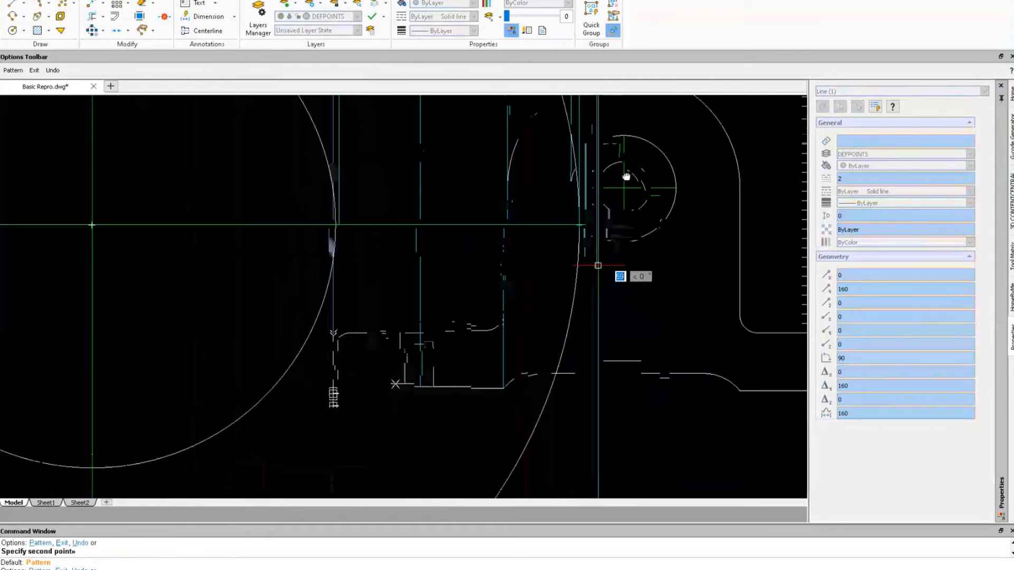
scroll(604, 274, "down", 11)
scroll(612, 365, "up", 2)
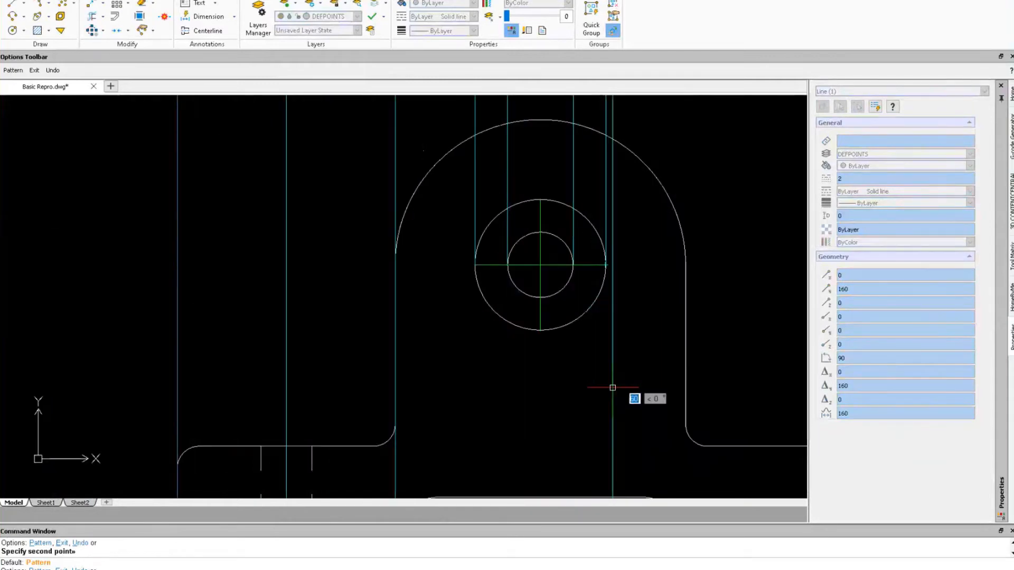
scroll(612, 388, "down", 4)
middle_click_drag(604, 428, 546, 355)
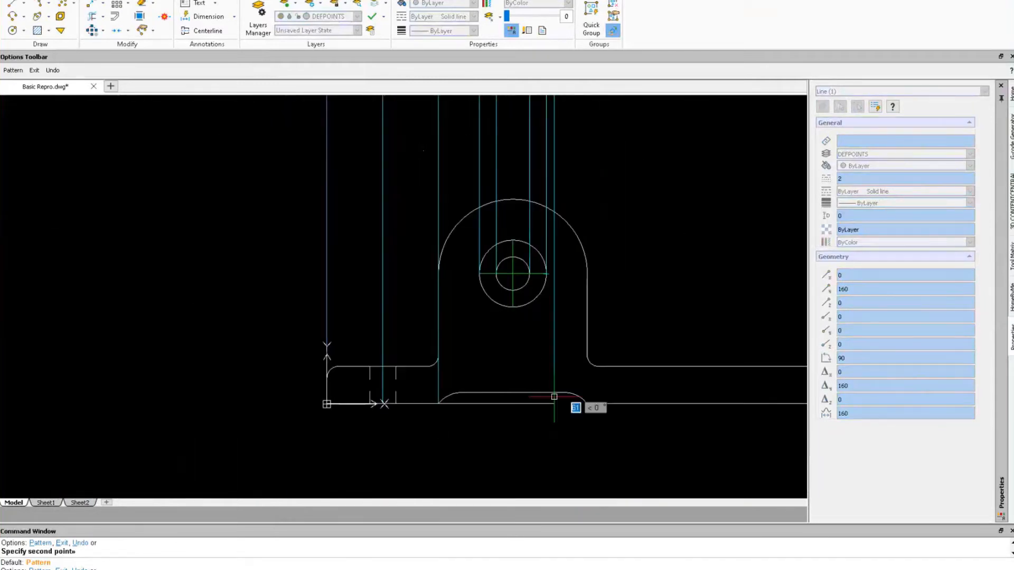
scroll(660, 372, "down", 4)
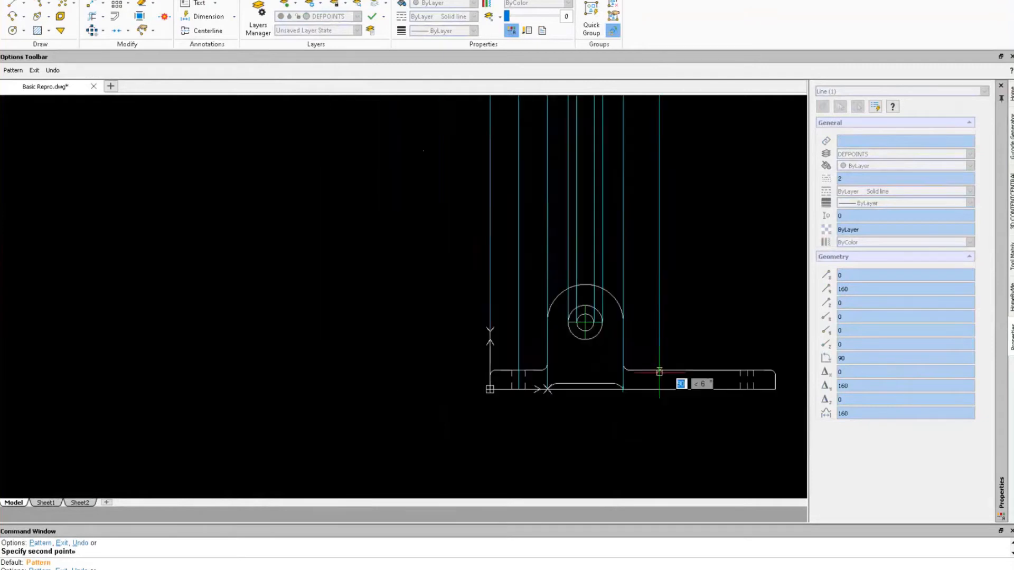
middle_click_drag(660, 372, 537, 381)
scroll(589, 390, "up", 6)
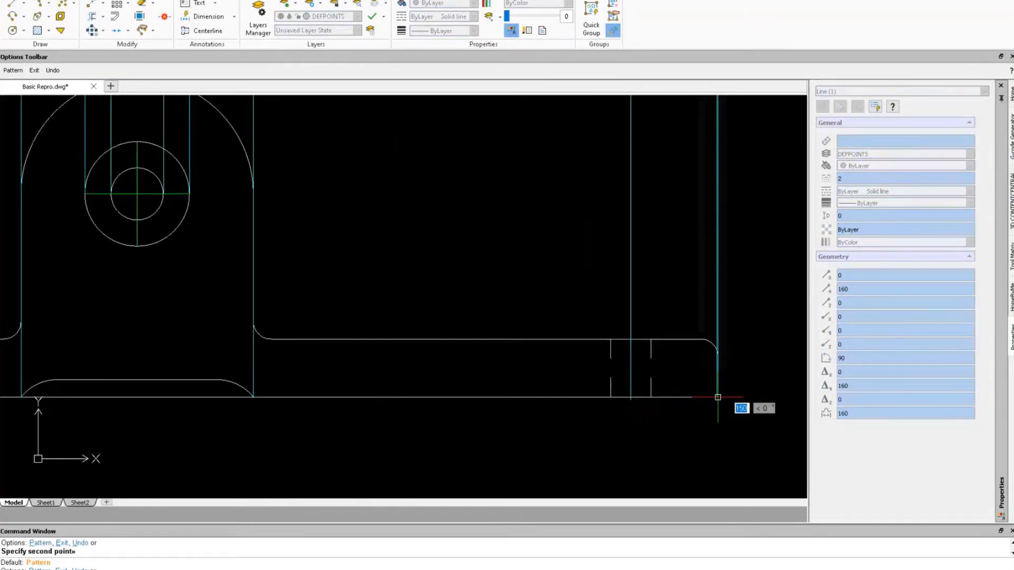
key("Escape")
scroll(487, 294, "down", 6)
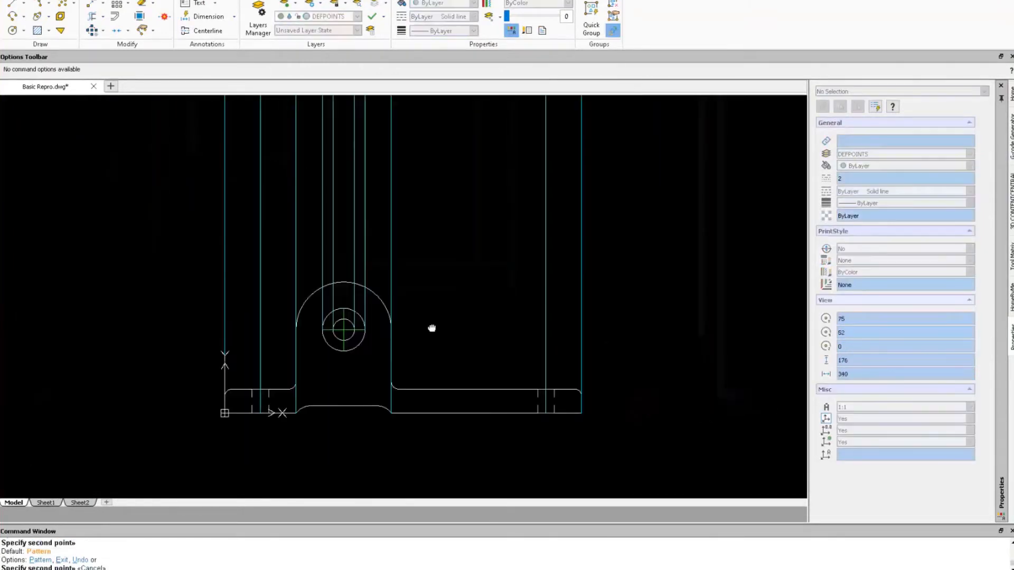
key("Return")
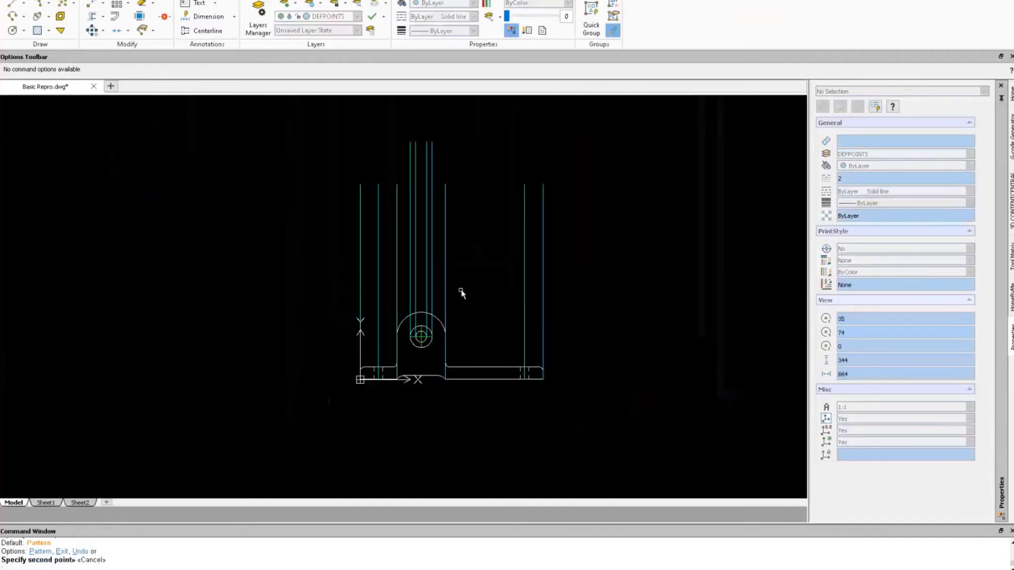
scroll(461, 294, "up", 2)
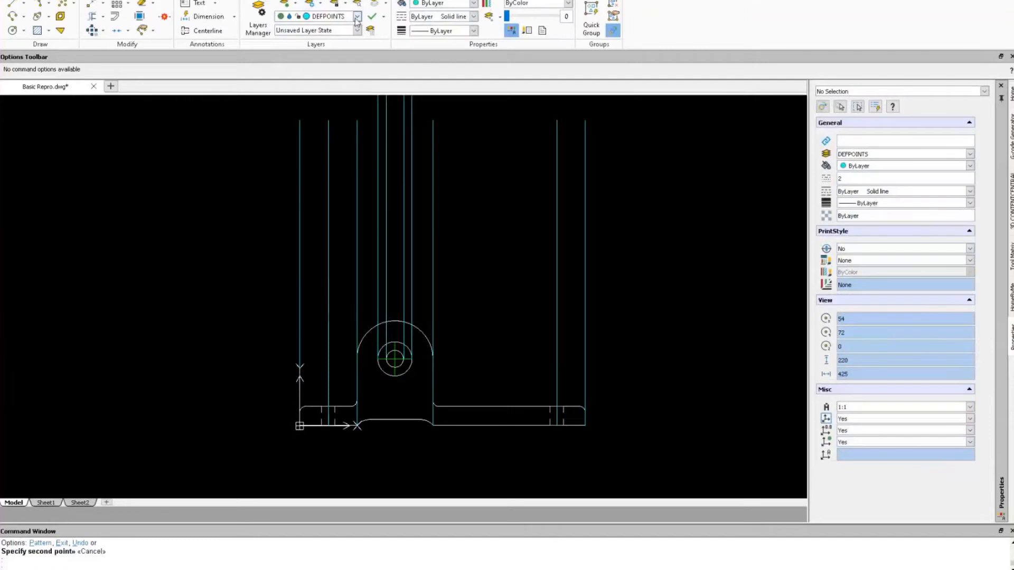
On the OBJECT layer, draw a 150 by 40 rectangle starting on the left projection line.
left_click(357, 18)
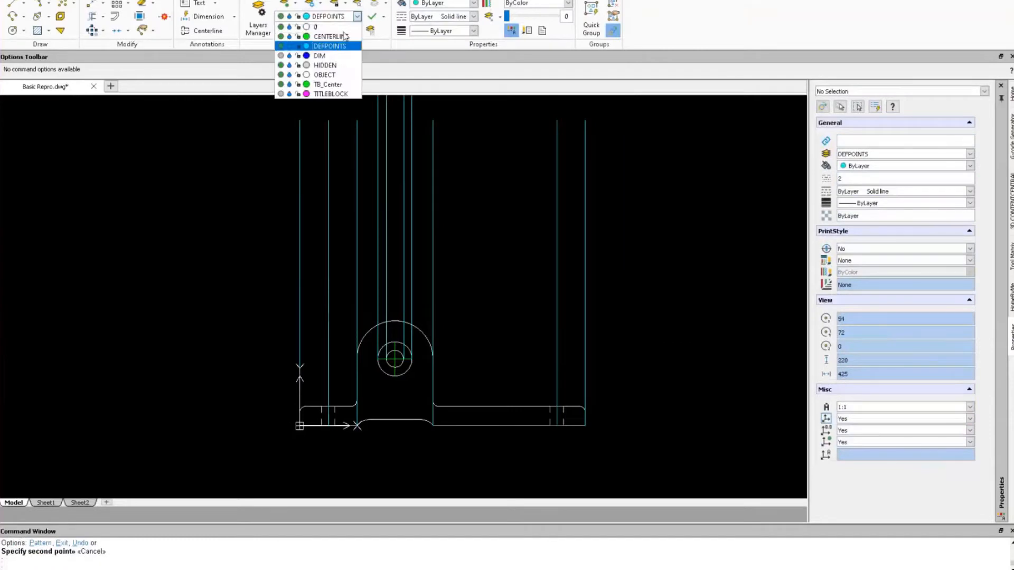
left_click(325, 75)
type("c")
key("Return")
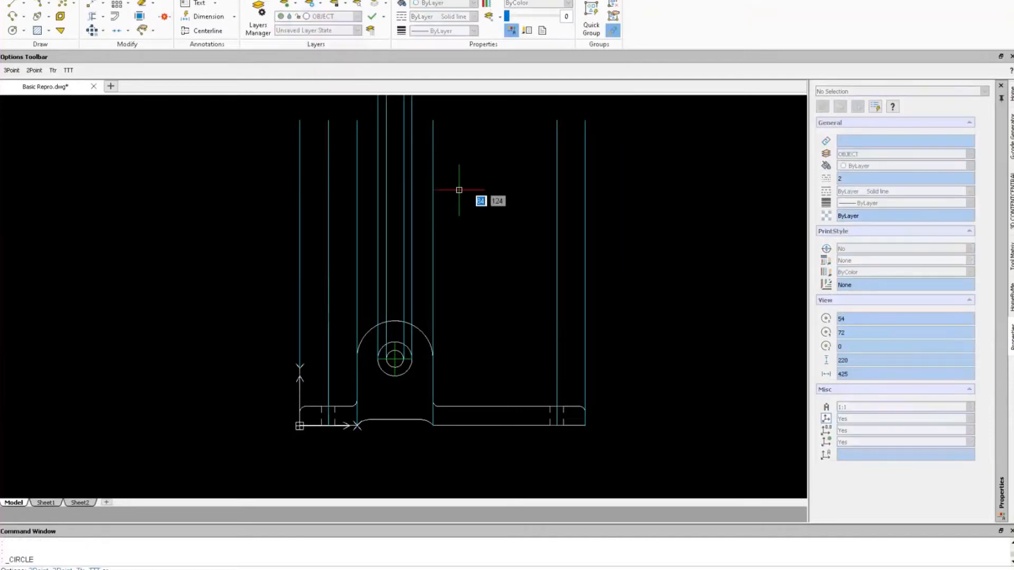
right_click_drag(461, 189, 511, 189)
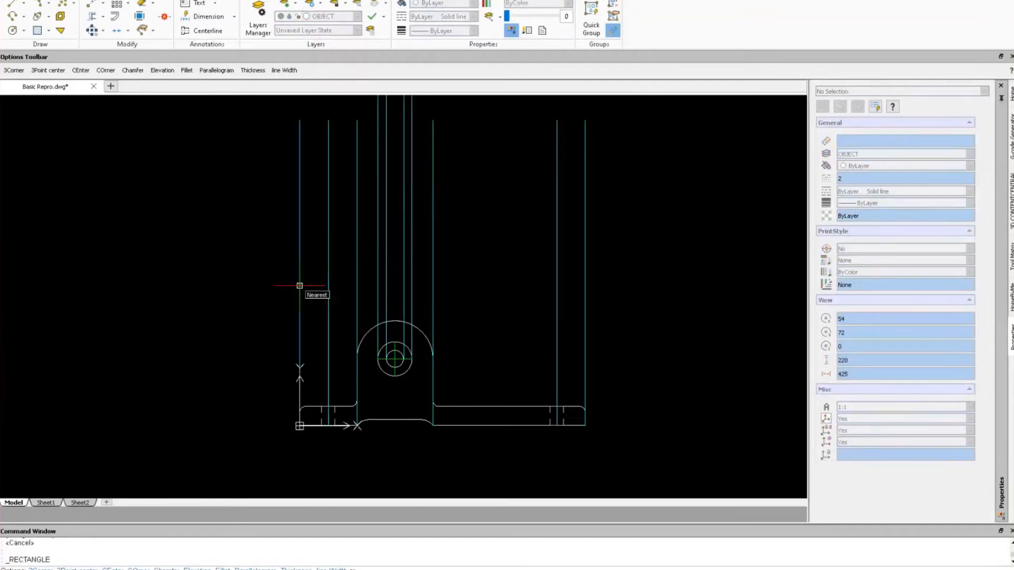
left_click(299, 285)
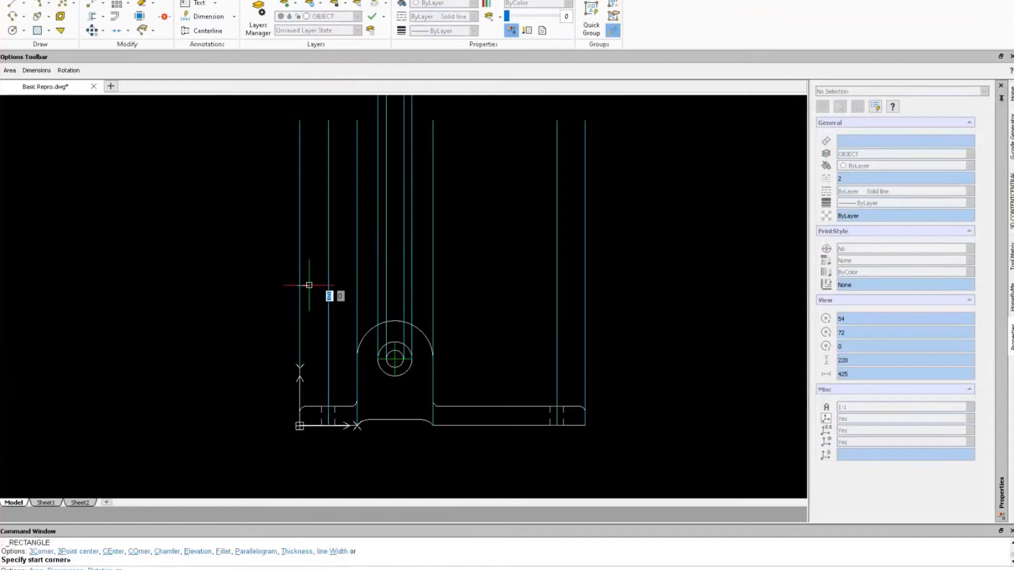
type("150")
key("Tab")
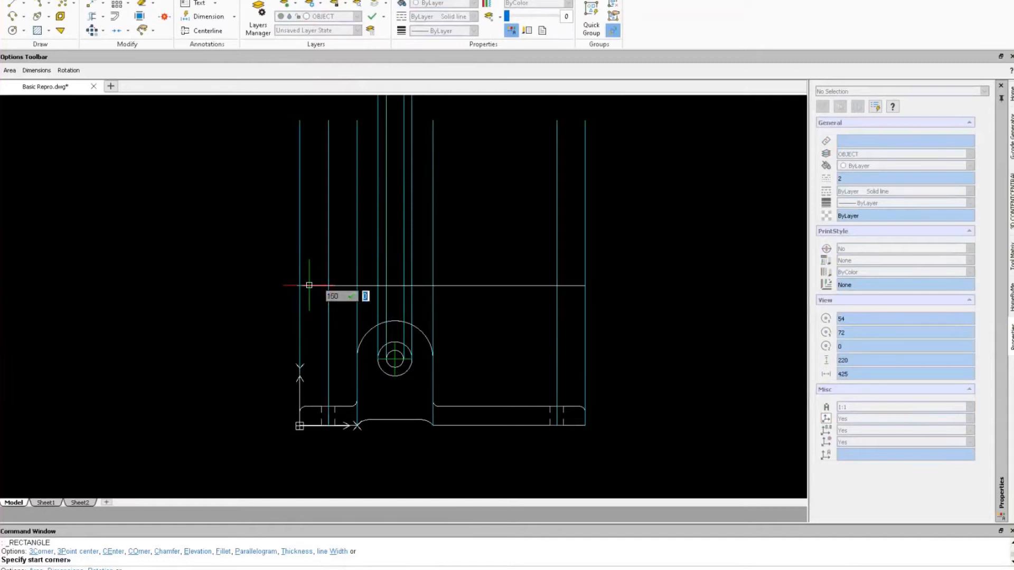
type("40")
key("Return")
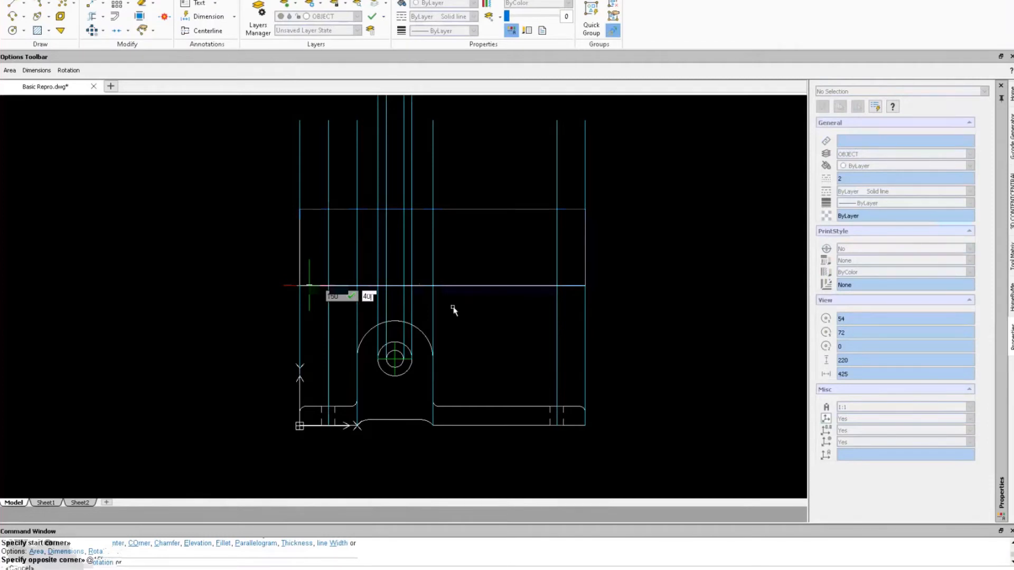
key("Return")
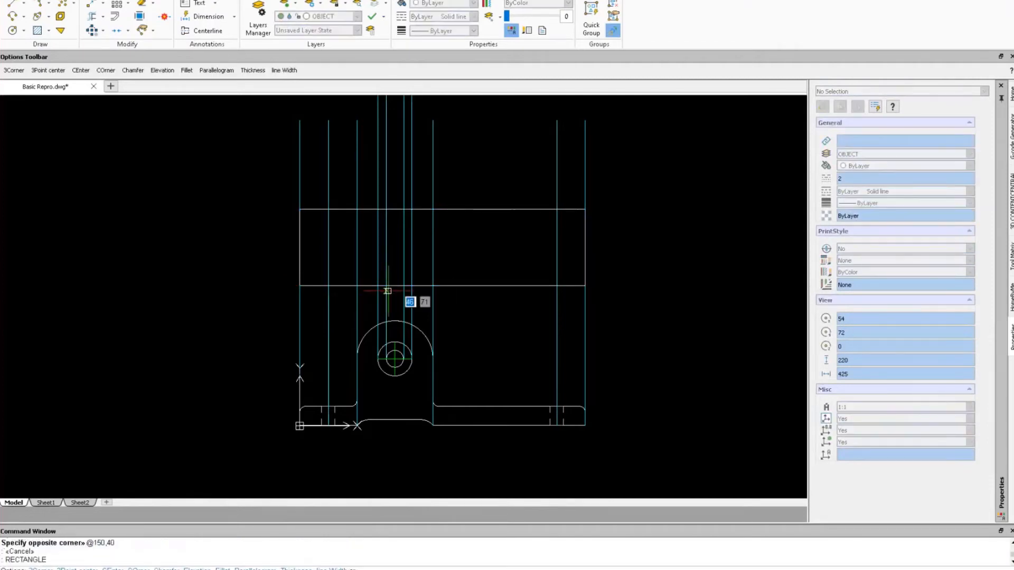
Draw a 40 by 10 rectangle starting at the lug's left projection line.
left_click(357, 286)
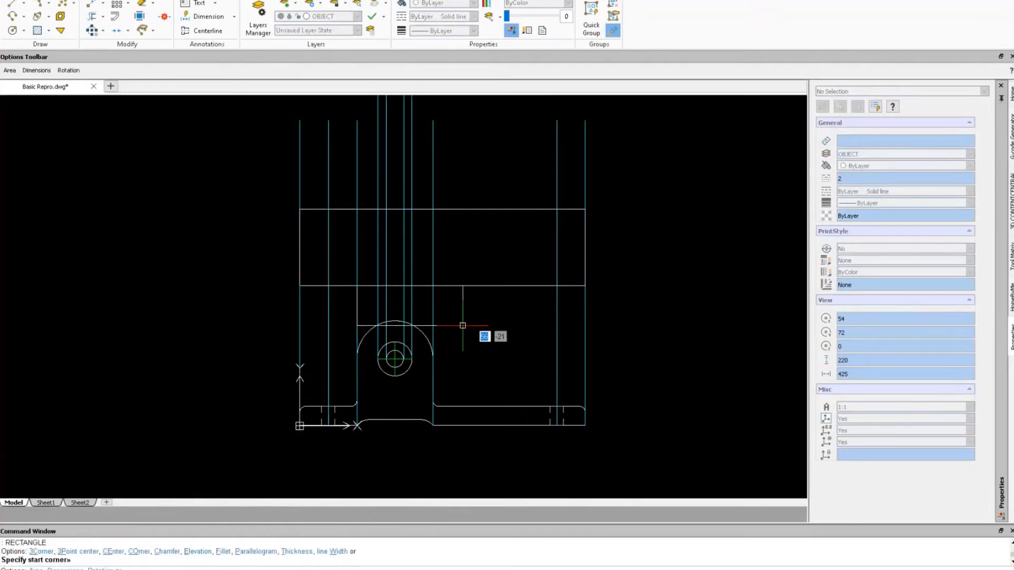
type("40")
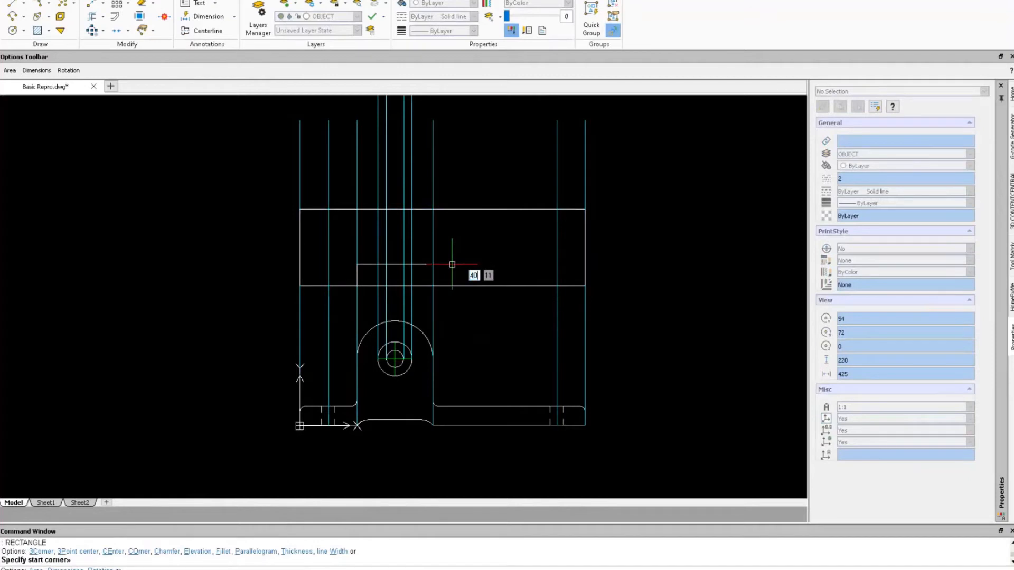
key("Tab")
type("10")
key("Return")
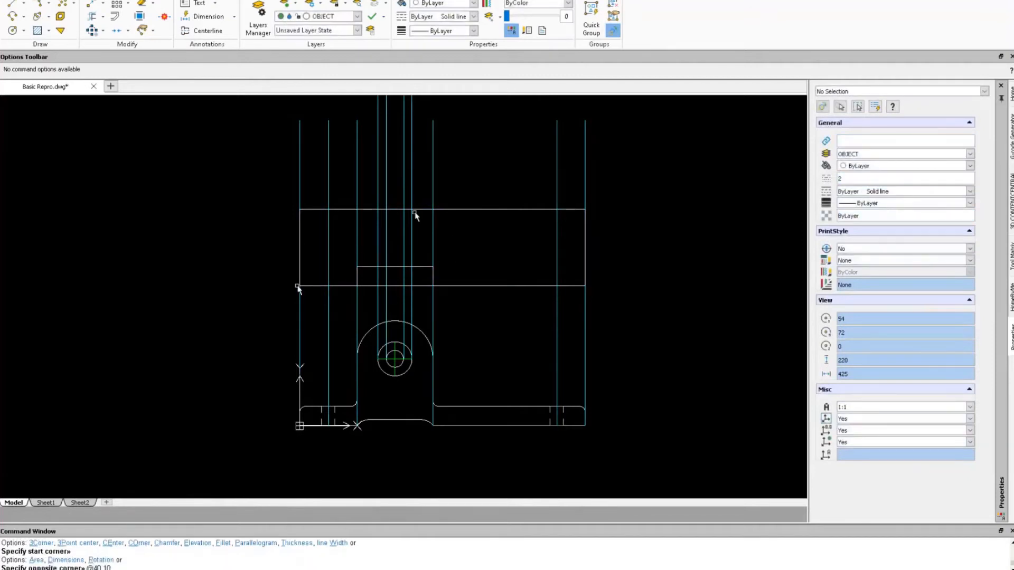
scroll(400, 306, "up", 3)
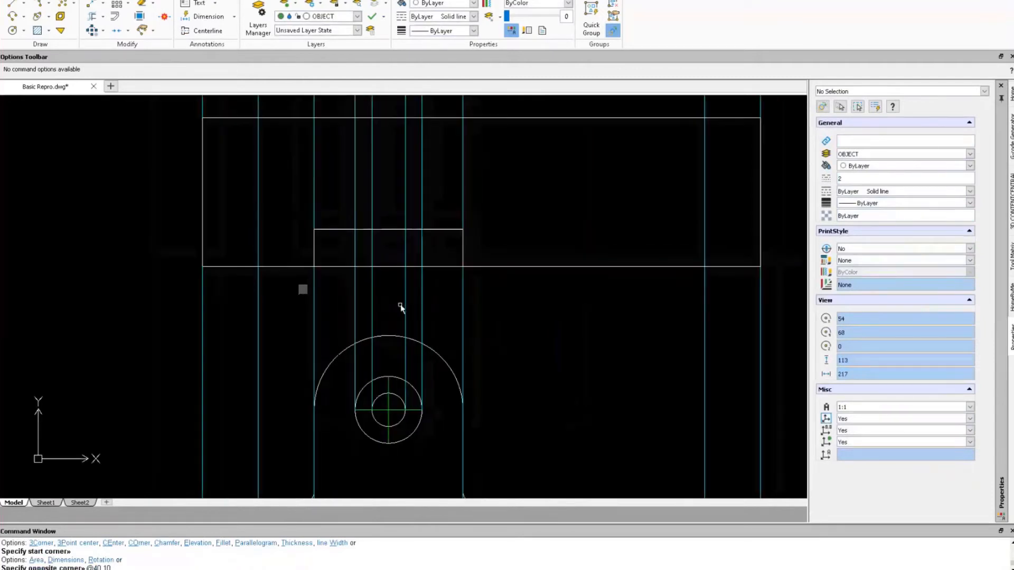
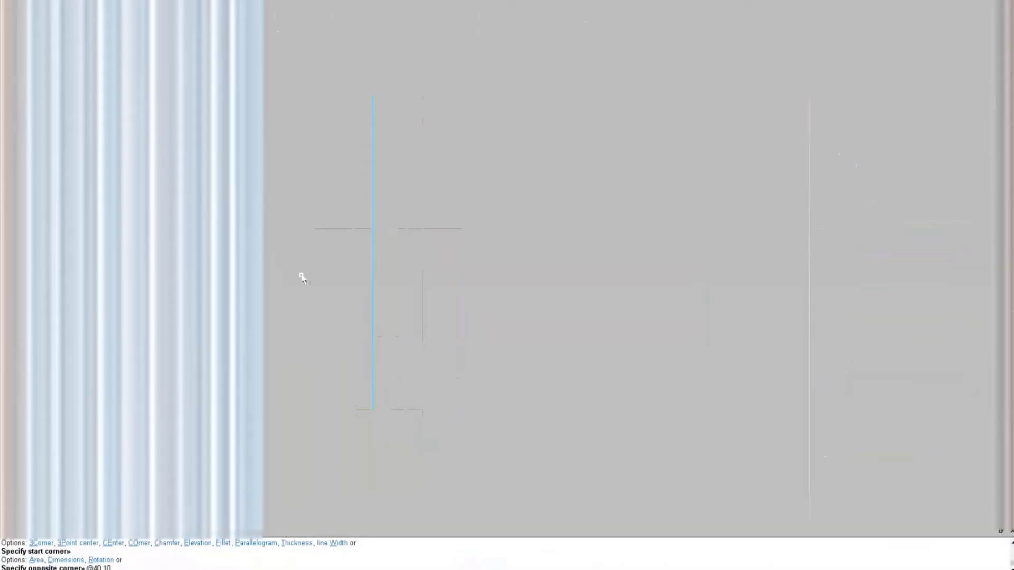
Draw an 18.01 by 5.68 rectangle inside the notch at the bottom centre.
right_click(298, 280)
left_click(344, 282)
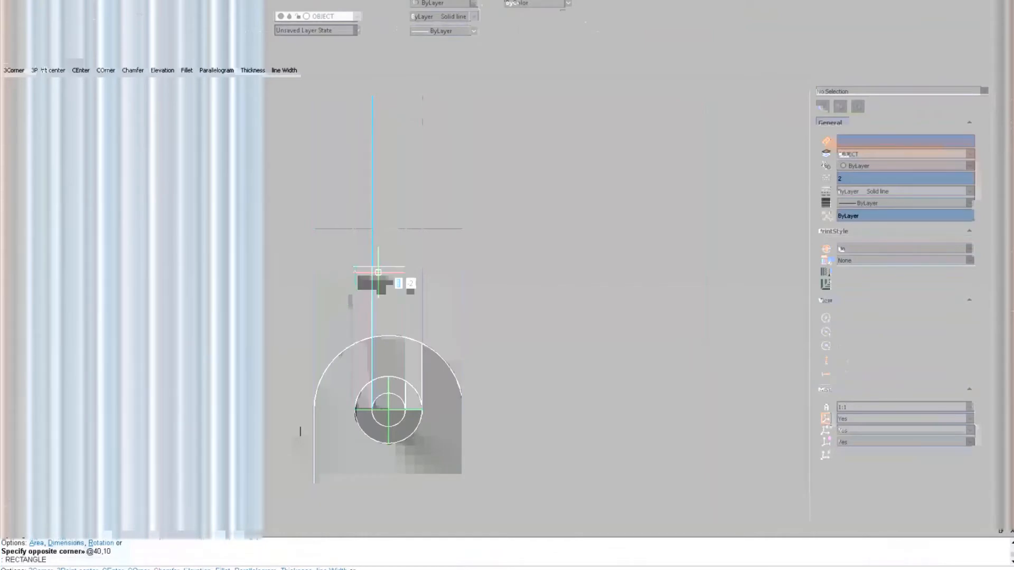
type("18.01")
key("Tab")
type("5.68")
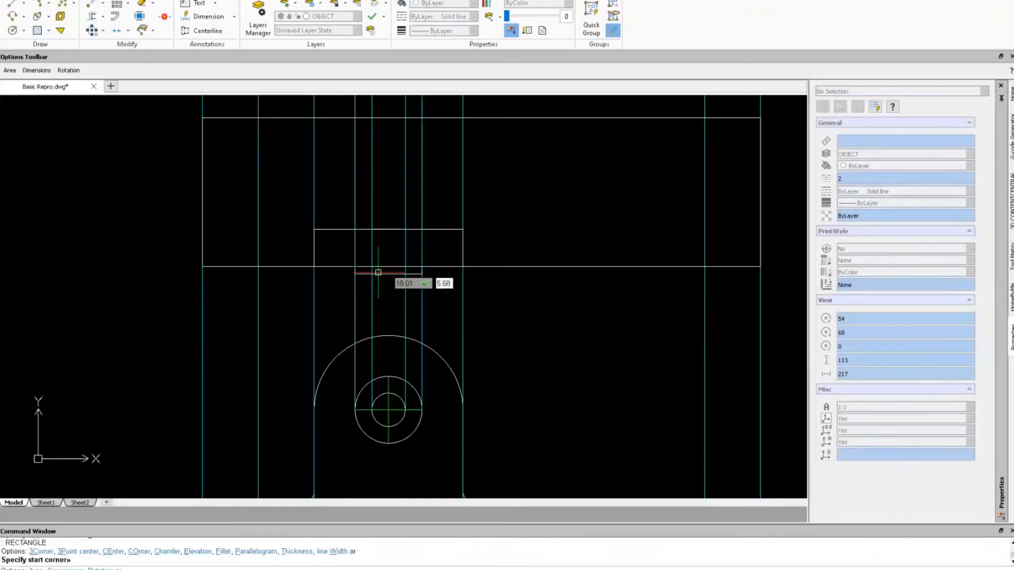
key("Return")
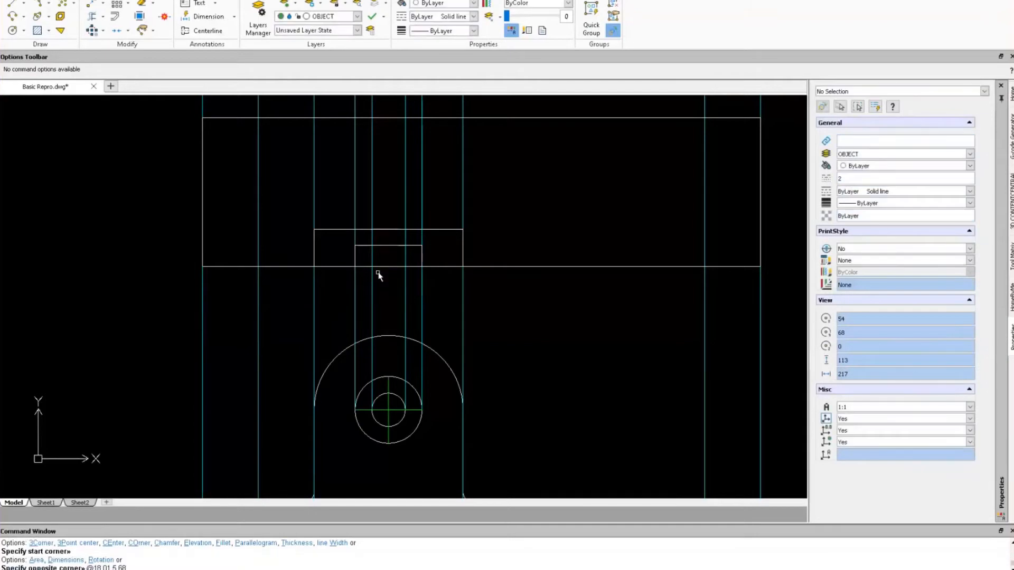
Repeat the rectangle command, pick two corners, then cancel it.
right_click(389, 291)
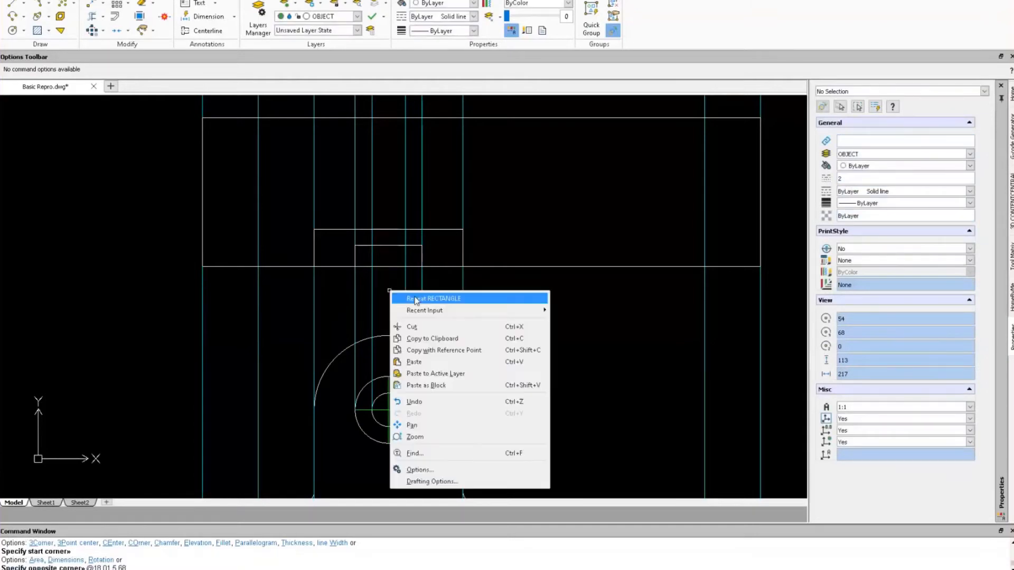
left_click(416, 299)
left_click(368, 231)
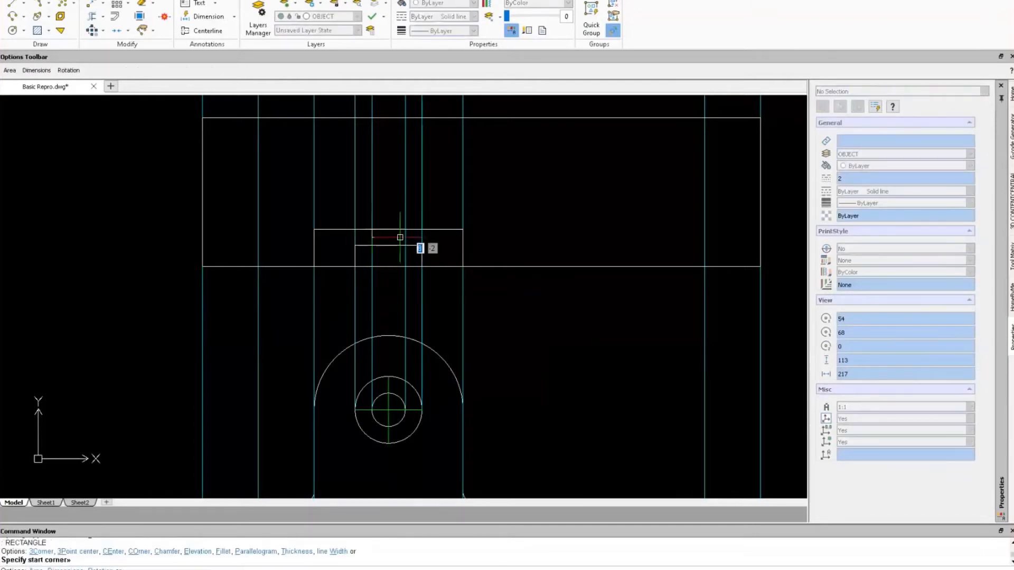
left_click(406, 245)
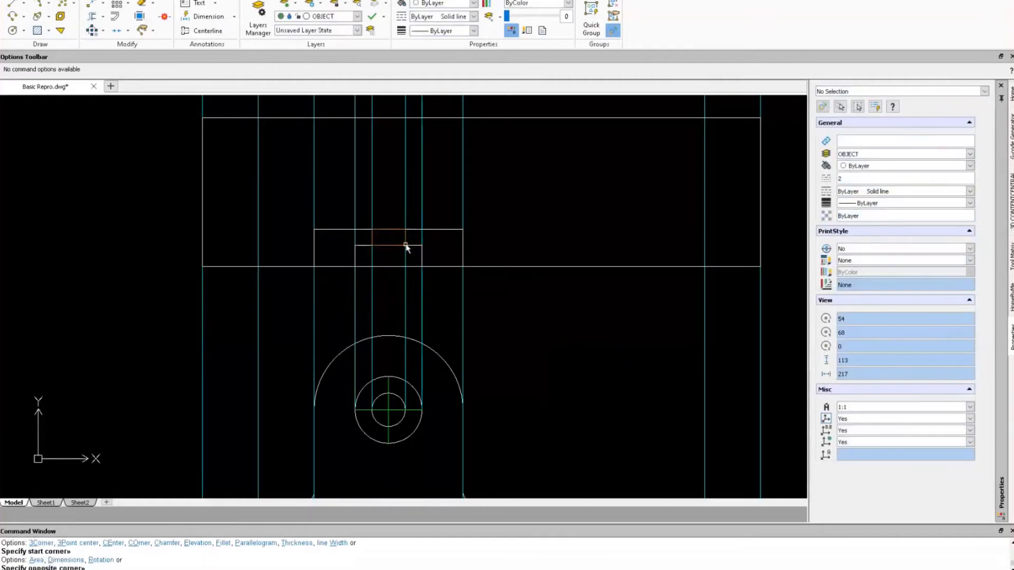
key("Escape")
right_click_drag(151, 194, 105, 195)
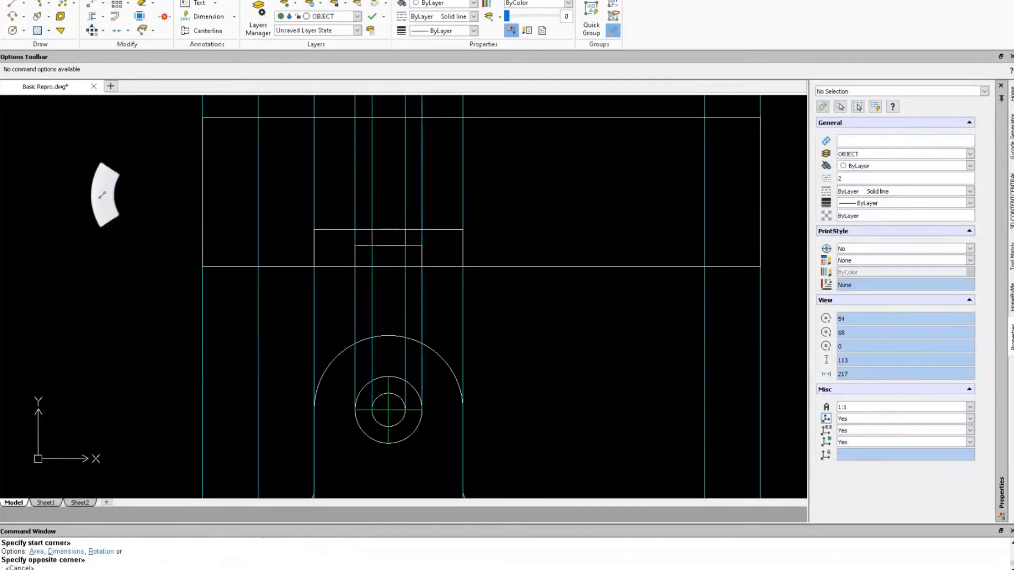
Draw a horizontal line just below the top edge, from the left to the right vertical line.
left_click(258, 144)
left_click(705, 144)
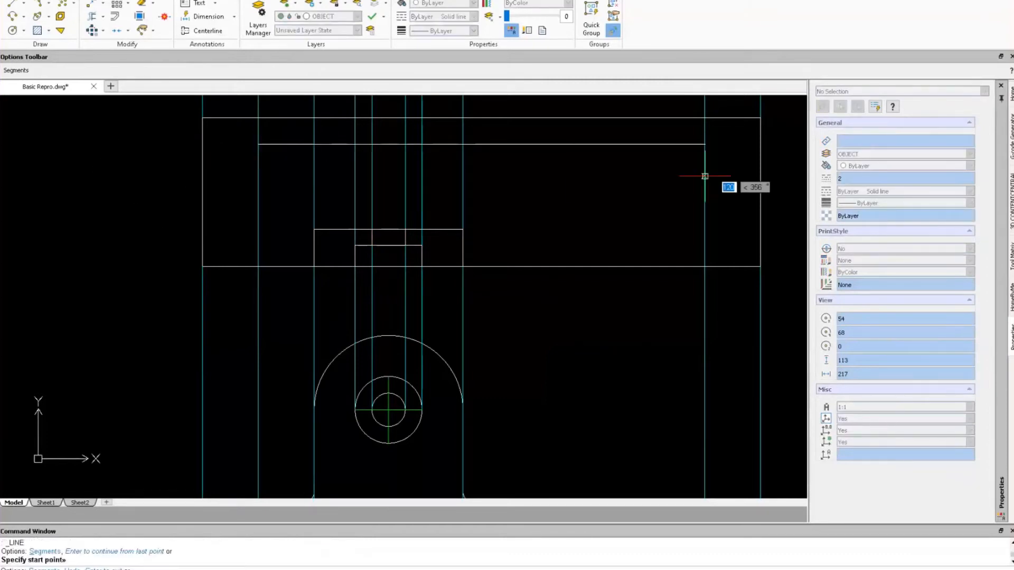
left_click(705, 144)
key("Escape")
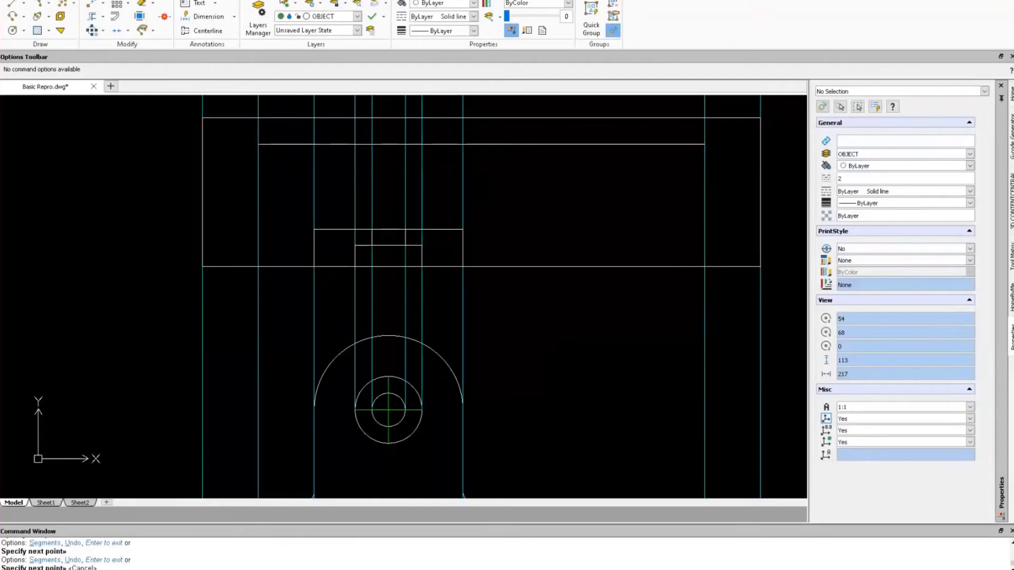
Use Get Distance to measure the 7-unit gap from the top edge to the new line.
left_click(180, 1)
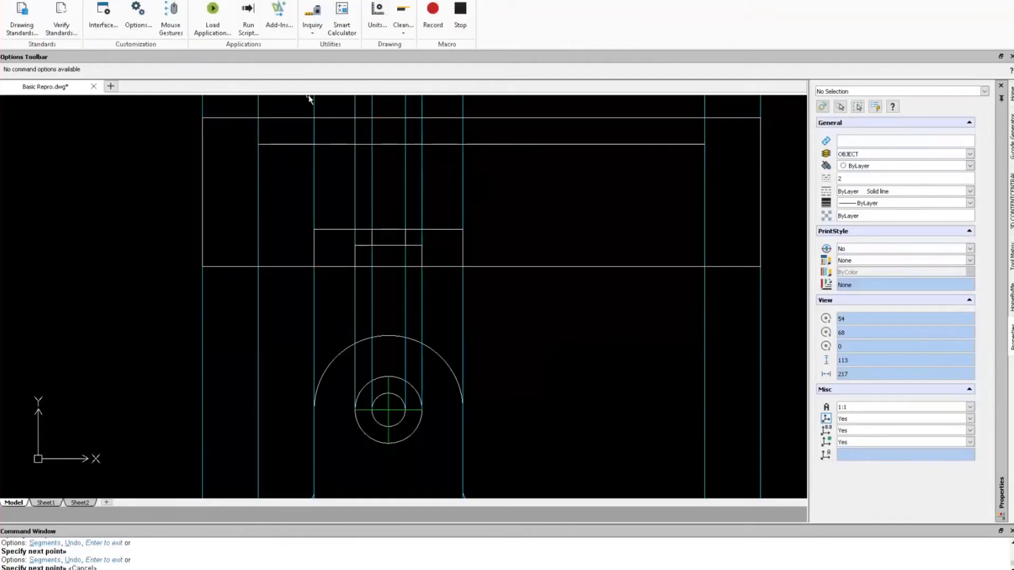
left_click(311, 15)
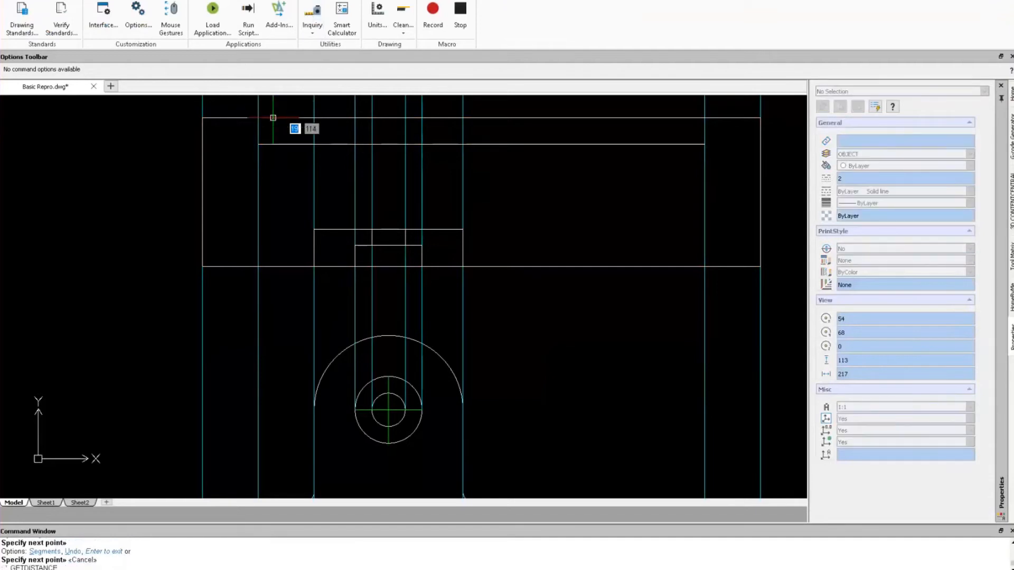
left_click(273, 144)
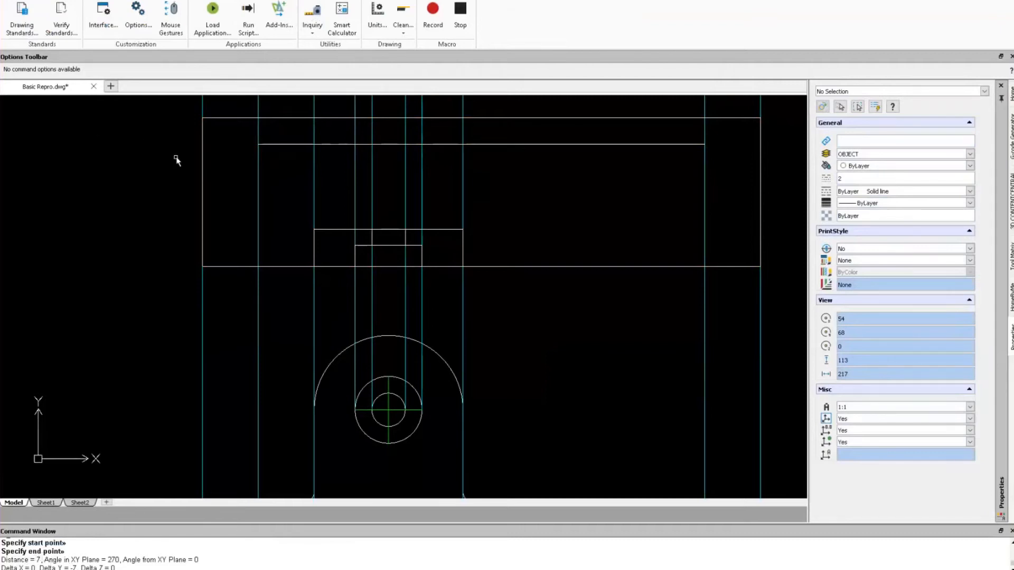
left_click(261, 145)
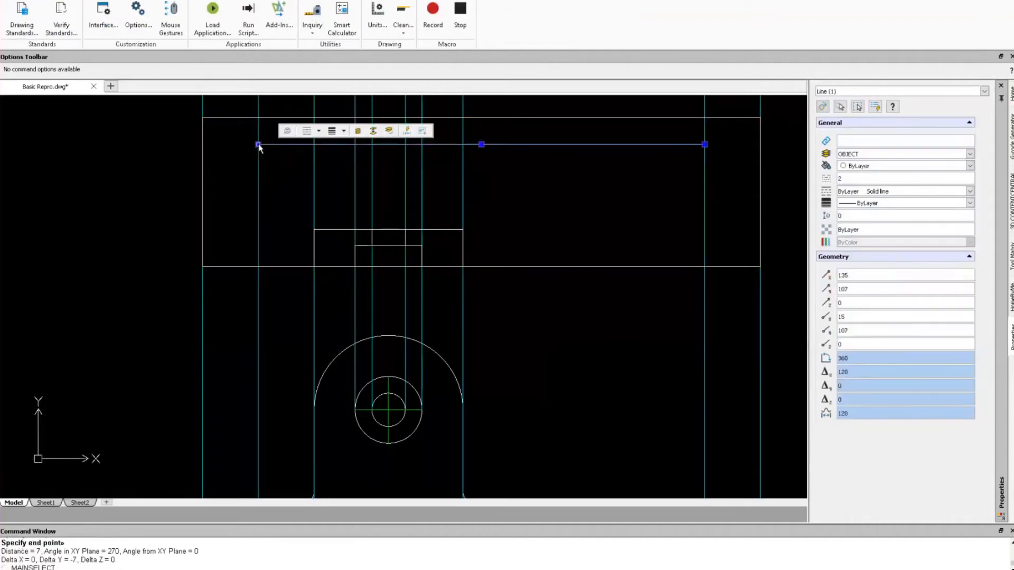
mouse_move(260, 145)
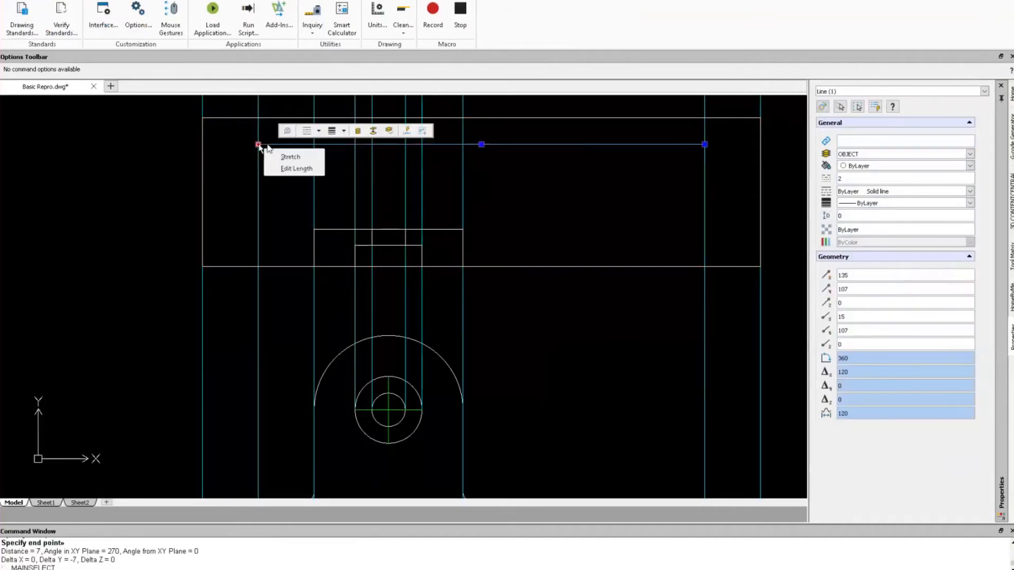
key("Escape")
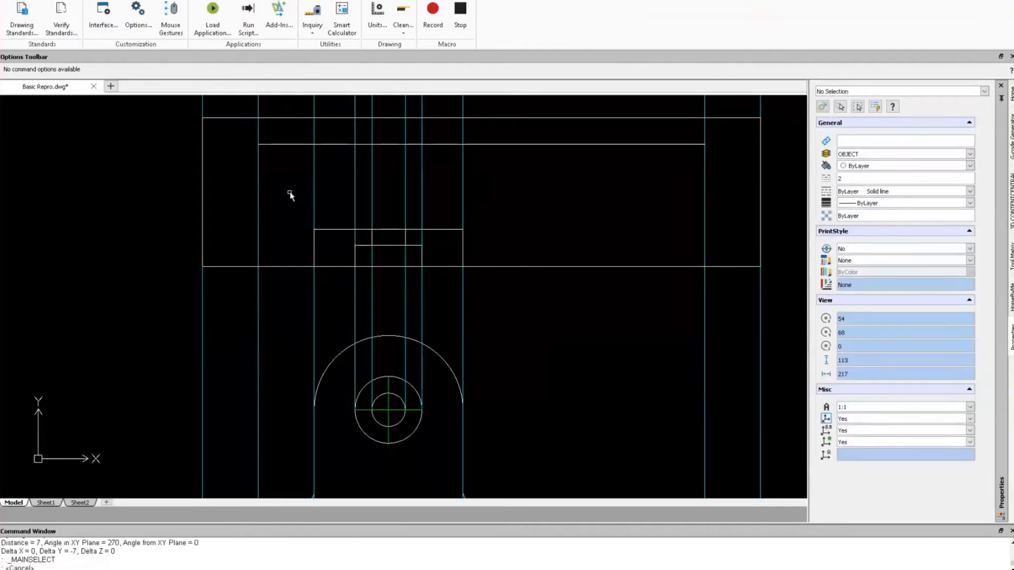
Move the horizontal line straight down from its left end, lower in the upper view.
right_click_drag(290, 192, 257, 157)
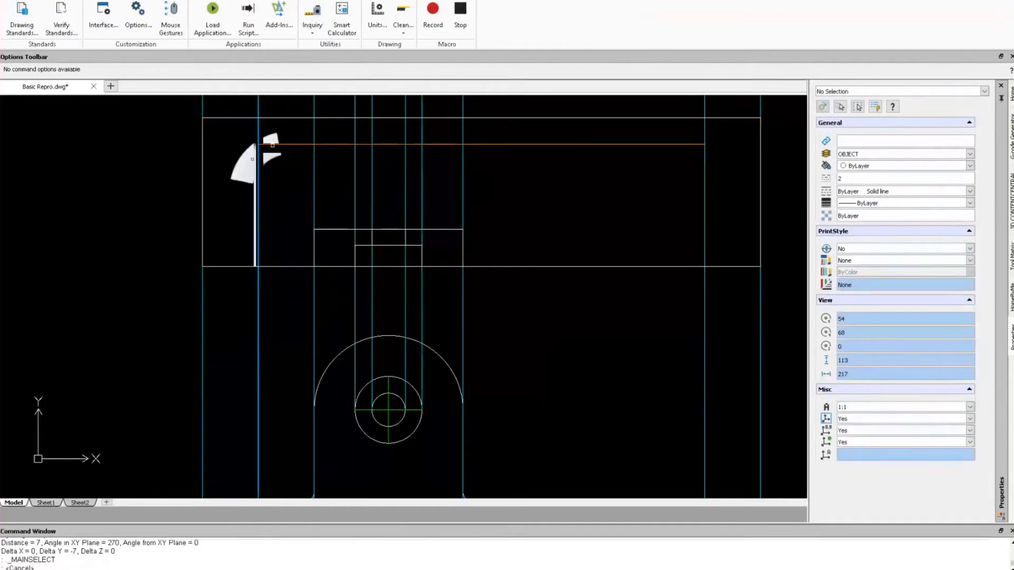
left_click(259, 145)
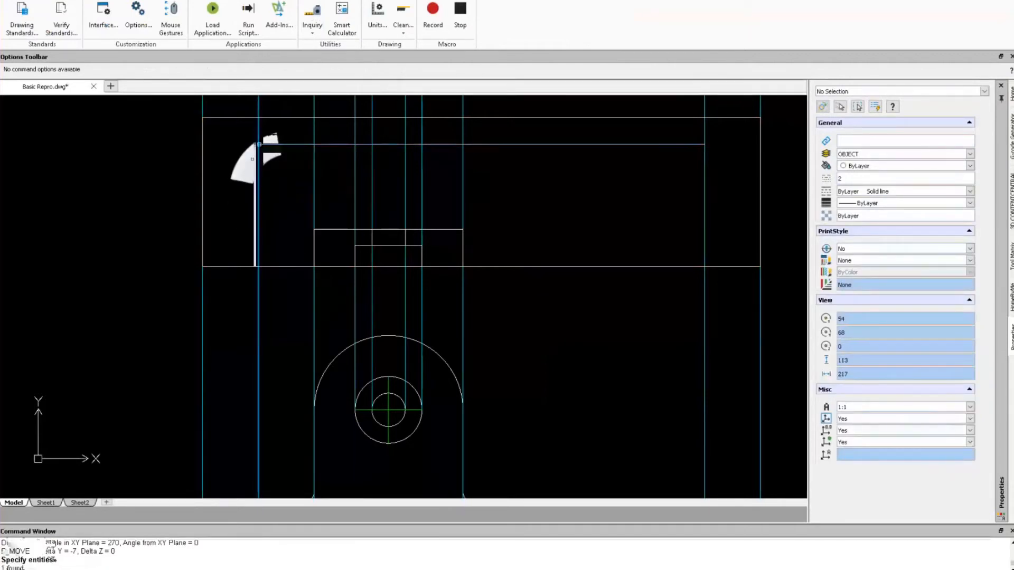
key("Return")
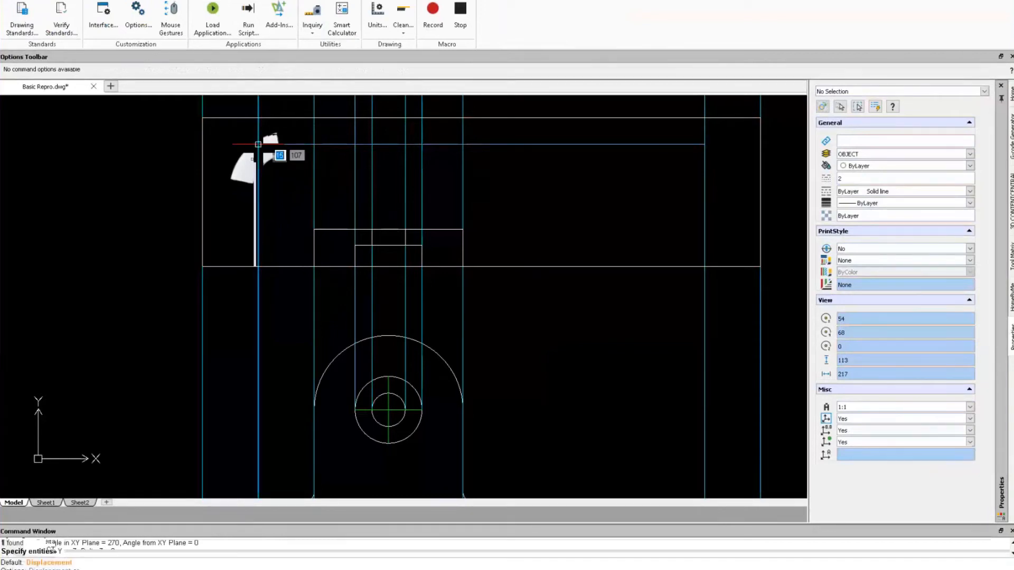
left_click(258, 144)
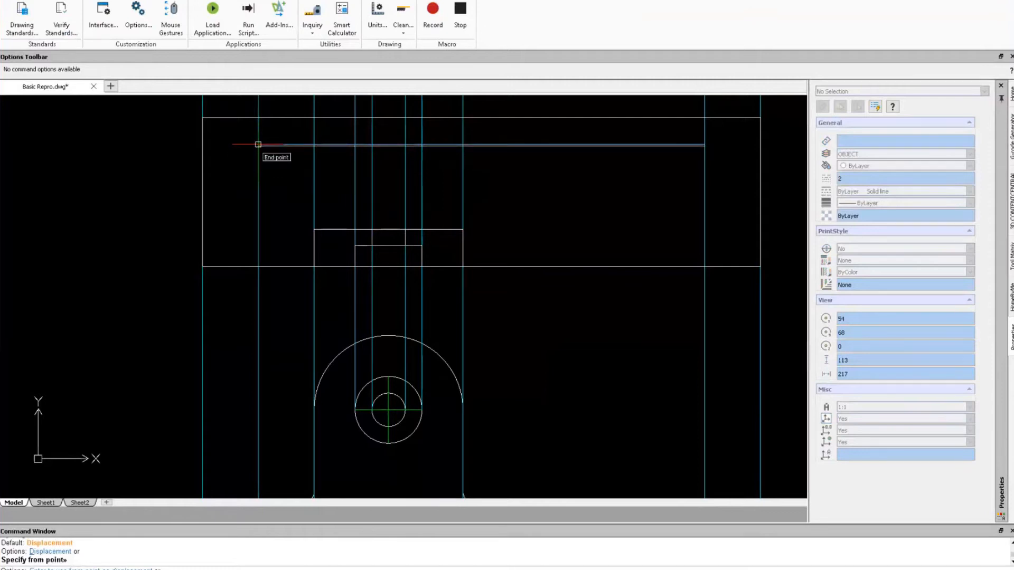
left_click(257, 145)
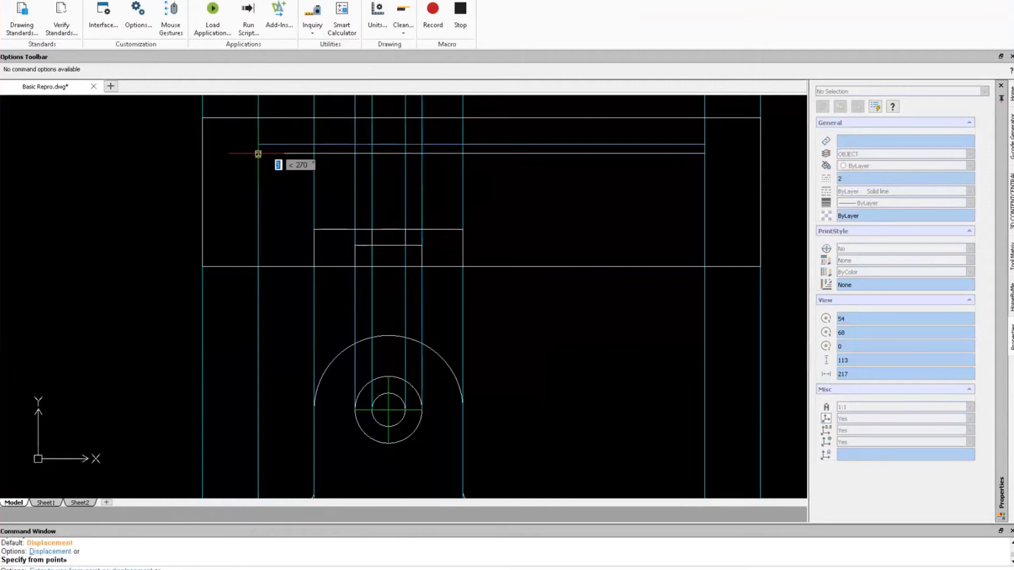
left_click(258, 155)
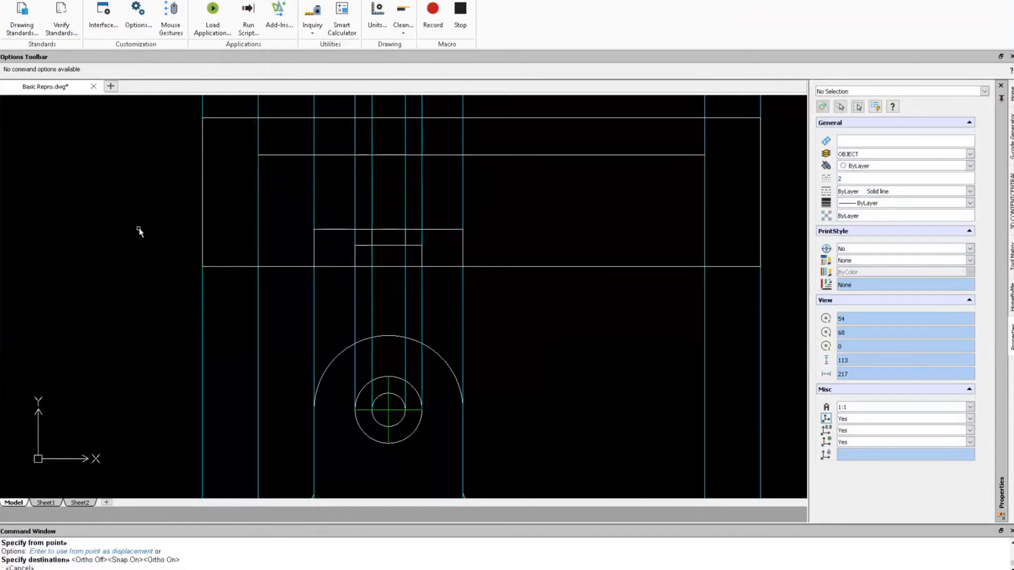
right_click_drag(138, 226, 106, 194)
Pick the line and top edge for a dimension, cancel it, and return to the Home ribbon.
left_click(294, 157)
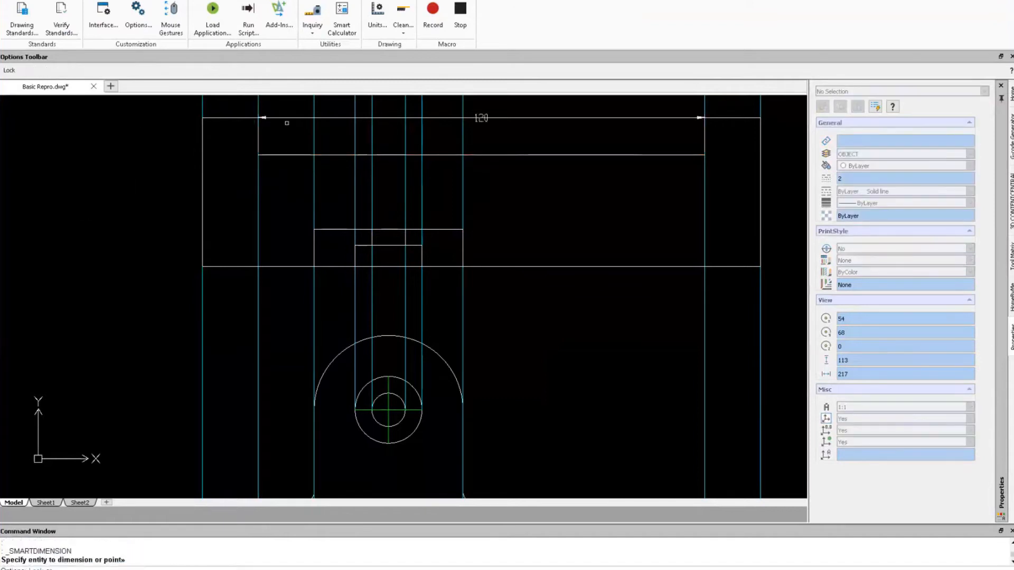
left_click(284, 120)
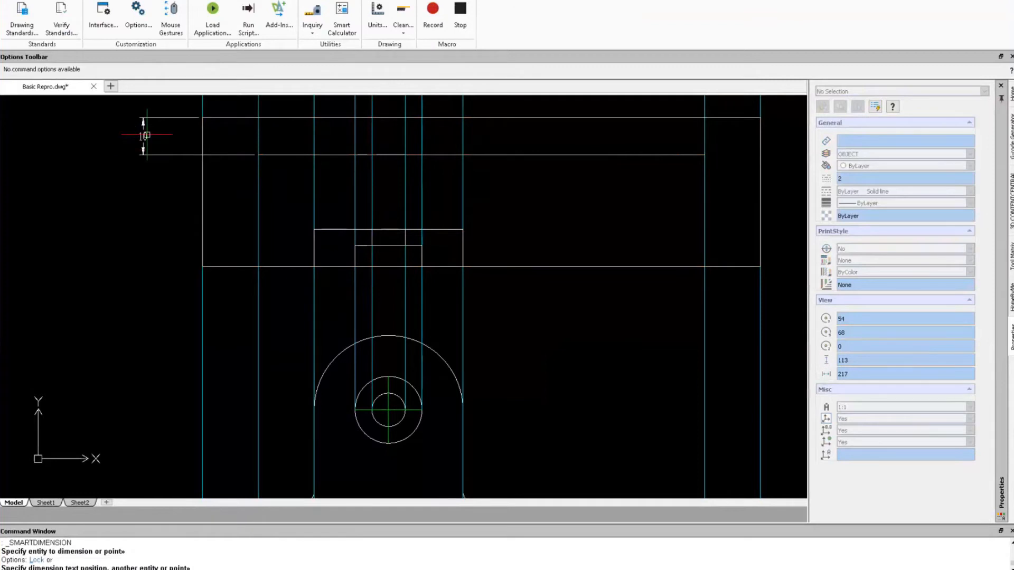
key("Escape")
key("Escape")
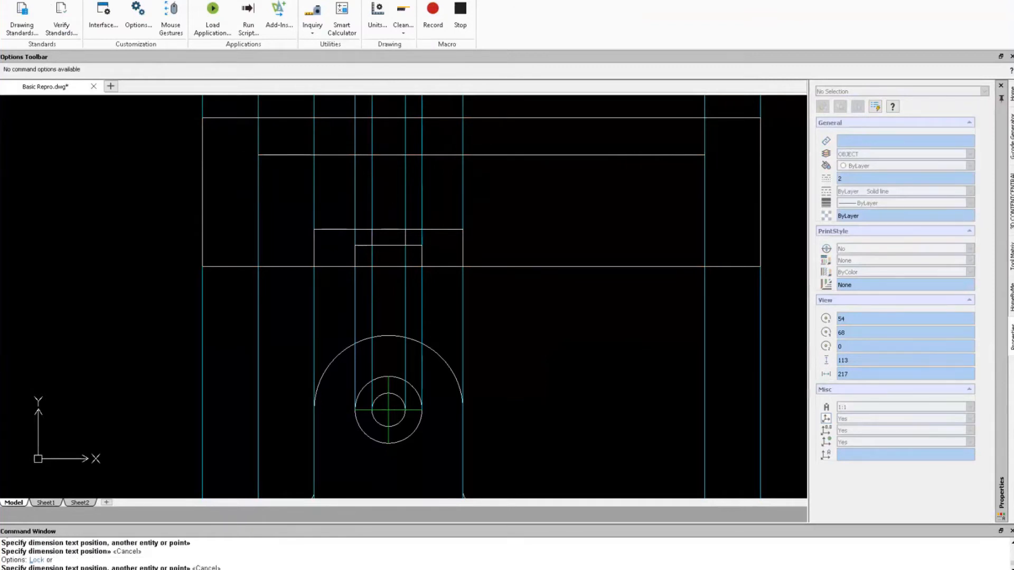
left_click(13, 0)
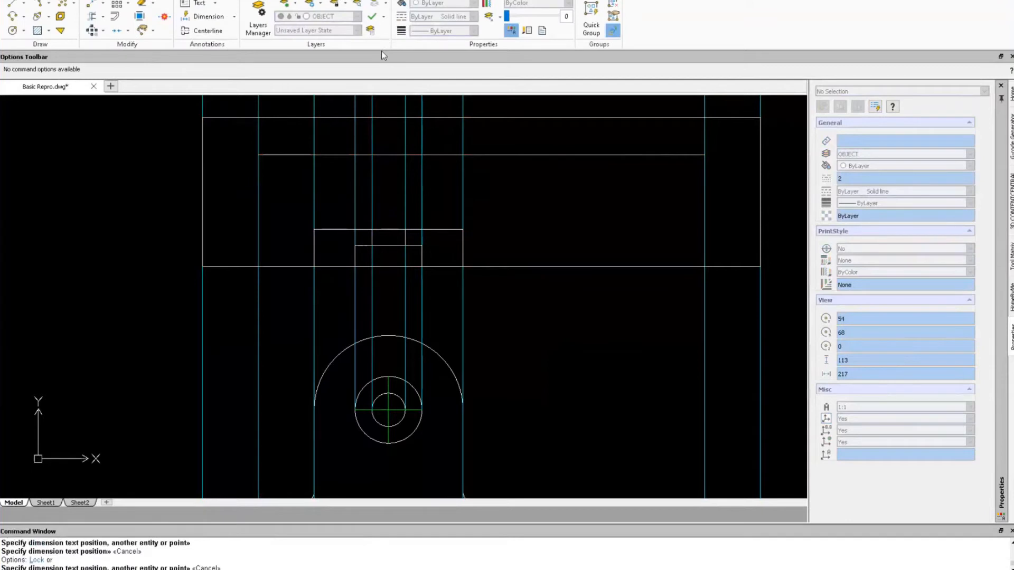
Turn off DEFPOINTS, make CENTERLINE current and move the lowered line onto CENTERLINE.
left_click(357, 16)
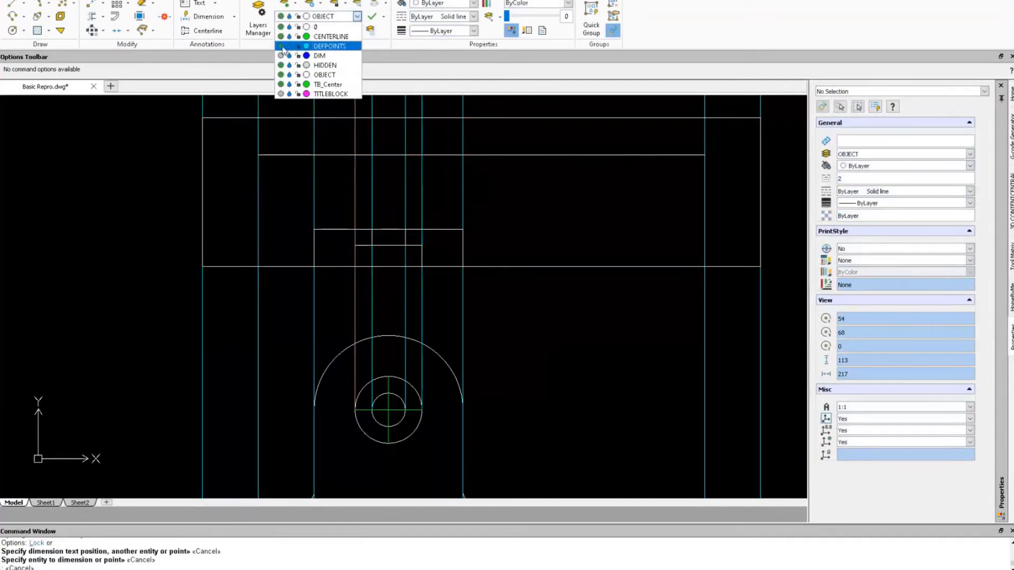
left_click(281, 46)
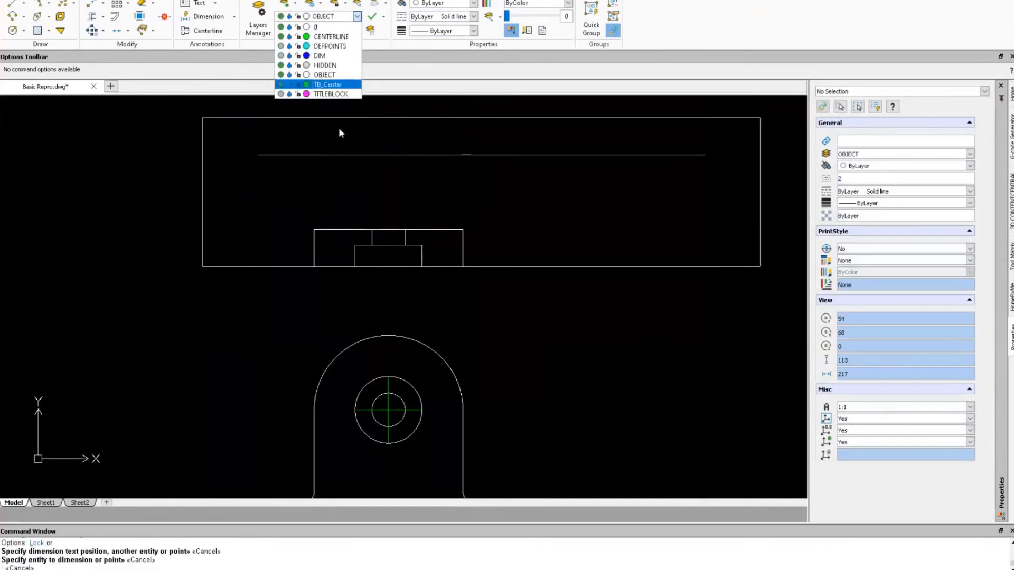
left_click(423, 159)
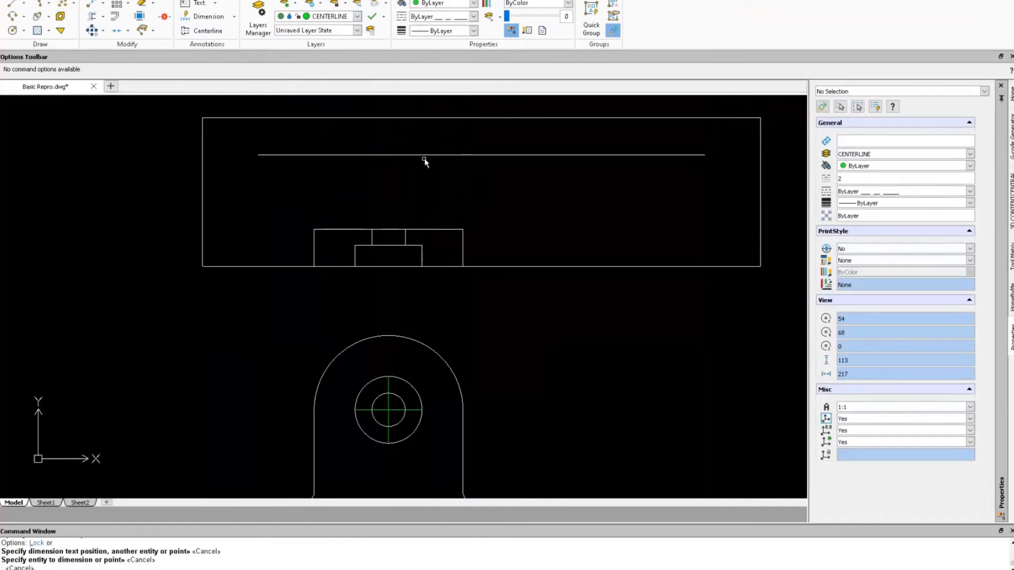
left_click(424, 155)
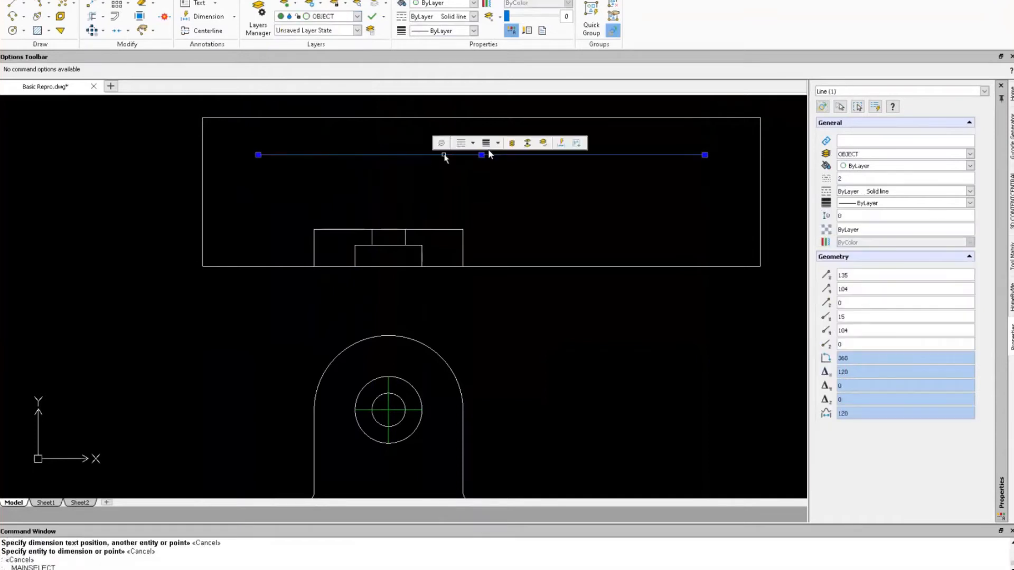
left_click(527, 143)
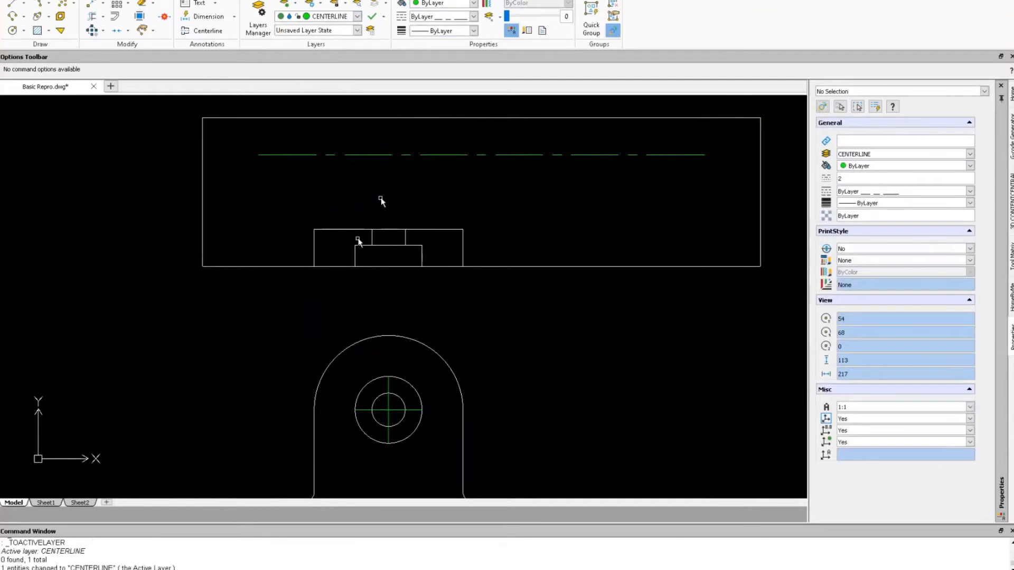
left_click(358, 18)
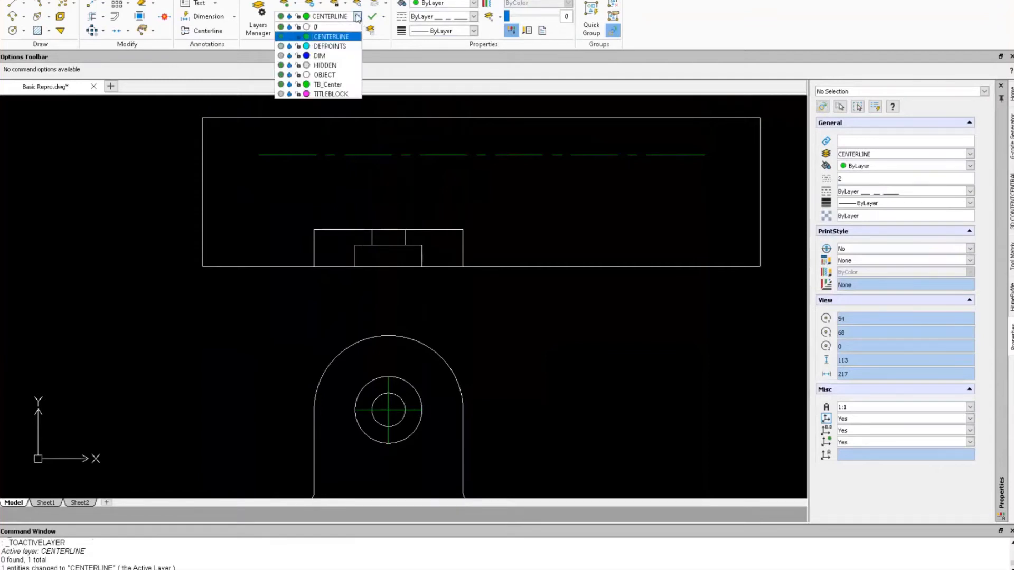
Make HIDDEN the current layer and move both inner rectangles onto it.
left_click(318, 67)
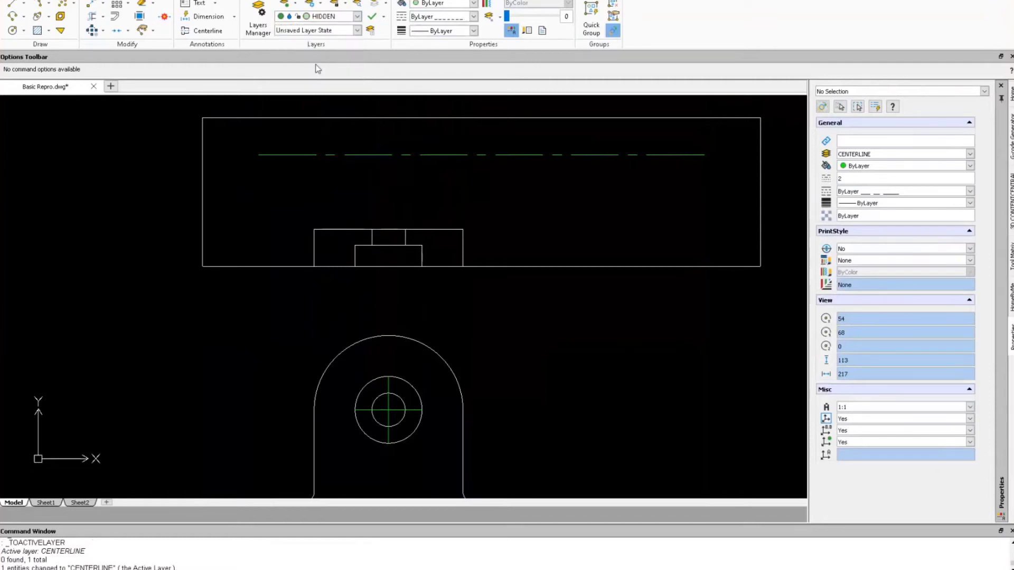
left_click(355, 259)
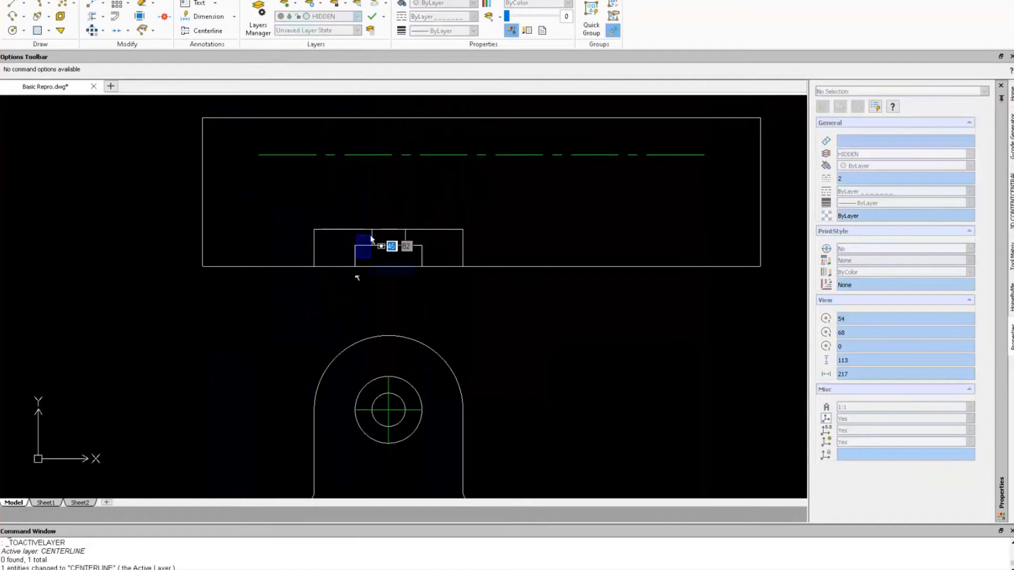
left_click(376, 252)
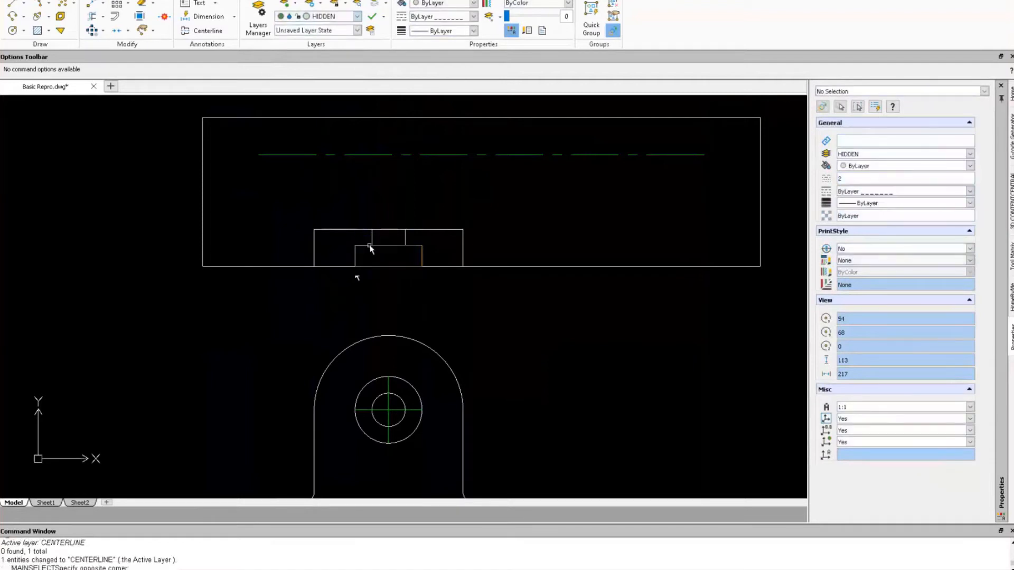
left_click(368, 250)
left_click(367, 247)
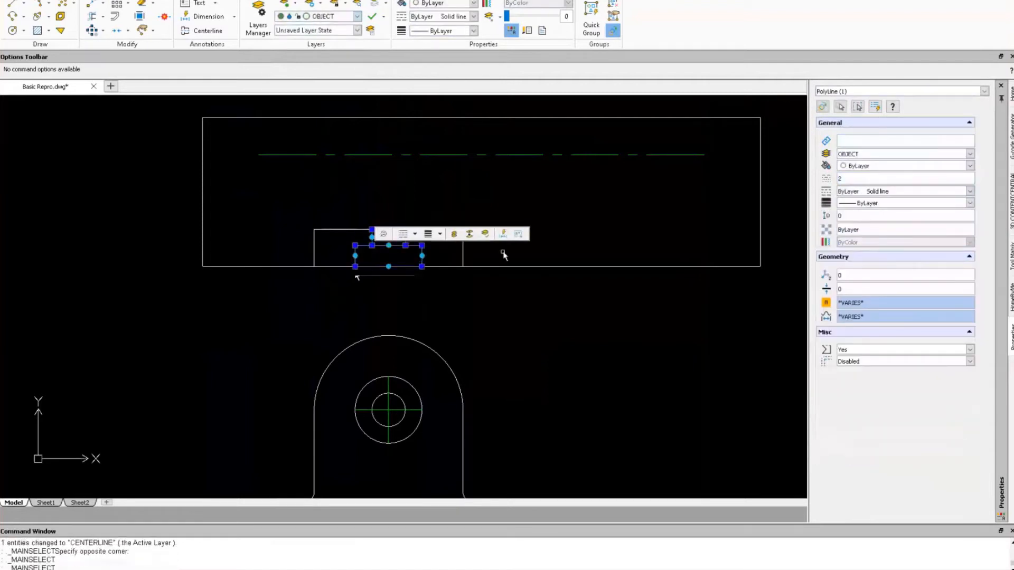
left_click(470, 234)
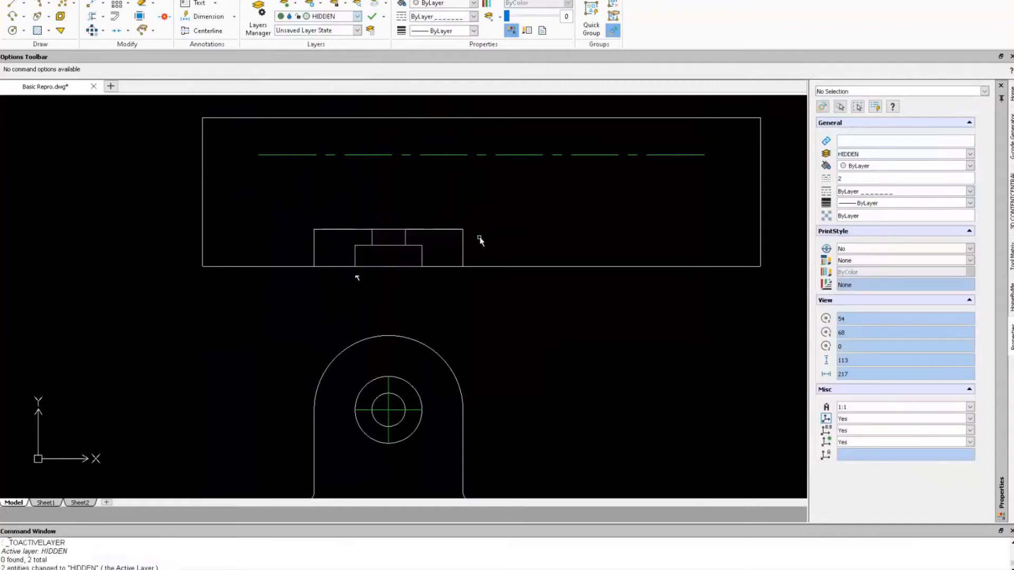
Set the linetype scale of both inner rectangles to 0.5.
left_click(414, 247)
left_click(406, 239)
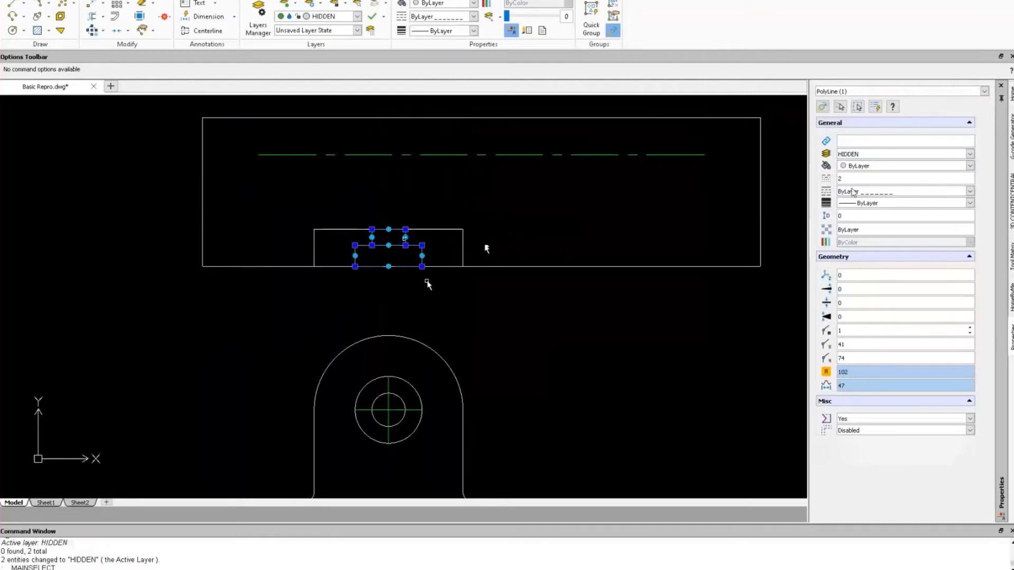
left_click(840, 179)
type(".5")
key("Tab")
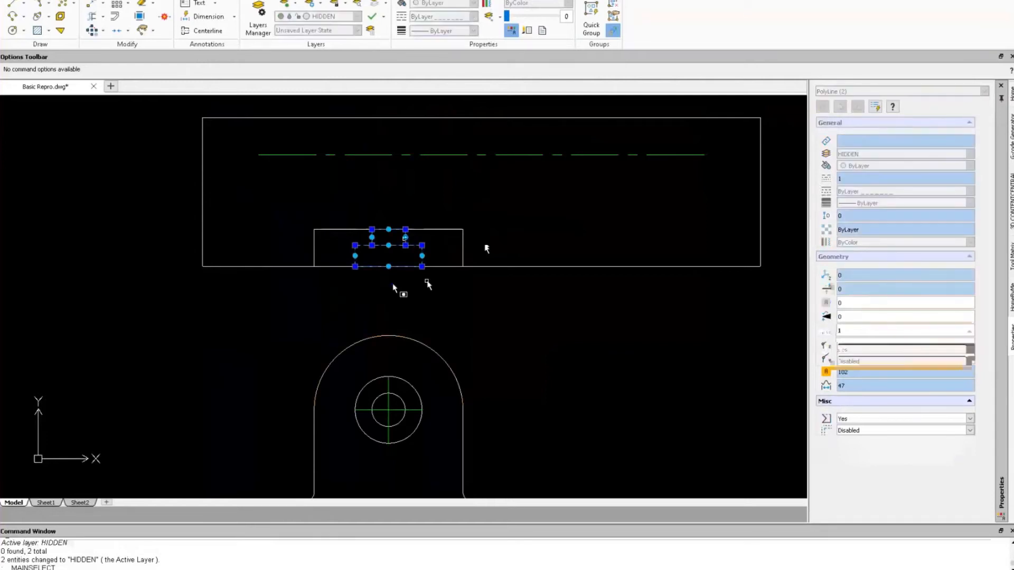
Start FILLET with radius 8 in Multiple mode.
key("Escape")
scroll(468, 323, "up", 1)
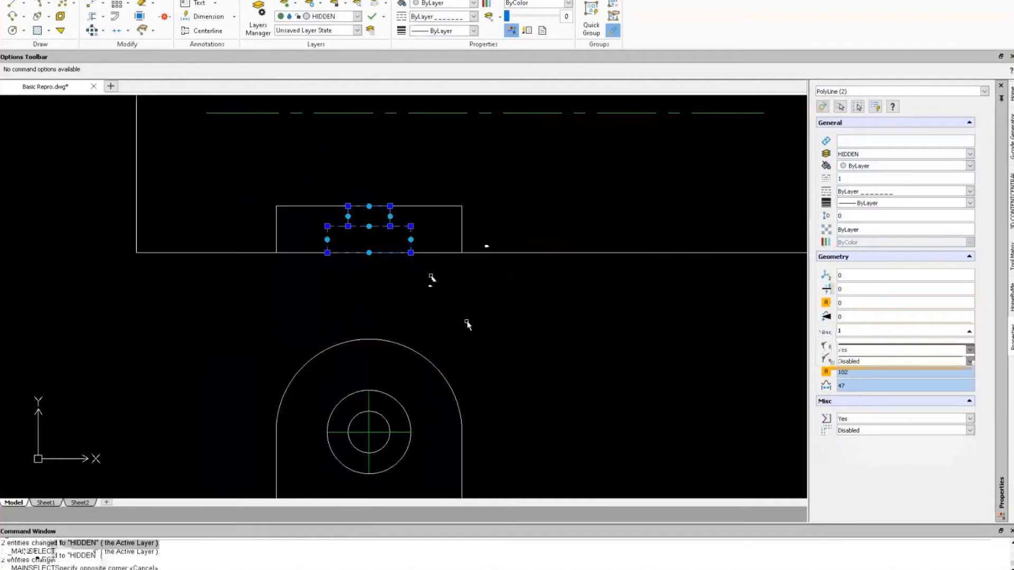
scroll(465, 211, "down", 5)
scroll(464, 210, "up", 4)
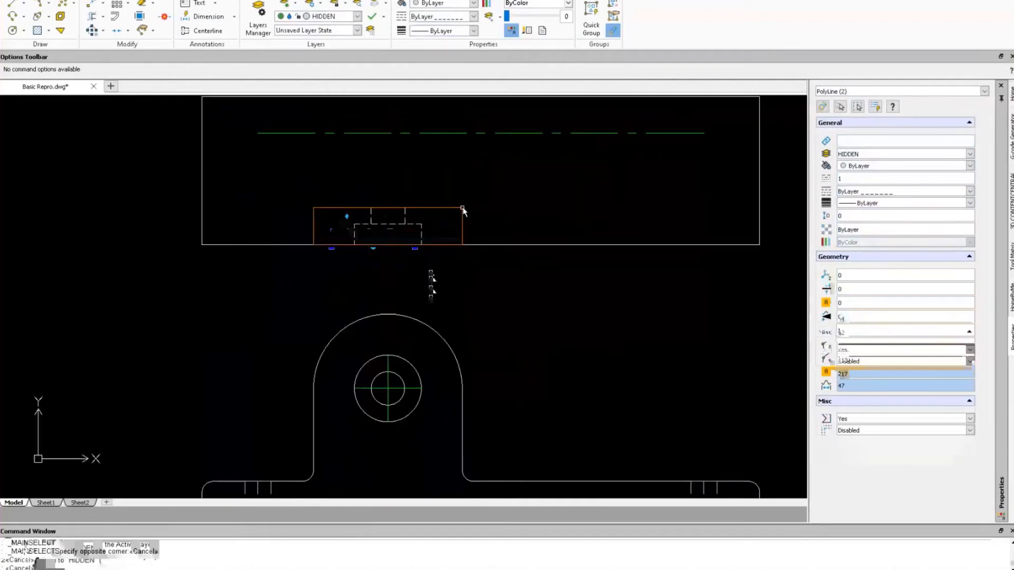
scroll(455, 186, "down", 2)
scroll(455, 186, "up", 1)
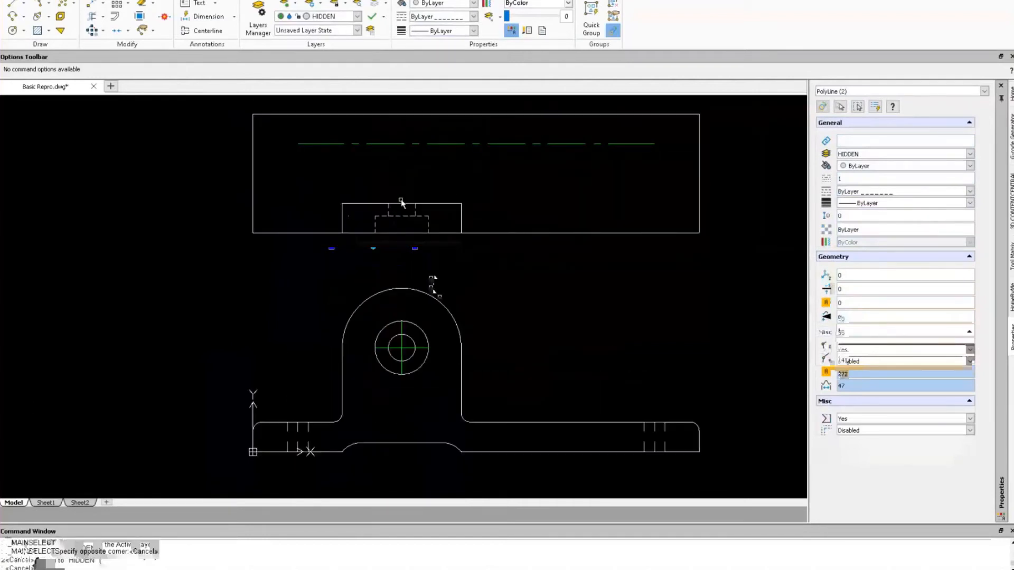
type("fillet")
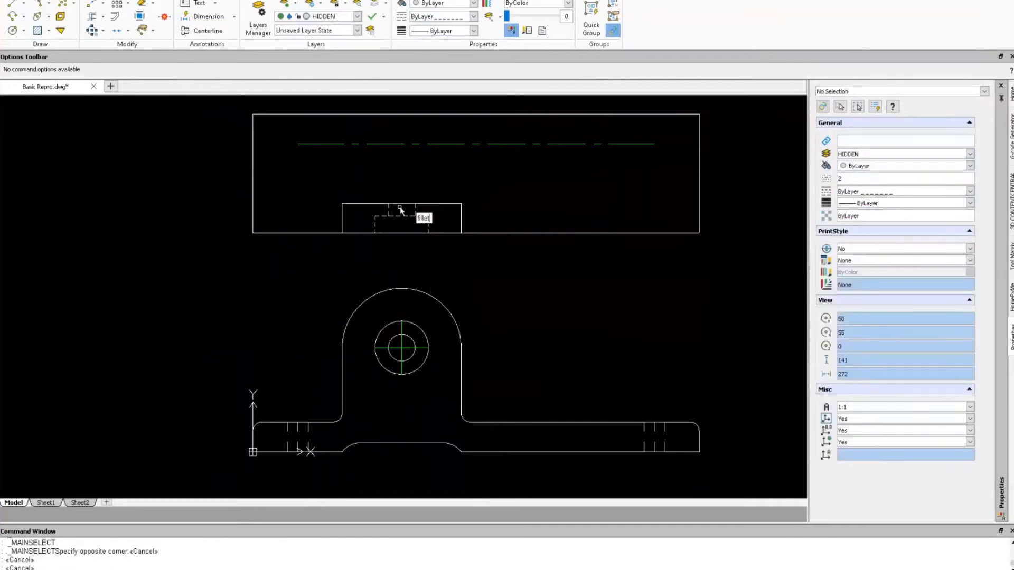
key("Return")
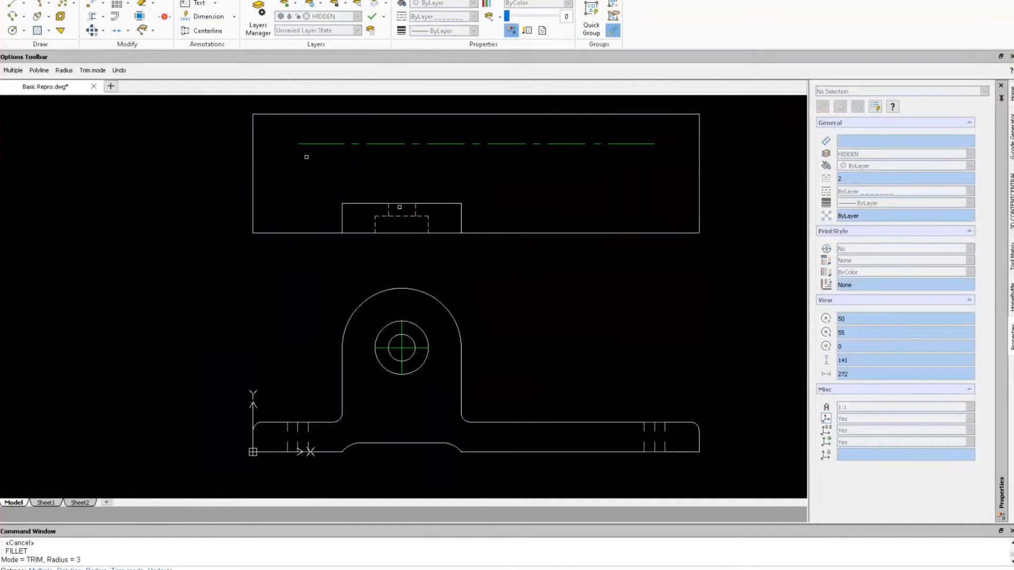
type("r")
key("Return")
type("8")
key("Return")
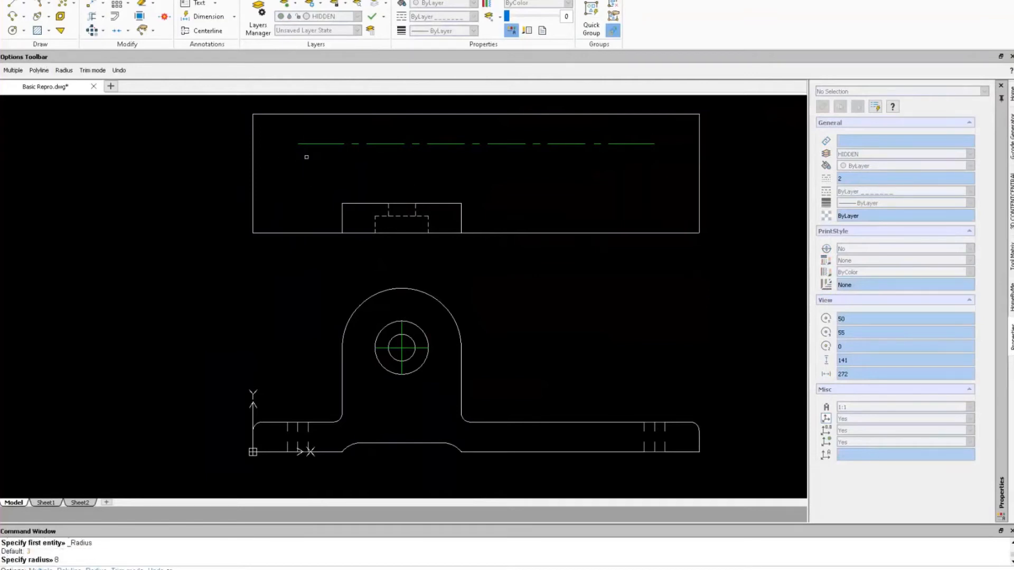
type("m")
key("Return")
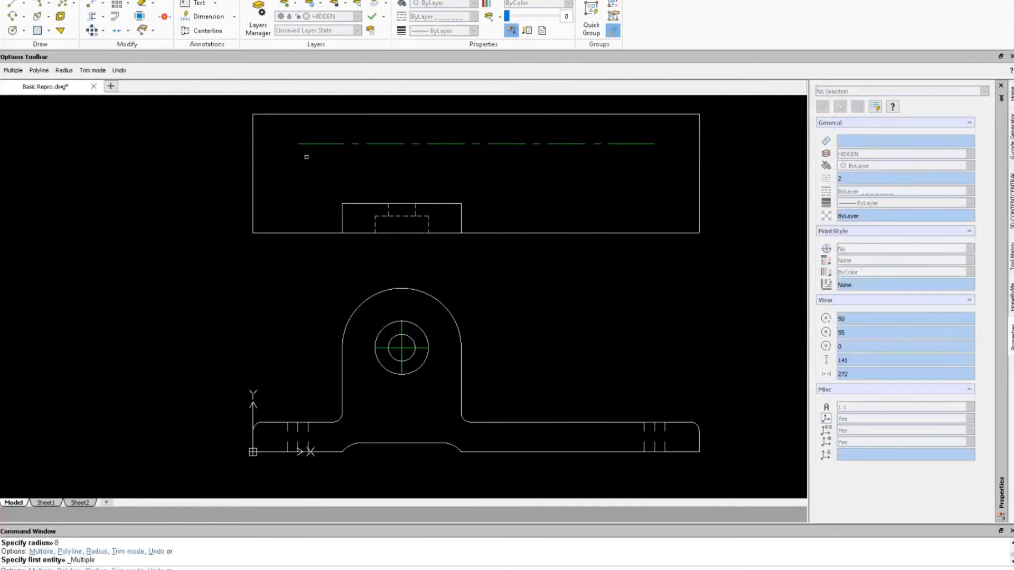
Round the outline's top-left, bottom-right and bottom-left corners with radius 8.
left_click(255, 125)
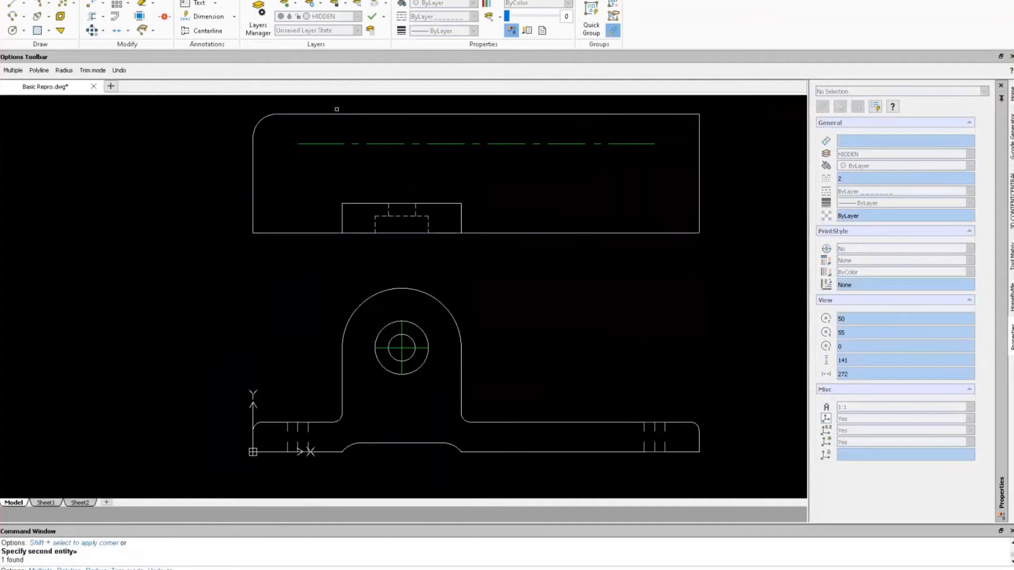
left_click(337, 111)
left_click(700, 134)
left_click(699, 222)
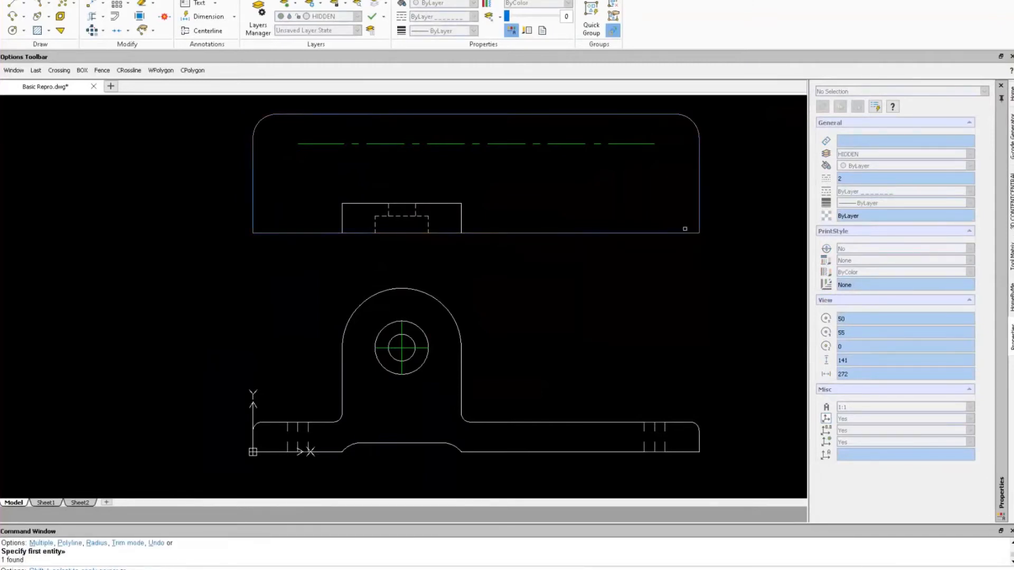
left_click(684, 232)
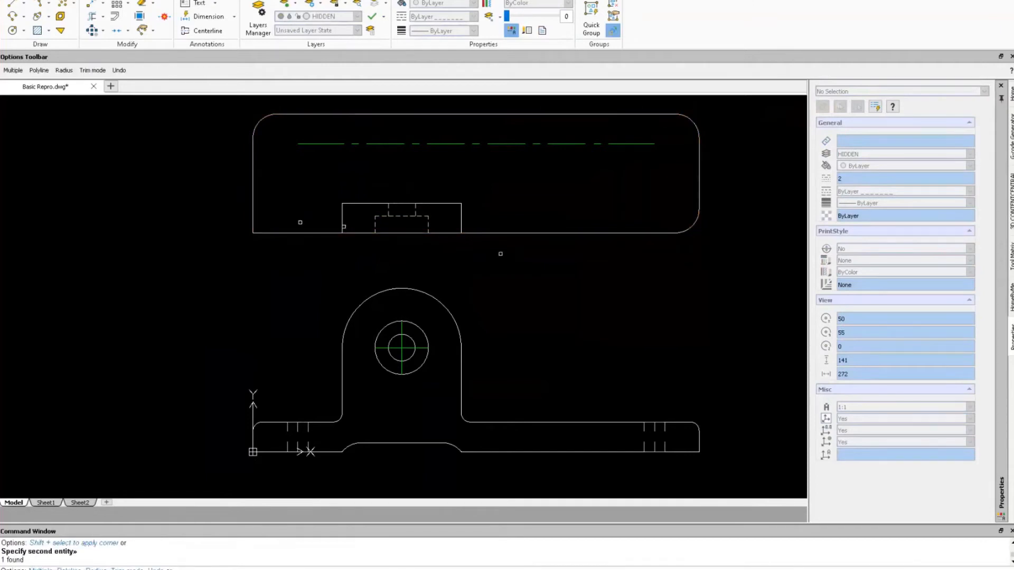
left_click(285, 232)
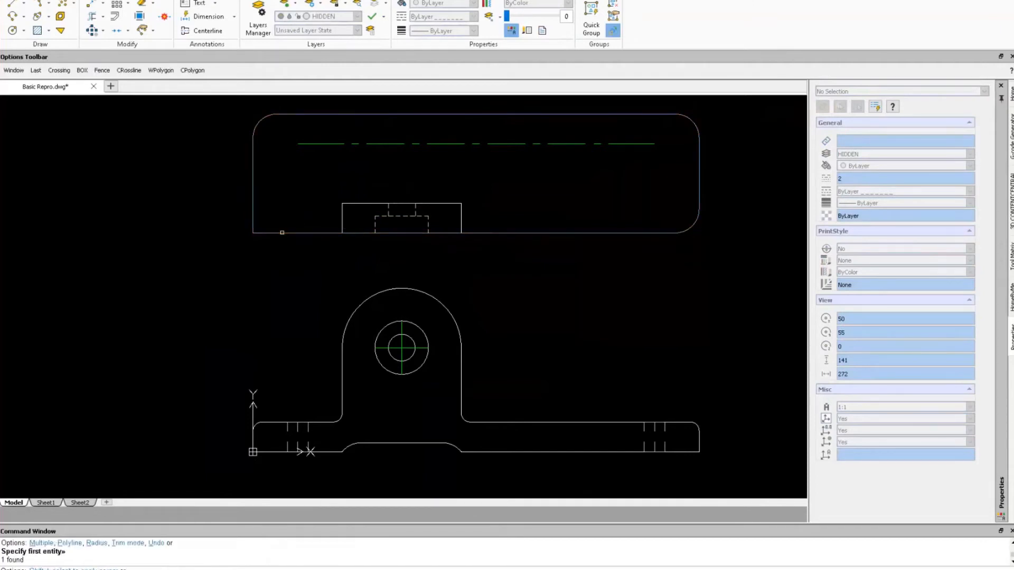
left_click(254, 221)
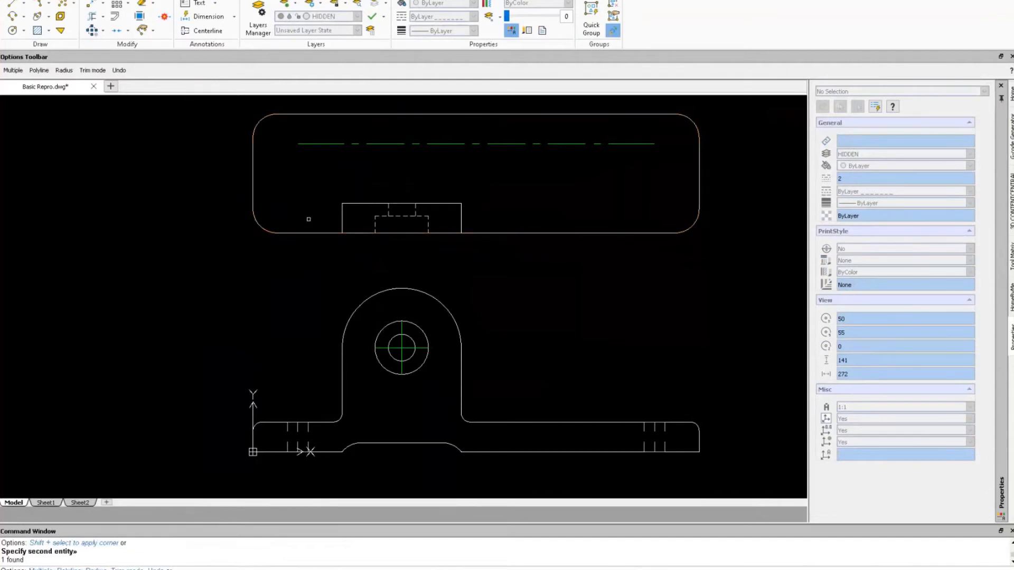
key("Escape")
Restart FILLET with a radius of 3.
key("Return")
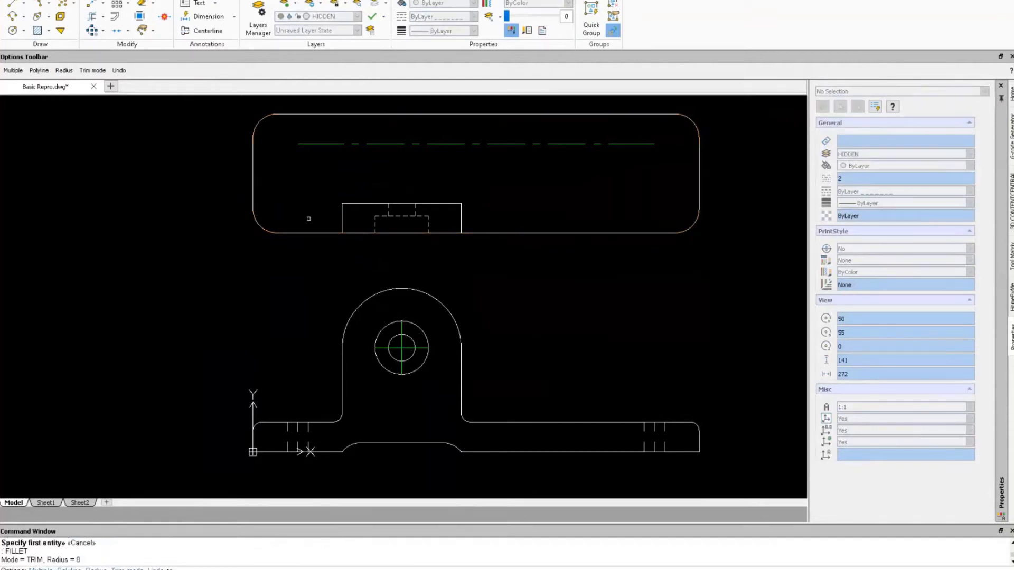
type("rst entity» _Radius")
key("Return")
type("3")
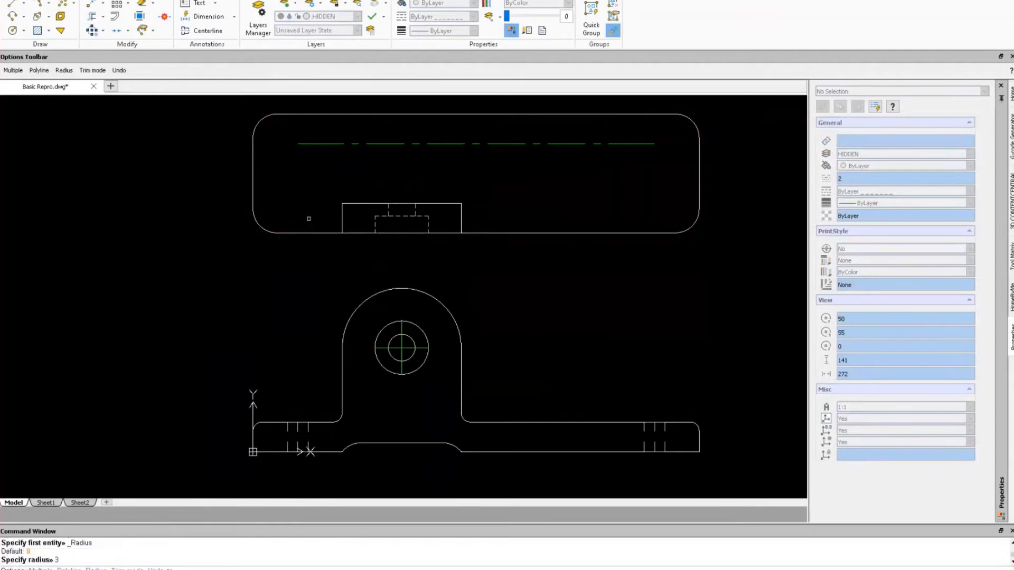
key("Return")
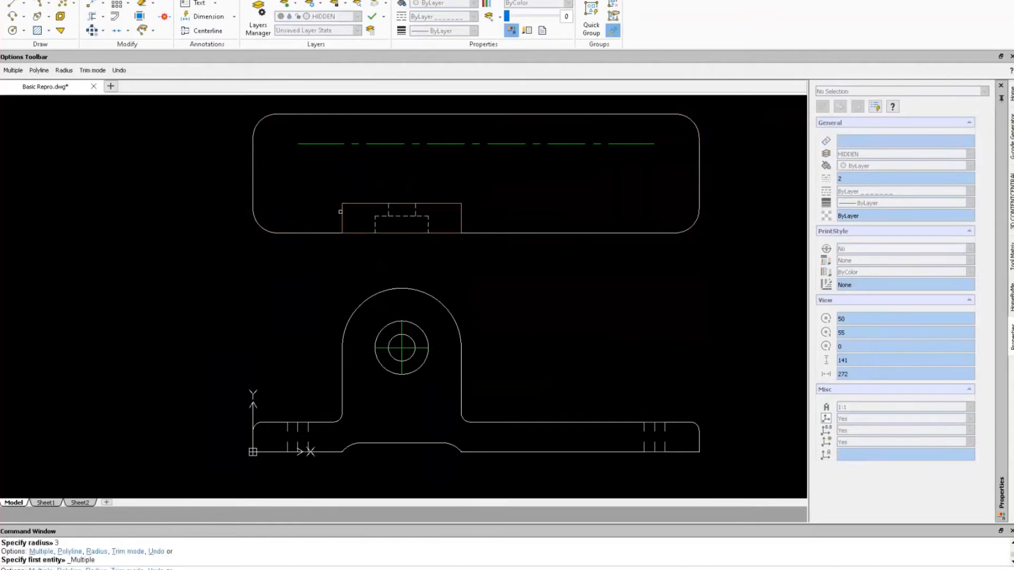
Round the small rectangle's top-left, top-right and bottom corners with radius 3.
left_click(344, 211)
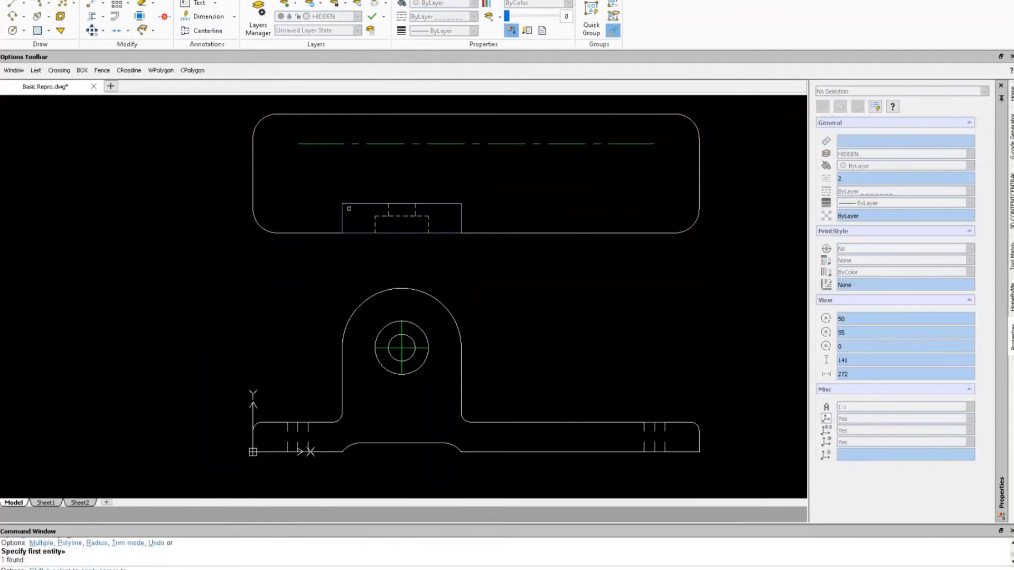
left_click(351, 204)
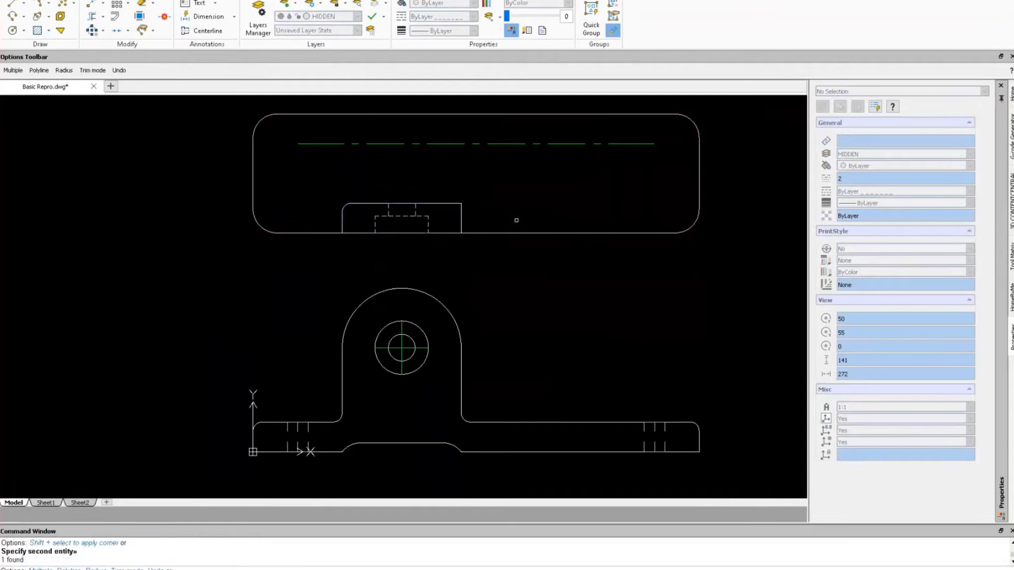
left_click(443, 203)
left_click(461, 212)
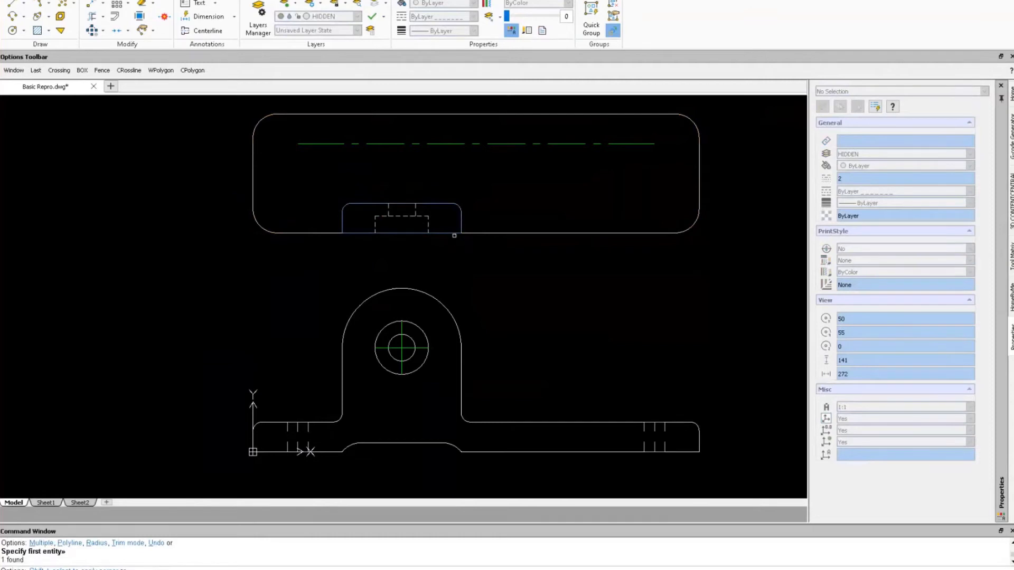
left_click(453, 232)
left_click(341, 218)
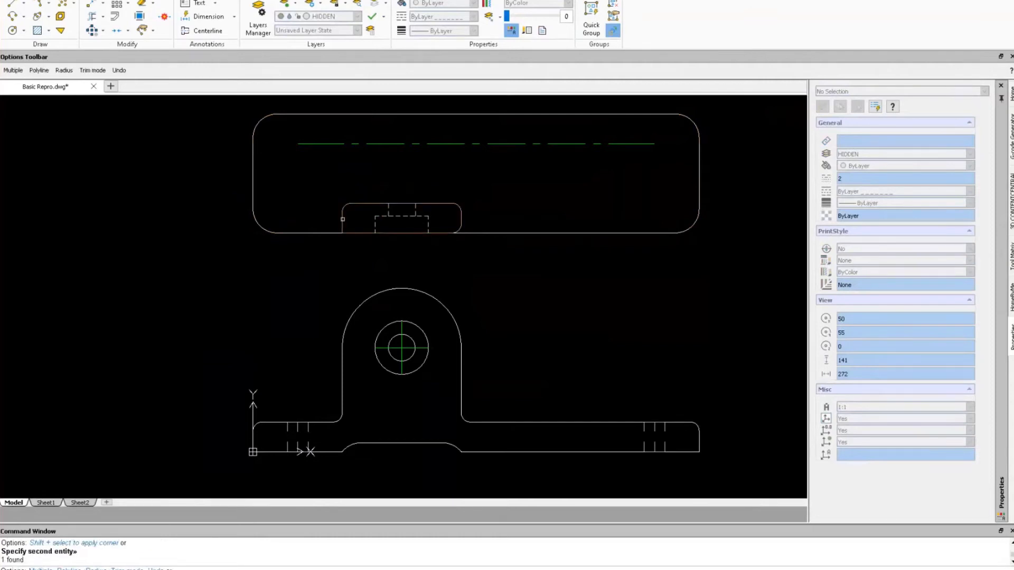
left_click(348, 233)
key("Escape")
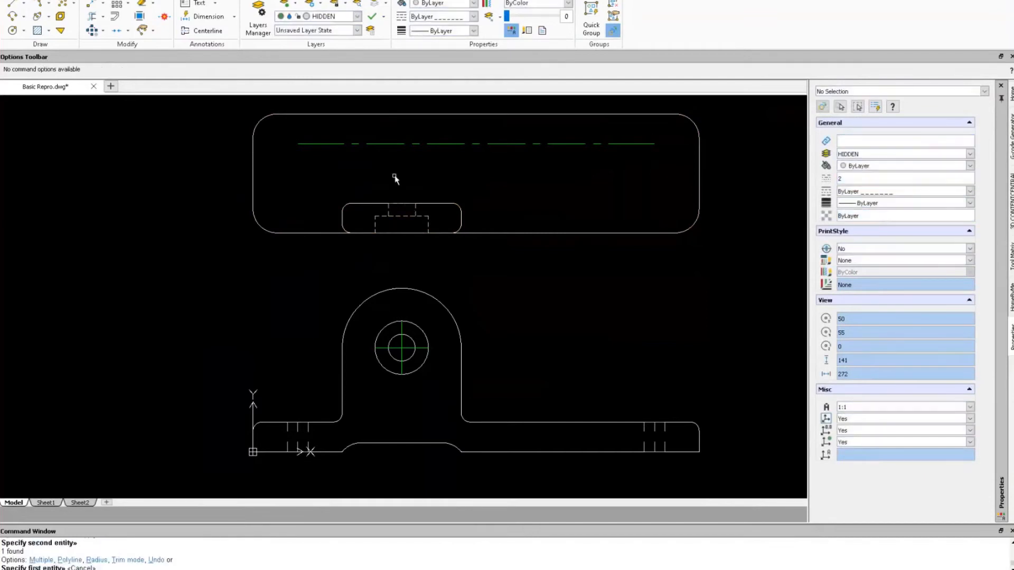
Show DEFPOINTS again and try lines from the slot corners to the top edge, then cancel.
left_click(358, 17)
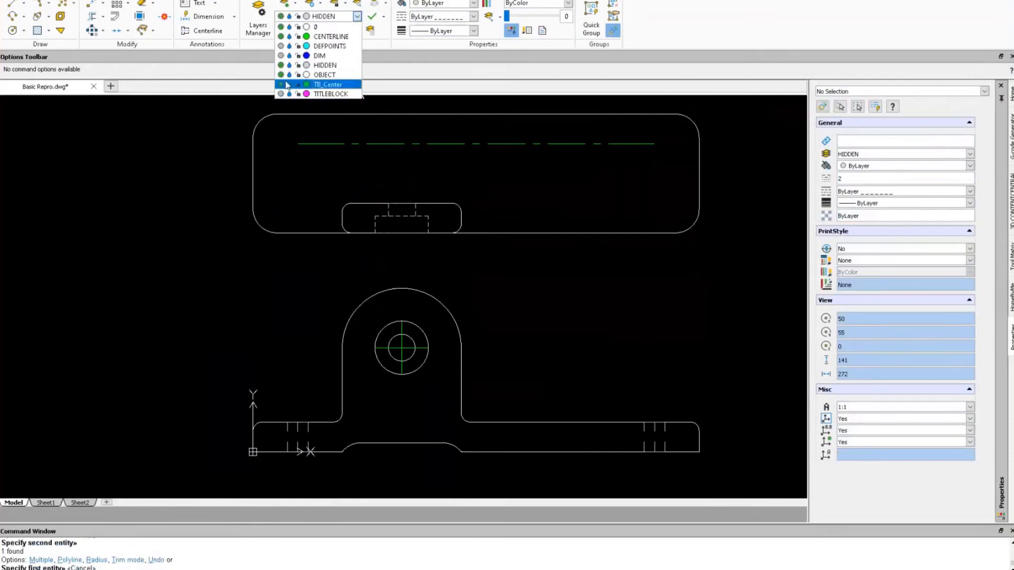
left_click(281, 47)
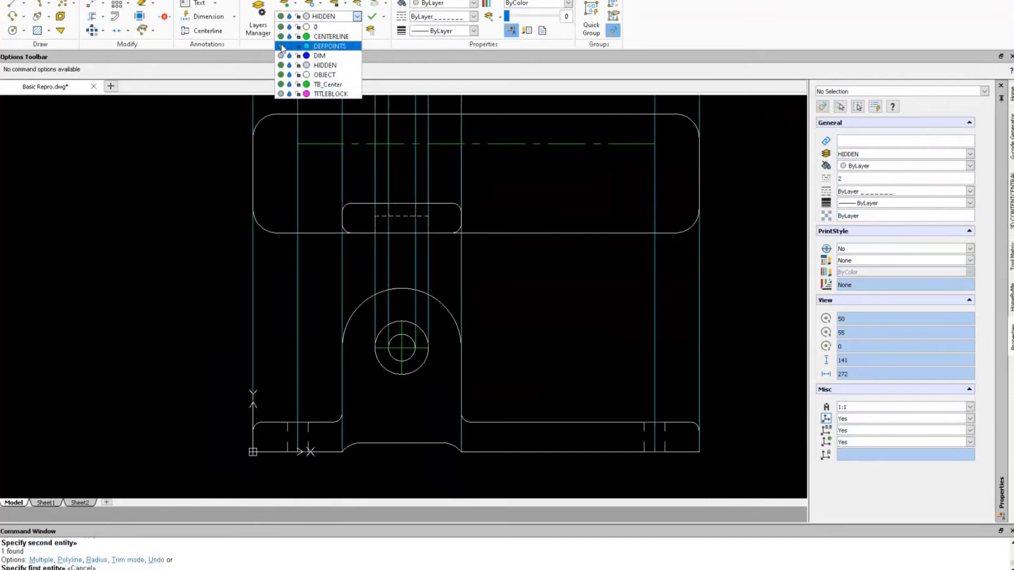
right_click_drag(167, 189, 97, 189)
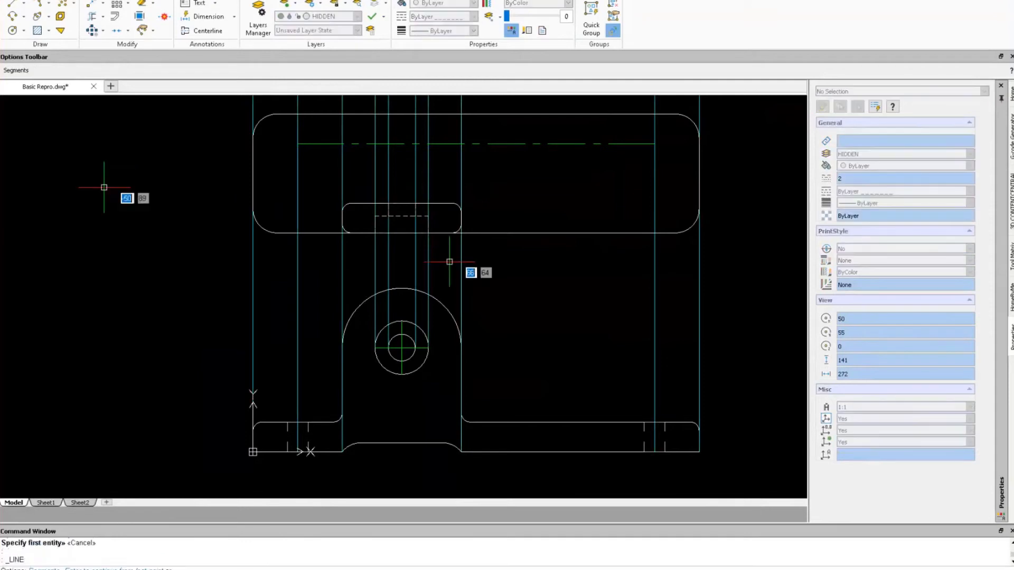
left_click(343, 233)
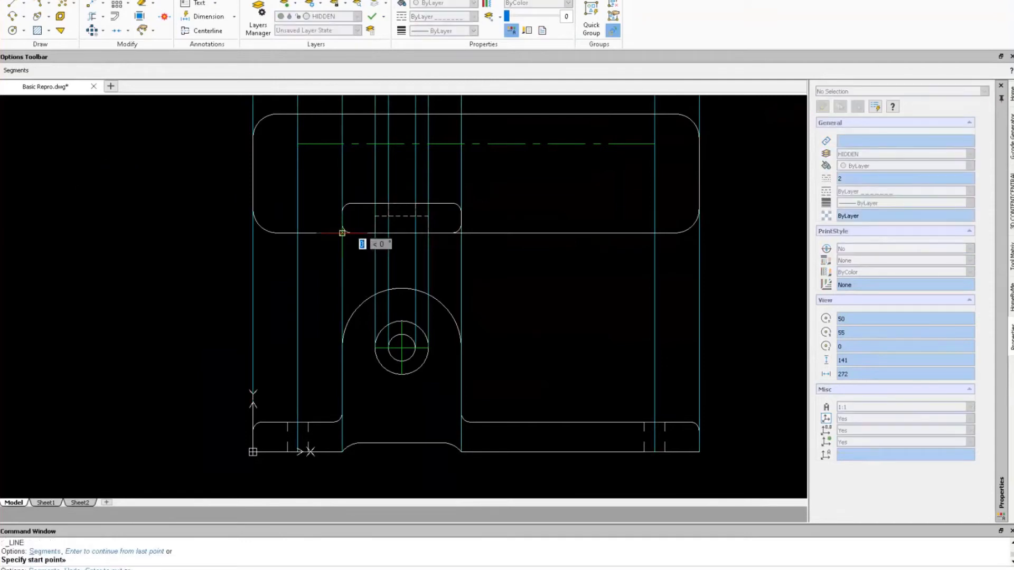
left_click(342, 114)
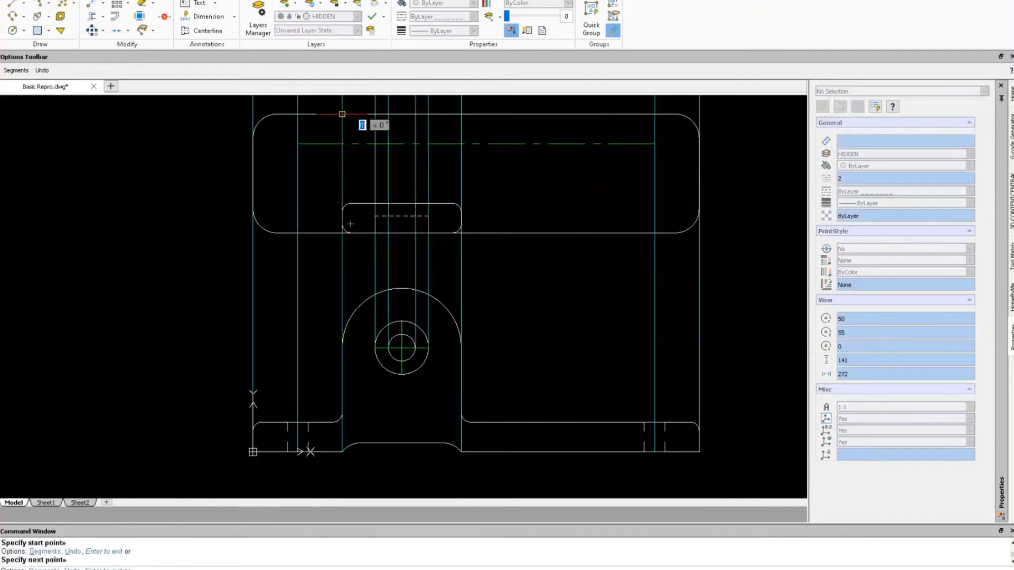
key("Escape")
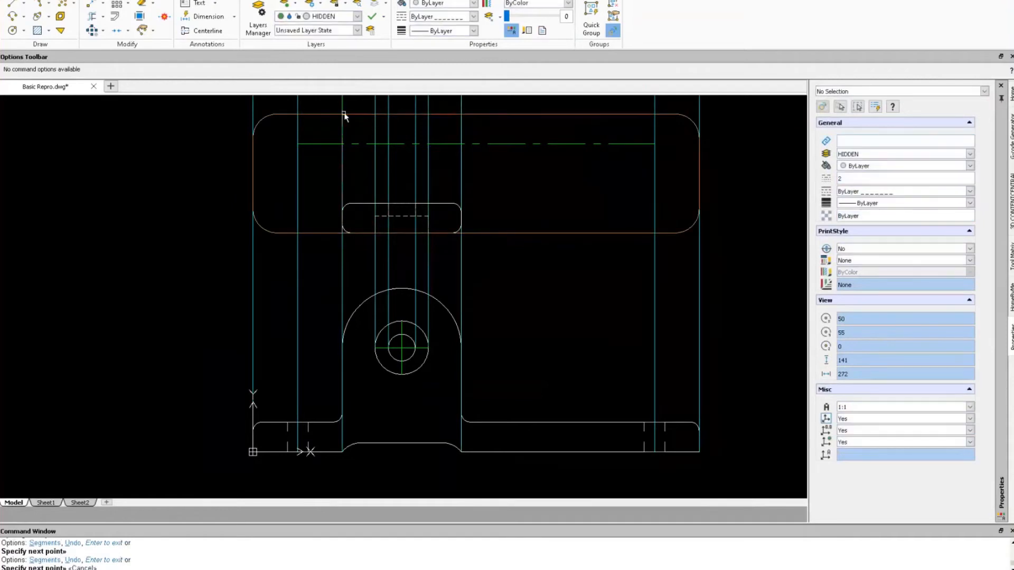
type("l")
key("Return")
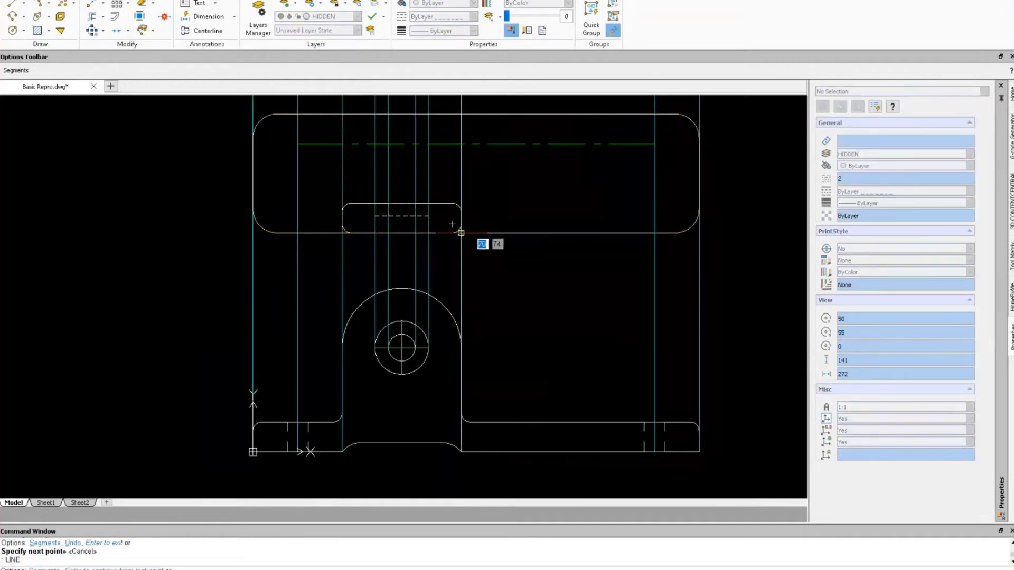
left_click(461, 114)
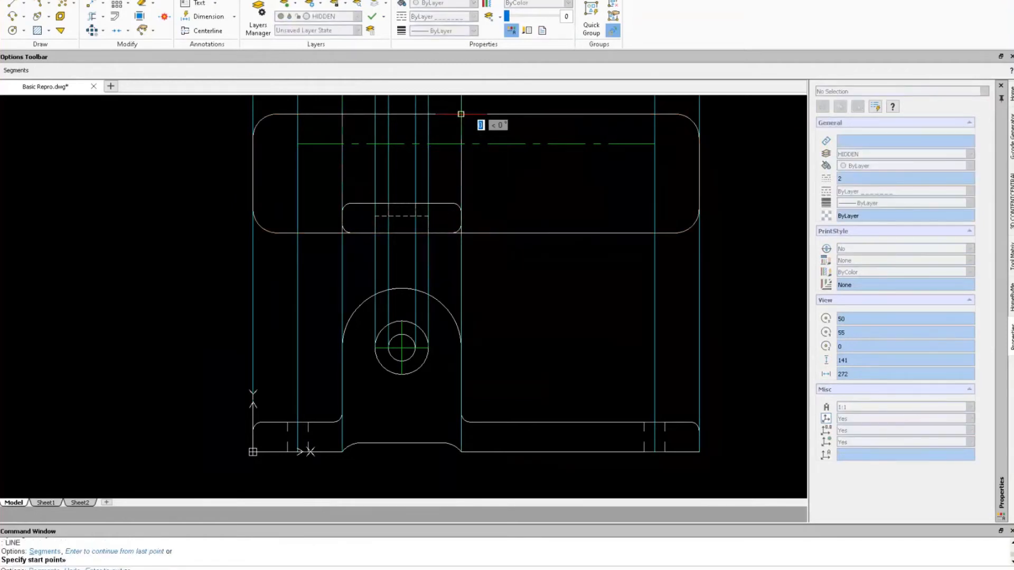
key("Escape")
Turn off the DEFPOINTS and DIM layers.
left_click(357, 17)
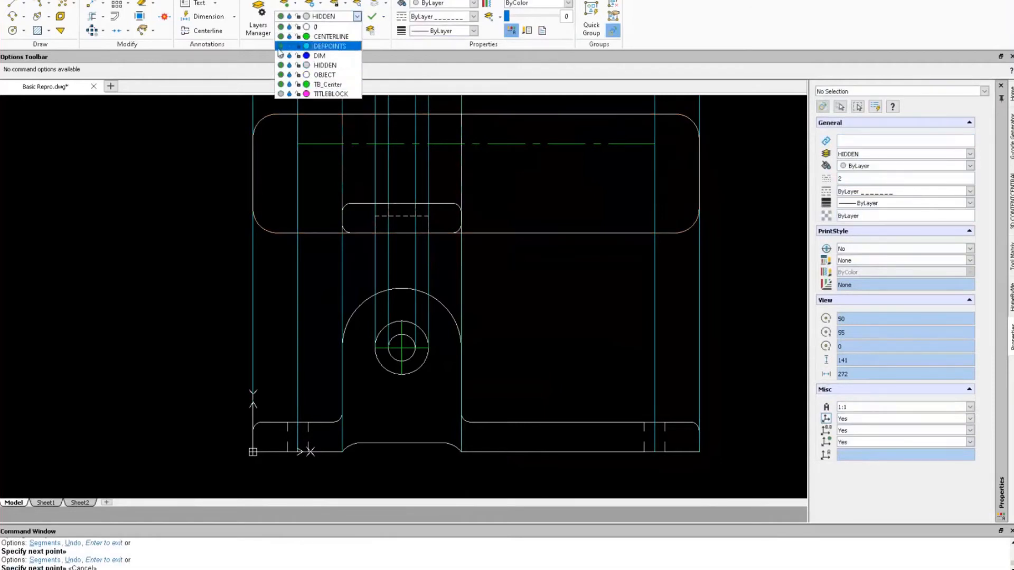
left_click(281, 46)
left_click(281, 55)
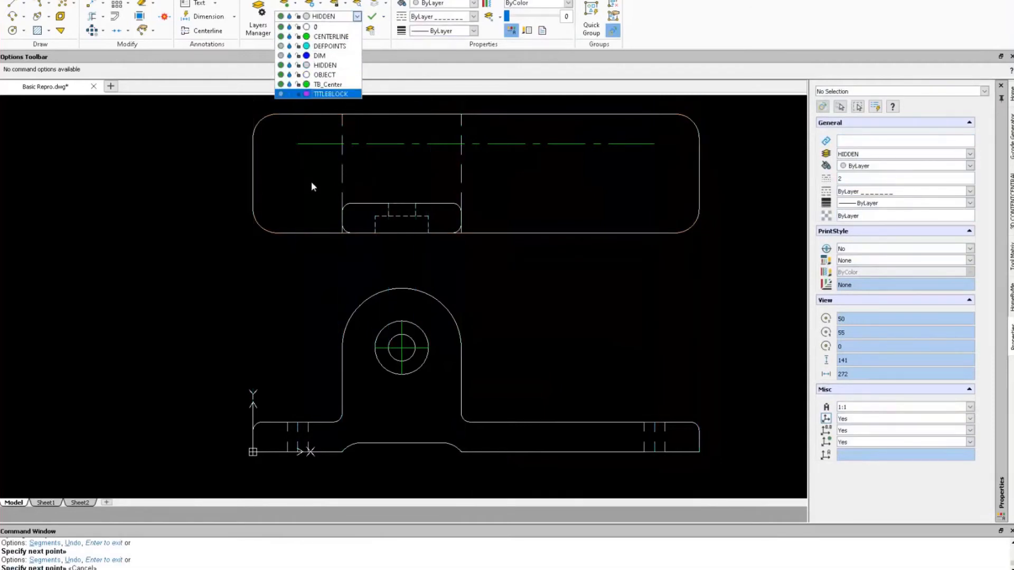
left_click(550, 201)
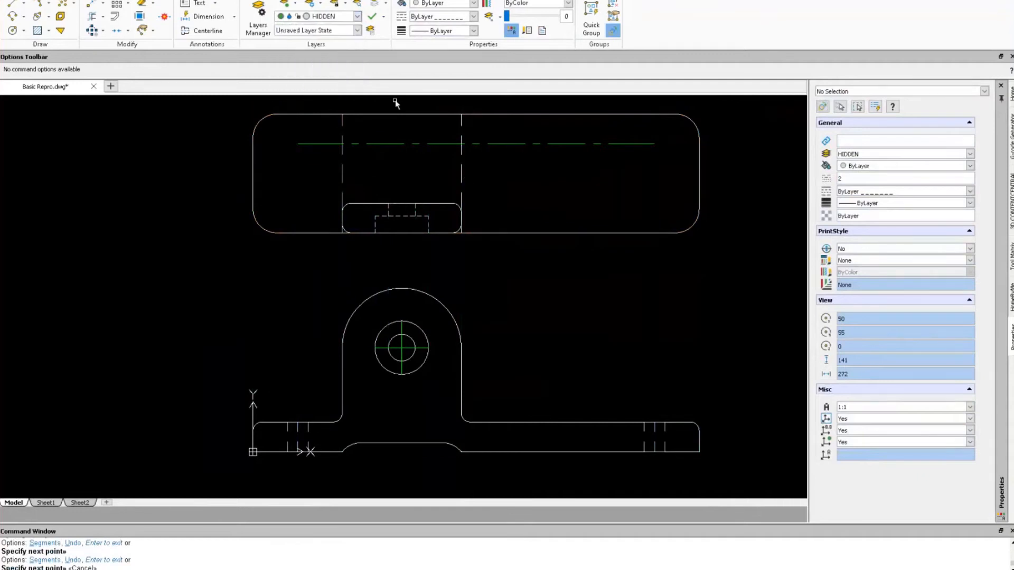
Insert a Toolbox thru hole, keeping Near side creation and Thru depth for a Ø7.0 drill.
left_click(381, 1)
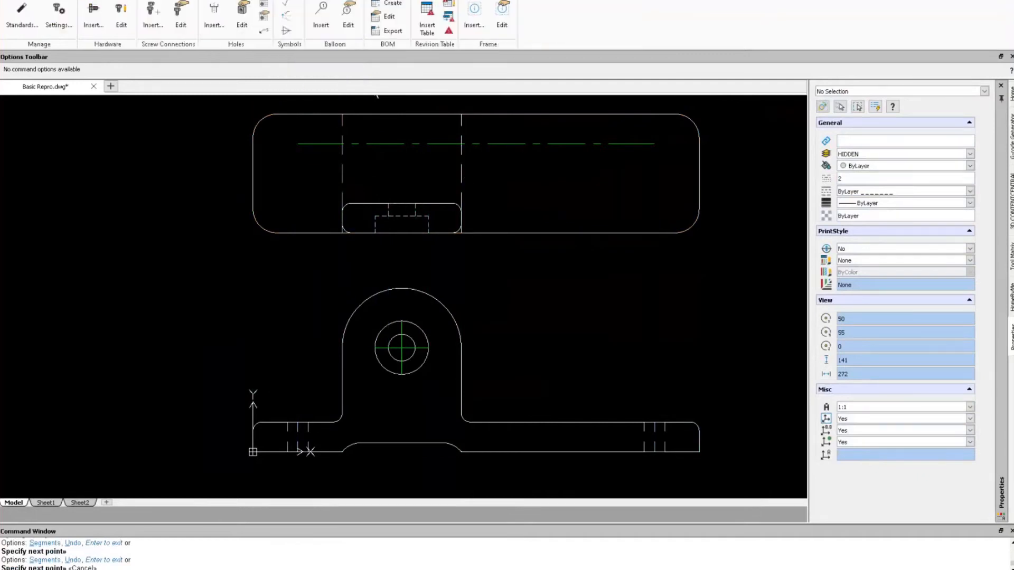
left_click(224, 17)
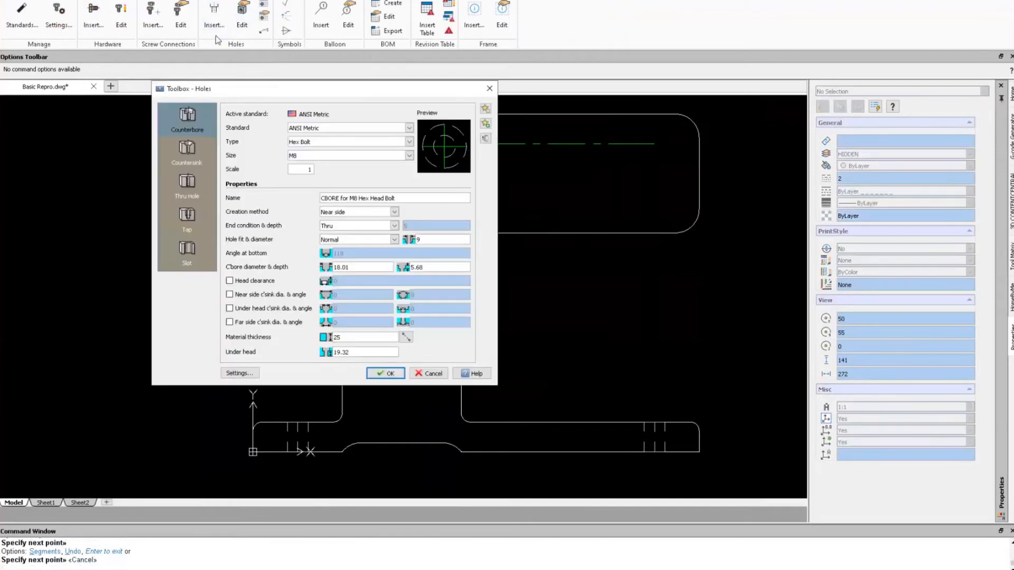
left_click(187, 185)
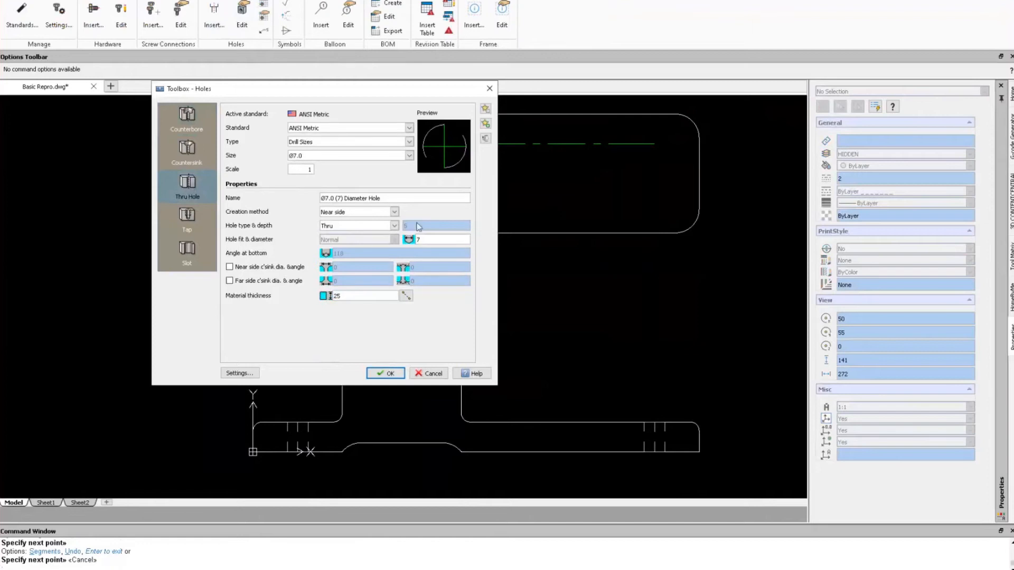
left_click(395, 212)
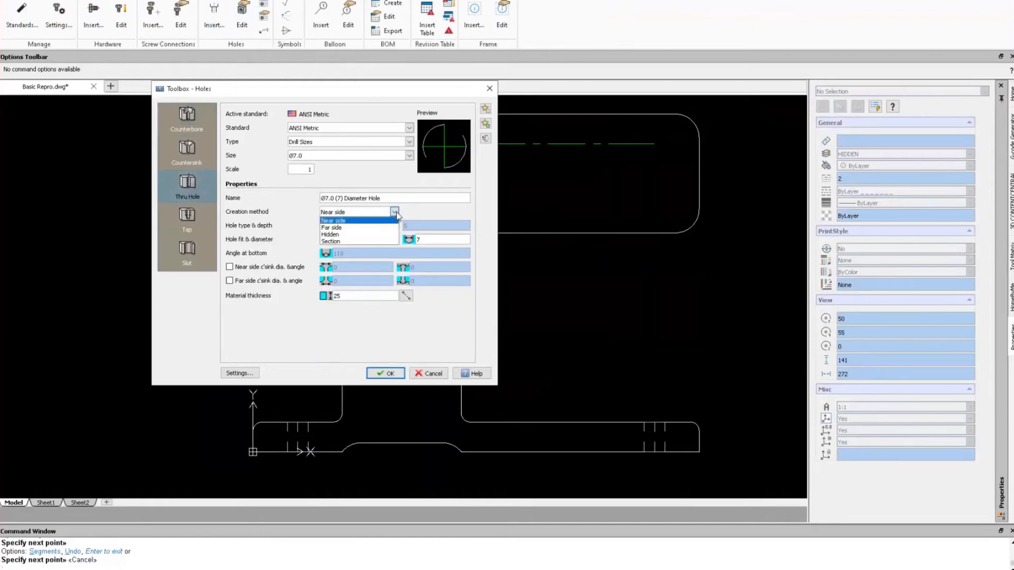
left_click(395, 212)
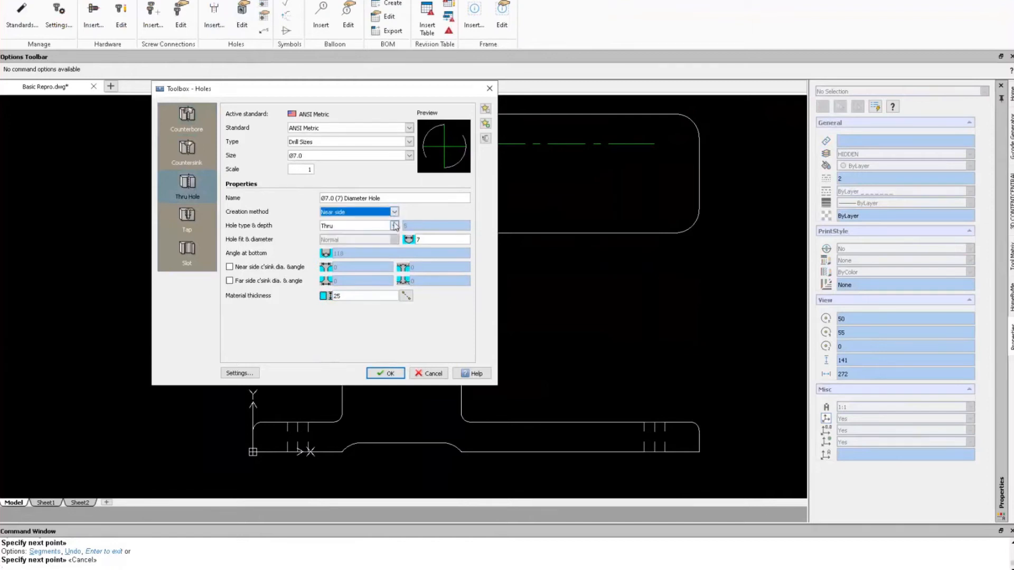
left_click(395, 226)
left_click(395, 226)
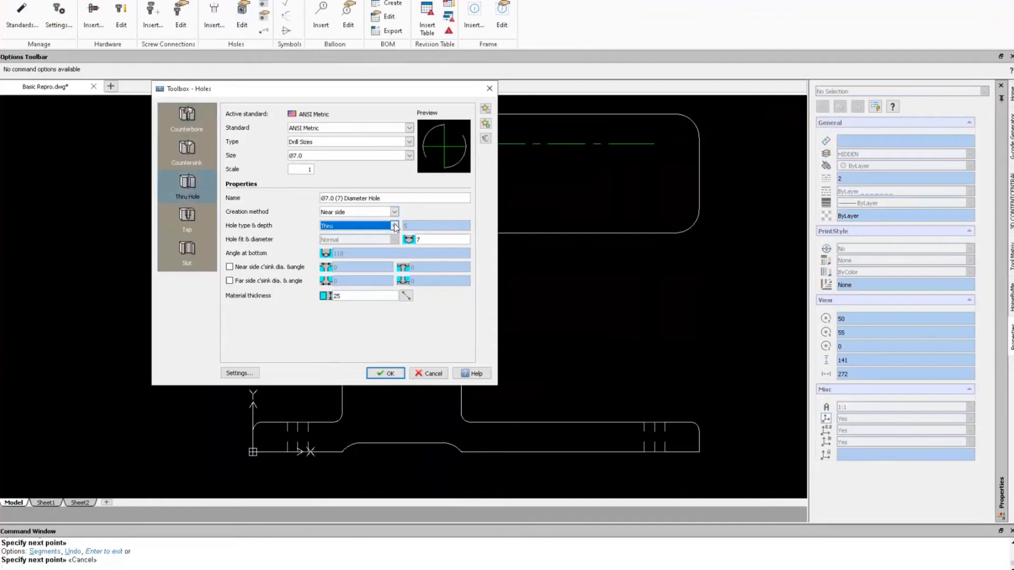
left_click(303, 167)
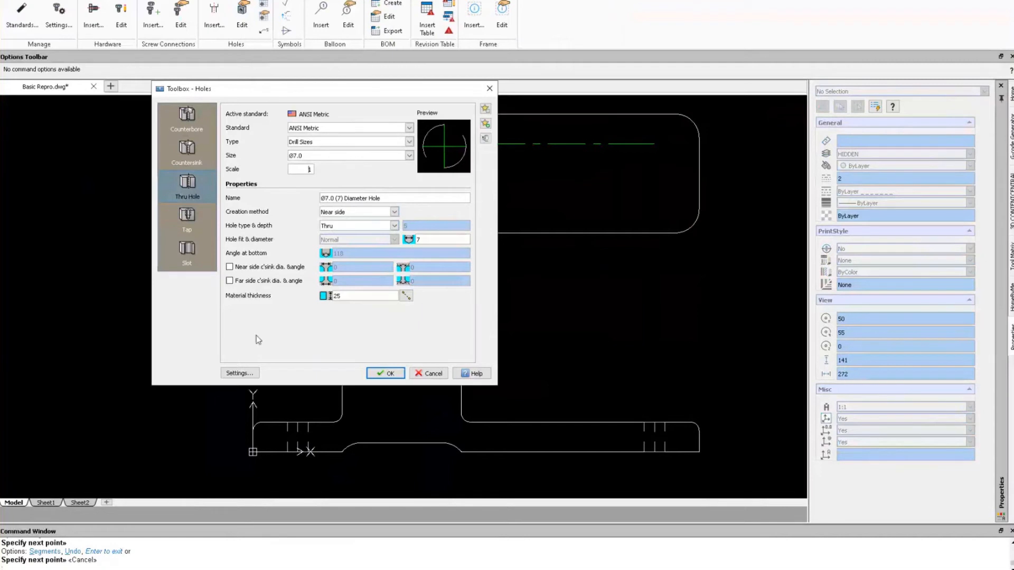
left_click(239, 373)
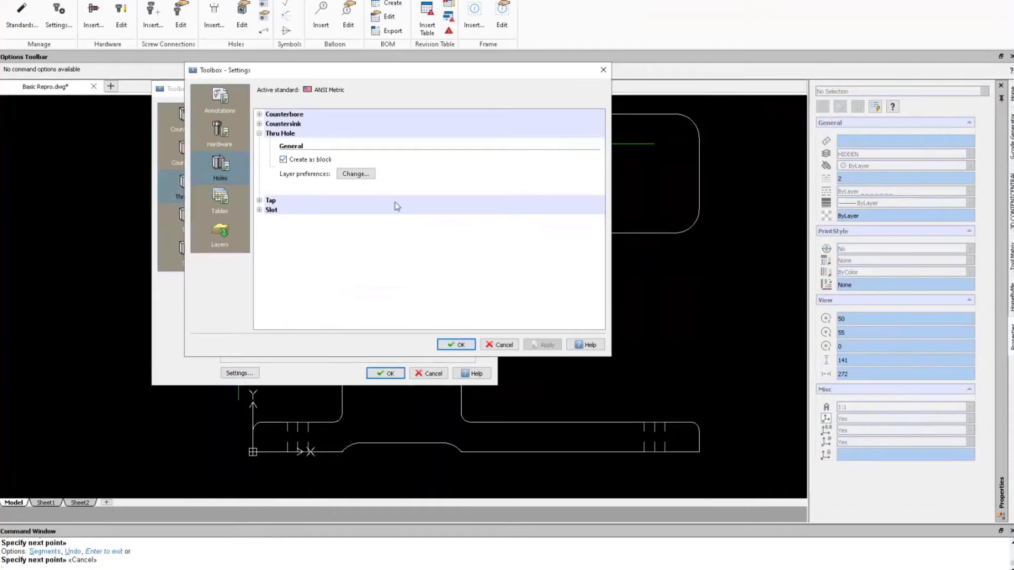
left_click(356, 174)
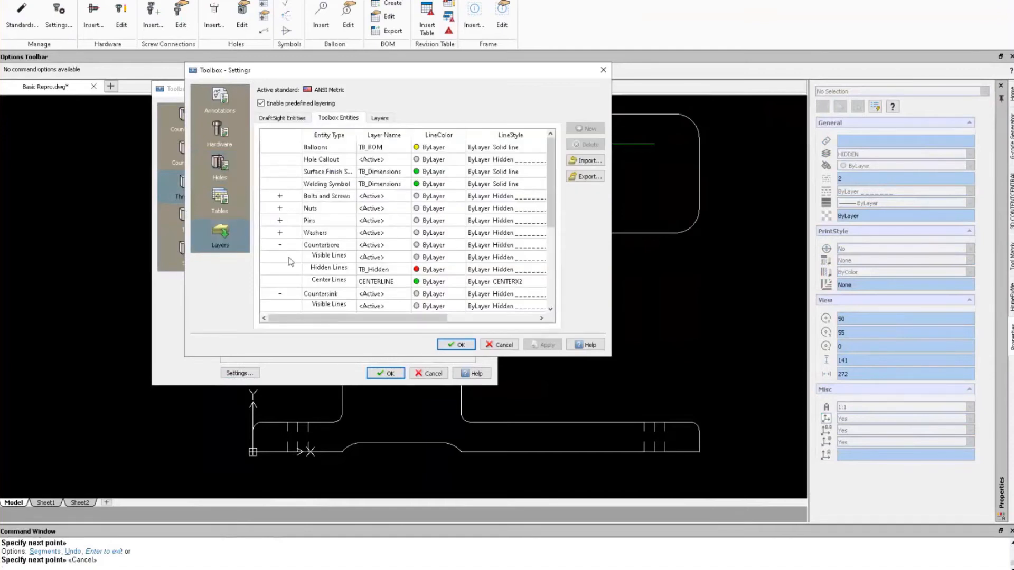
scroll(291, 261, "down", 3)
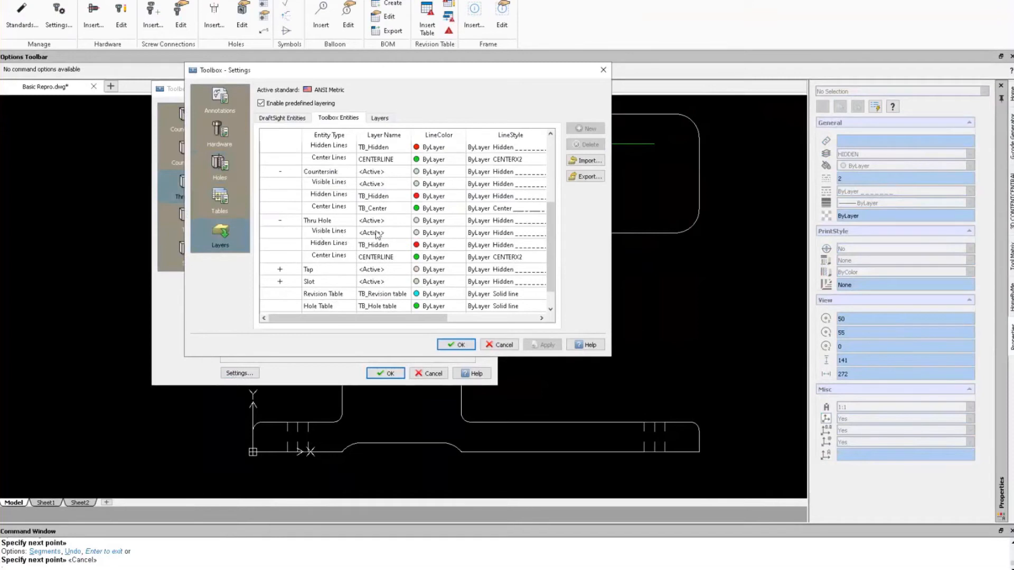
left_click(456, 345)
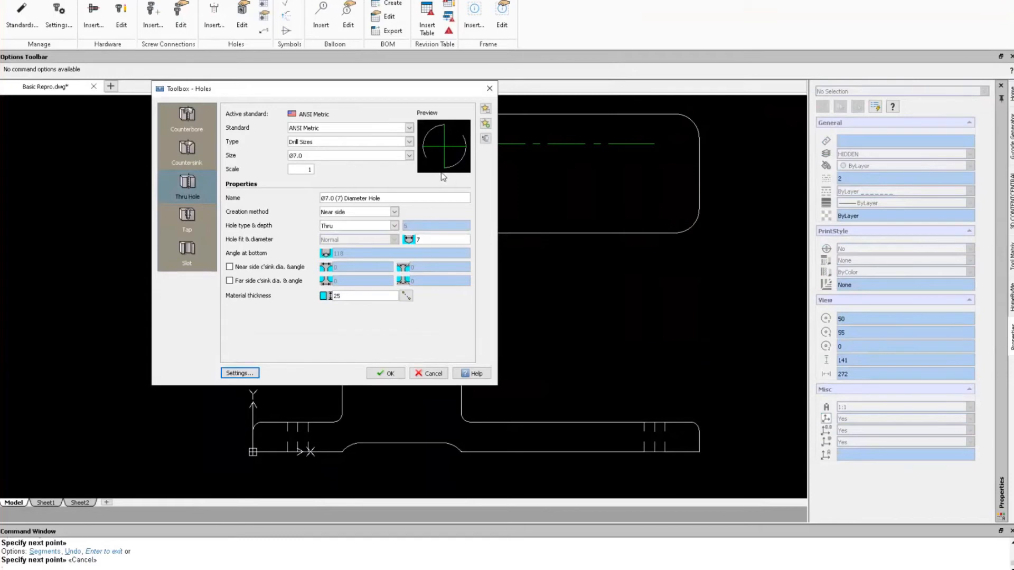
left_click(386, 375)
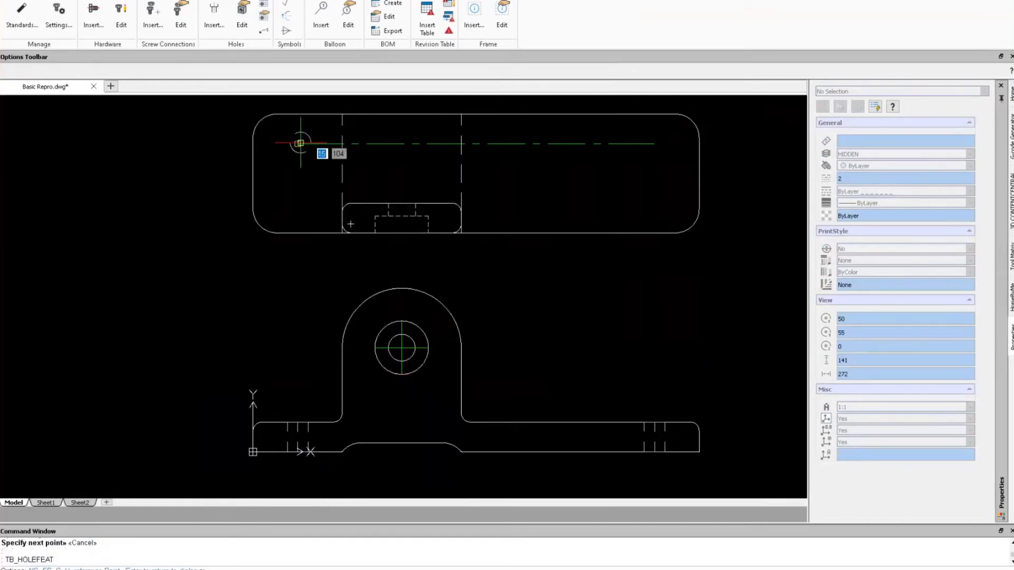
Place trial holes at both ends of the top-view centerline, accepting the default rotation.
left_click(301, 143)
key("Return")
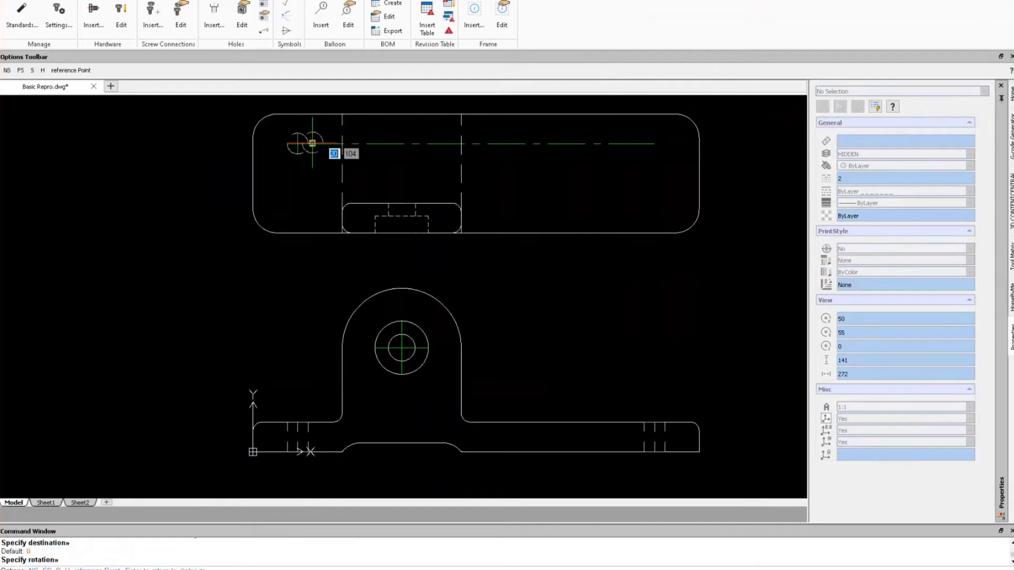
left_click(655, 143)
key("Return")
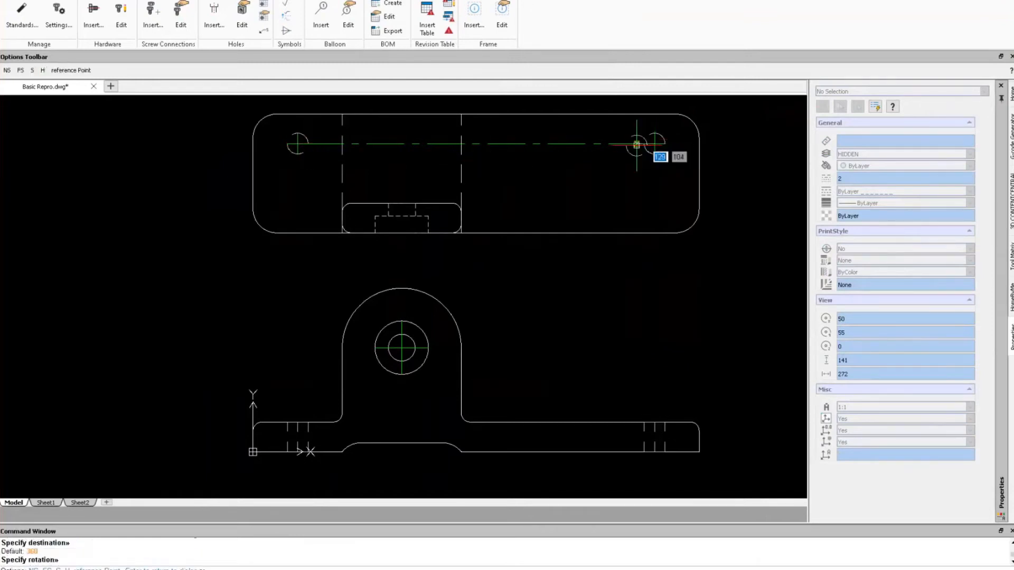
key("Escape")
Undo the view pan and the two trial holes.
scroll(447, 150, "down", 1)
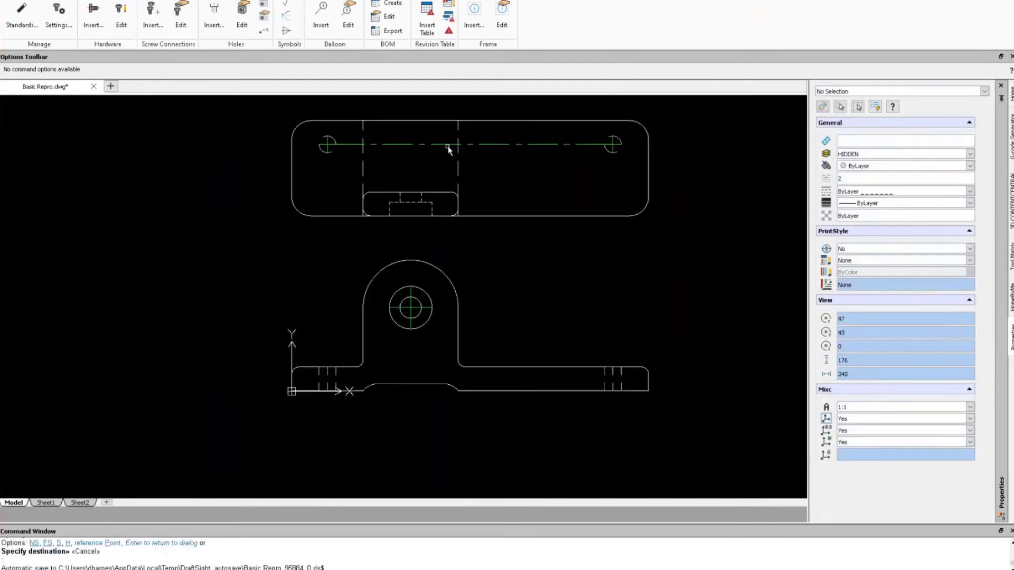
scroll(447, 150, "up", 1)
middle_click_drag(446, 149, 416, 194)
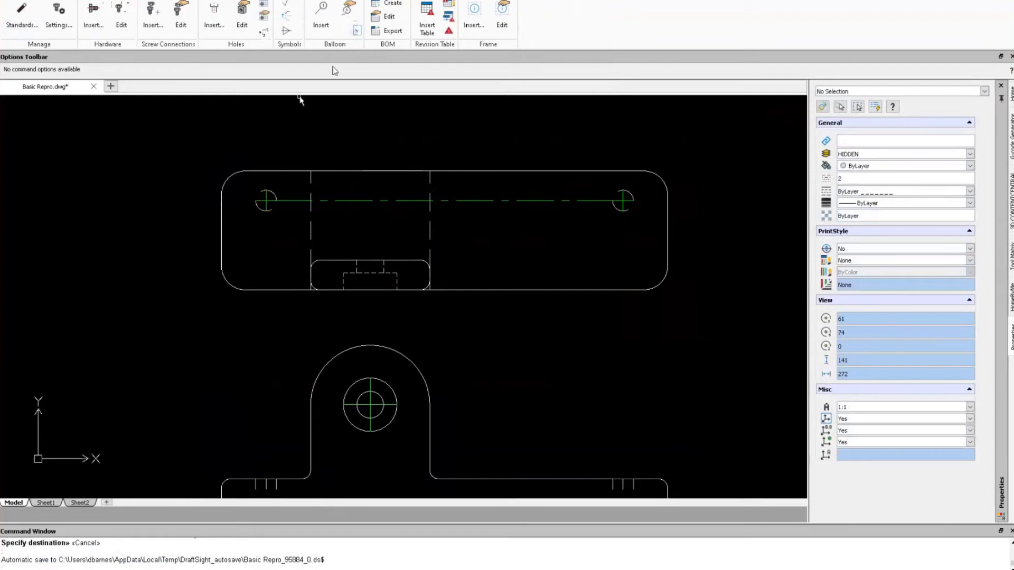
key("ctrl+z")
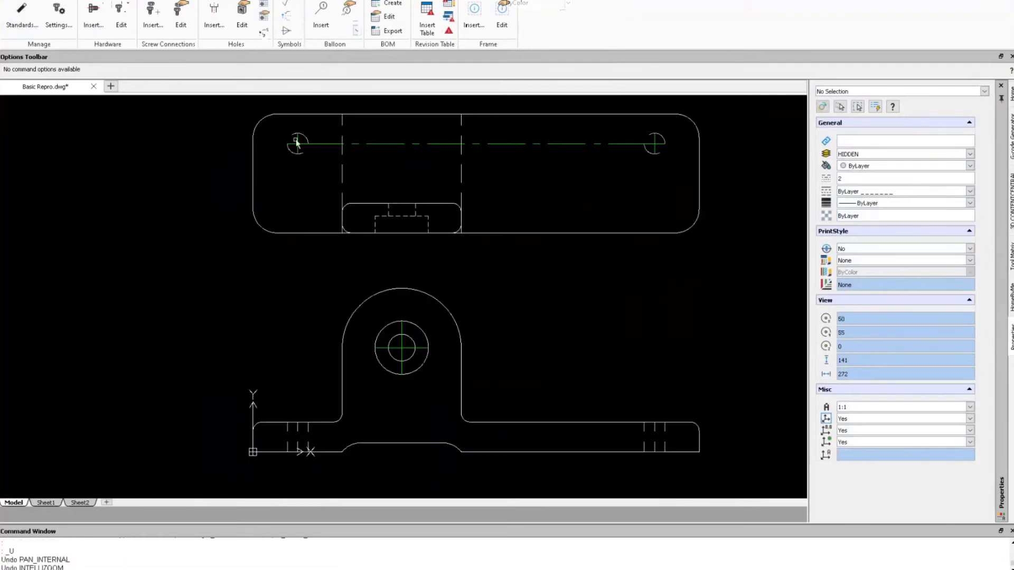
key("ctrl+z")
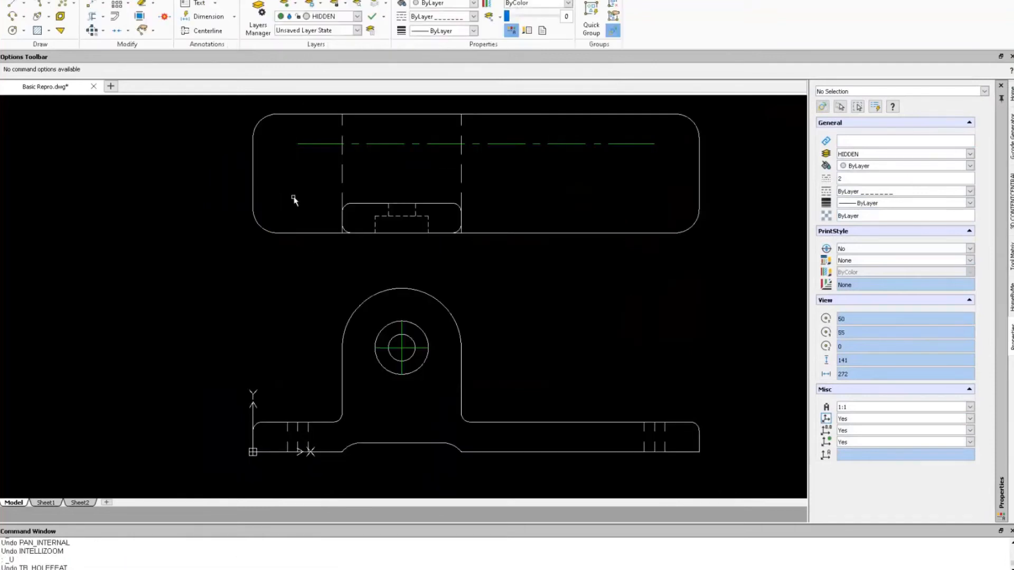
Make OBJECT the current layer and start a hole insert with the thru-hole settings.
left_click(357, 16)
left_click(320, 75)
left_click(379, 1)
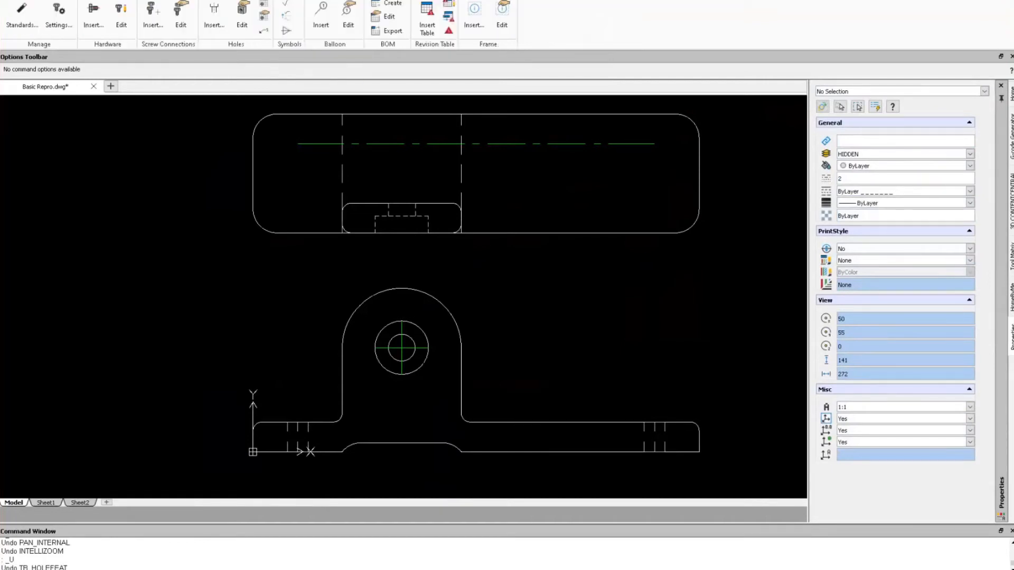
left_click(216, 9)
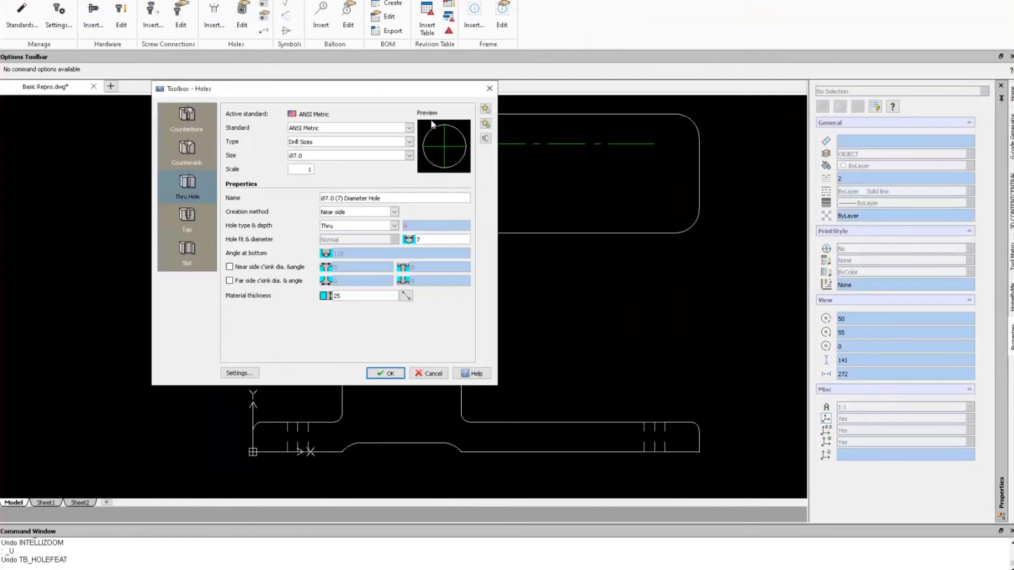
left_click(385, 375)
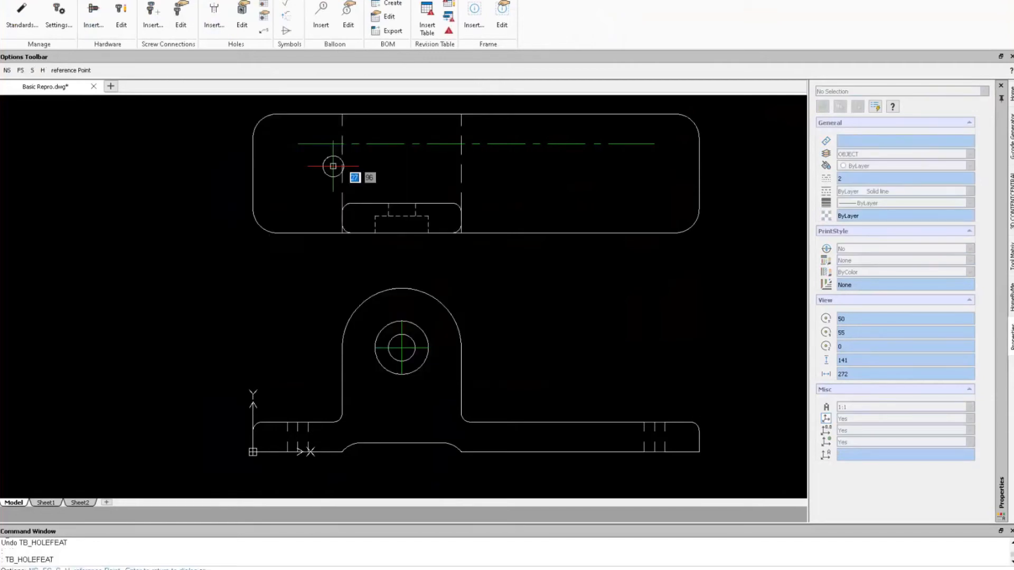
Place Ø7 thru holes at the centerline's left and right ends at 0° rotation.
left_click(297, 143)
left_click(321, 144)
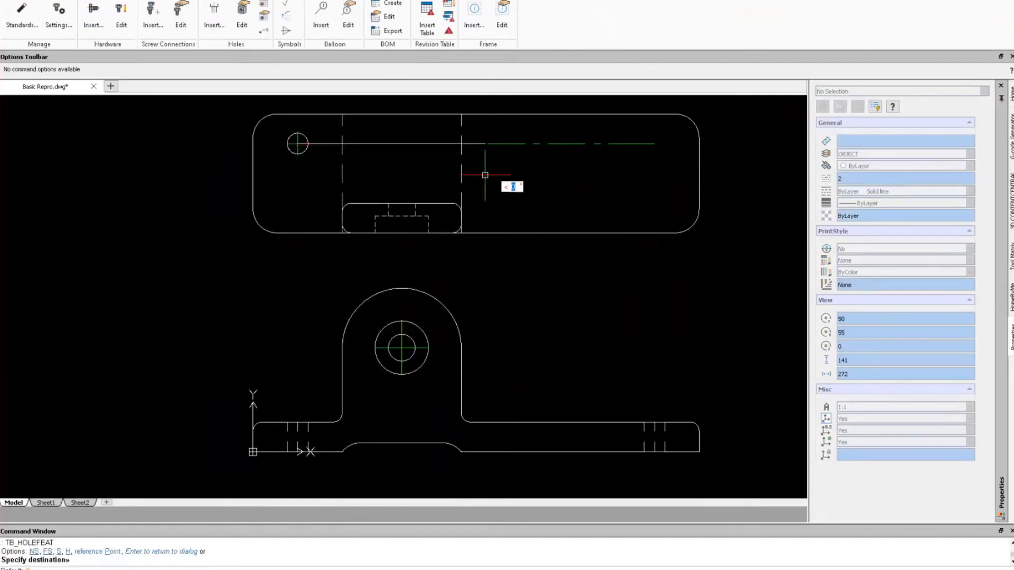
left_click(506, 143)
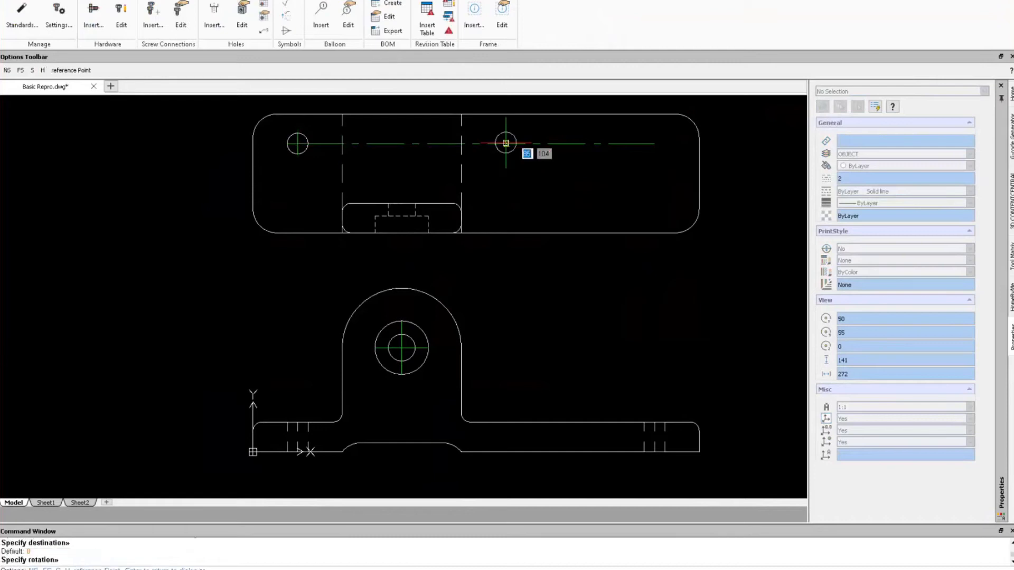
left_click(655, 143)
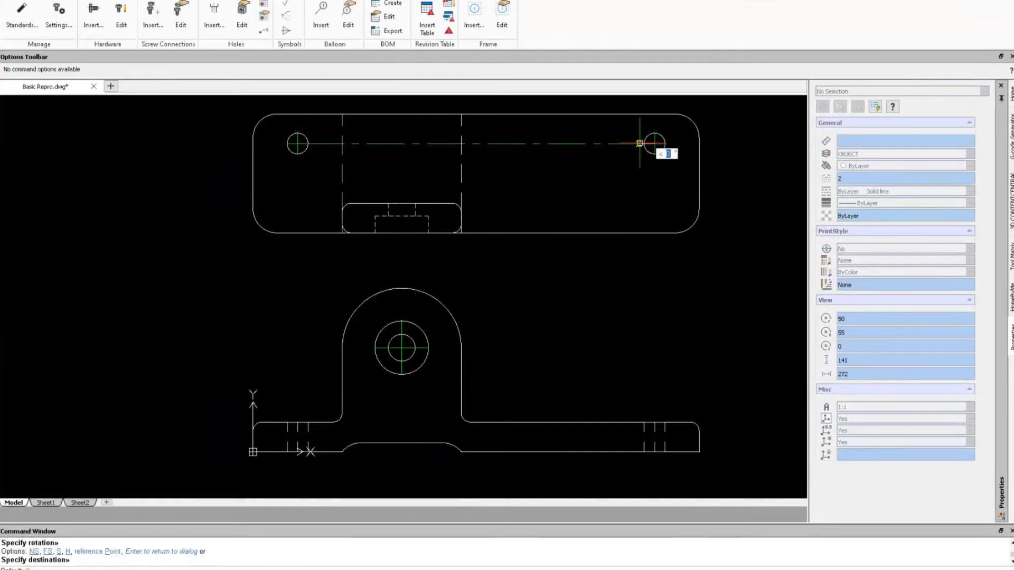
left_click(640, 143)
key("Escape")
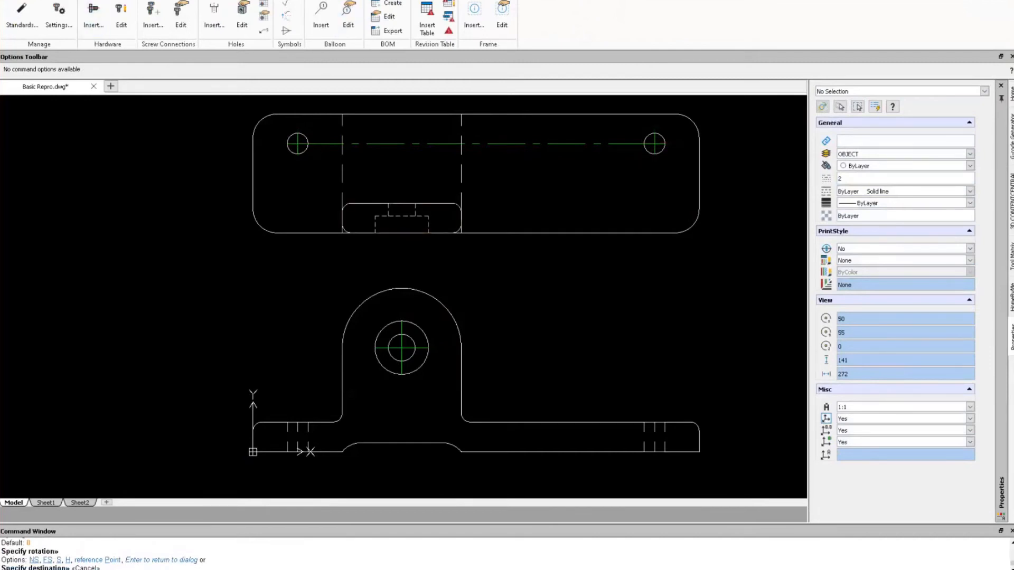
Set DIM as the current layer, dismiss the hidden-layer warning, and switch DIM back on.
left_click(32, 0)
left_click(358, 18)
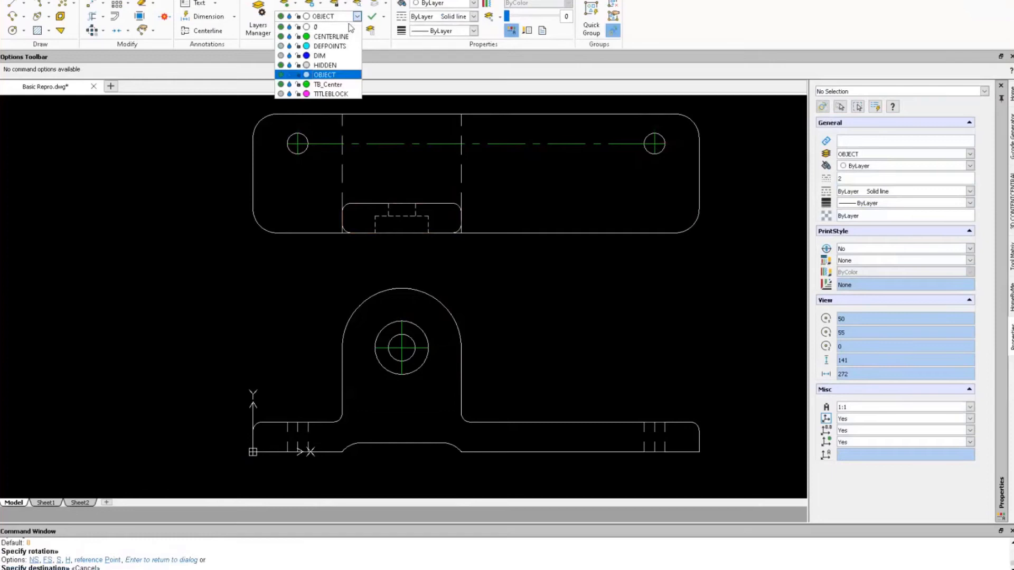
left_click(321, 56)
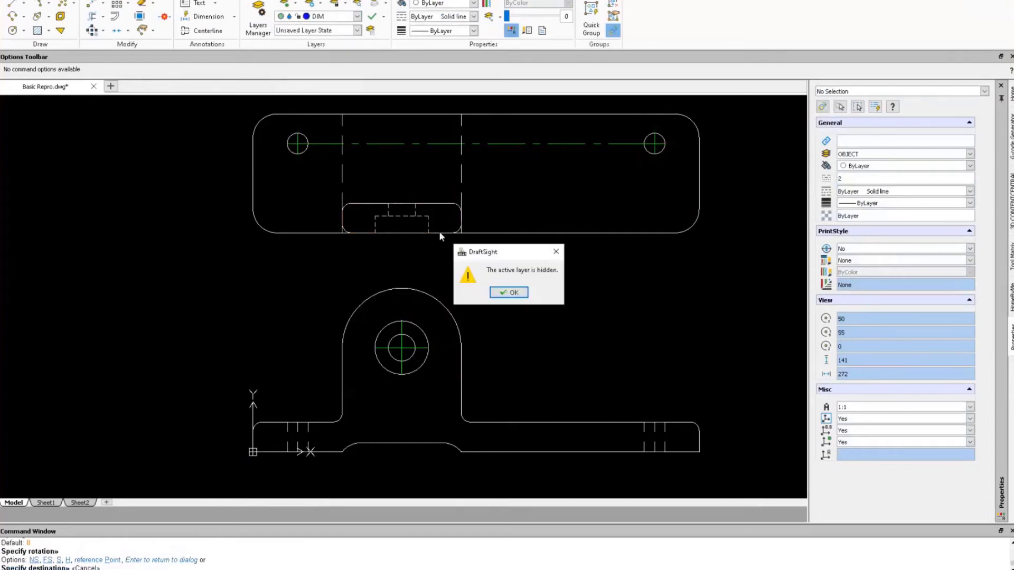
left_click(502, 294)
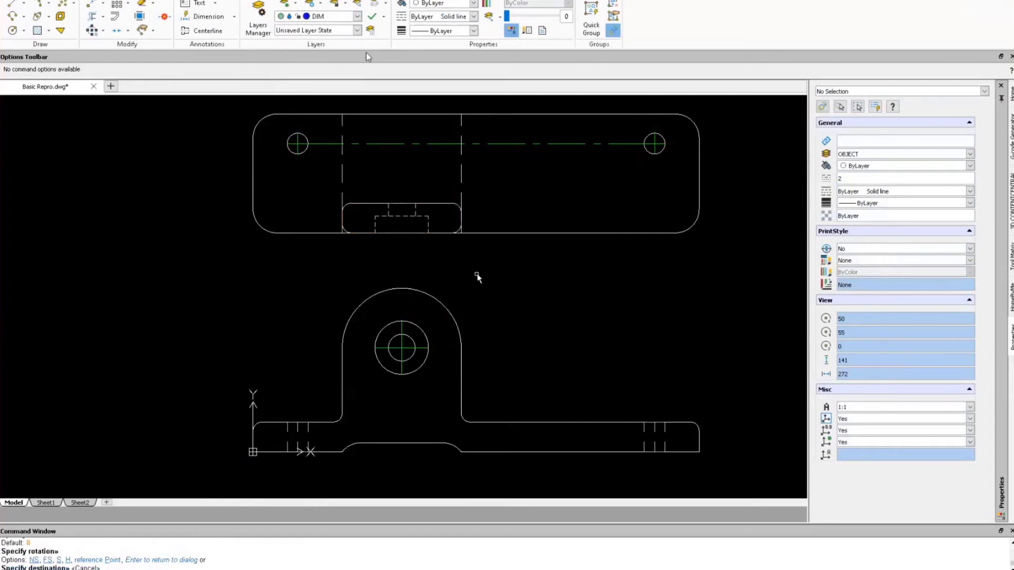
left_click(358, 16)
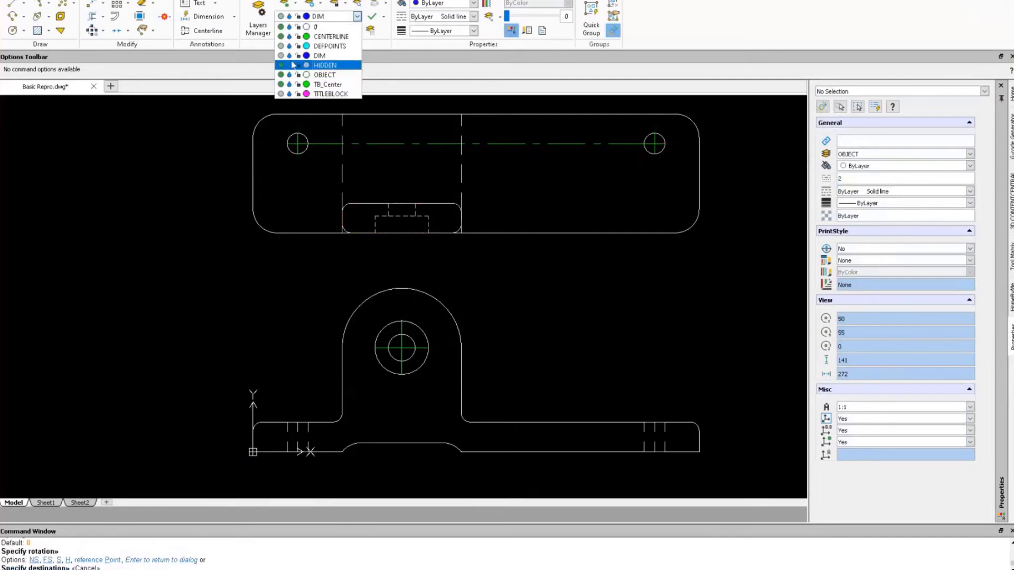
left_click(281, 56)
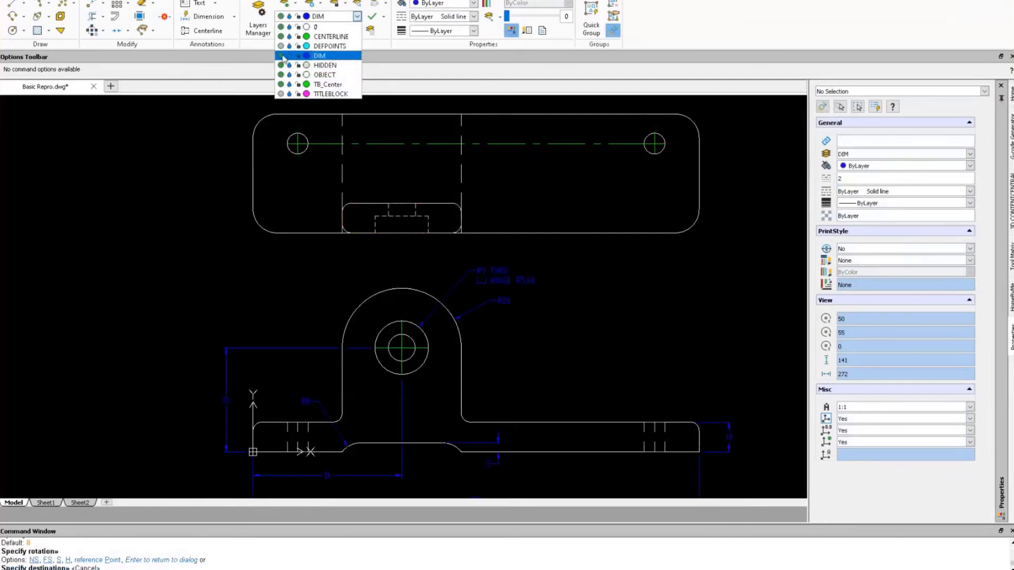
left_click(592, 324)
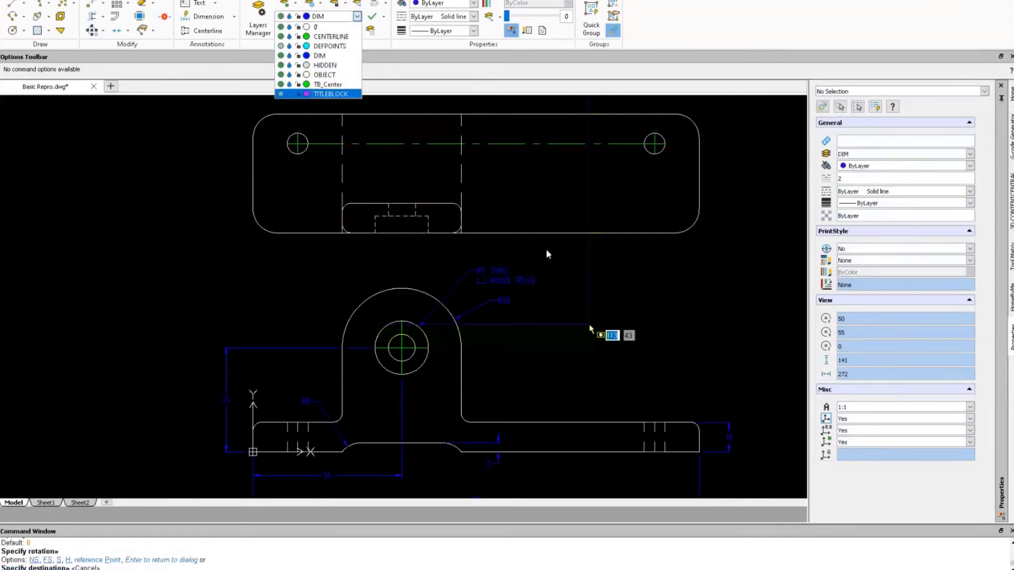
key("Escape")
right_click_drag(595, 316, 600, 292)
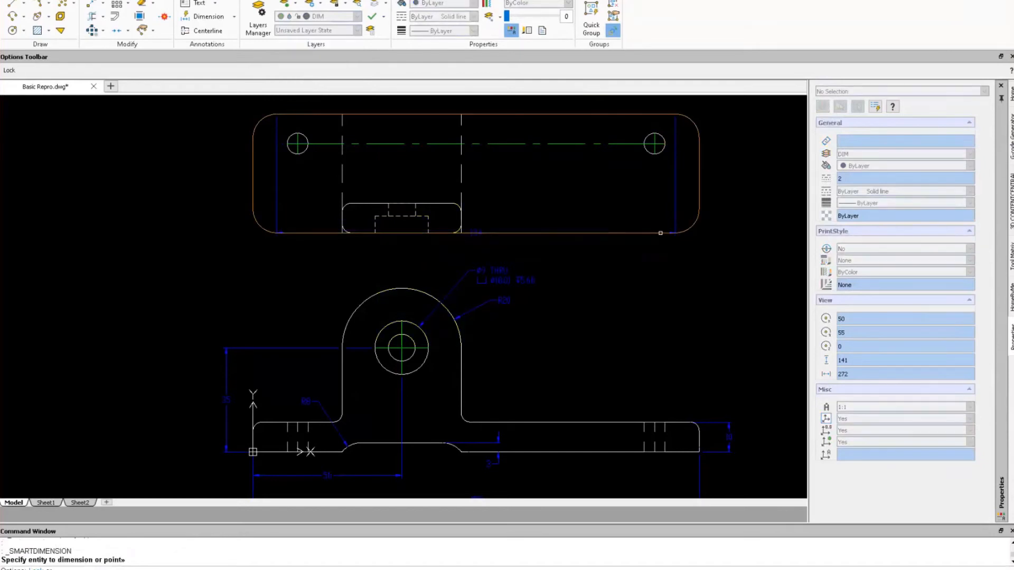
Add the overall vertical height dimension on the right side of the top view.
left_click(660, 231)
left_click(728, 169)
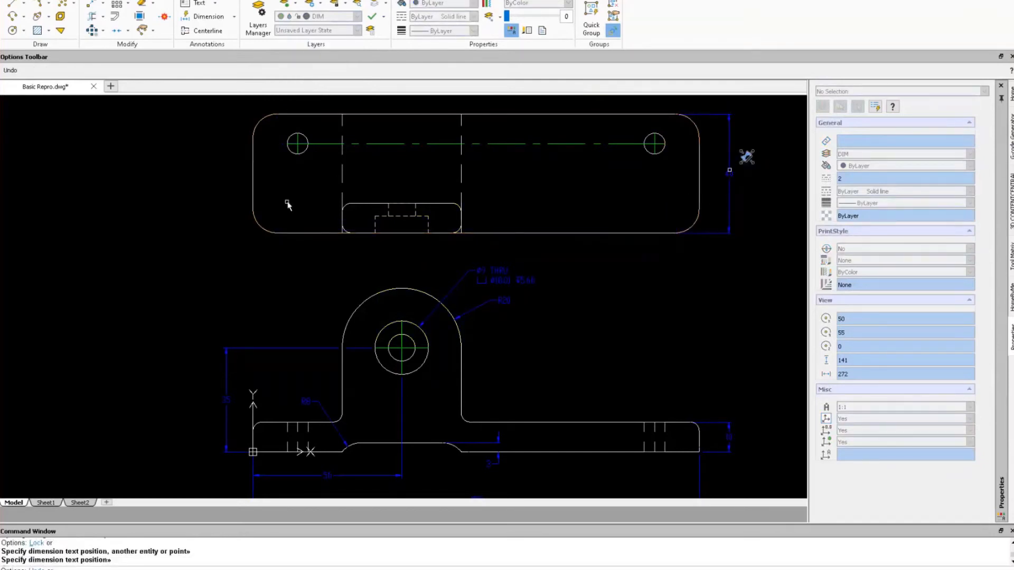
left_click(263, 230)
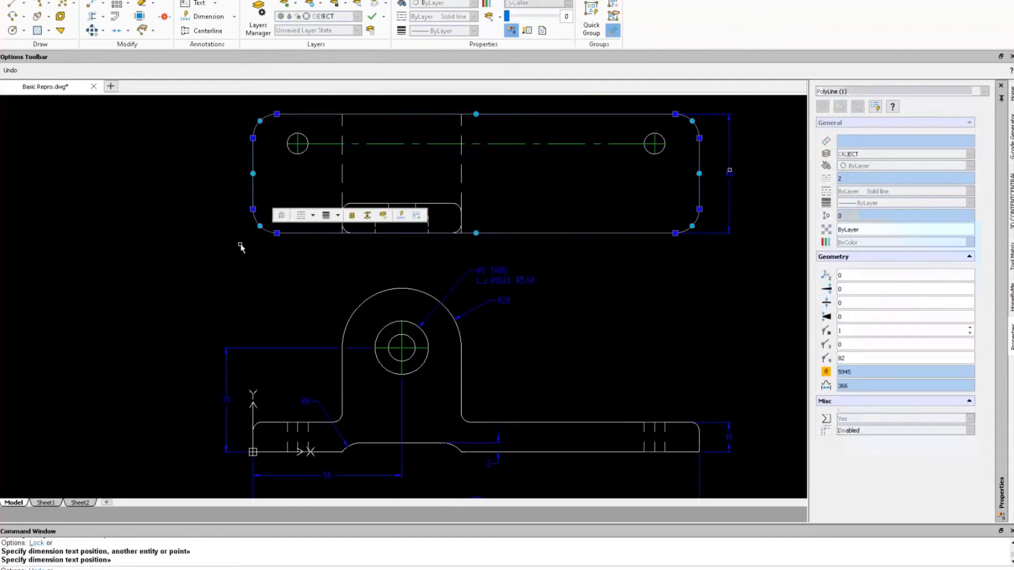
key("Escape")
key("Escape")
Dimension the top view's lower-left rounded corner as R8.
right_click(219, 237)
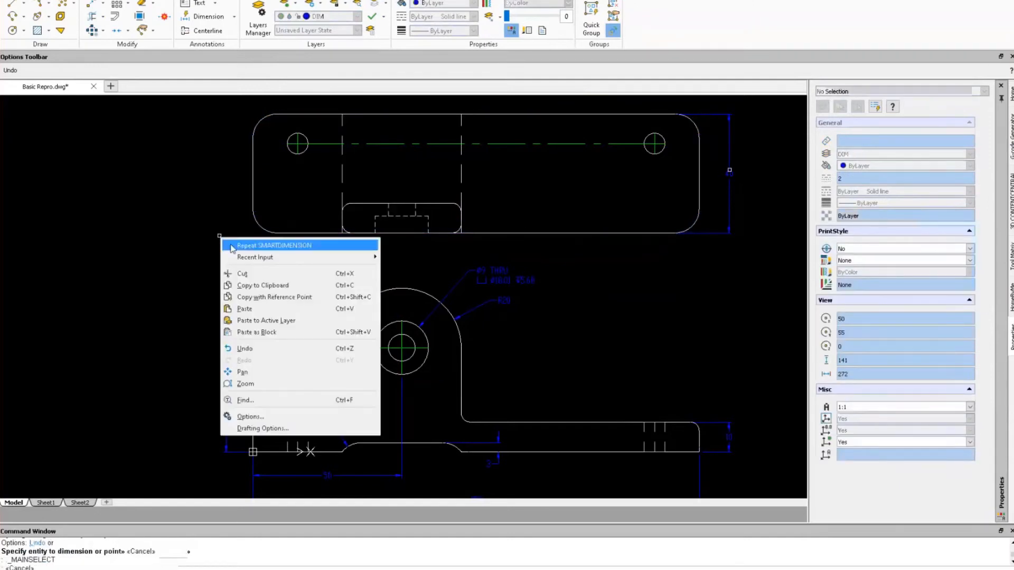
left_click(243, 246)
left_click(264, 231)
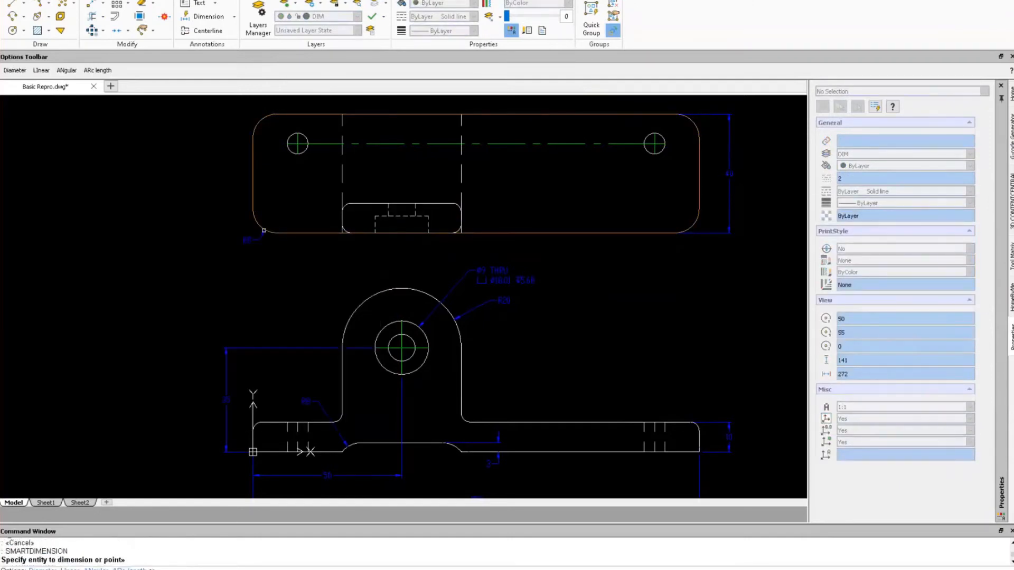
left_click(234, 229)
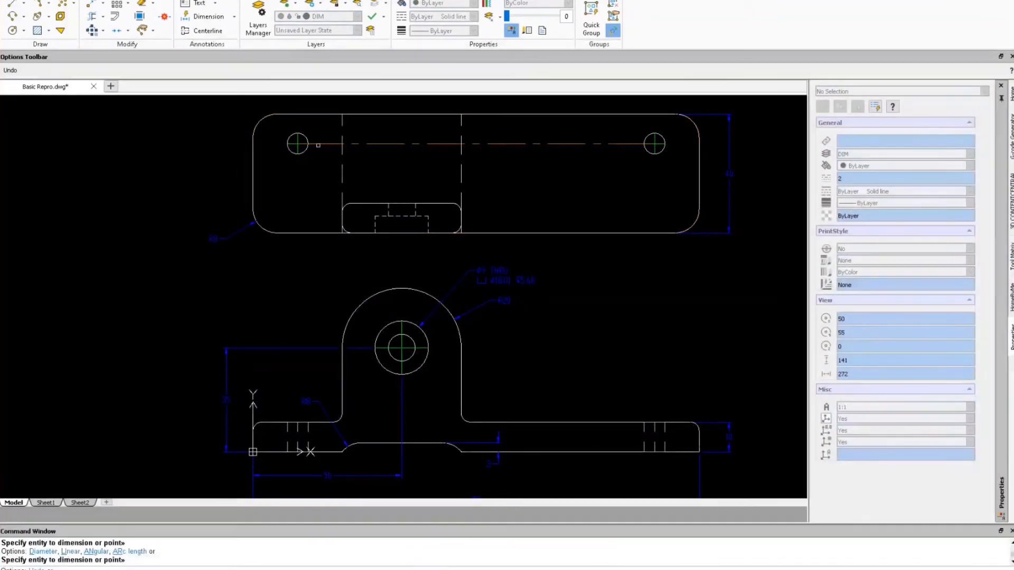
Finish placing the R8 radius label and begin dimensioning the top edge.
left_click(318, 145)
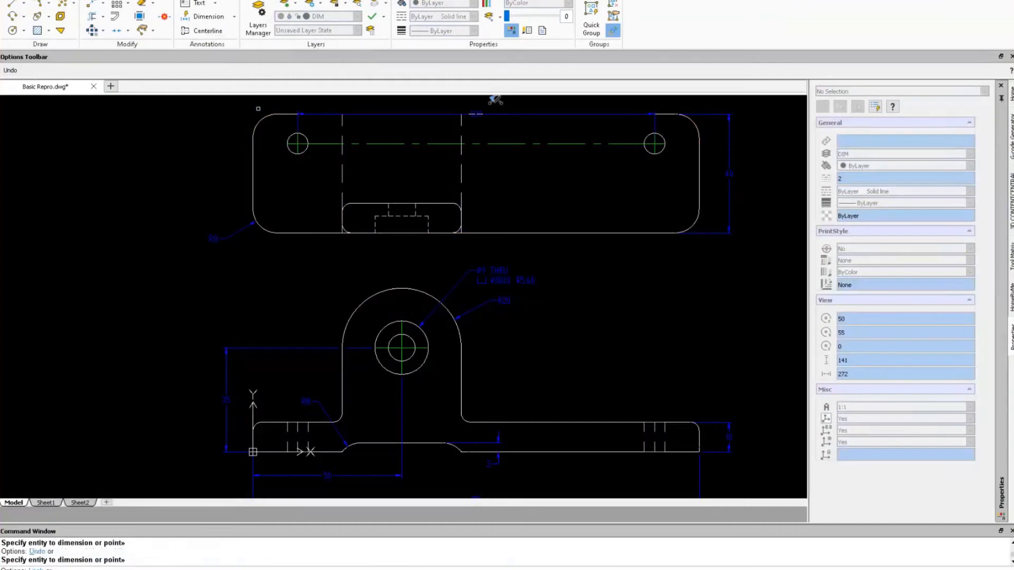
key("Escape")
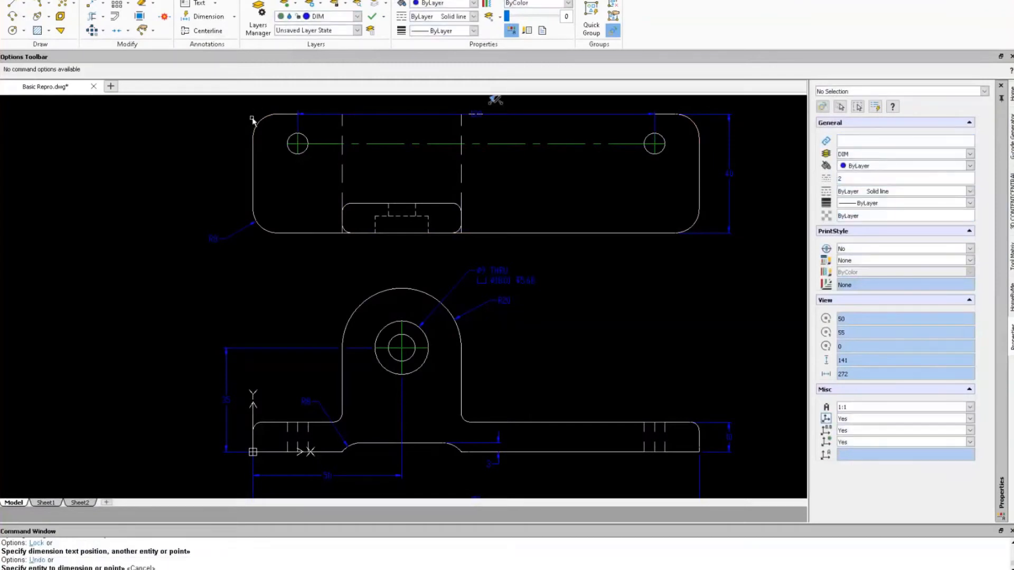
right_click(194, 161)
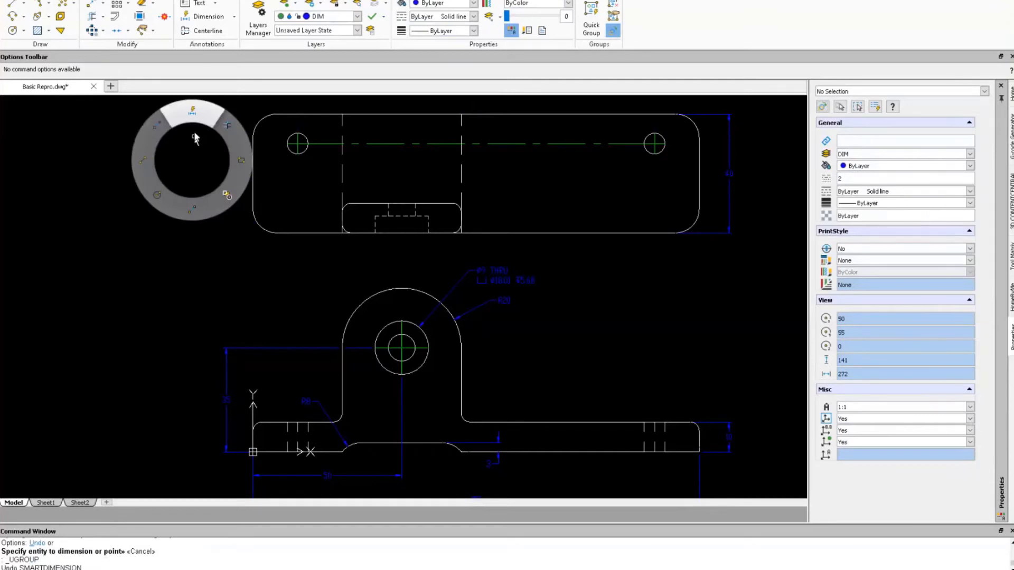
left_click(196, 139)
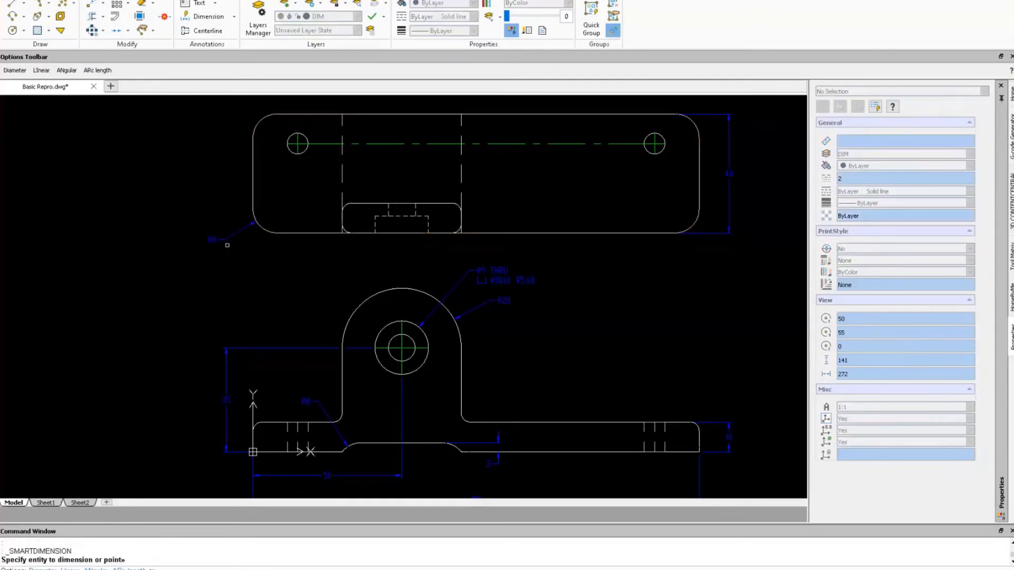
left_click(227, 245)
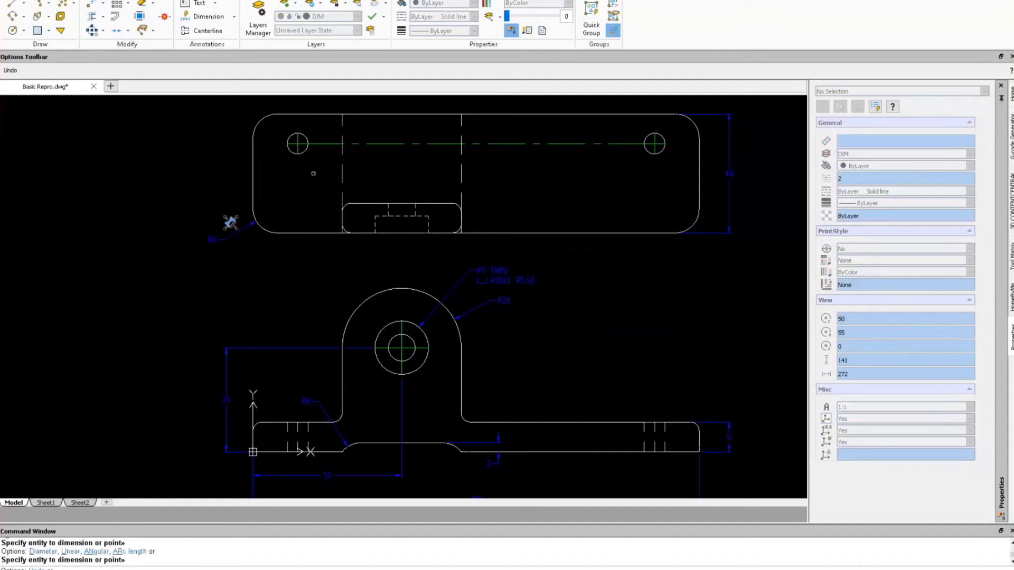
left_click(317, 110)
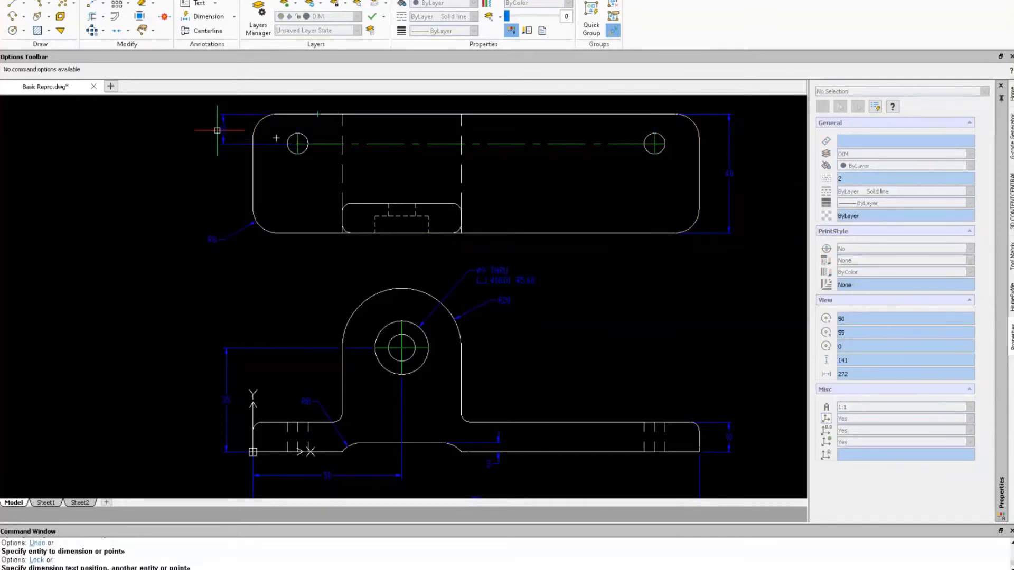
Dimension each hole 15 from its nearest end of the top view, placing both above.
scroll(365, 133, "up", 3)
middle_click_drag(357, 150, 357, 219)
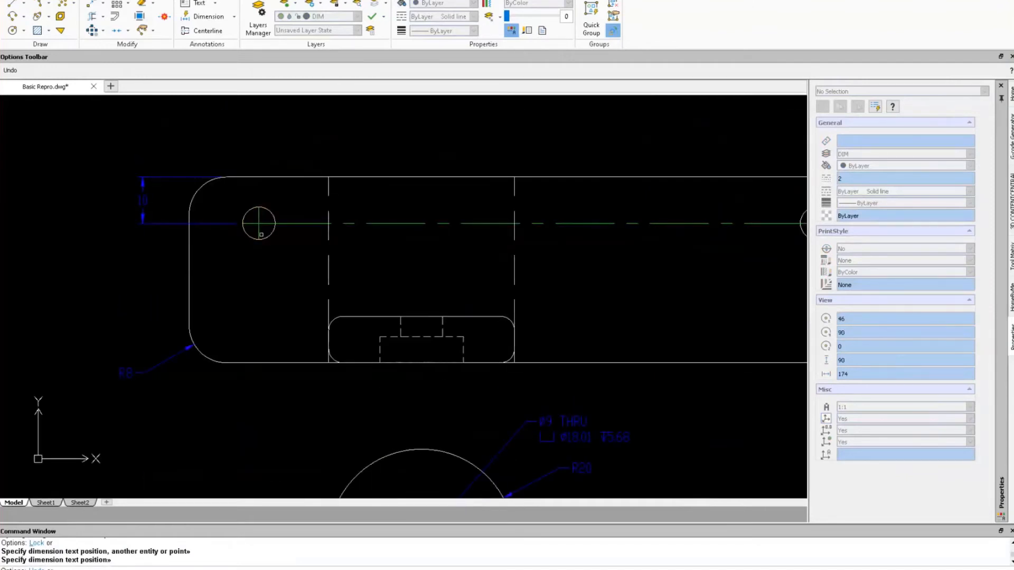
left_click(259, 207)
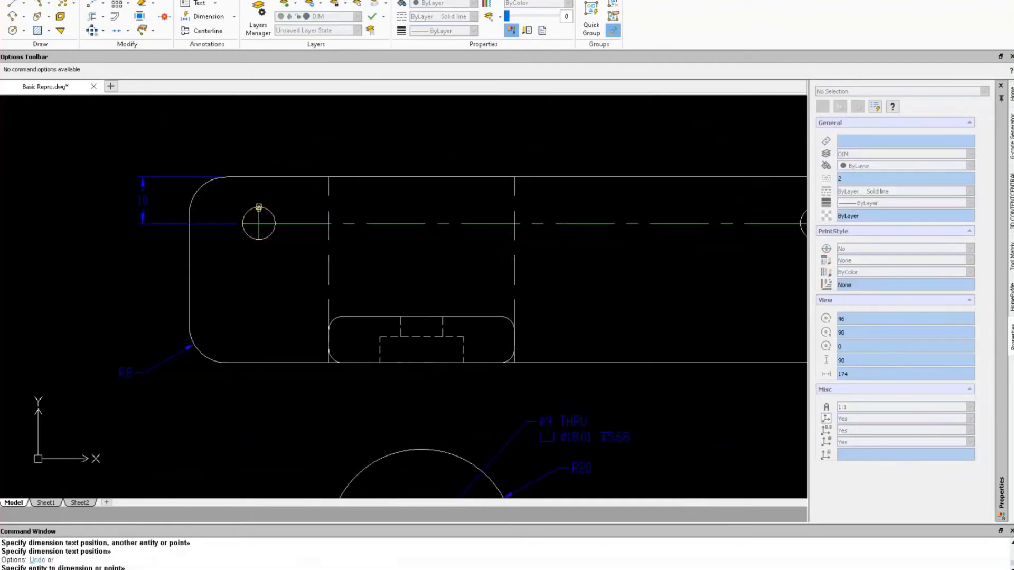
left_click(189, 212)
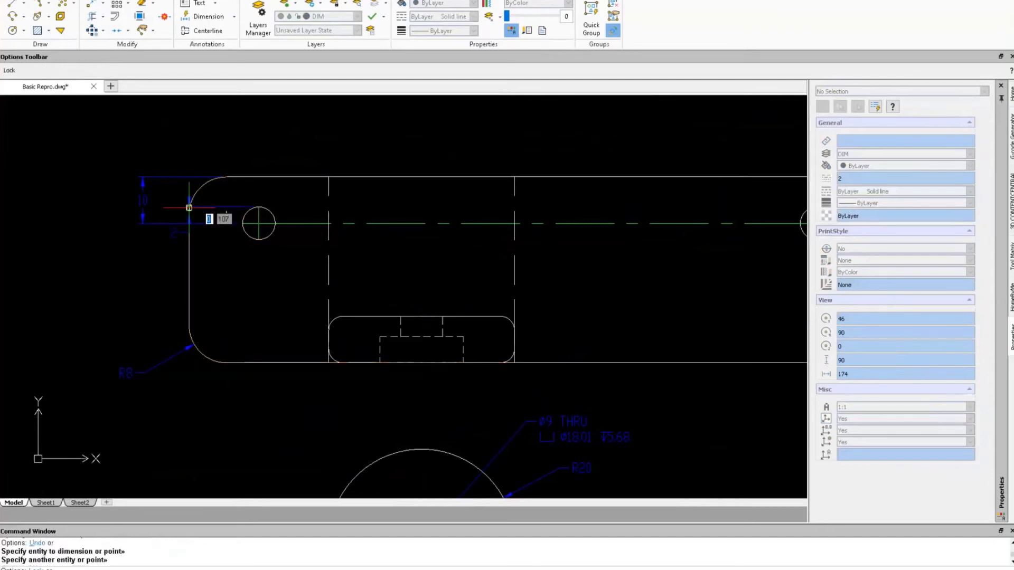
left_click(217, 137)
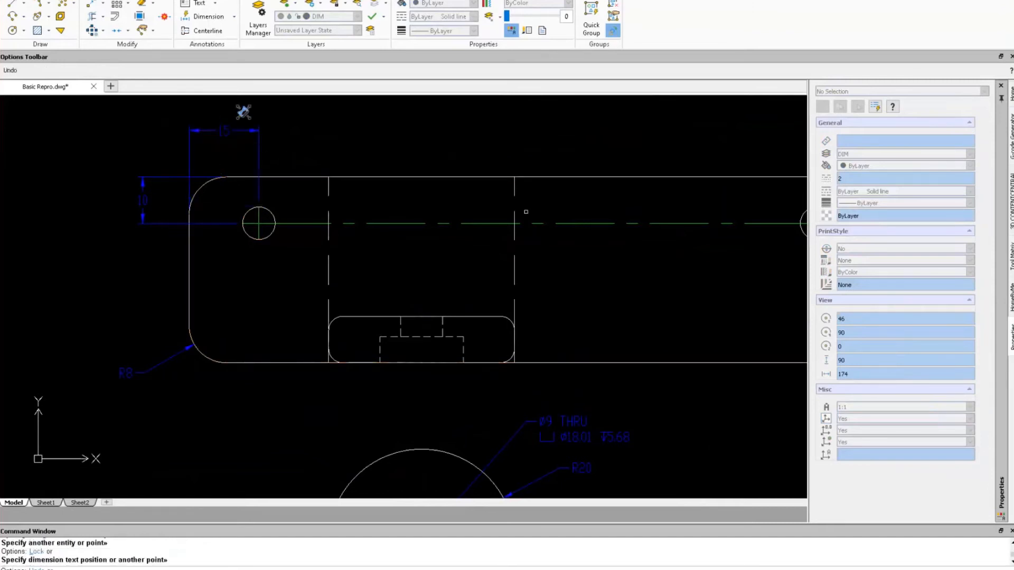
mouse_move(546, 243)
middle_mouse_down()
mouse_move(509, 256)
mouse_move(261, 263)
middle_mouse_up()
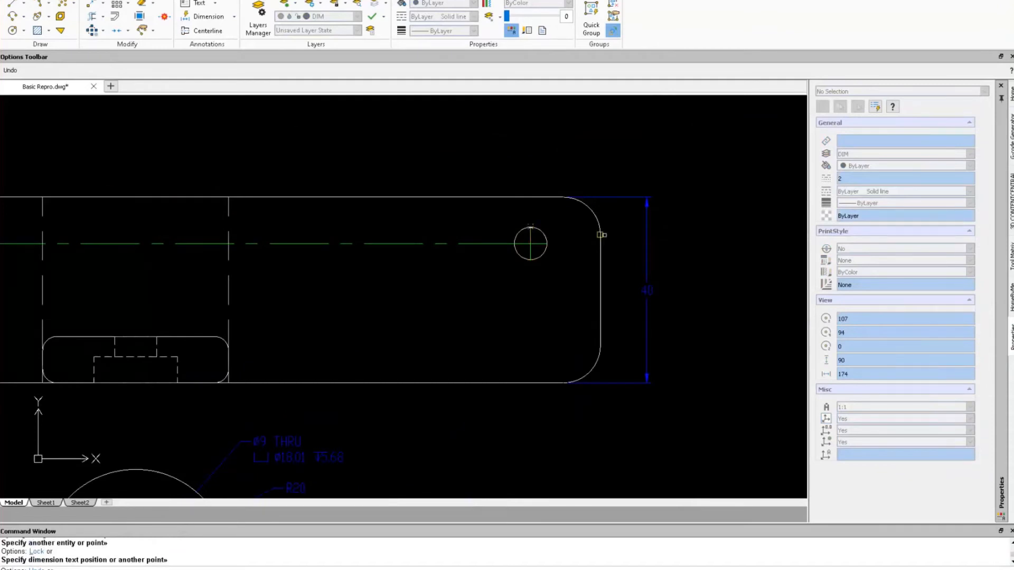
left_click(601, 231)
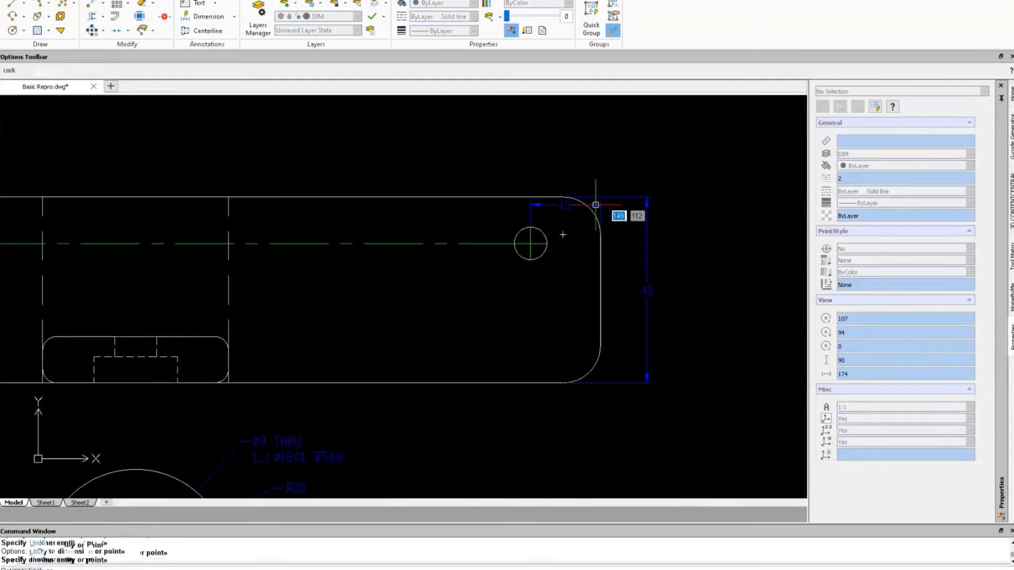
left_click(573, 144)
key("Escape")
scroll(312, 188, "down", 3)
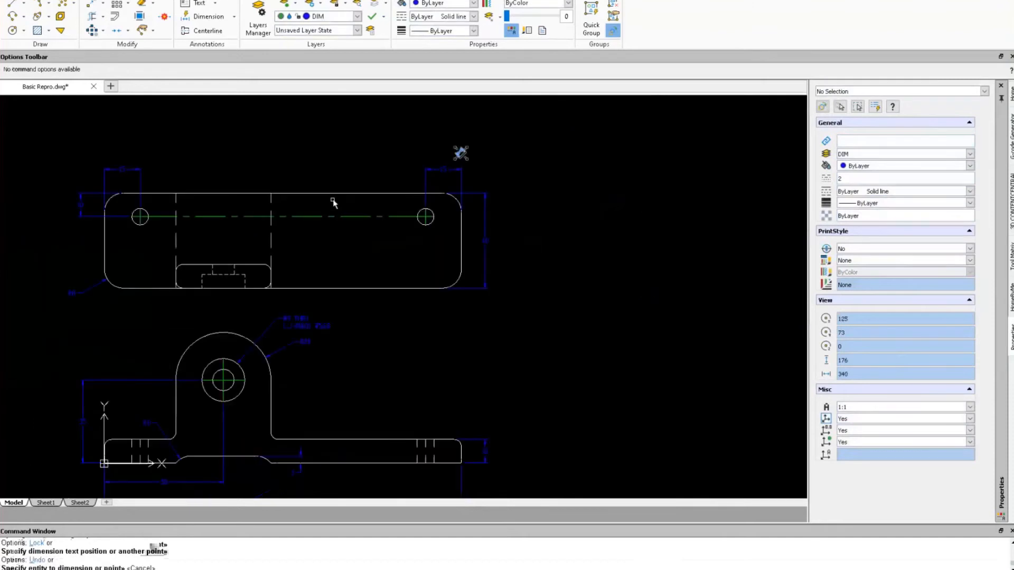
middle_click_drag(391, 210, 501, 223)
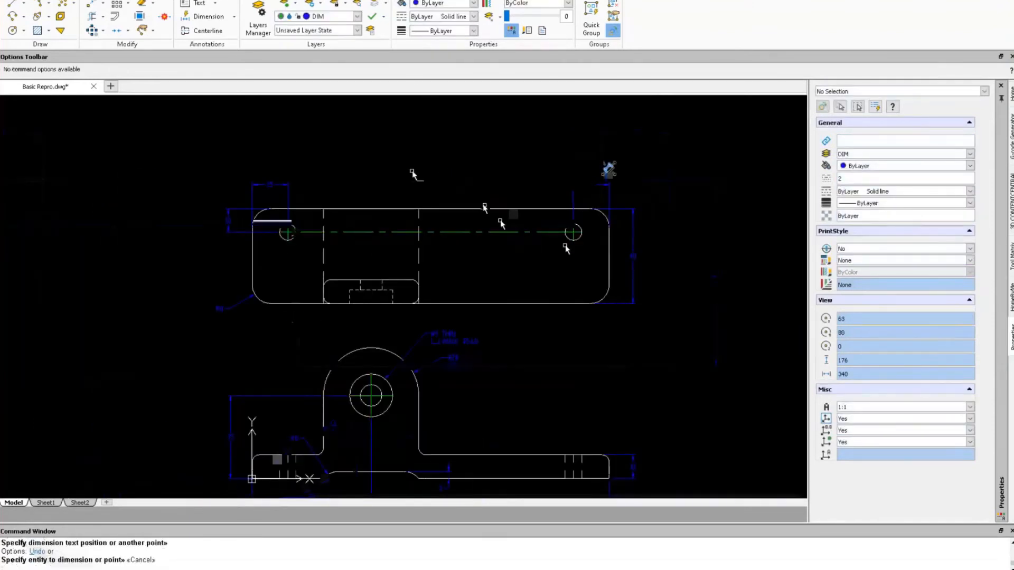
Move both Ø7 hole circles onto the DIM layer, then start a Hole Callout.
key("Return")
left_click(596, 239)
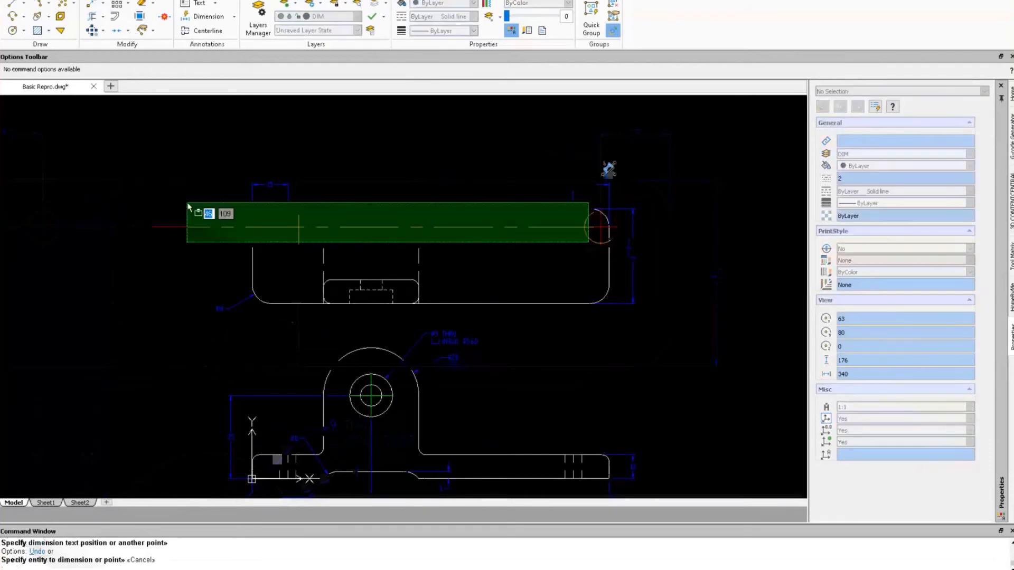
key("Escape")
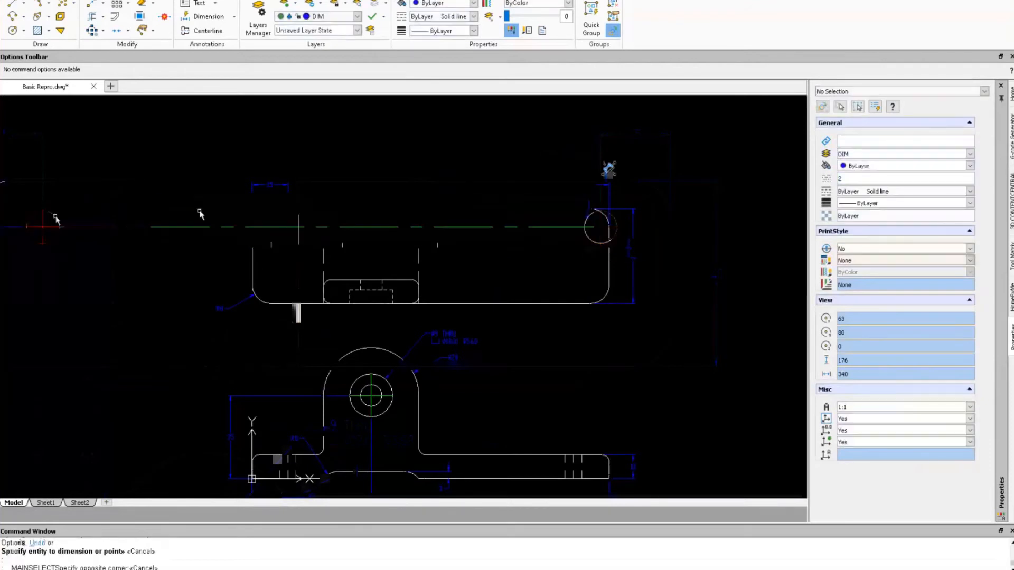
left_click(56, 219)
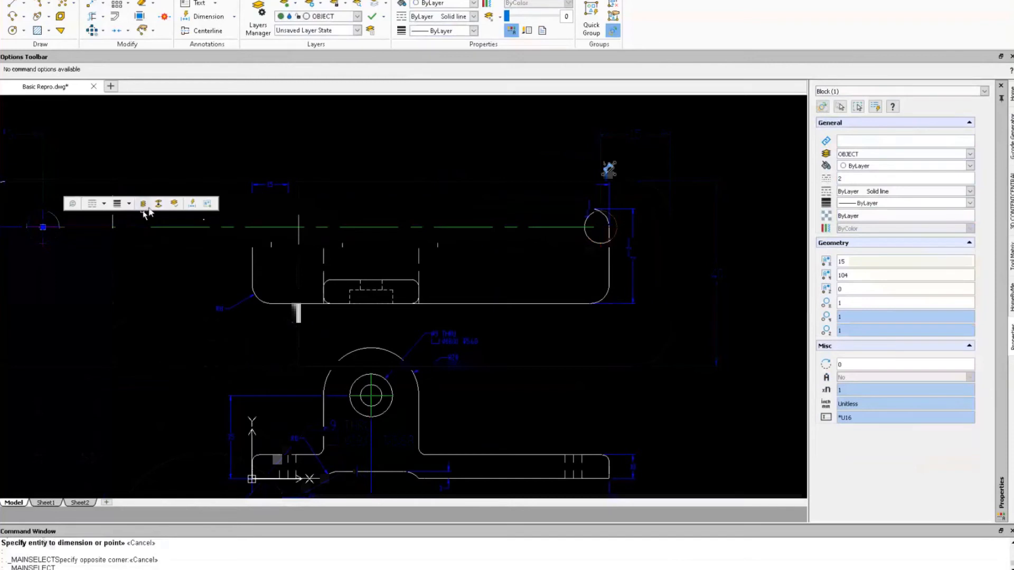
left_click(590, 241)
scroll(591, 240, "up", 2)
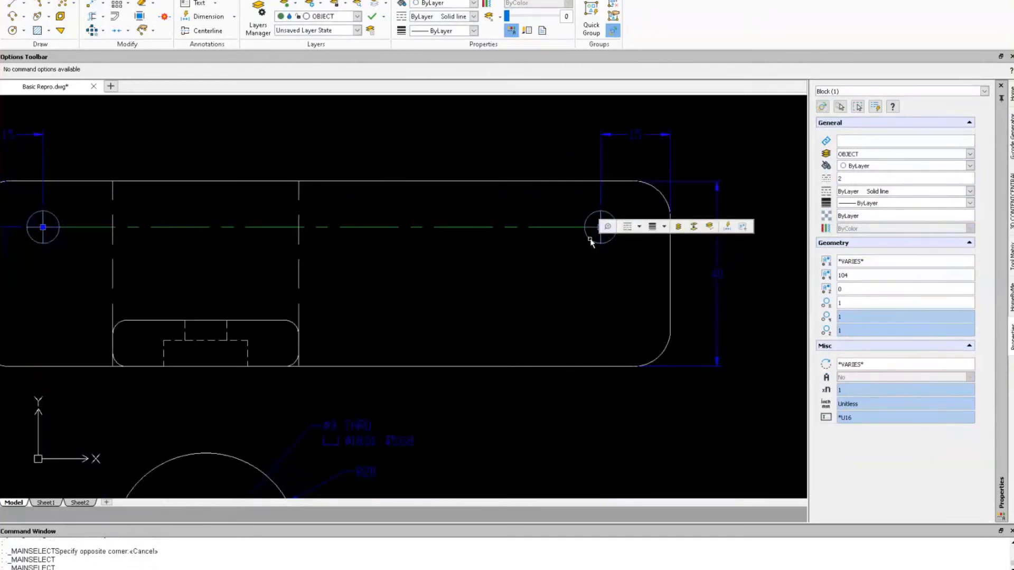
left_click(695, 230)
key("Escape")
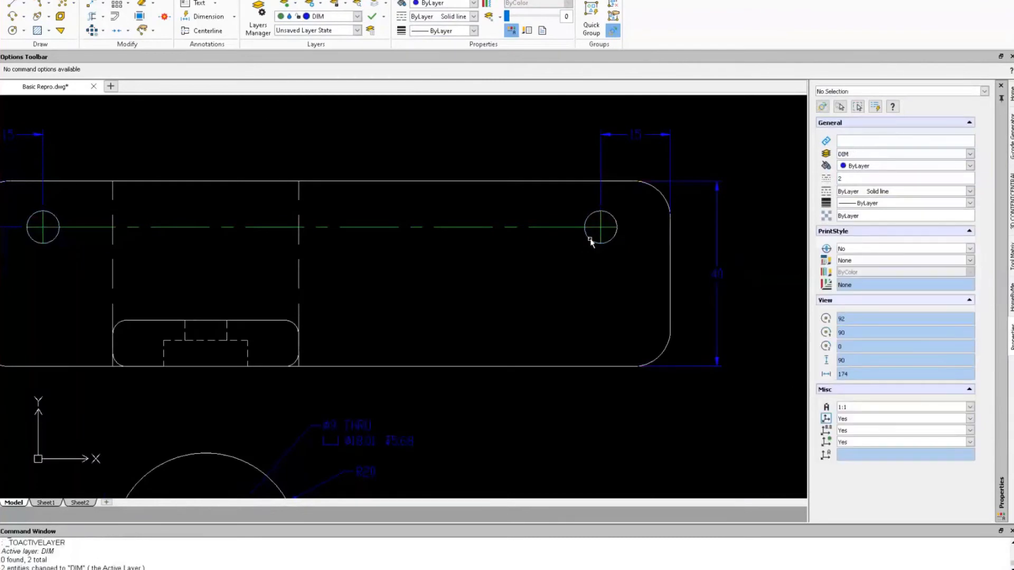
left_click(364, 1)
left_click(262, 32)
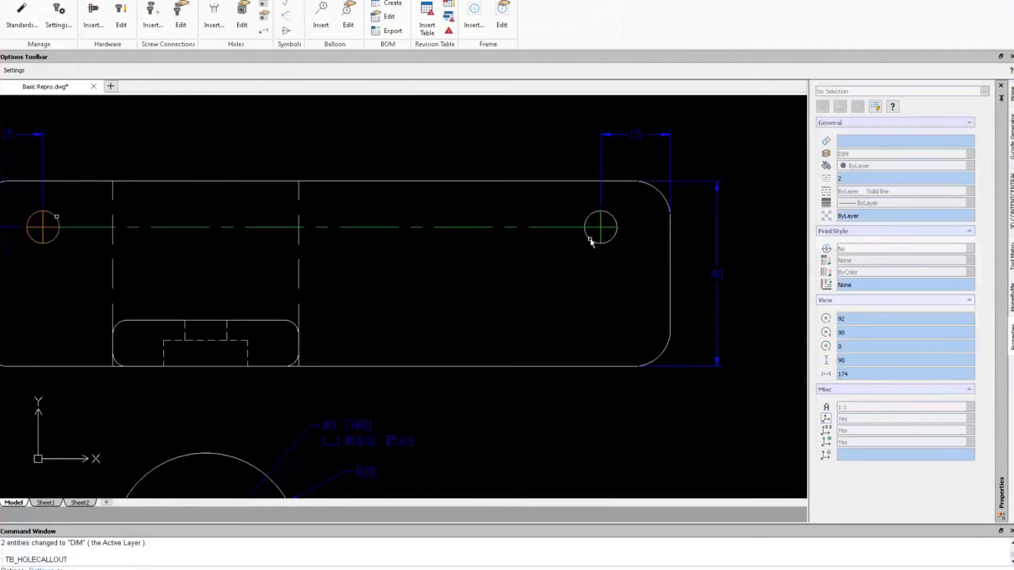
Place a 2X Ø7 THRU callout above the left hole, then undo it.
left_click(57, 217)
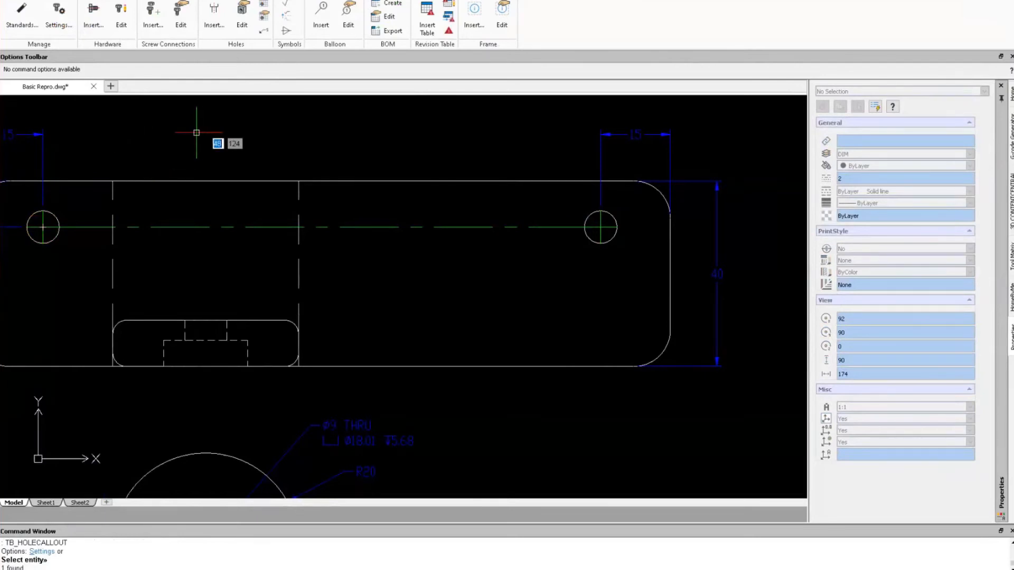
key("Return")
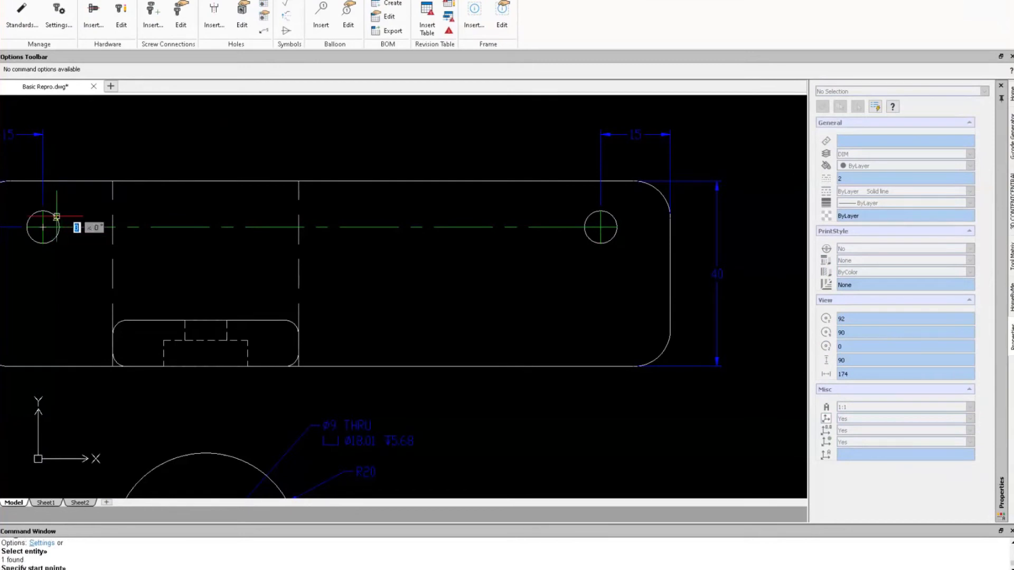
left_click(56, 217)
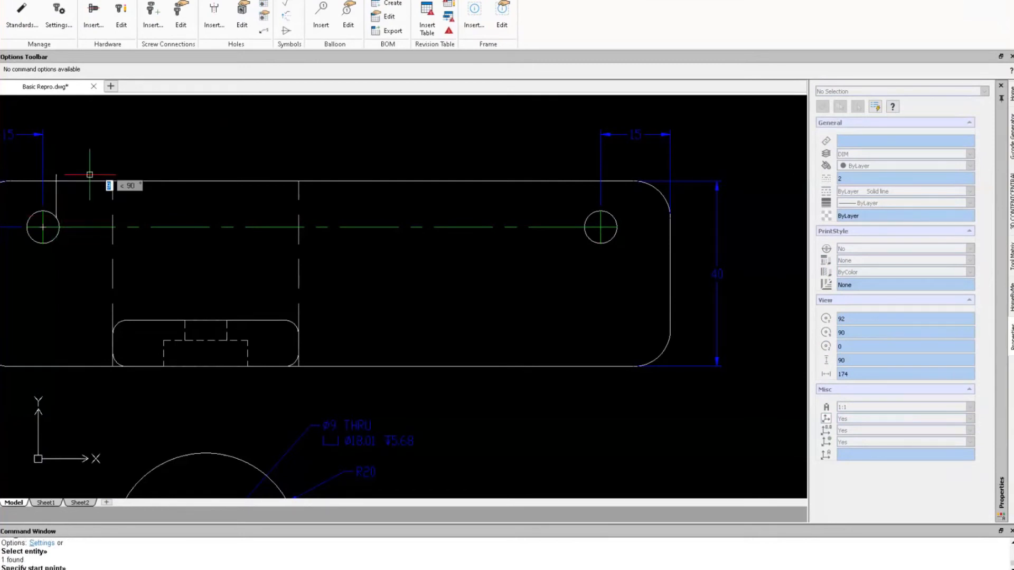
left_click(147, 141)
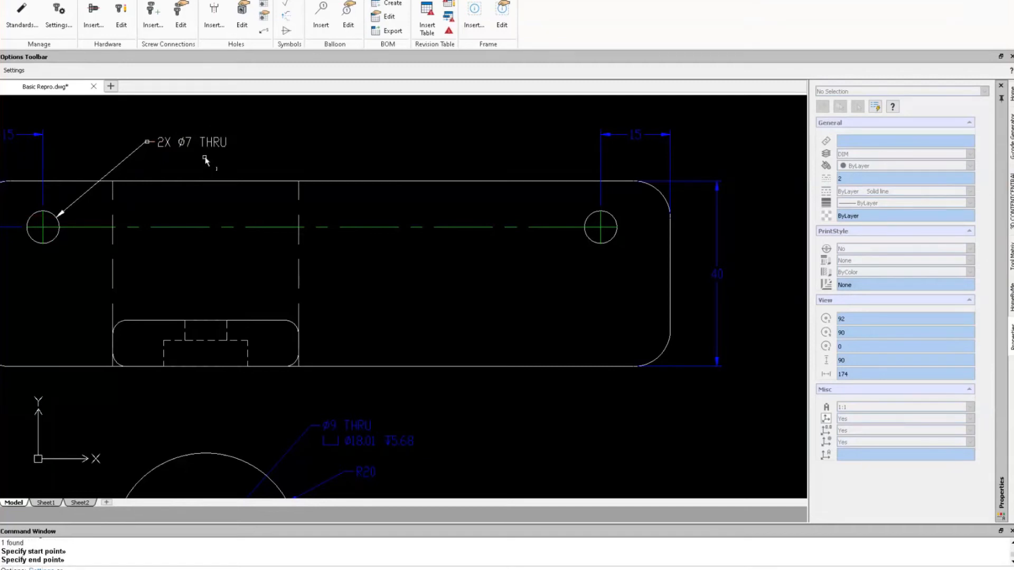
key("ctrl+z")
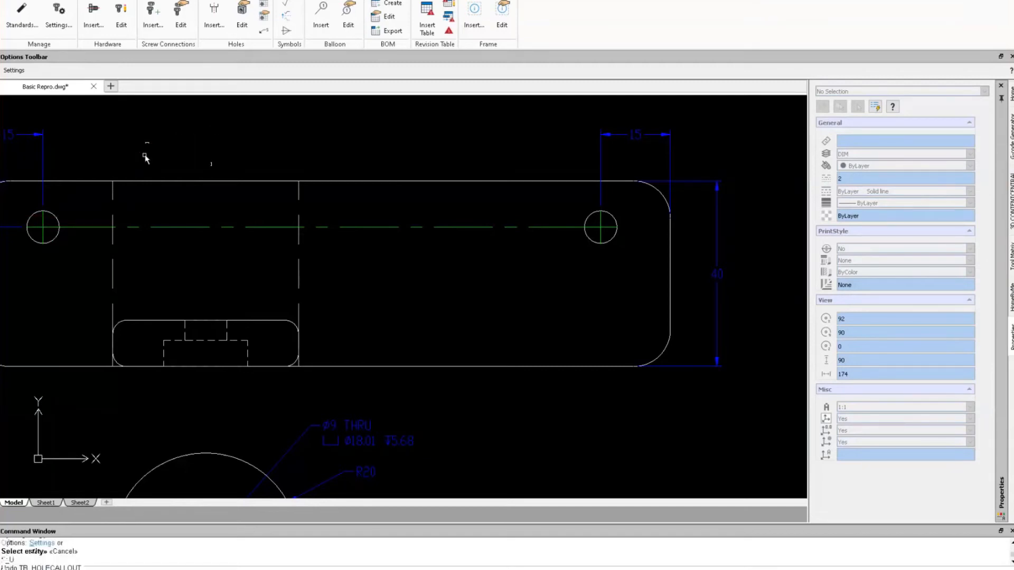
Rerun Hole Callout from the right-click menu and pick the left hole again.
double_click(57, 220)
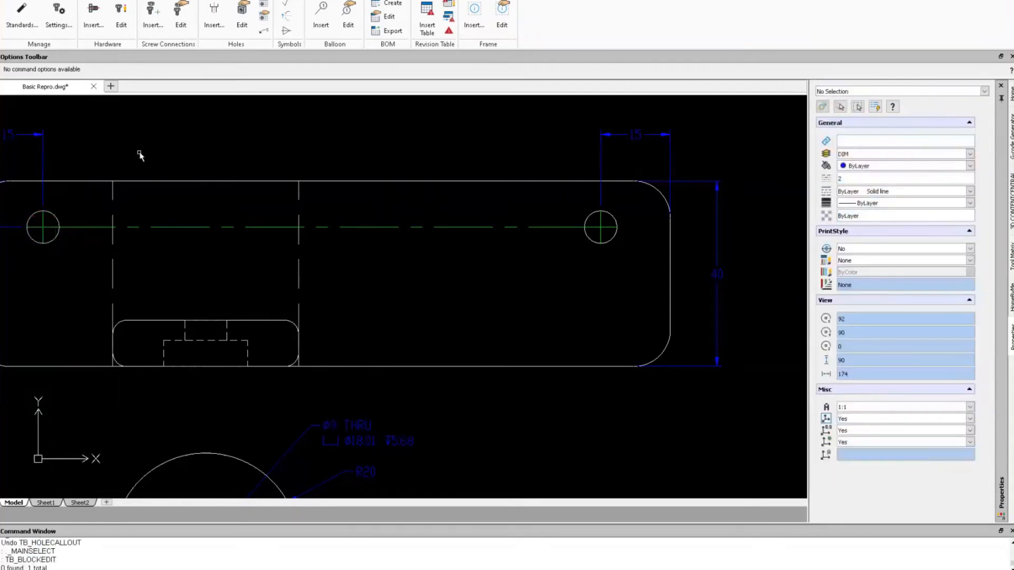
left_click(55, 241)
double_click(56, 244)
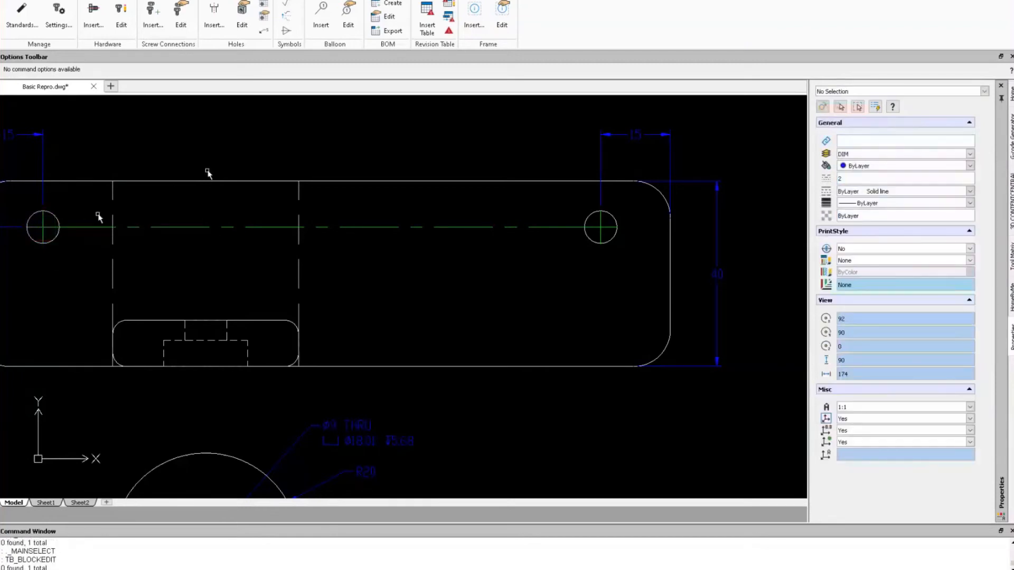
right_click(230, 223)
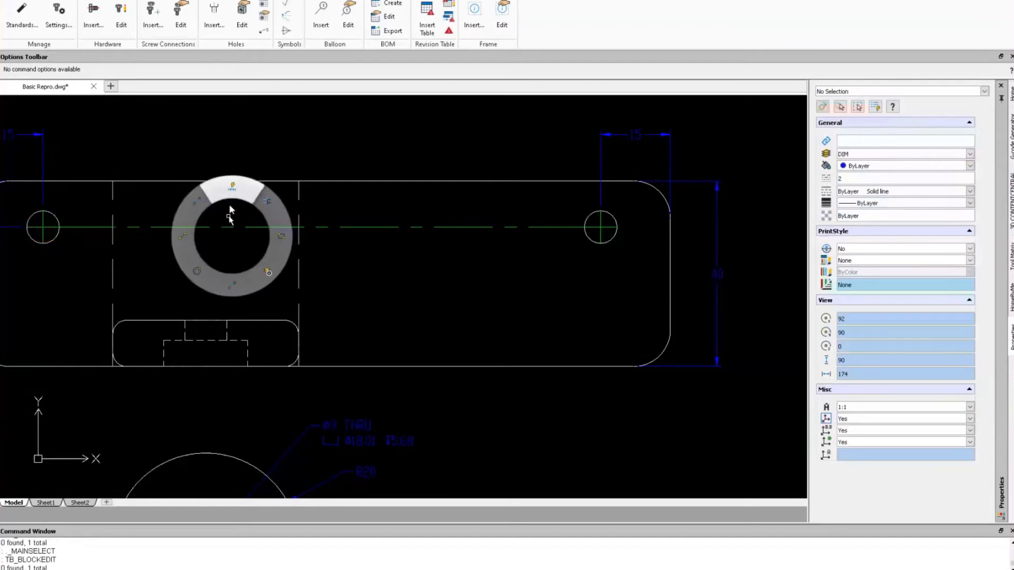
left_click(263, 31)
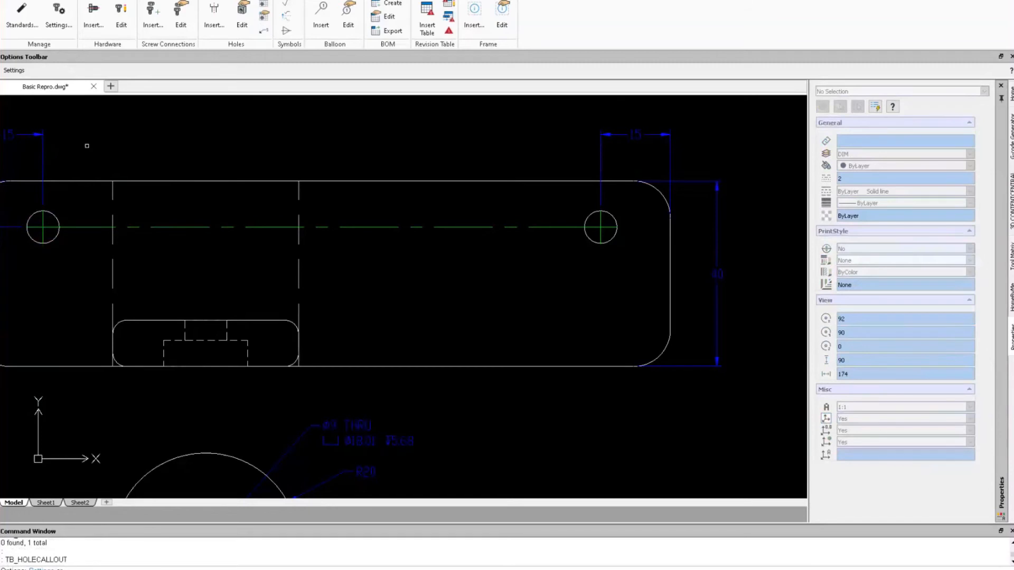
left_click(54, 216)
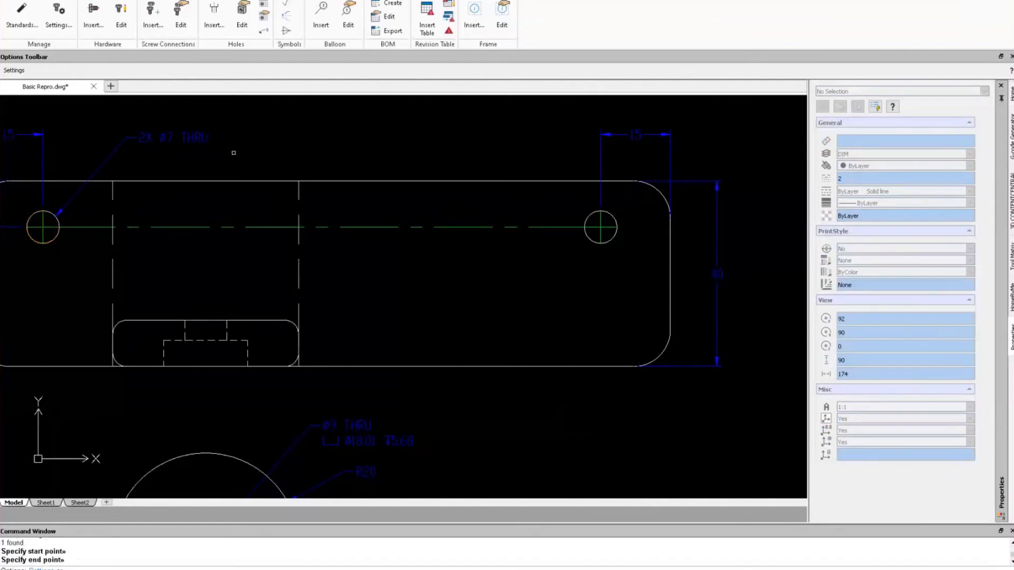
scroll(338, 244, "down", 5)
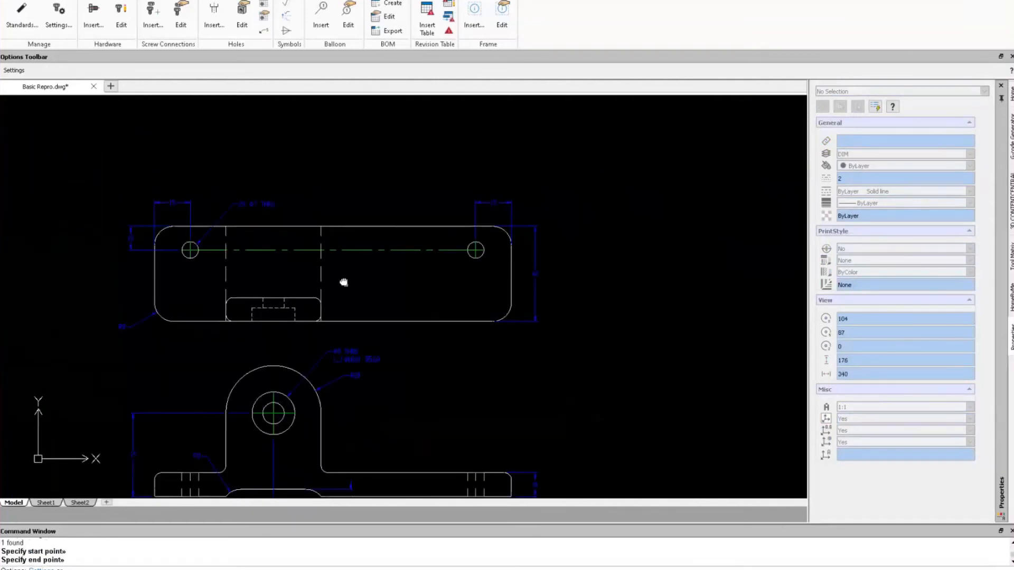
Return to the Home tools and switch the DEFPOINTS layer back on.
mouse_move(342, 280)
middle_mouse_down()
mouse_move(410, 249)
mouse_move(414, 233)
middle_mouse_up()
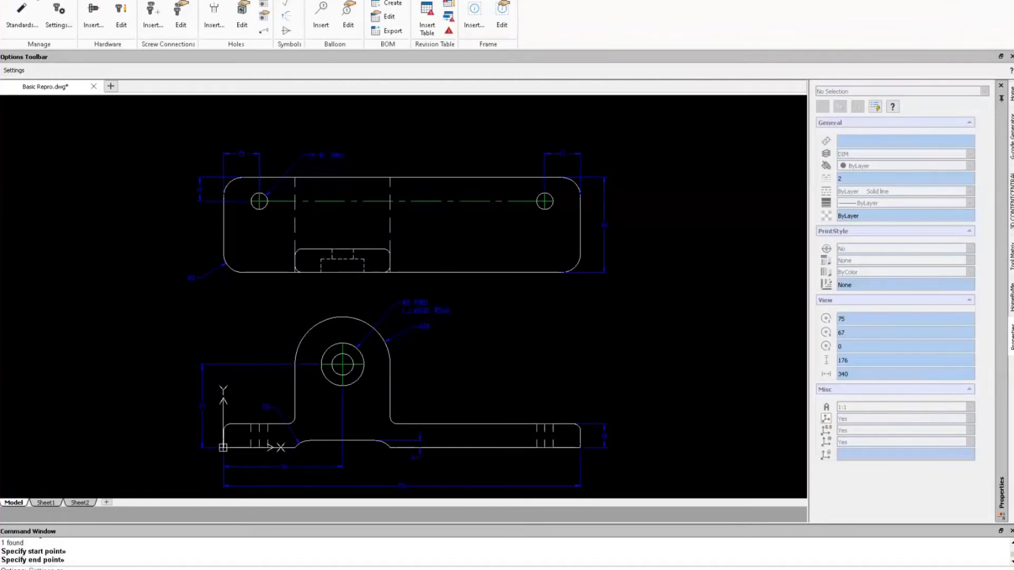
left_click(17, 0)
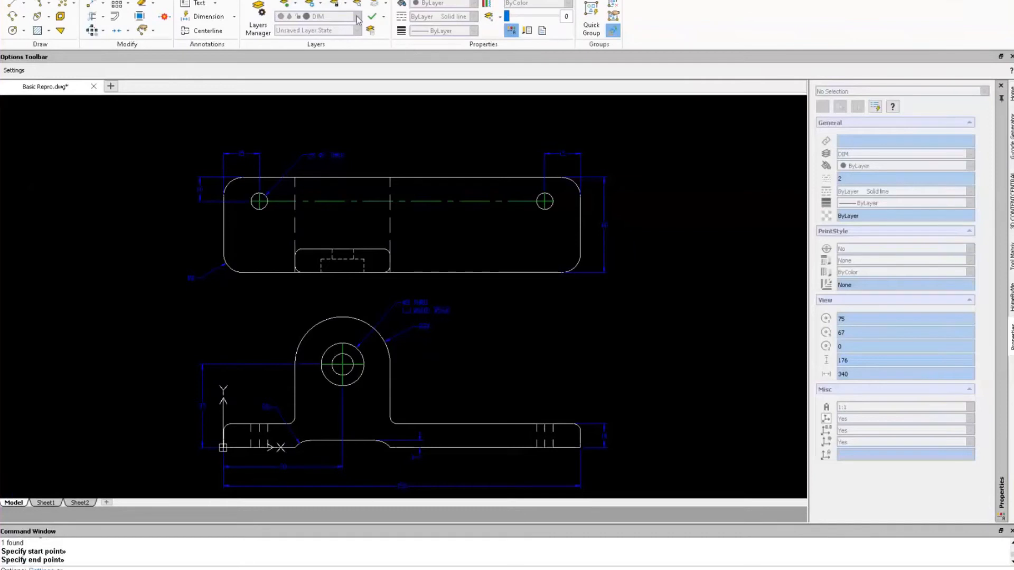
key("Escape")
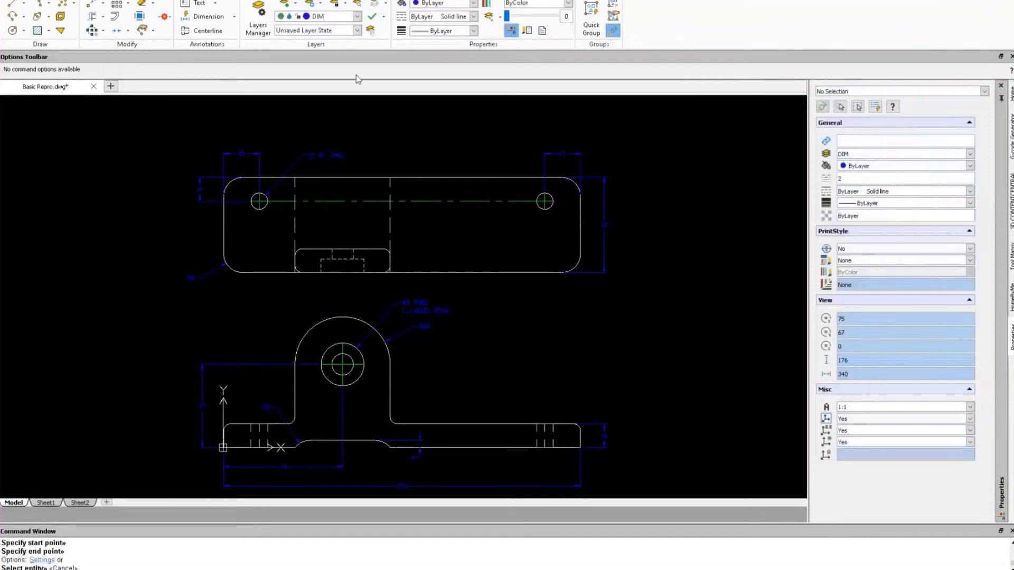
left_click(357, 16)
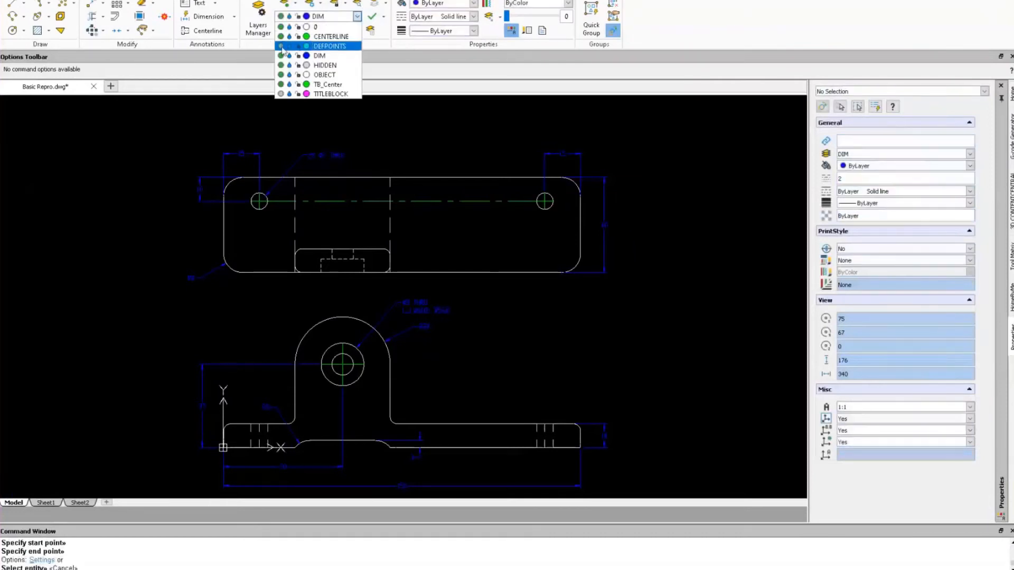
left_click(281, 47)
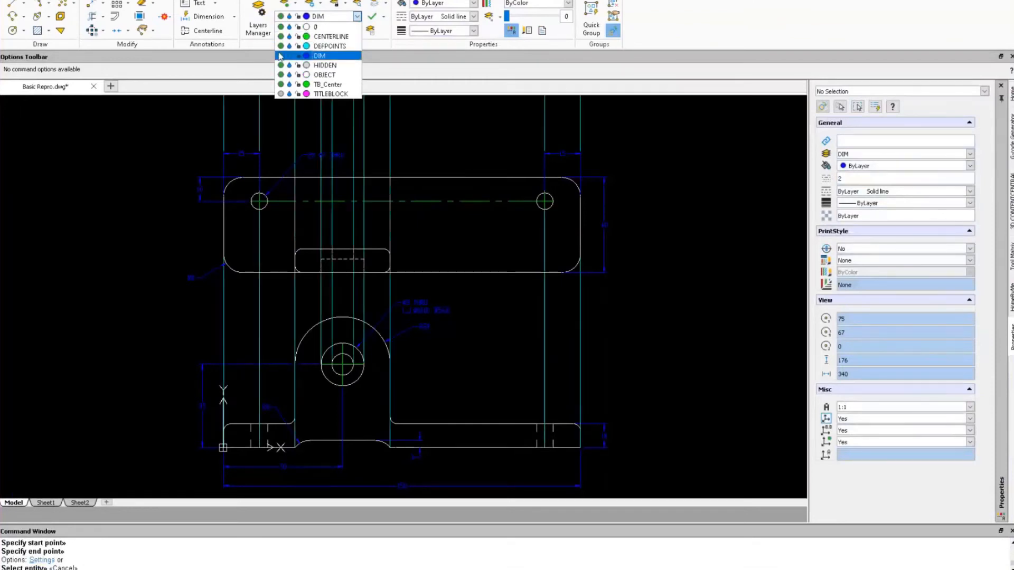
Turn off the DIM layer, accept the warning, and make DEFPOINTS the current layer.
left_click(281, 56)
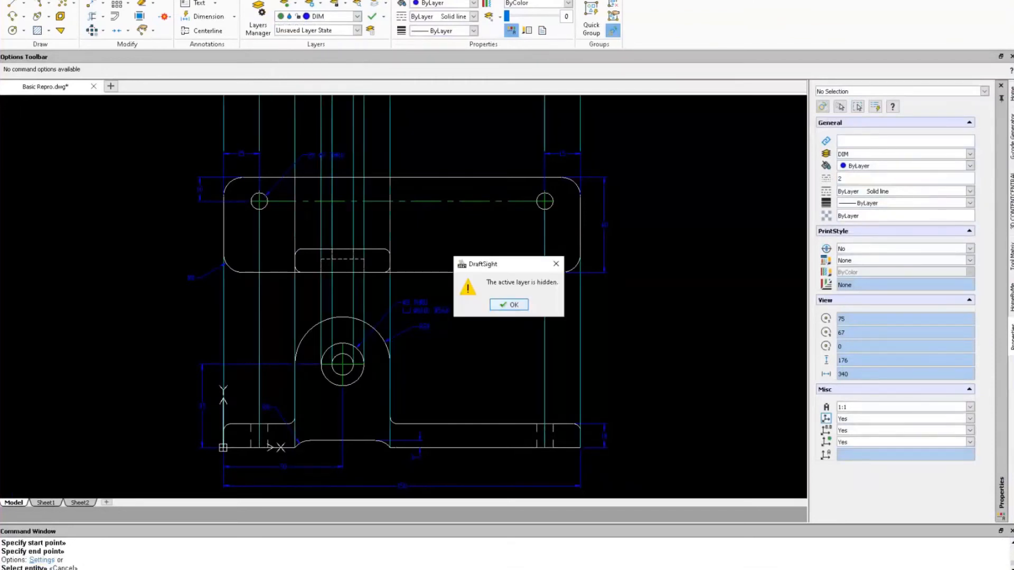
left_click(511, 308)
scroll(600, 328, "down", 2)
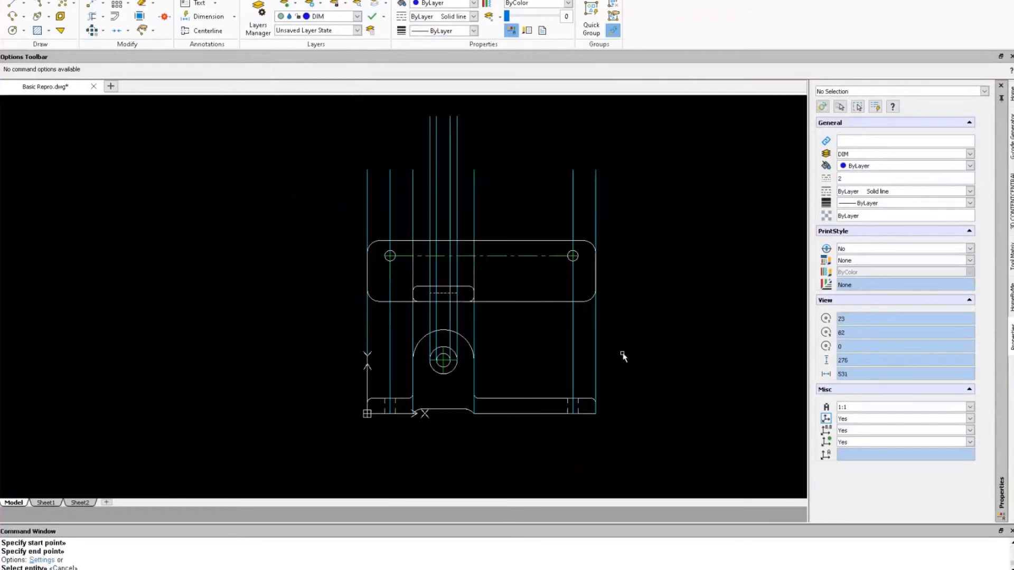
mouse_move(622, 355)
middle_mouse_down()
mouse_move(467, 326)
mouse_move(476, 342)
middle_mouse_up()
left_click(355, 17)
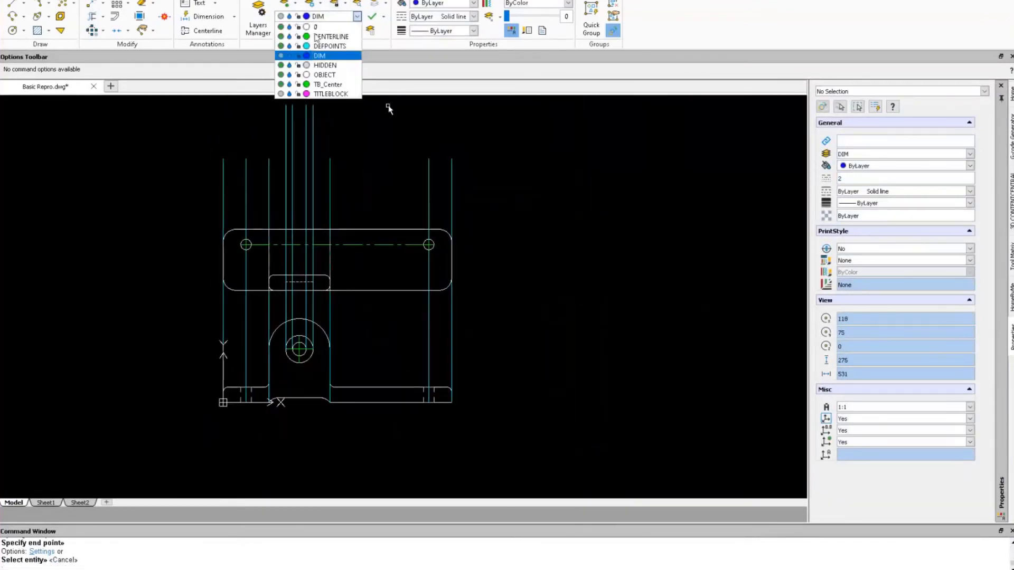
left_click(328, 46)
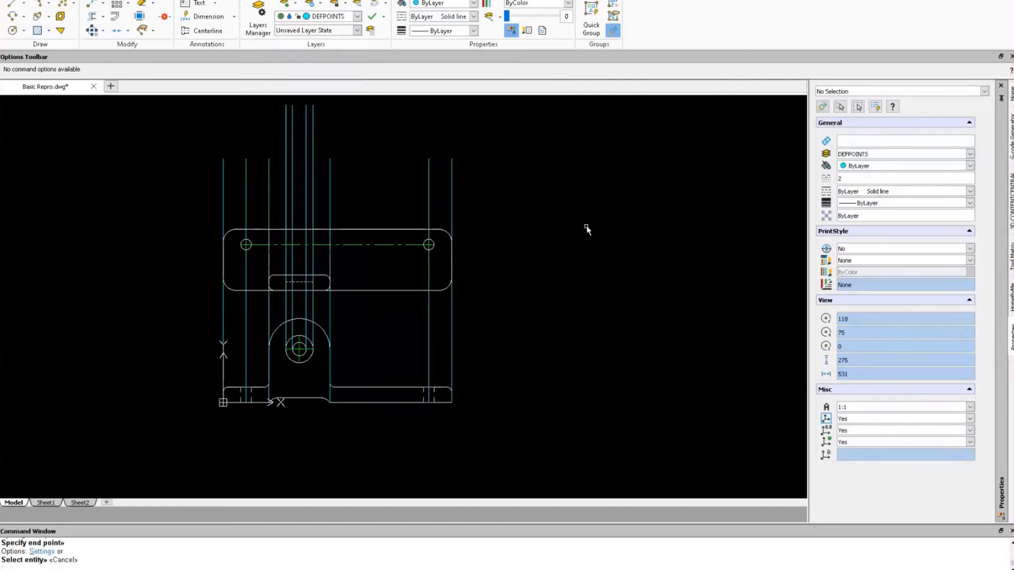
right_click_drag(588, 227, 533, 243)
Draw a horizontal line rightward from the lower view's bottom-right corner.
key("Escape")
key("Escape")
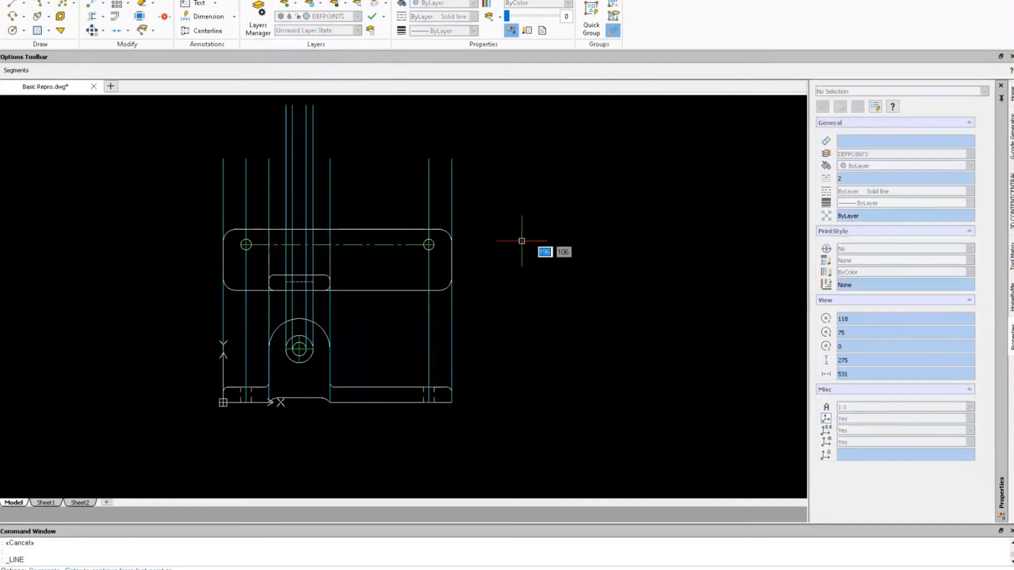
left_click(451, 403)
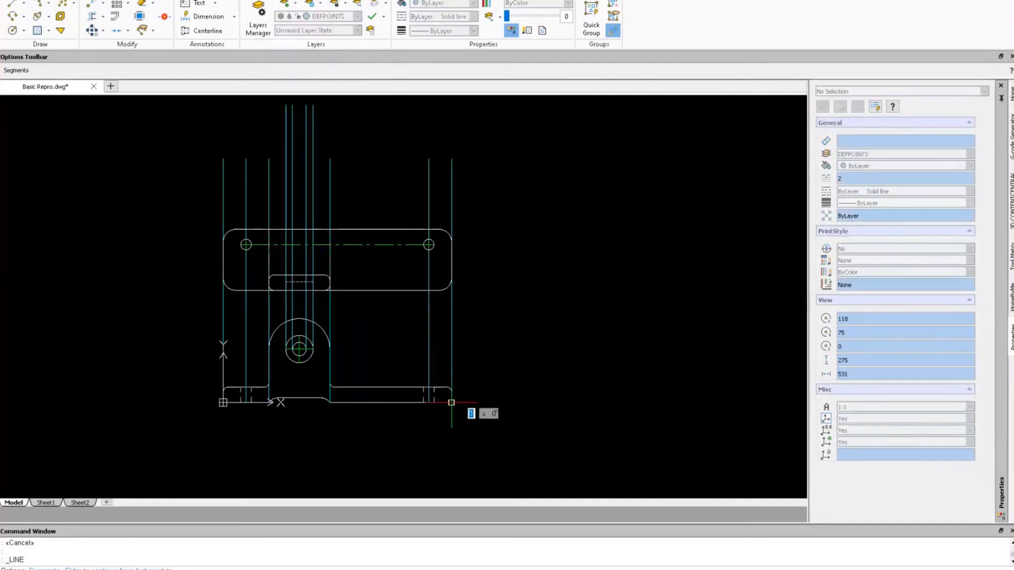
type("1")
left_click(677, 403)
key("Escape")
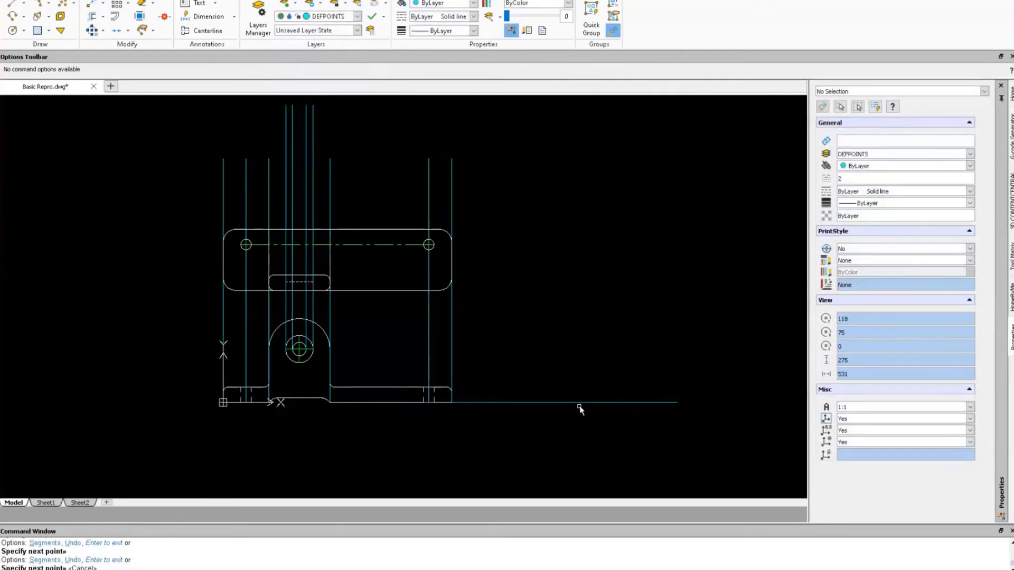
right_click_drag(588, 274, 595, 350)
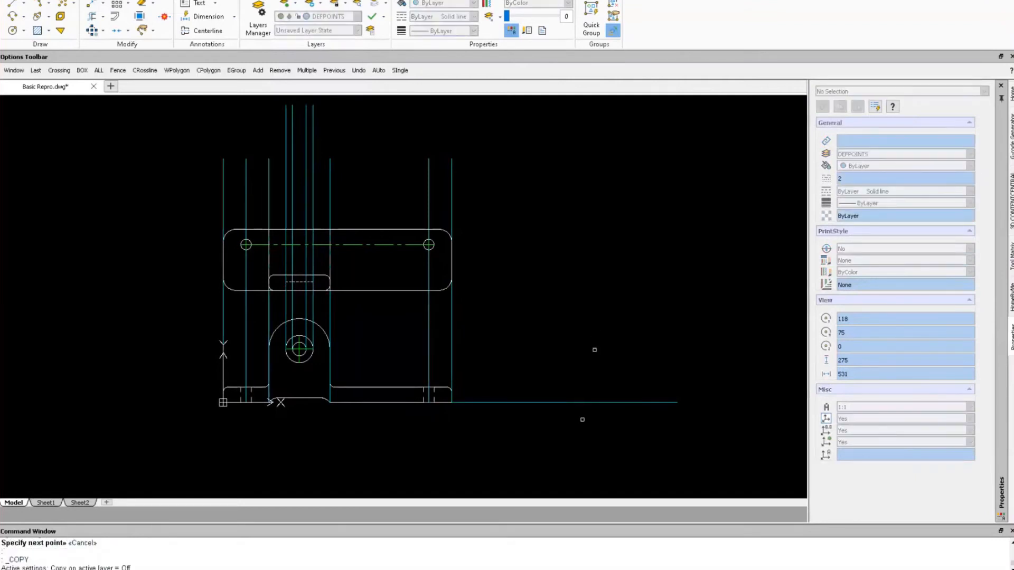
Copy the new horizontal construction line up to the top edge of the base.
left_click(582, 403)
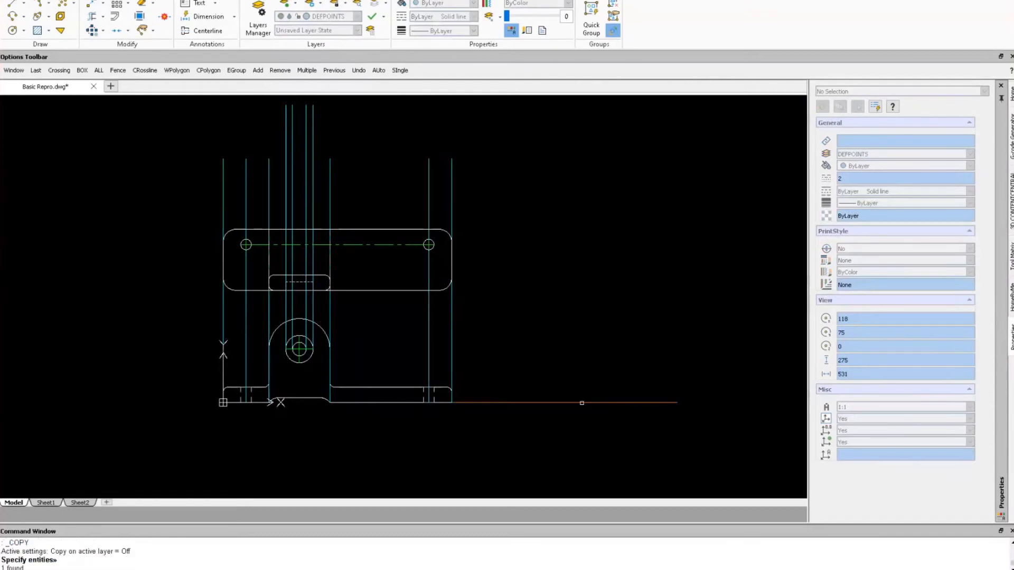
key("Return")
scroll(445, 407, "up", 5)
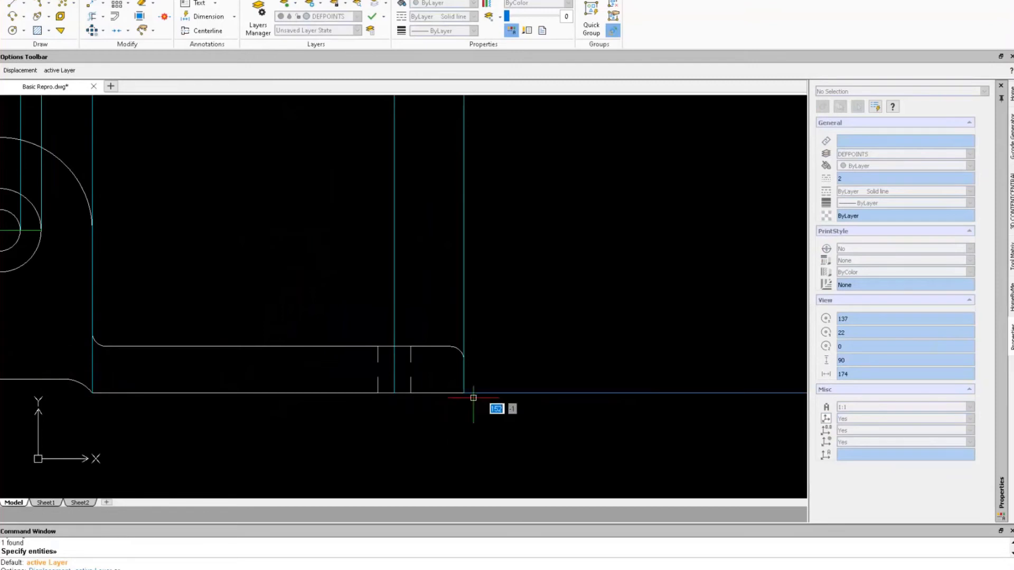
key("Return")
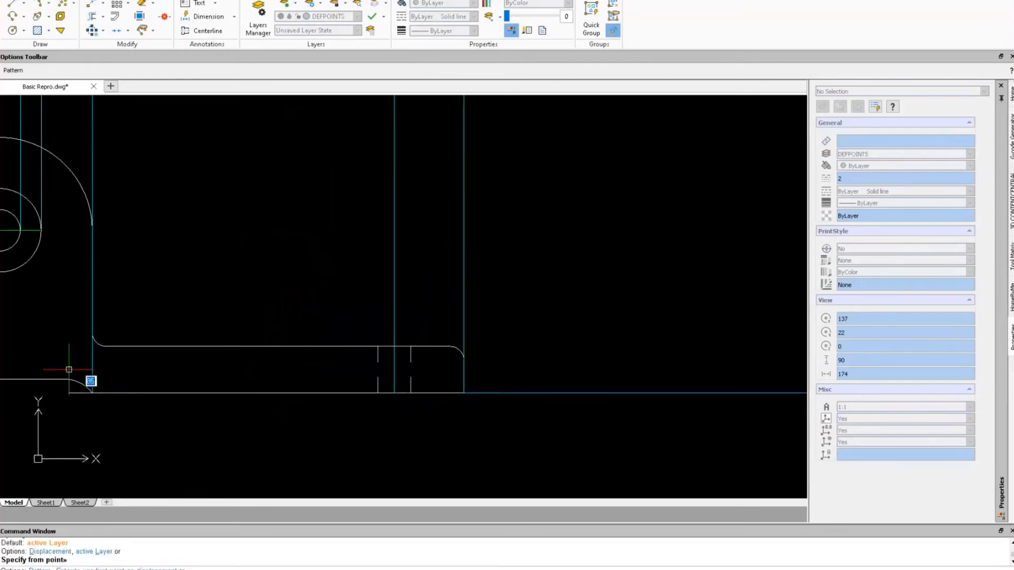
left_click(68, 380)
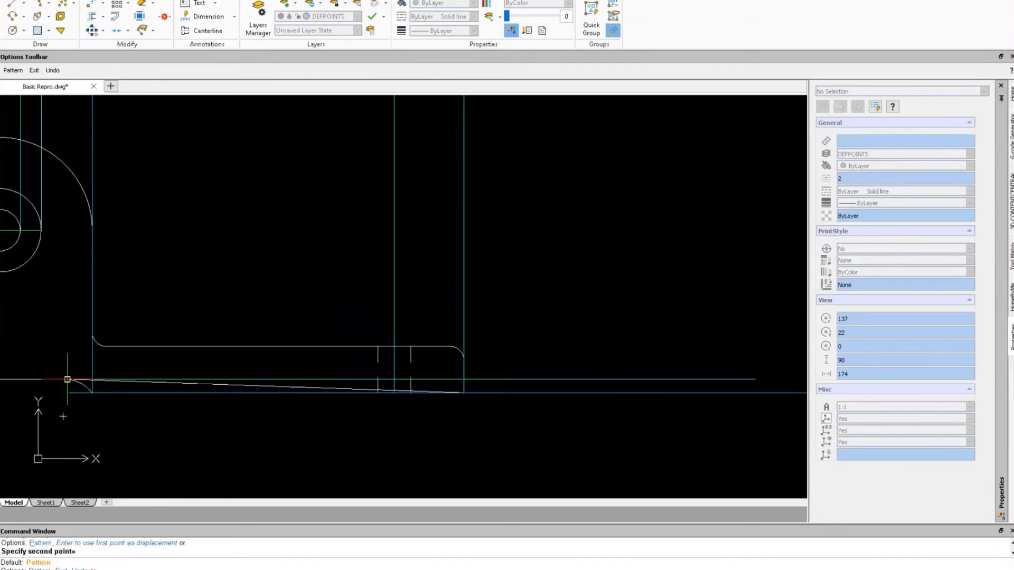
left_click(449, 347)
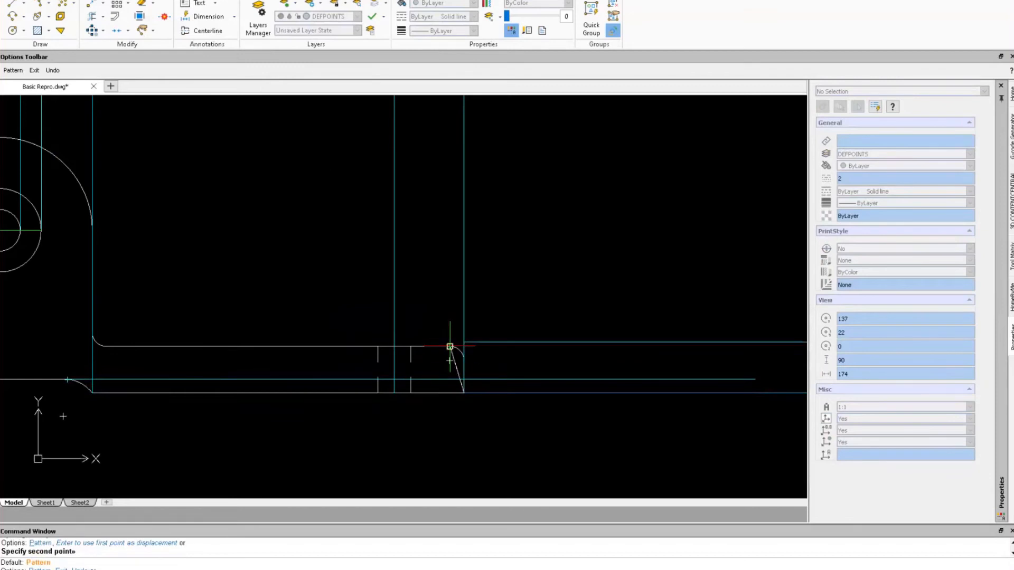
scroll(188, 286, "down", 2)
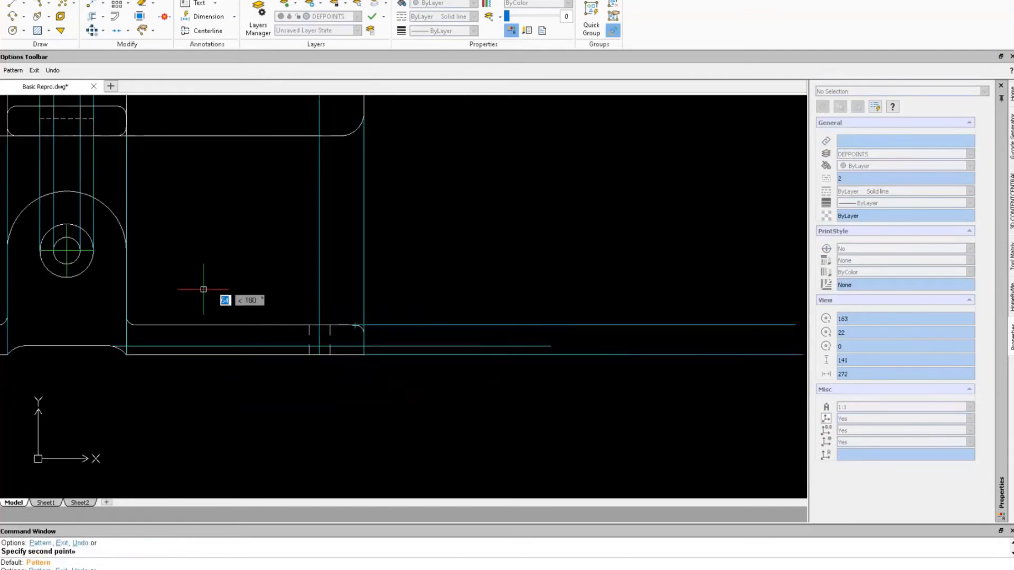
scroll(138, 287, "up", 3)
scroll(94, 285, "down", 2)
middle_click_drag(99, 283, 317, 288)
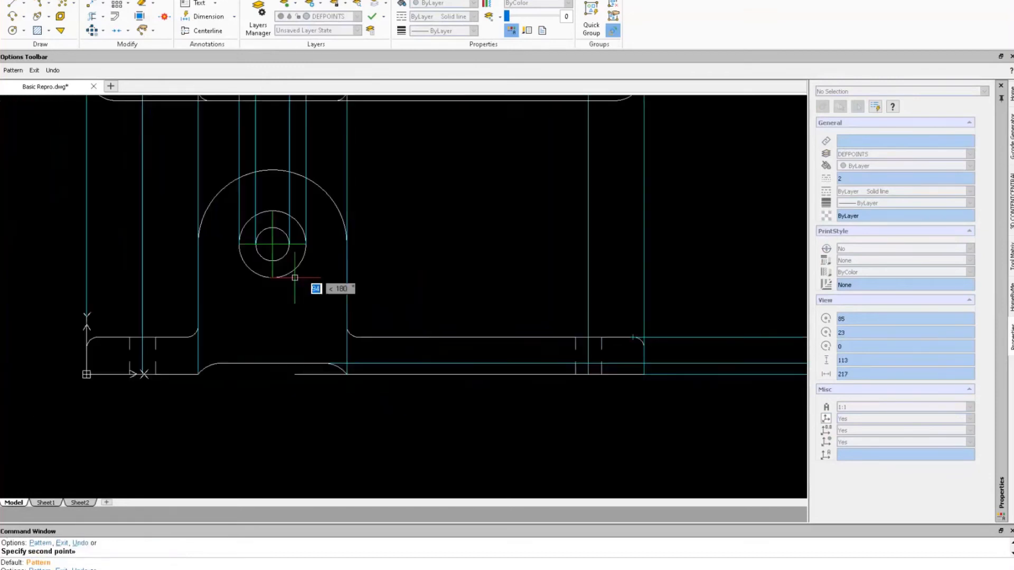
scroll(290, 283, "up", 5)
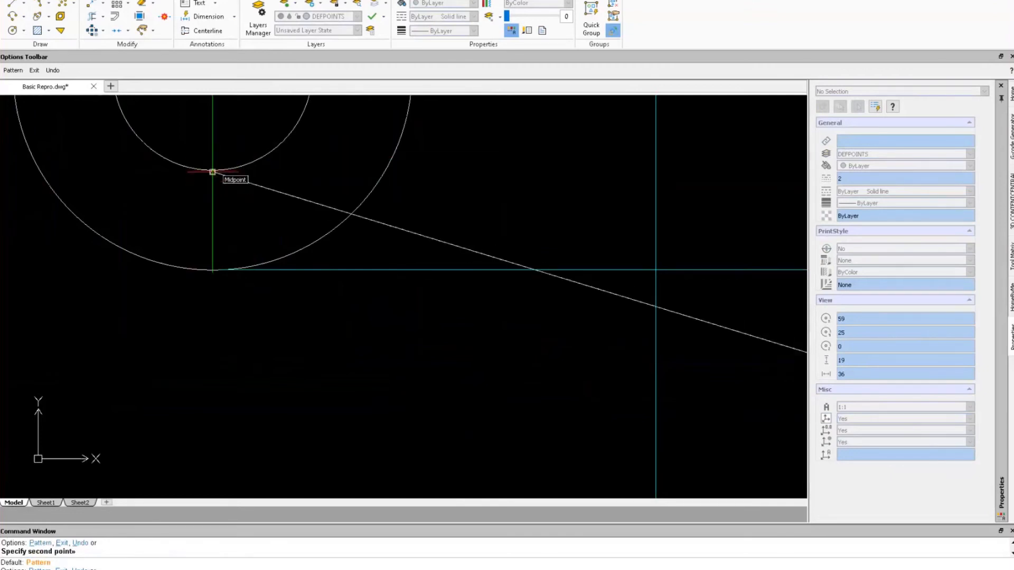
Place horizontal copies at the outer circle's top, the big arc's top and an arc endpoint.
key("F8")
key("F8")
key("F9")
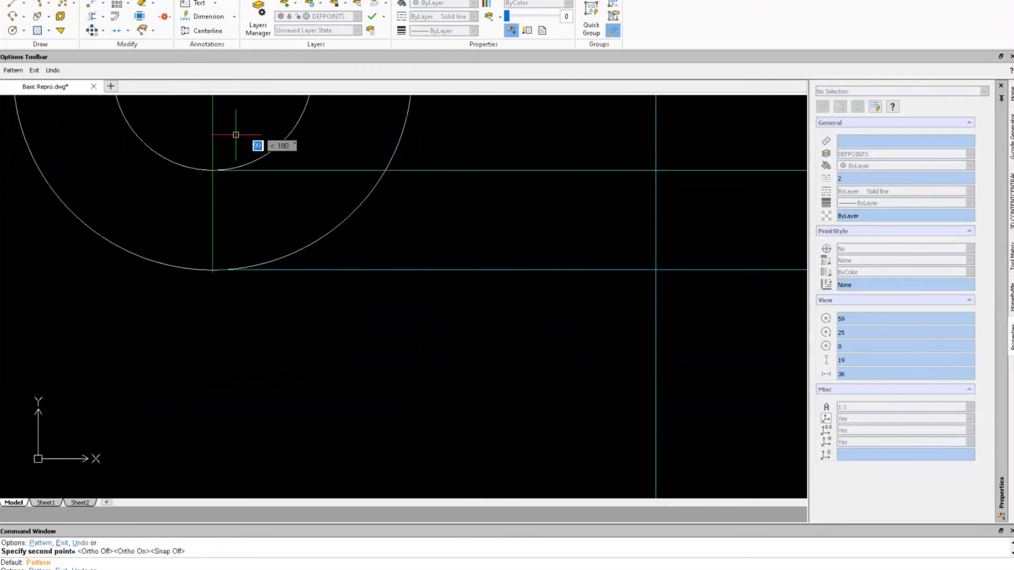
scroll(237, 131, "down", 3)
middle_click_drag(237, 131, 245, 260)
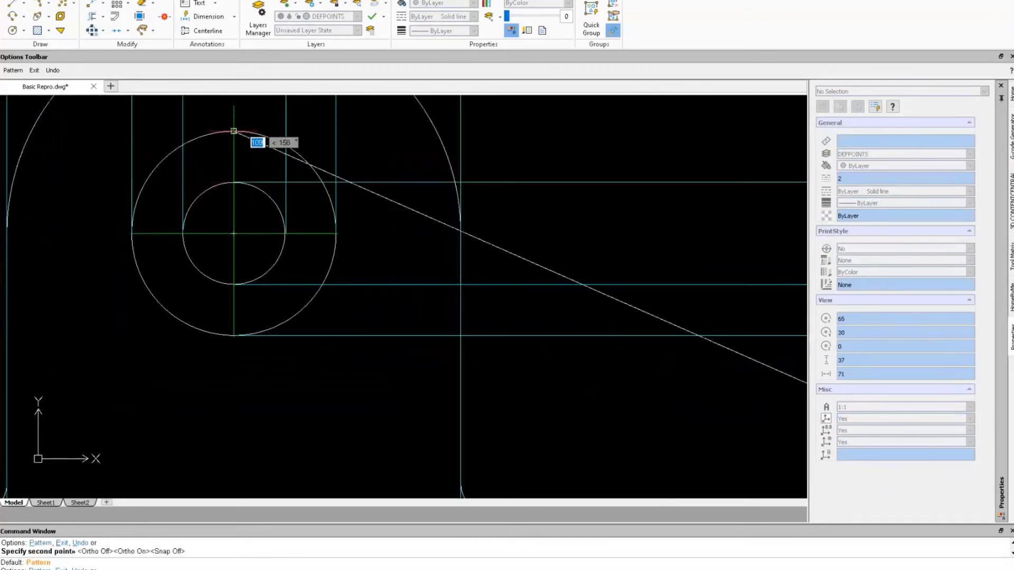
left_click(234, 131)
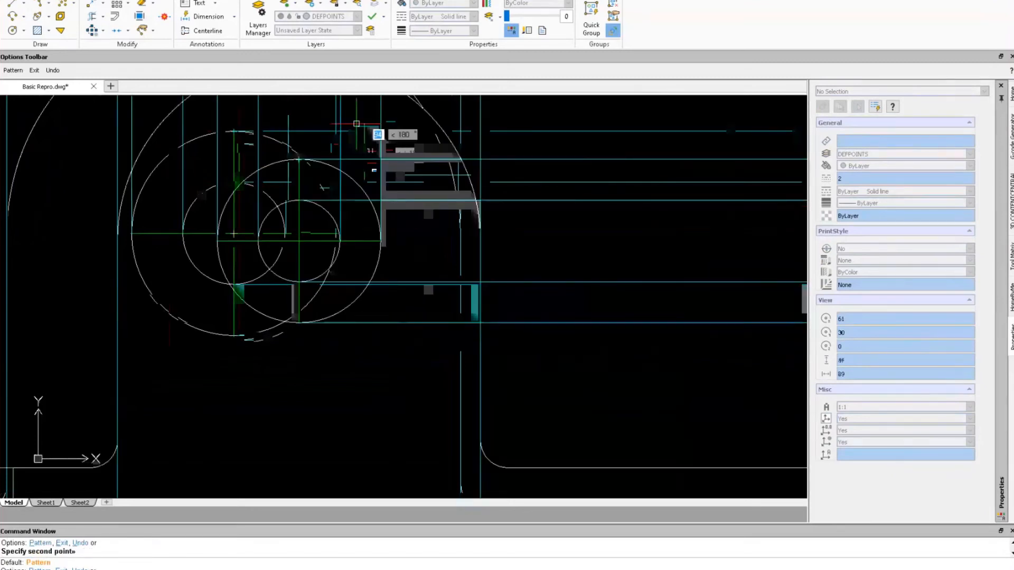
middle_click_drag(355, 135, 351, 289)
scroll(350, 289, "down", 1)
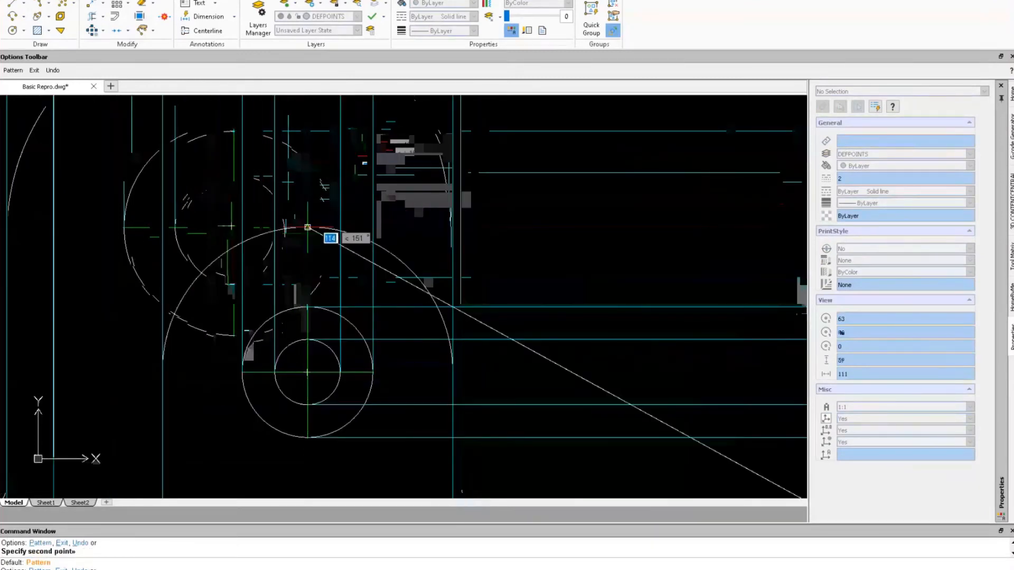
left_click(308, 227)
scroll(550, 190, "down", 4)
mouse_move(548, 191)
middle_mouse_down()
mouse_move(497, 288)
mouse_move(402, 291)
middle_mouse_up()
scroll(584, 256, "up", 3)
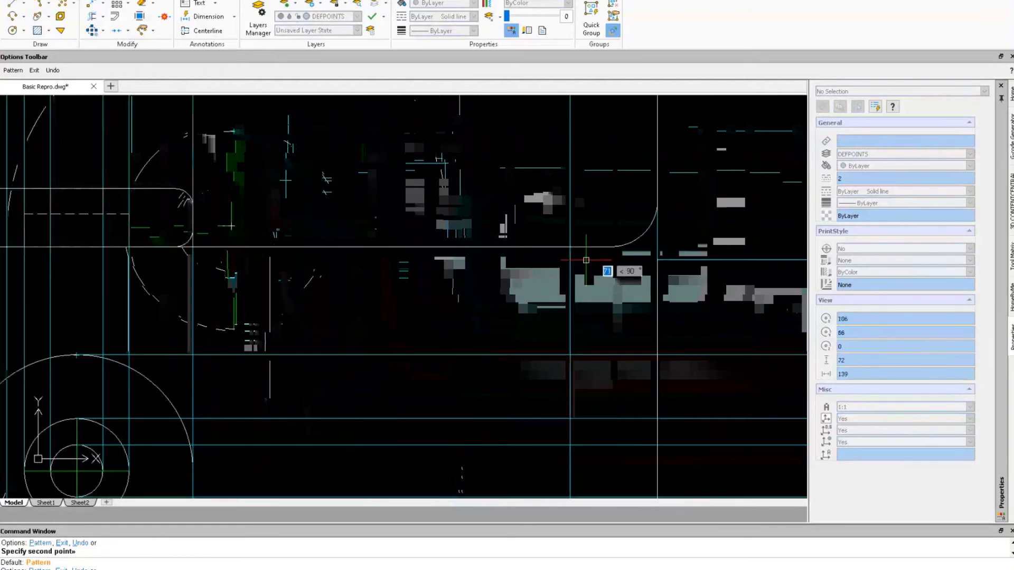
left_click(616, 247)
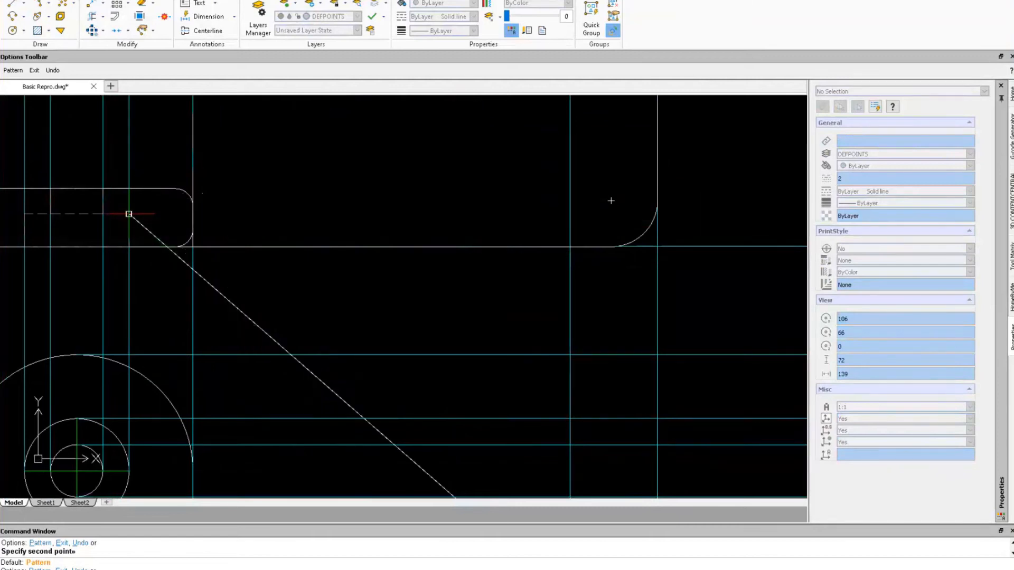
Add a horizontal line at the upper arc's endpoint, end the command and view the whole drawing.
left_click(177, 190)
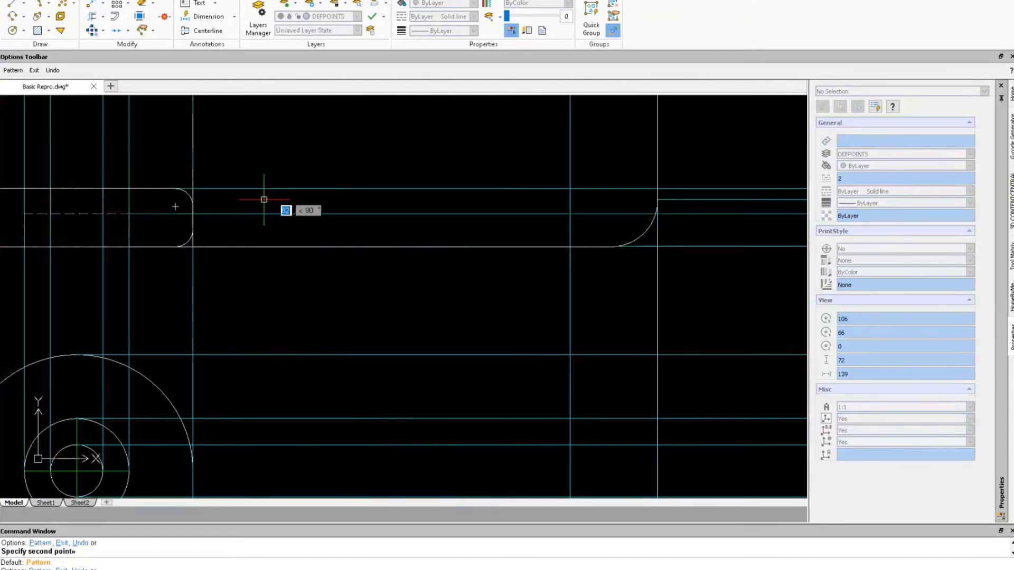
scroll(521, 167, "down", 2)
middle_click_drag(530, 167, 489, 313)
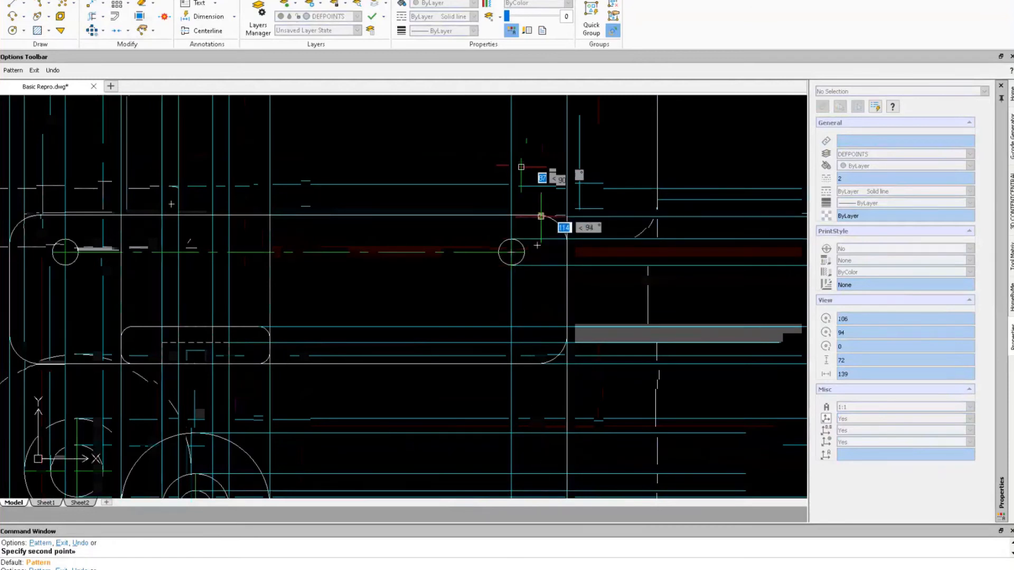
key("Escape")
scroll(618, 356, "down", 3)
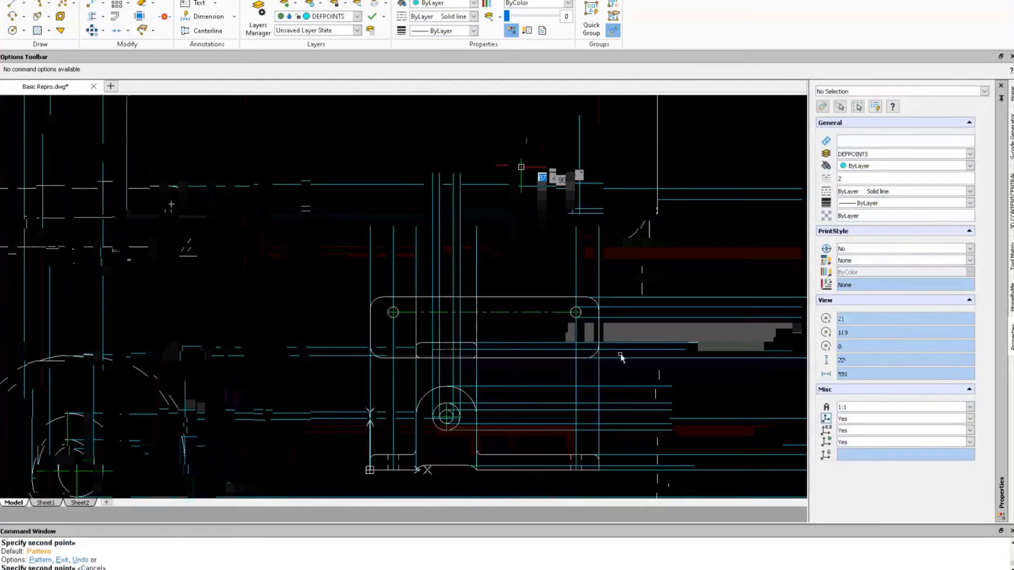
mouse_move(618, 356)
middle_mouse_down()
mouse_move(565, 301)
mouse_move(488, 277)
middle_mouse_up()
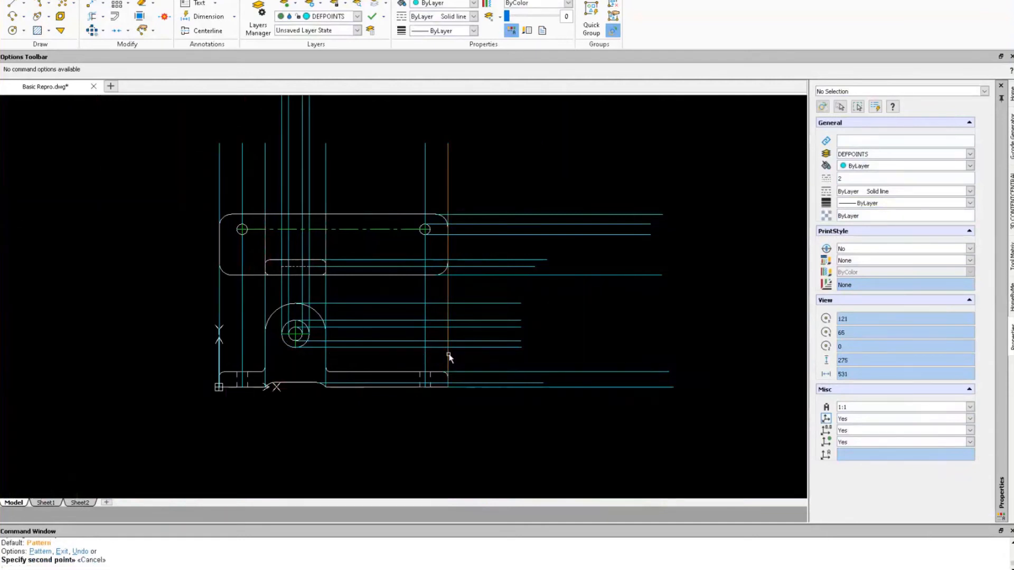
Copy the rightmost vertical construction line further right, past the horizontal lines' ends.
key("Escape")
right_click_drag(475, 374, 466, 422)
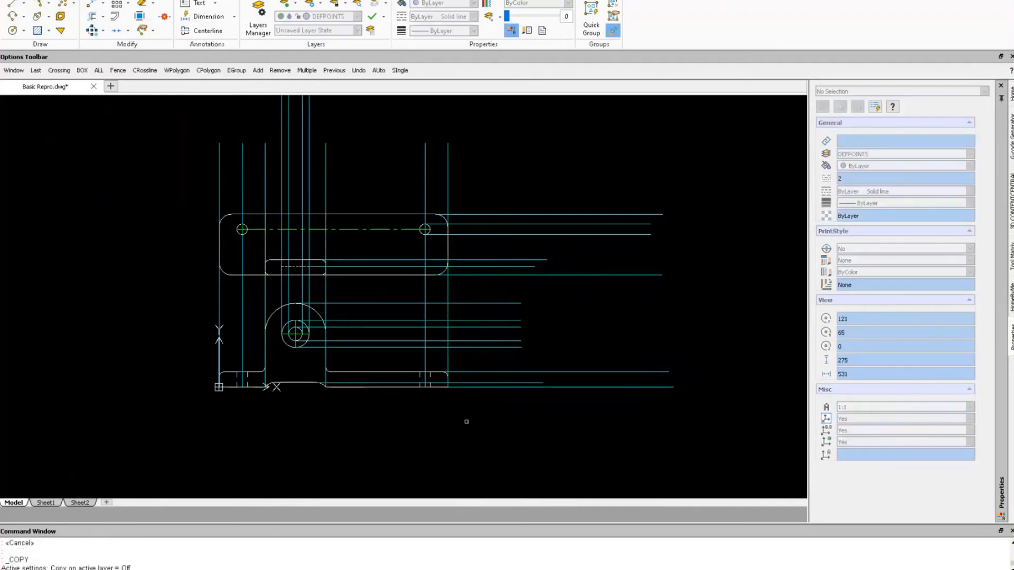
left_click(448, 362)
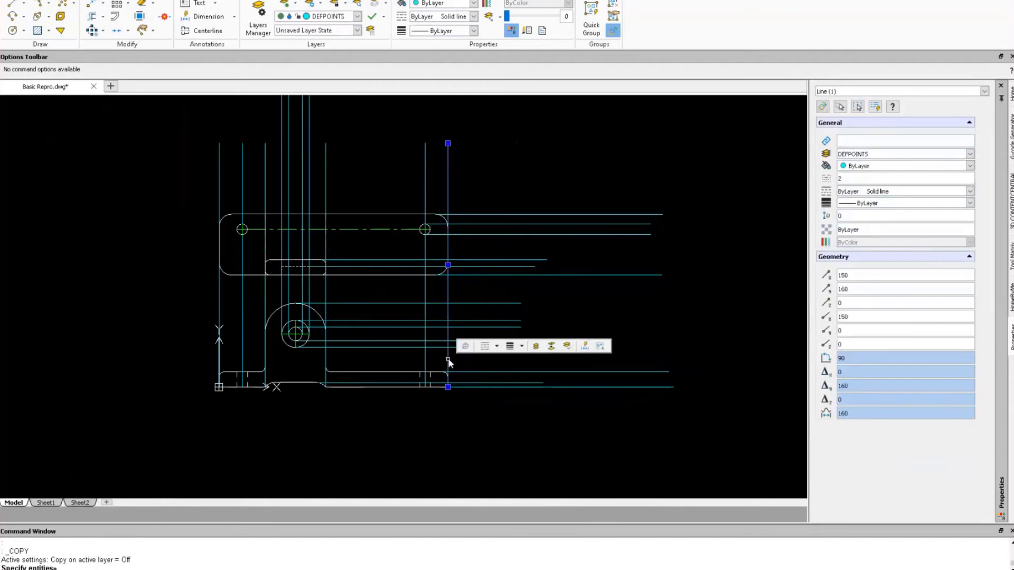
key("Escape")
right_click_drag(468, 400, 466, 420)
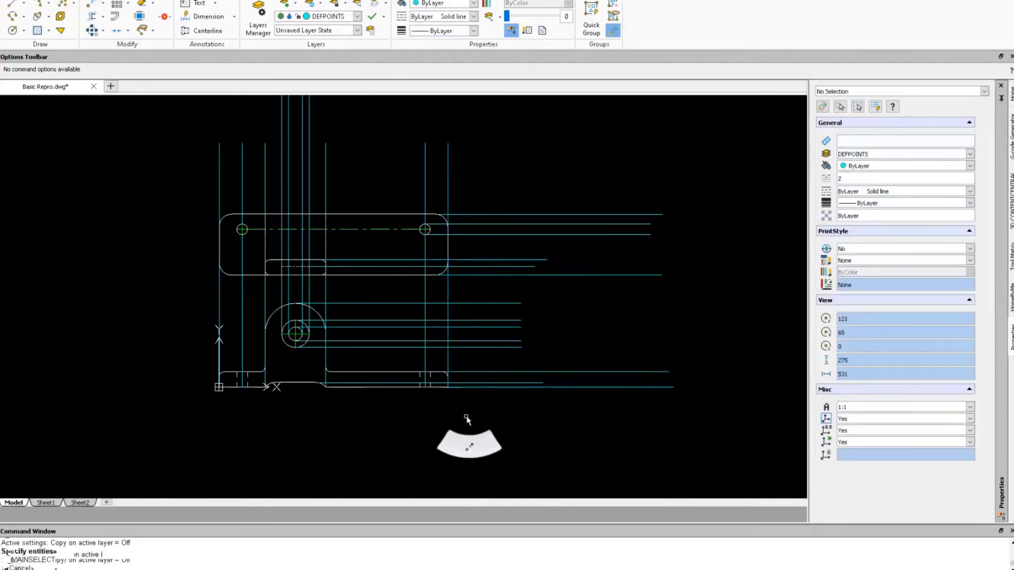
left_click(447, 354)
key("Return")
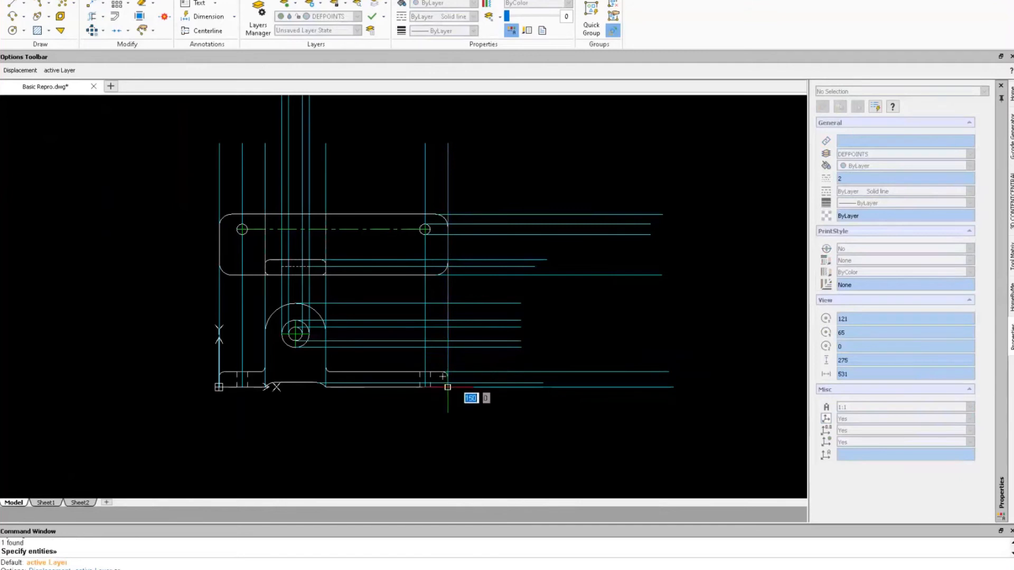
left_click(603, 387)
key("Escape")
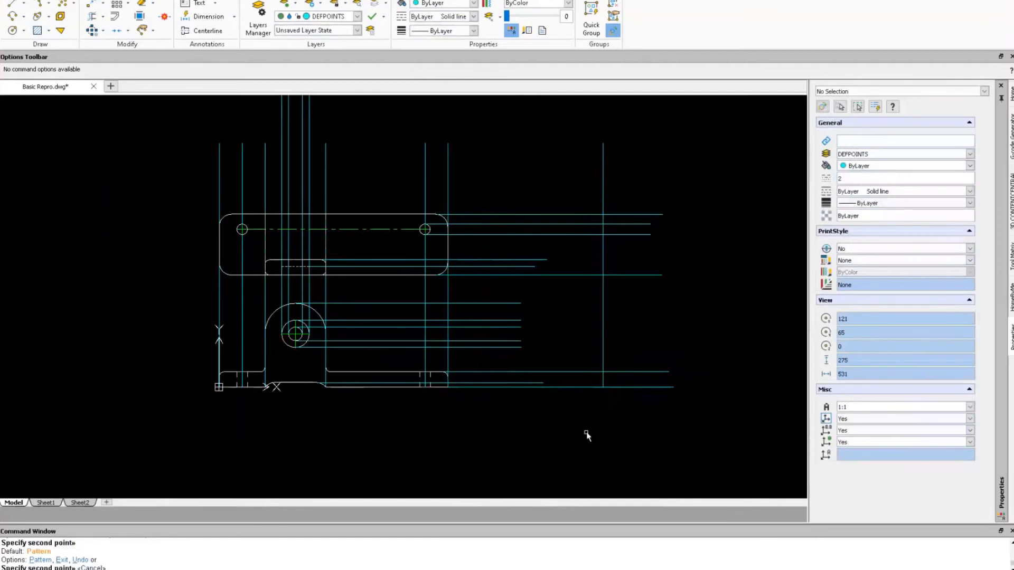
type("tr")
key("Return")
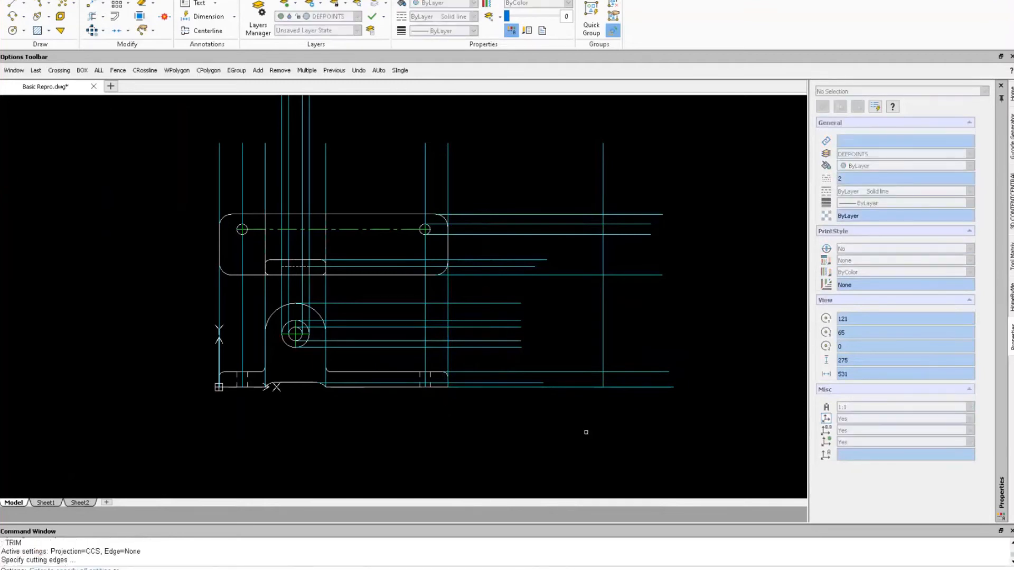
Extend the short horizontal projection lines to the new vertical line, using it as the boundary.
left_click(603, 330)
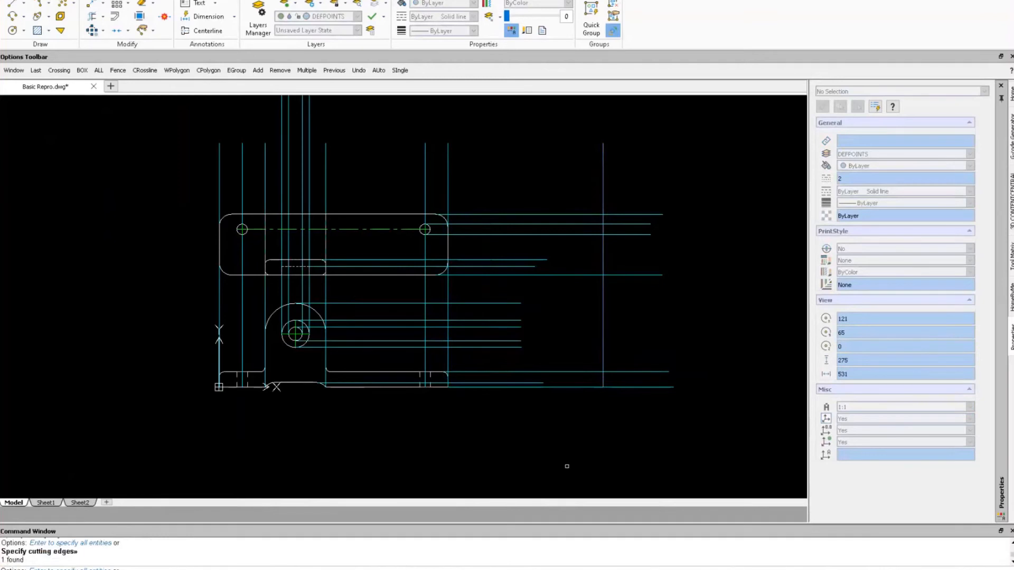
left_click_drag(553, 455, 489, 173)
key("Return")
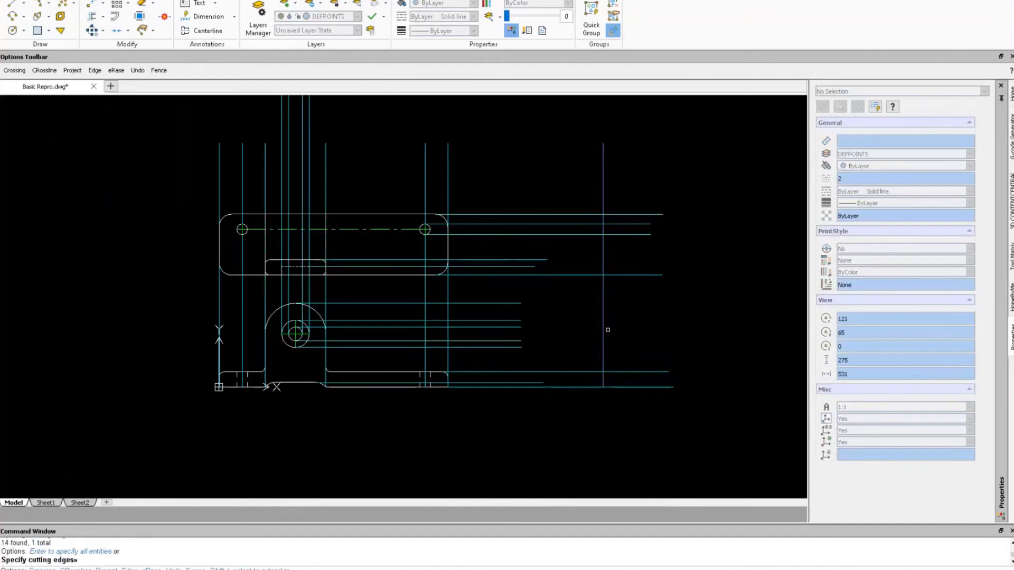
left_click_drag(524, 402, 498, 191)
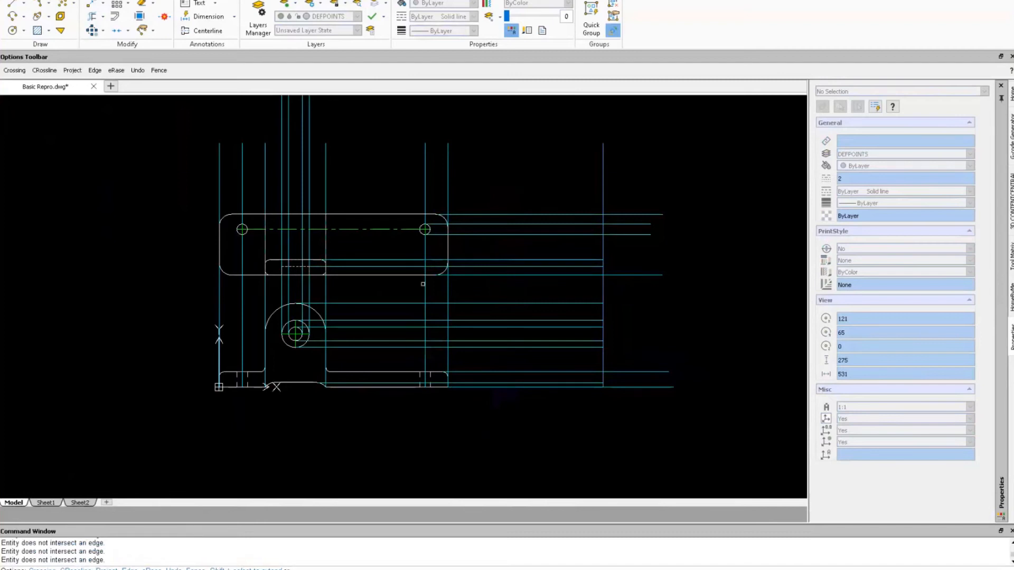
scroll(425, 284, "up", 1)
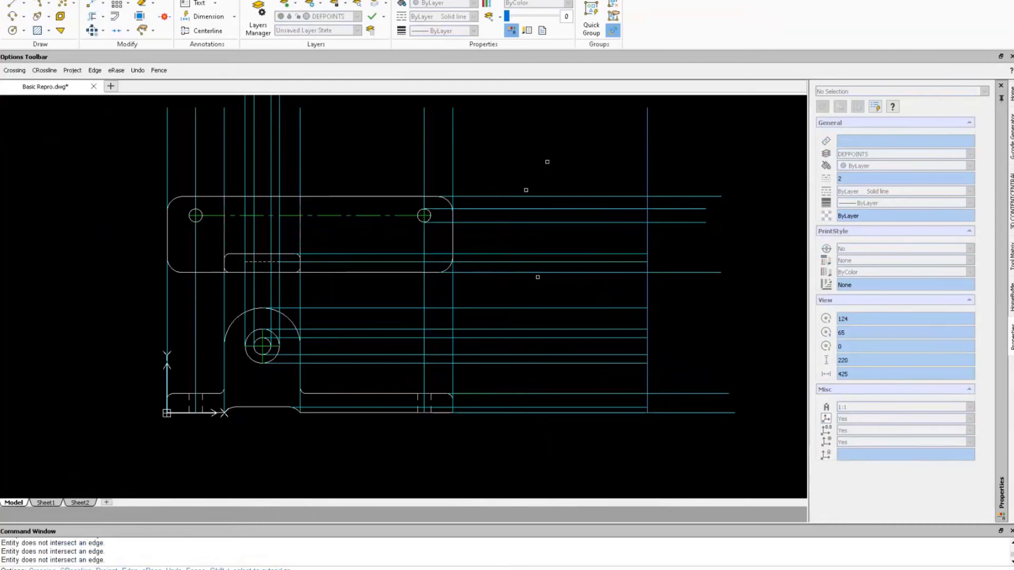
right_click(569, 157)
key("Escape")
key("Escape")
right_click_drag(560, 157, 592, 159)
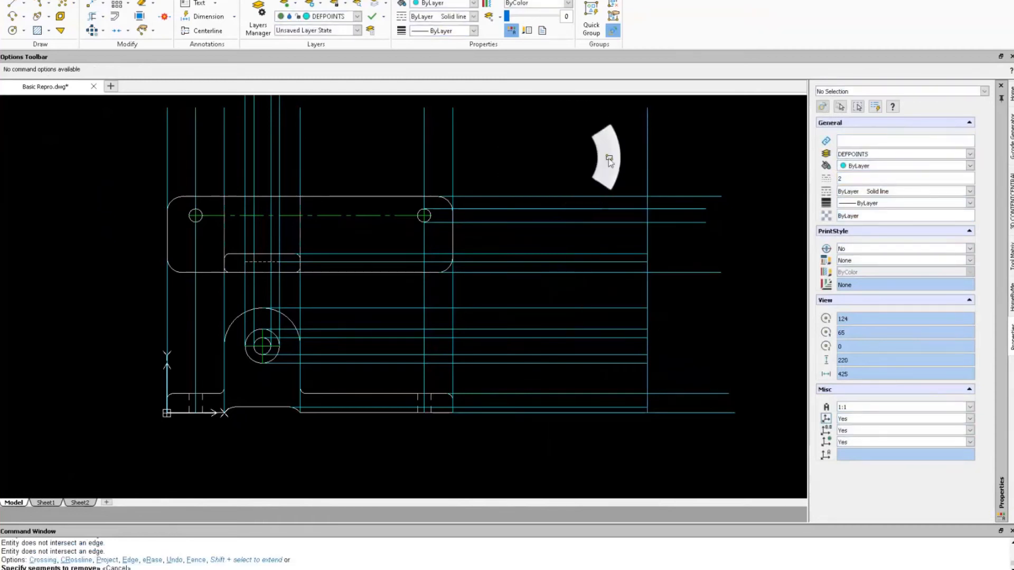
Draw a 40 × 10 rectangle starting on the side view's bottom line.
left_click(510, 413)
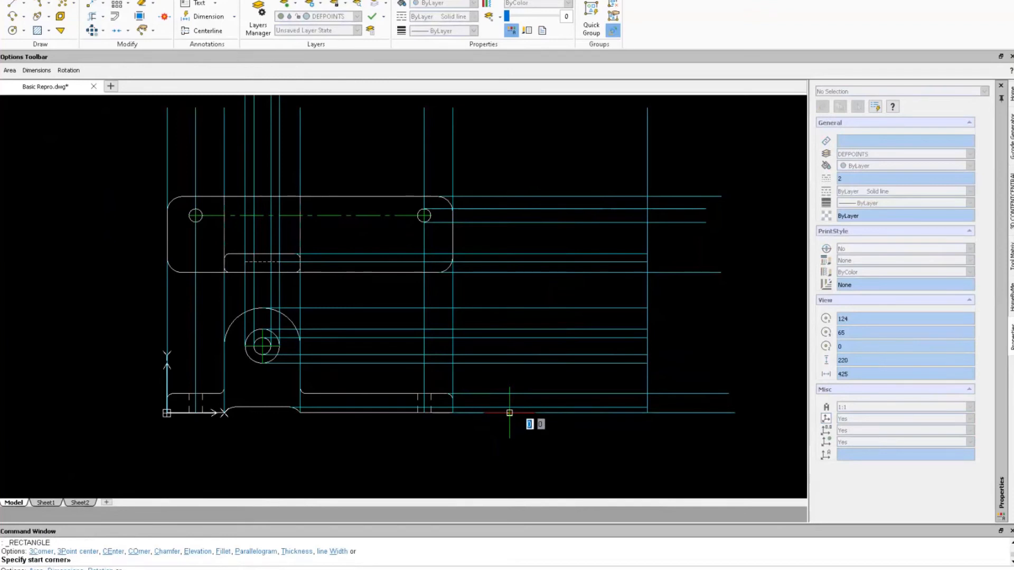
type("40,10")
key("Return")
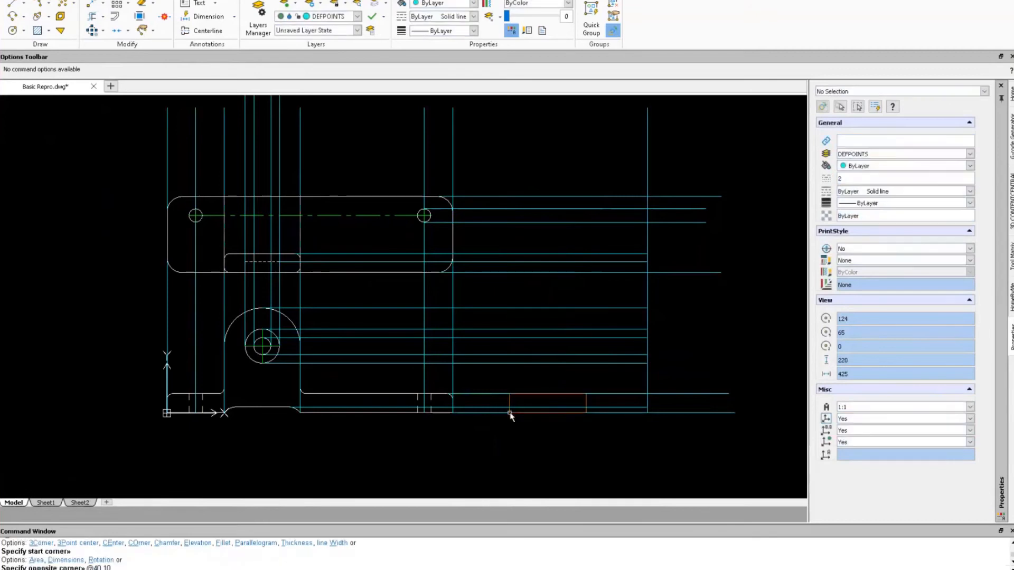
key("Escape")
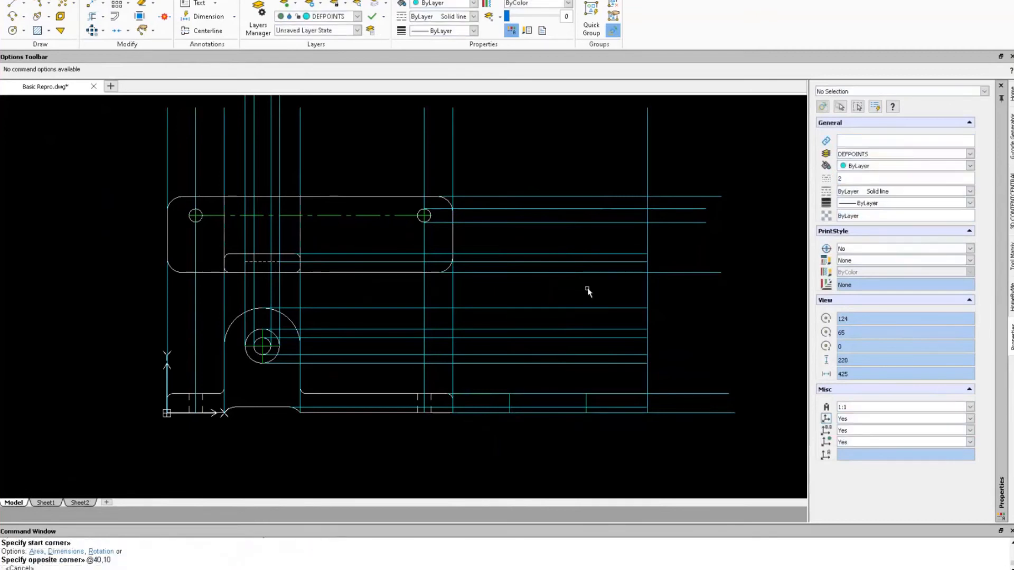
Move the new rectangle onto the OBJECT layer in Properties.
left_click(588, 405)
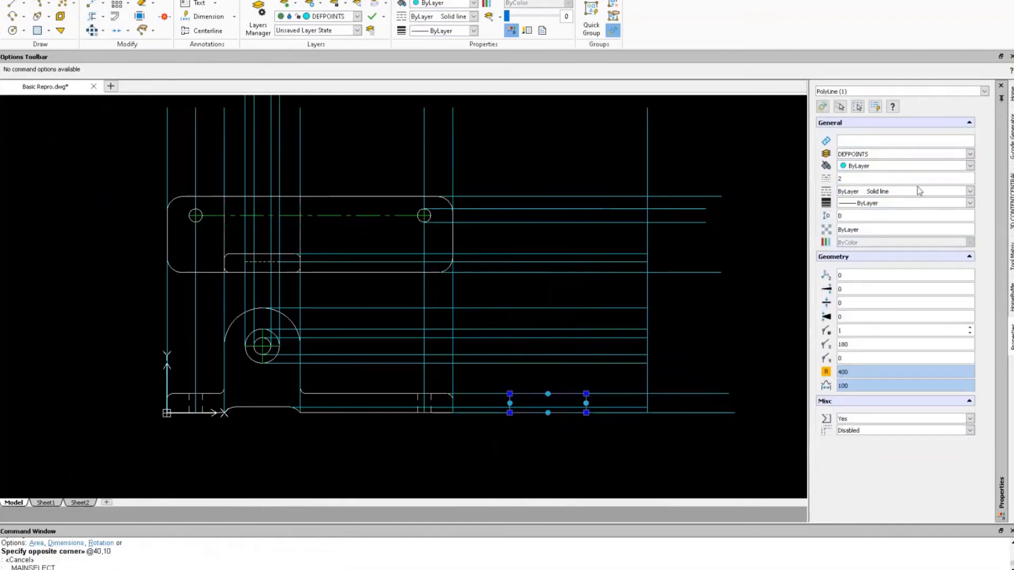
left_click(970, 154)
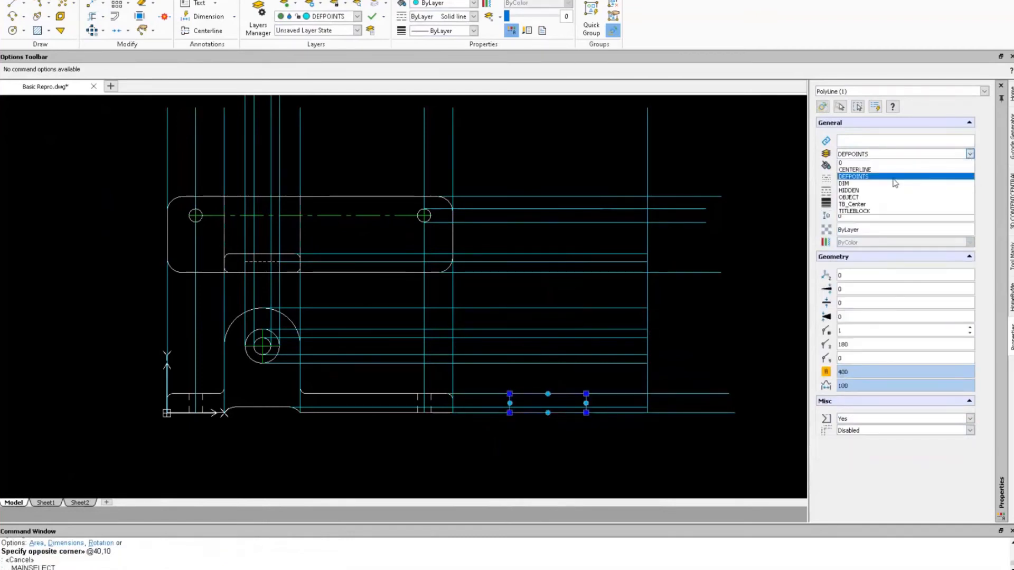
left_click(851, 197)
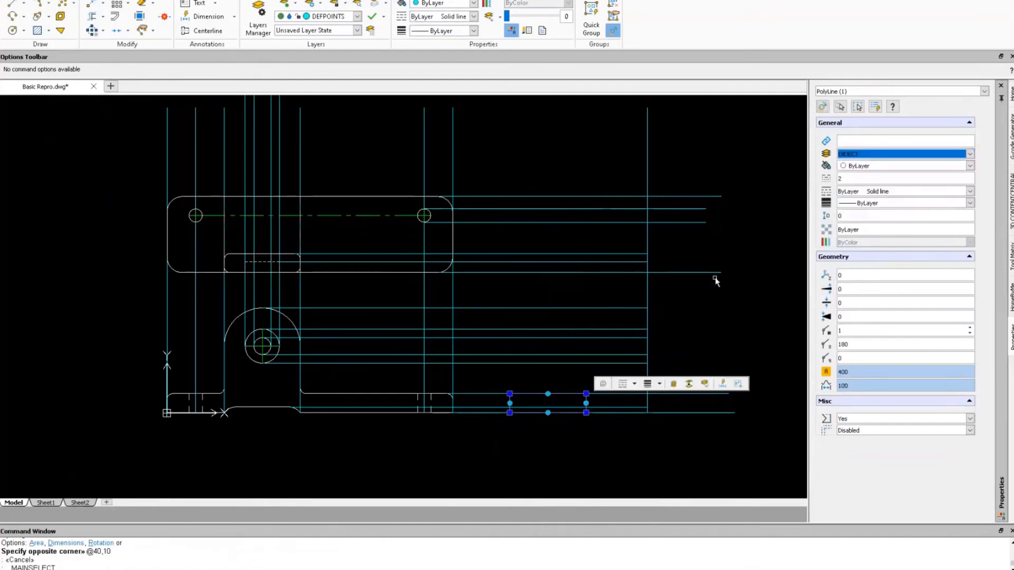
left_click(730, 319)
key("Escape")
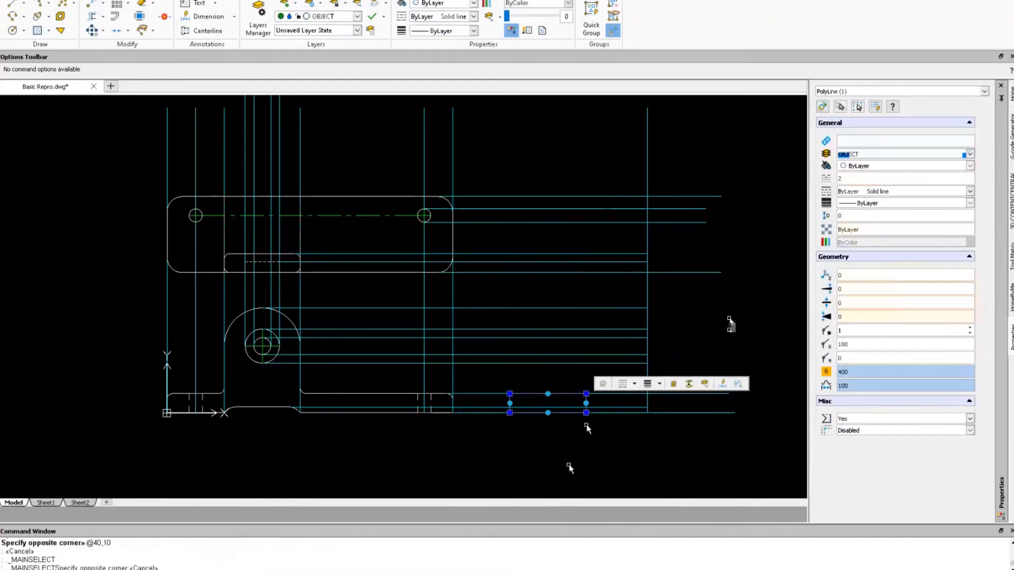
key("Escape")
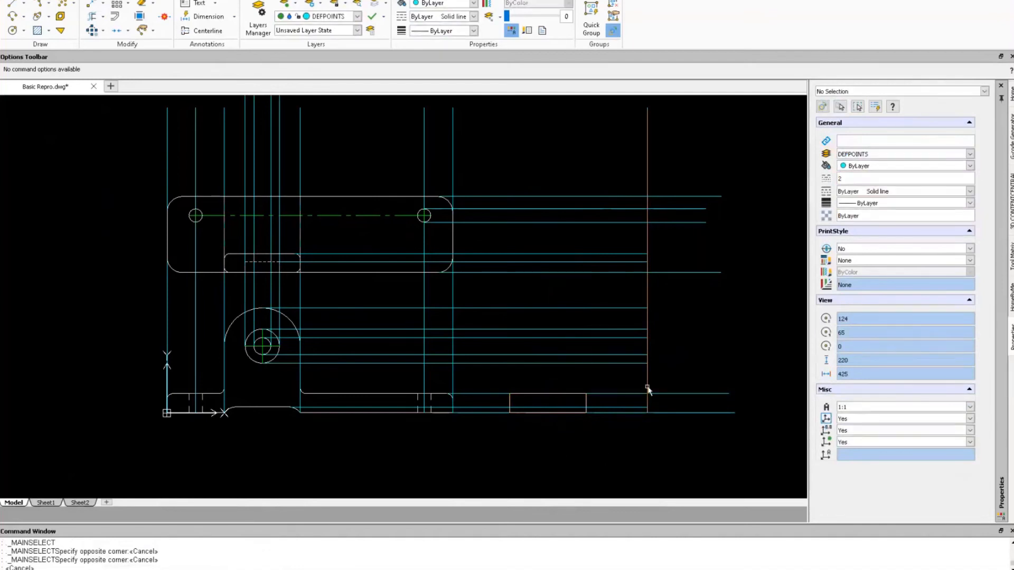
right_click_drag(719, 326, 689, 449)
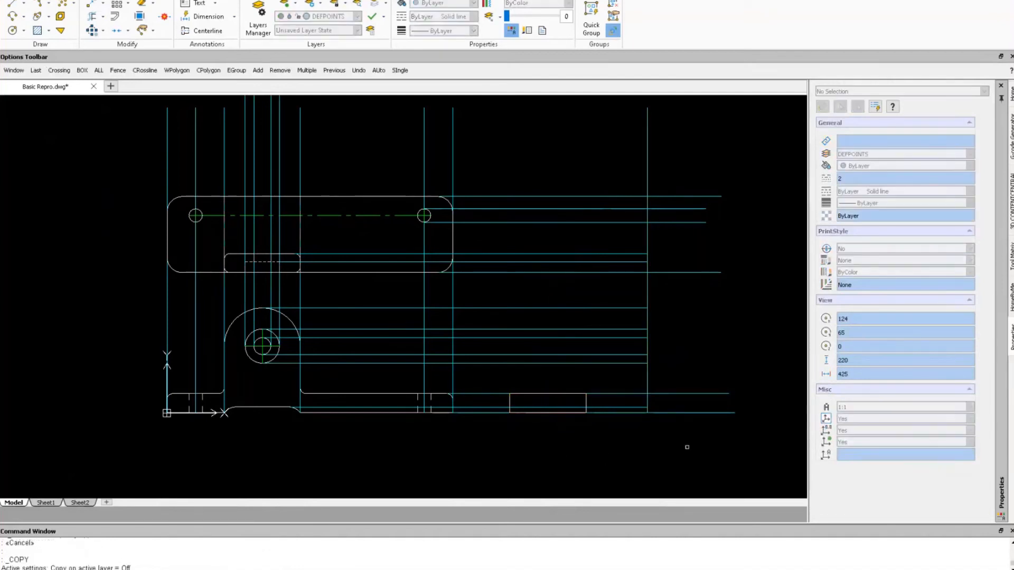
Copy the right vertical construction line to the rectangle's right corner.
left_click(648, 382)
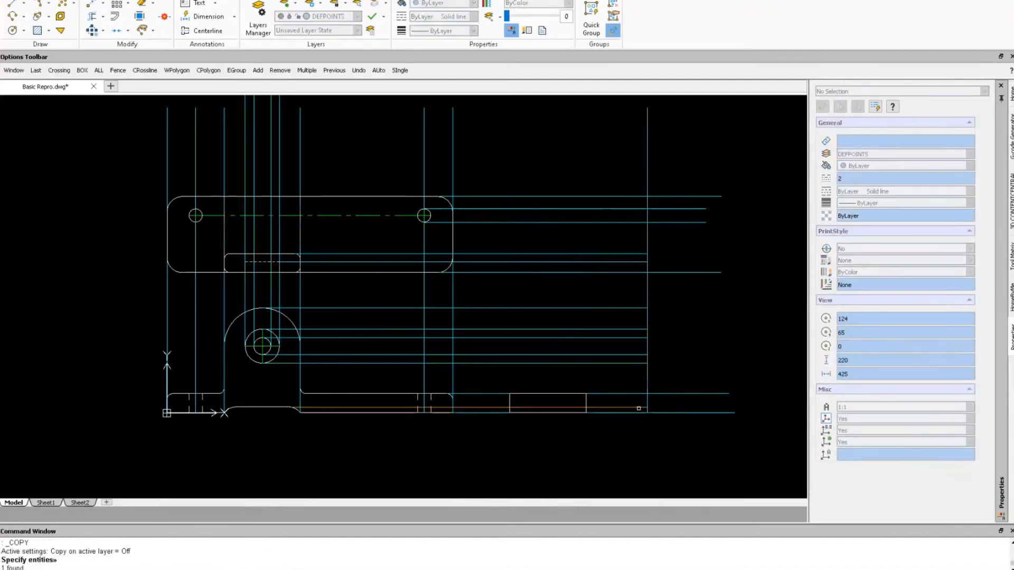
key("Return")
left_click(647, 420)
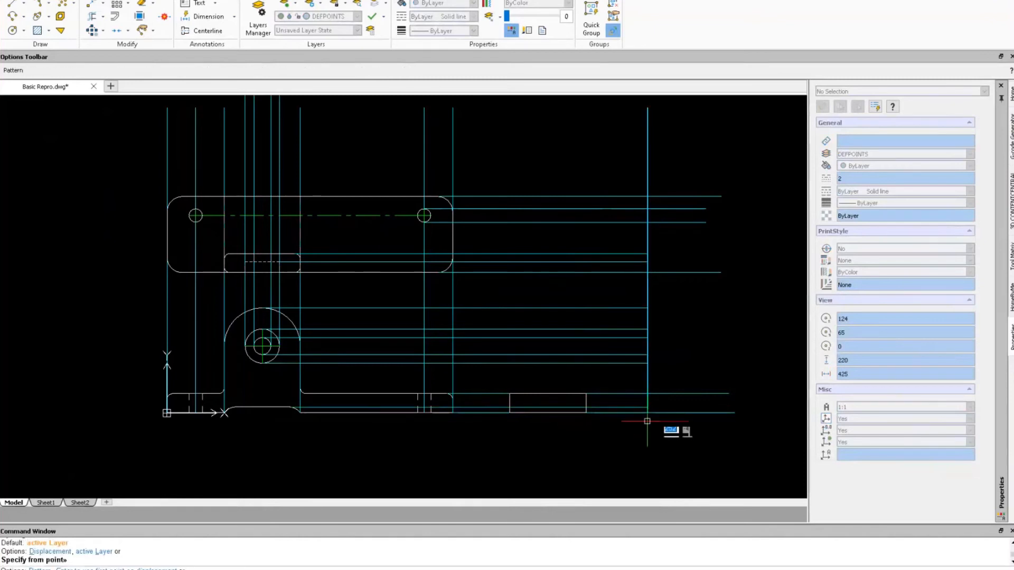
left_click(510, 413)
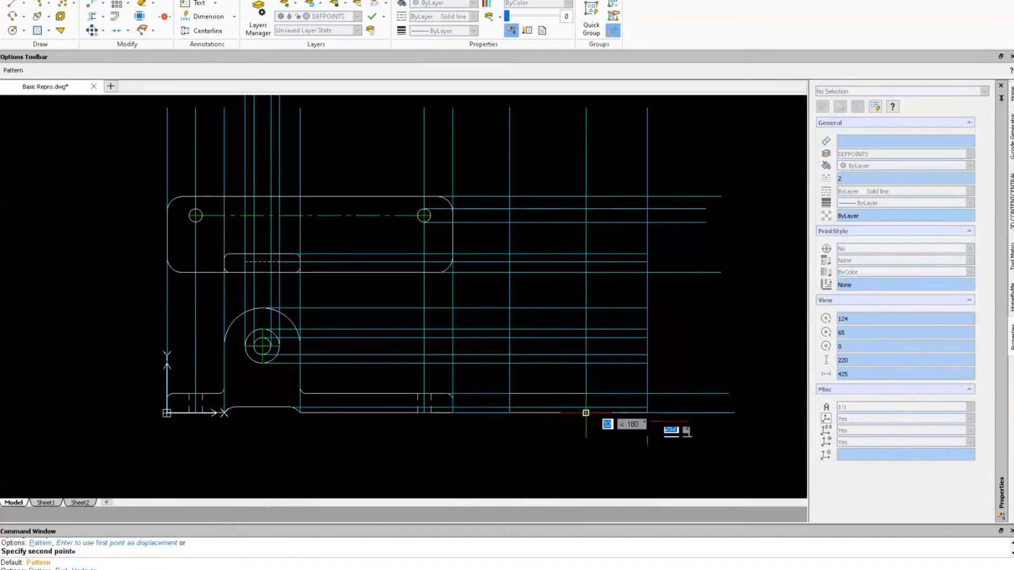
left_click(586, 413)
key("Escape")
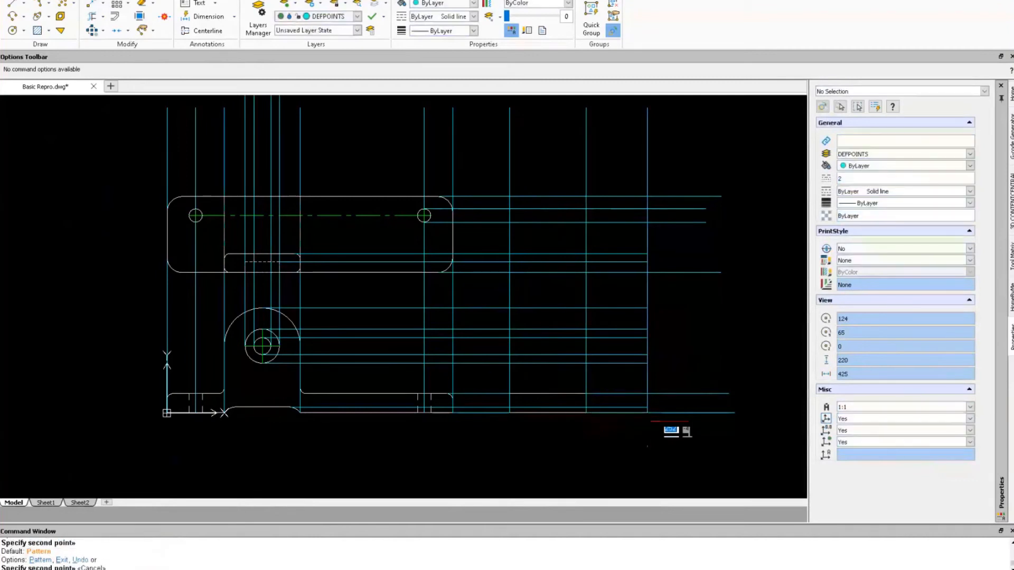
Draw a 45° diagonal line from the lower right intersection to the upper intersection.
right_click_drag(726, 316, 702, 318)
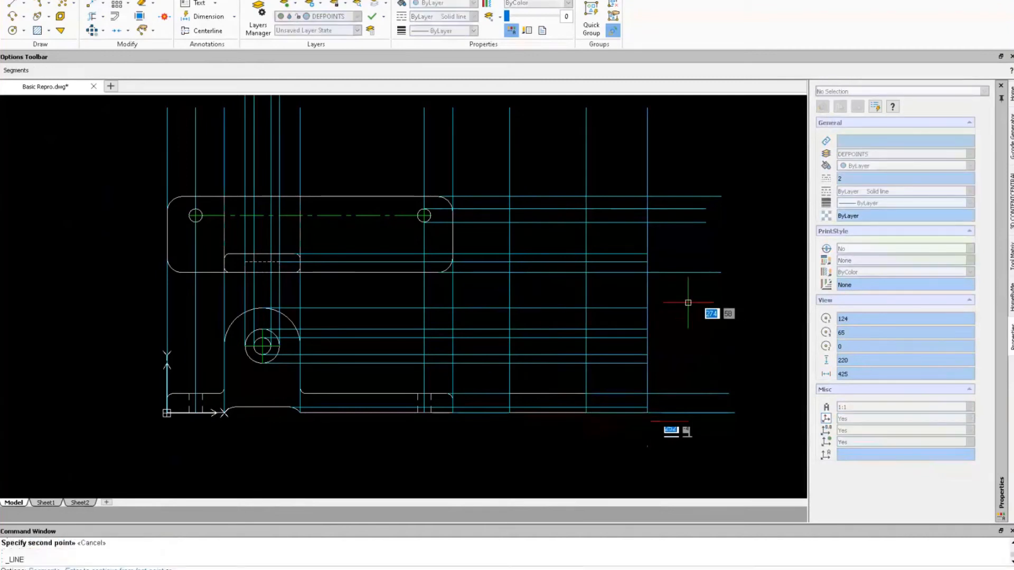
left_click(510, 273)
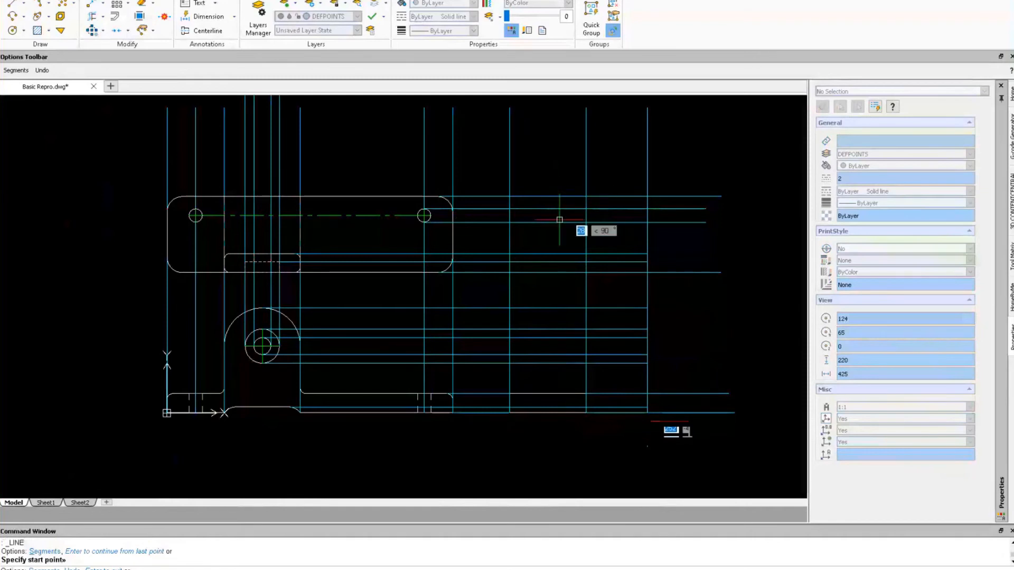
key("Escape")
key("Escape")
key("Escape")
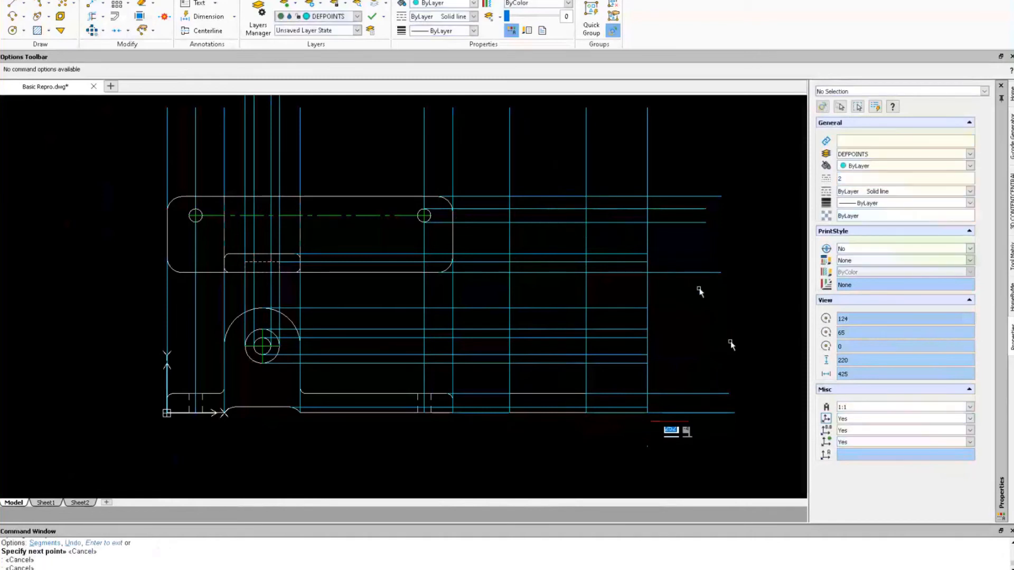
right_click(708, 341)
right_click_drag(690, 336, 681, 336)
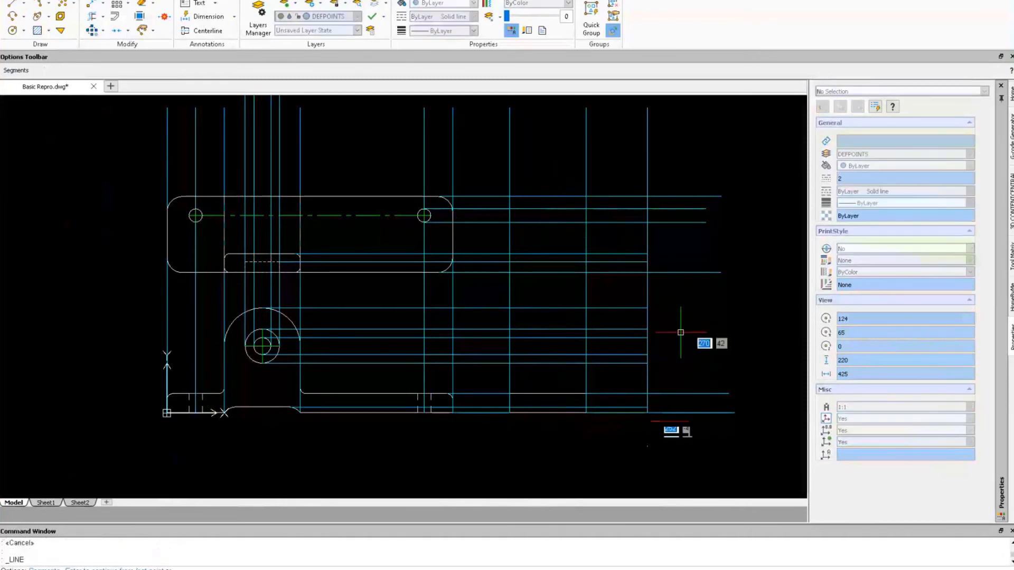
left_click(510, 272)
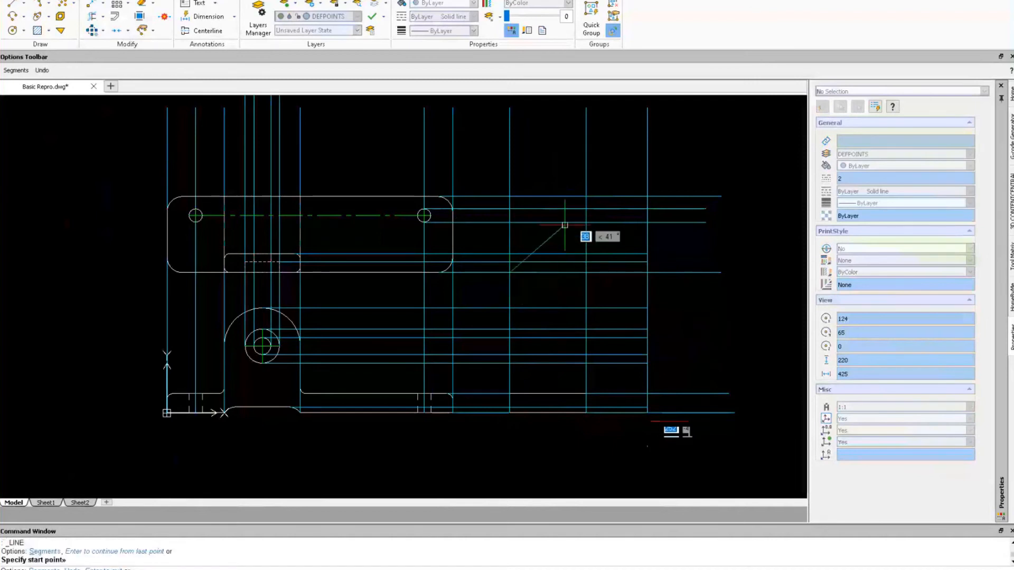
left_click(586, 196)
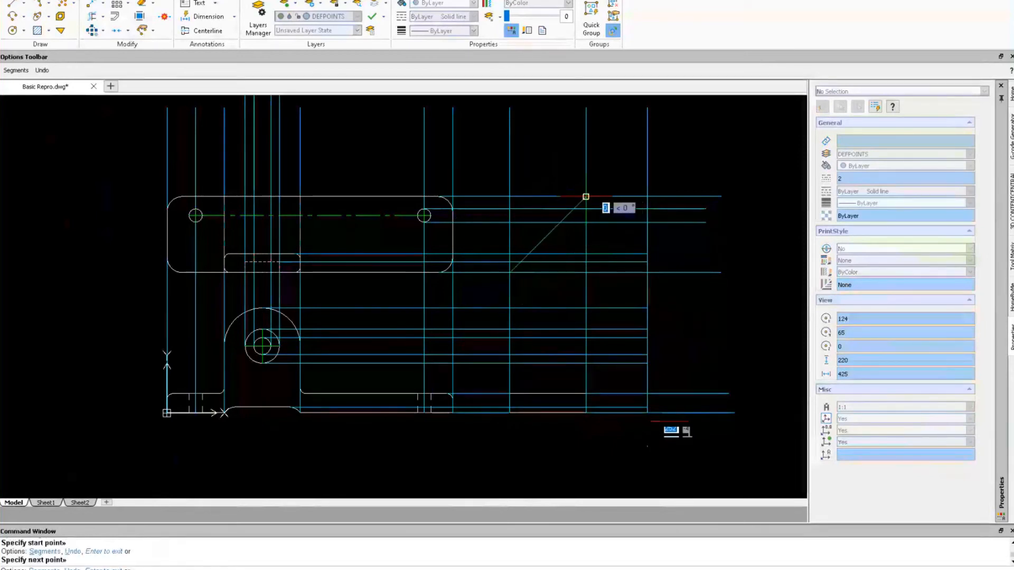
key("Escape")
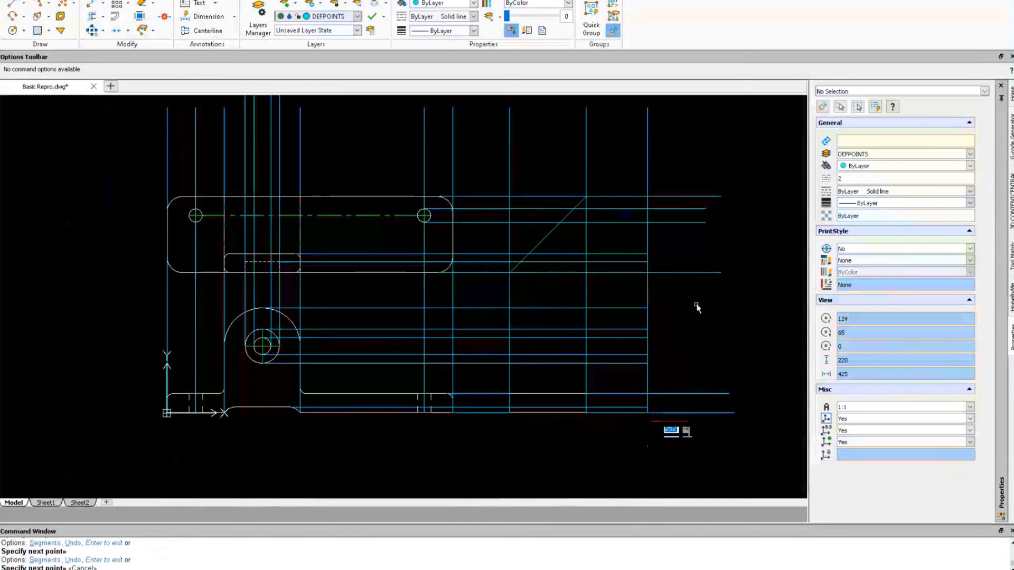
right_click_drag(720, 311, 676, 304)
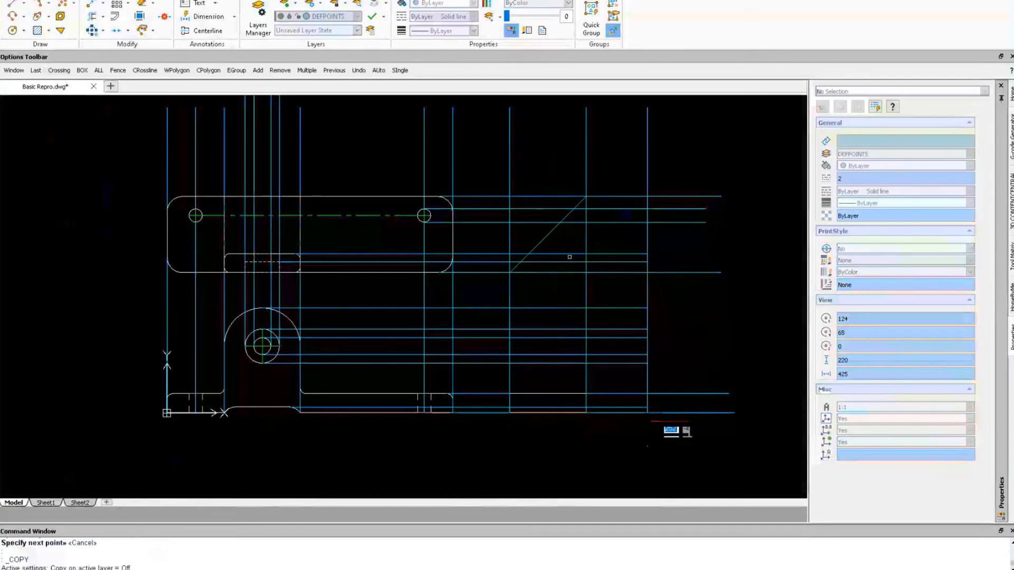
Copy the vertical construction line, based at its top end, to the diagonal's intersections.
left_click(588, 294)
key("Return")
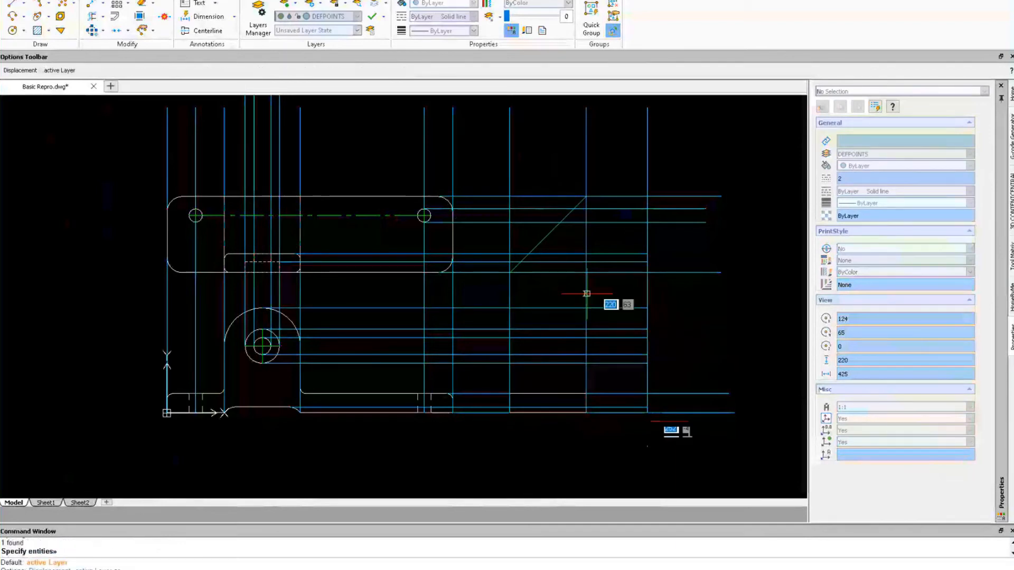
left_click(585, 196)
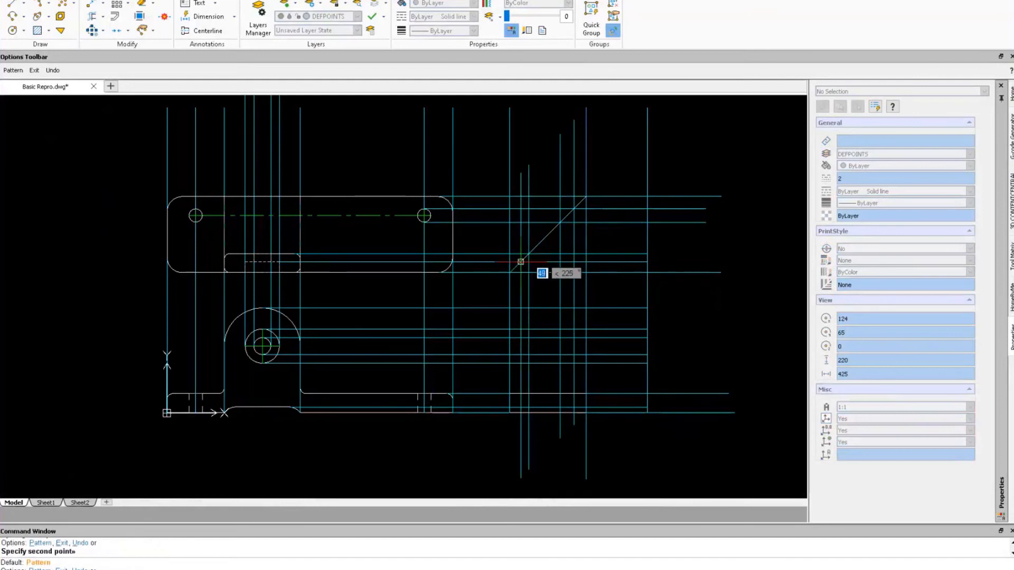
key("Escape")
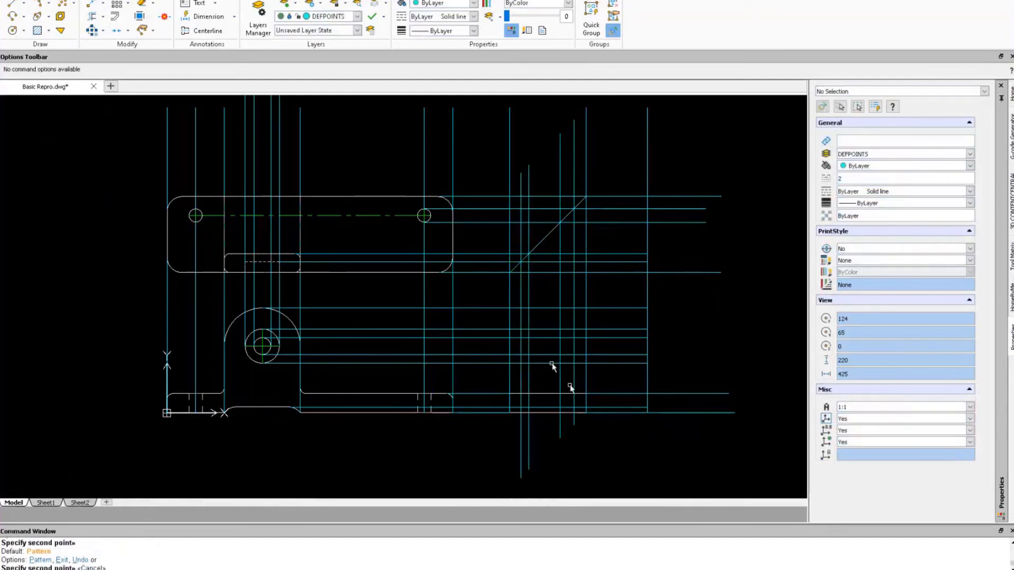
scroll(505, 406, "up", 3)
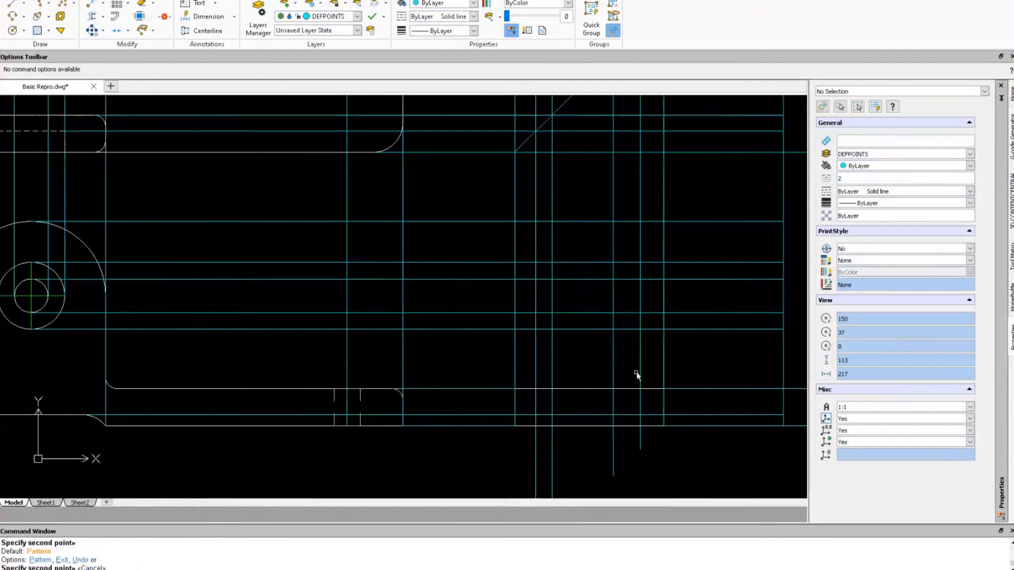
right_click_drag(709, 454, 756, 449)
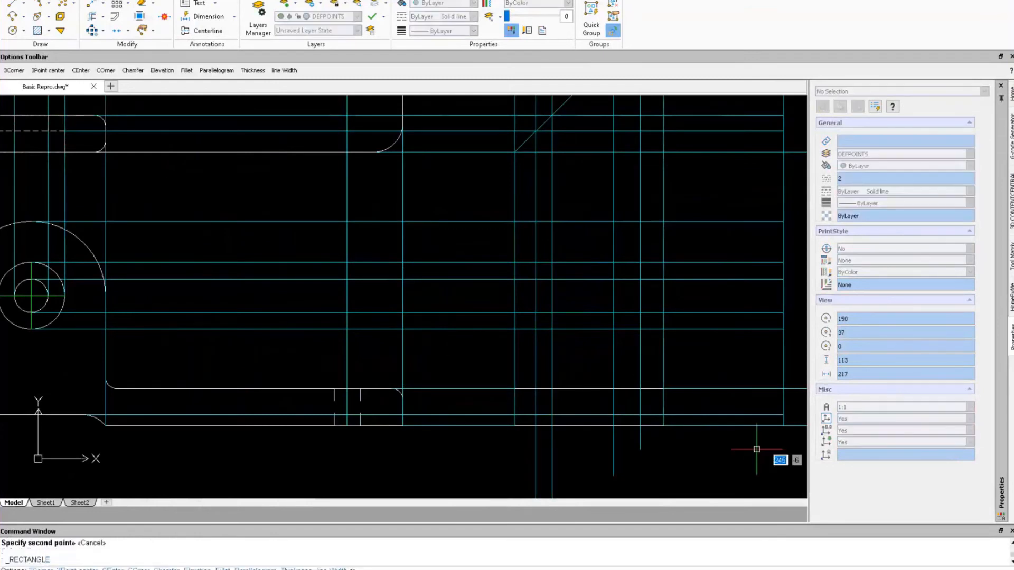
Make OBJECT the current layer and draw the first side-view rectangle.
left_click(515, 426)
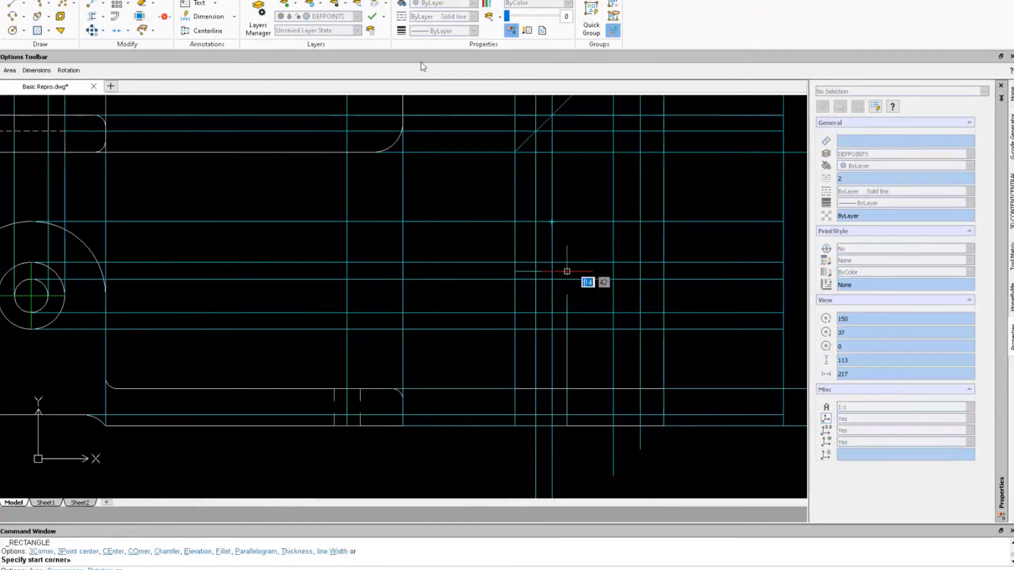
left_click(353, 16)
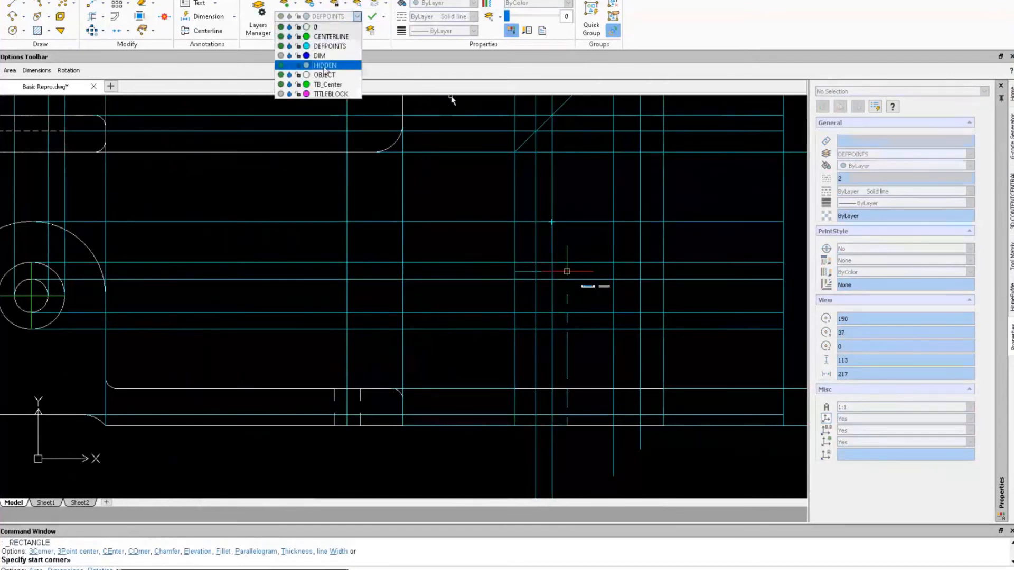
left_click(326, 74)
right_click_drag(423, 214, 474, 214)
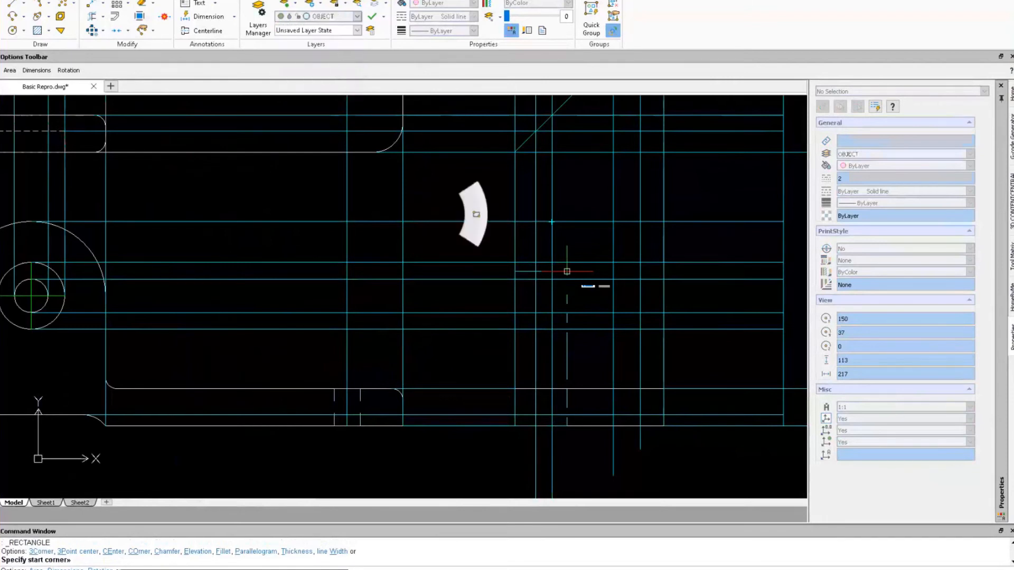
left_click(514, 427)
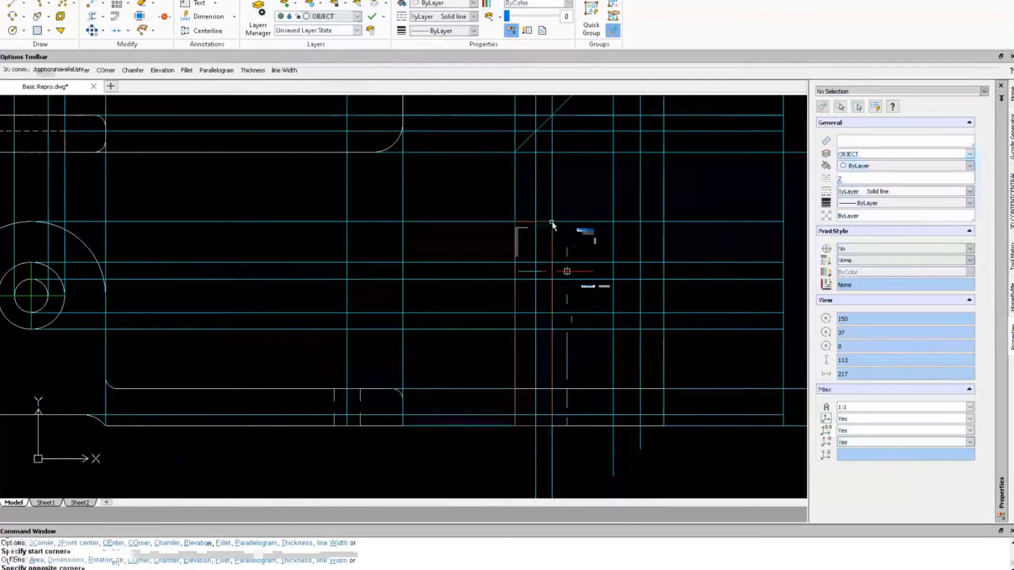
left_click(552, 223)
Draw more rectangles for the side view's smaller boxes by repeating the rectangle command.
right_click(515, 266)
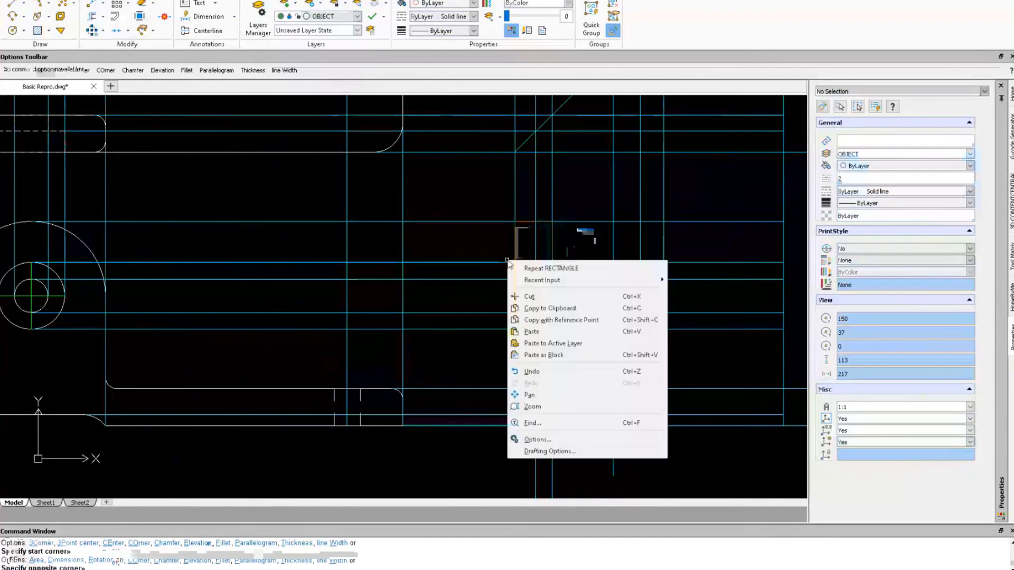
left_click(517, 265)
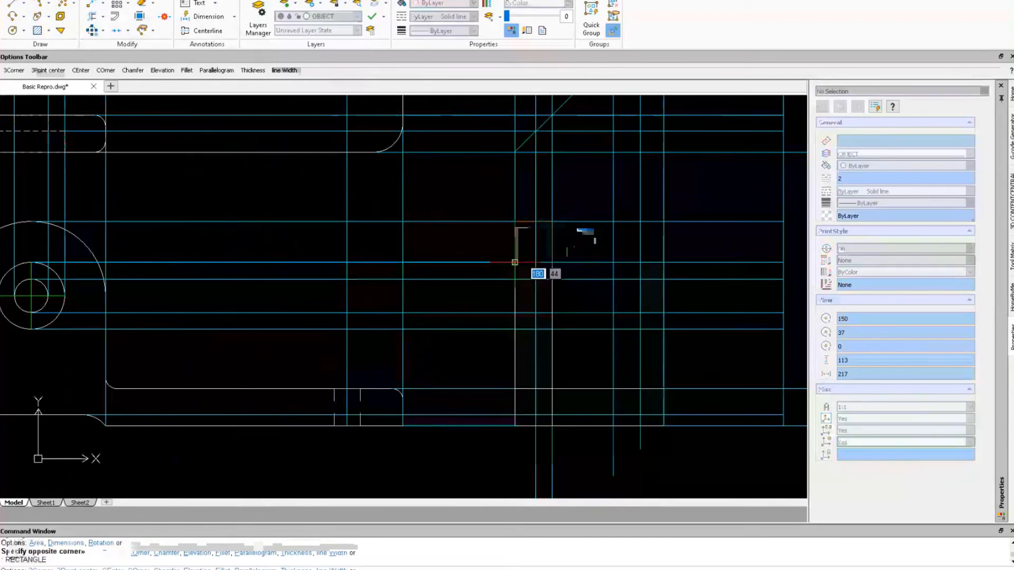
left_click(535, 330)
left_click(535, 329)
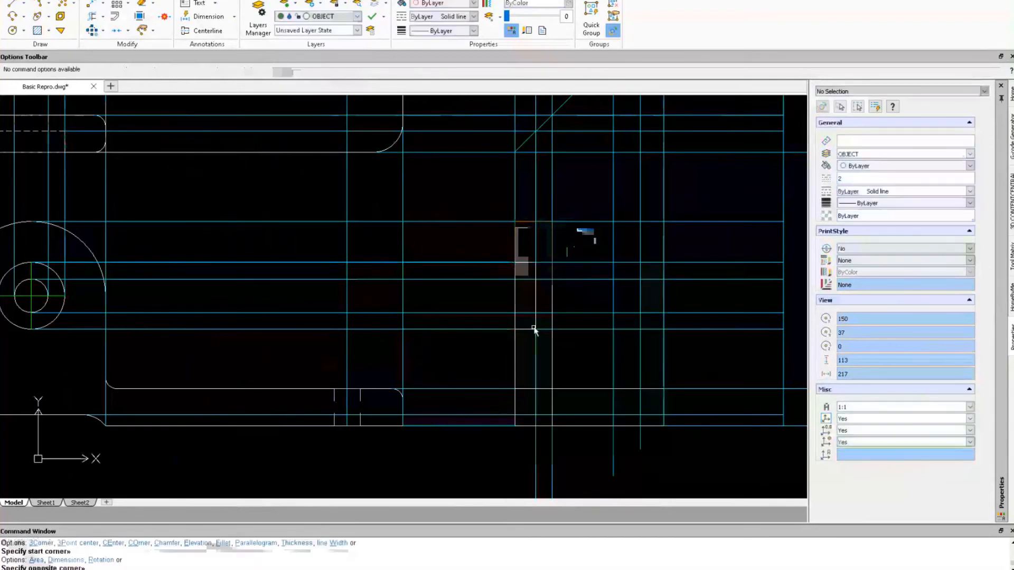
right_click(534, 330)
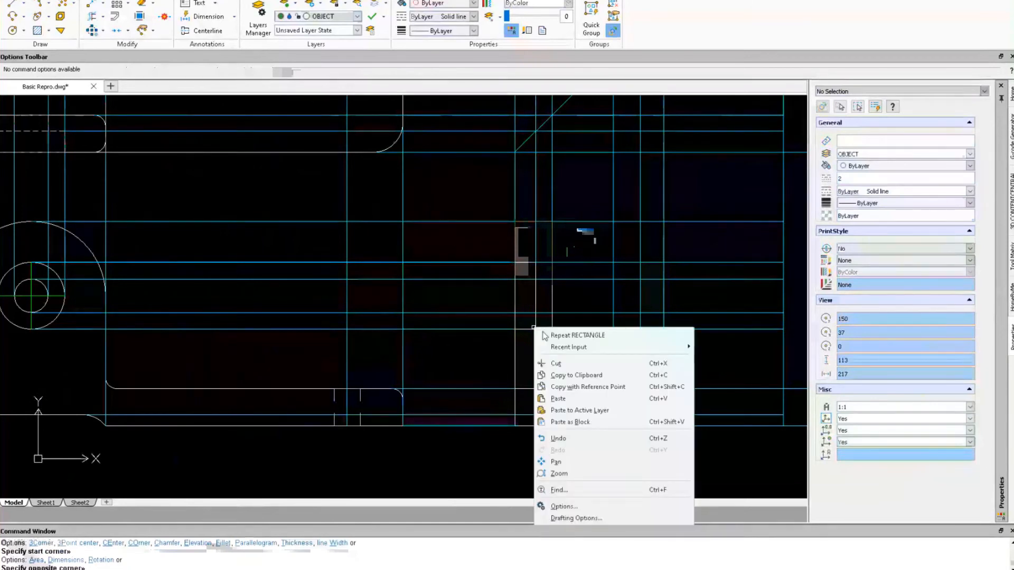
left_click(544, 335)
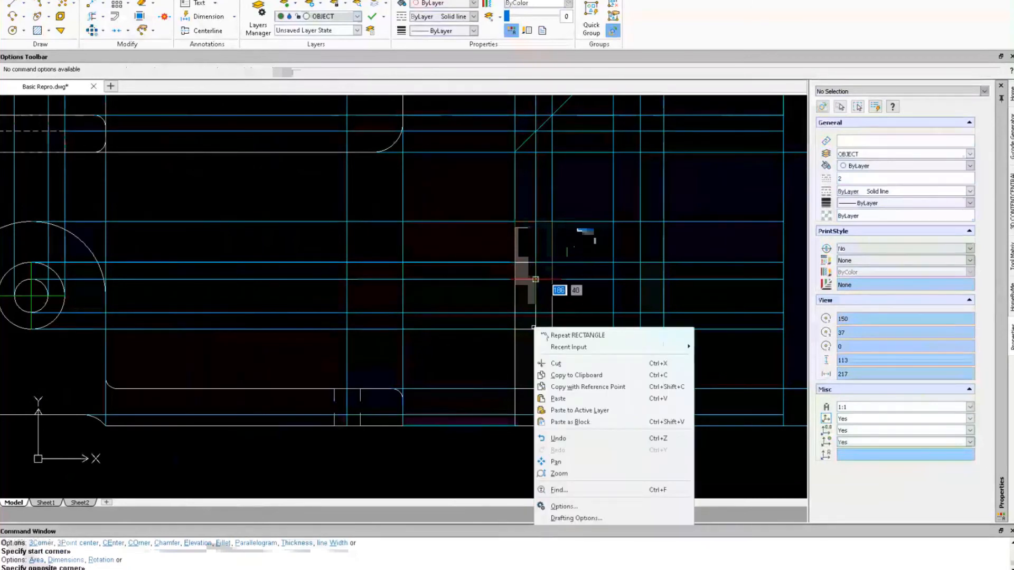
left_click(552, 313)
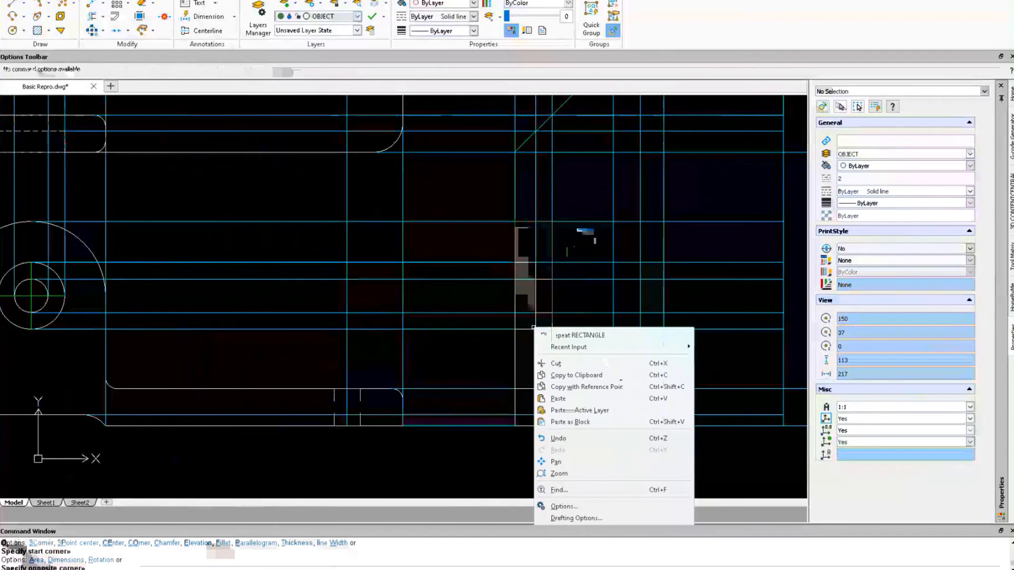
right_click(607, 364)
left_click(628, 369)
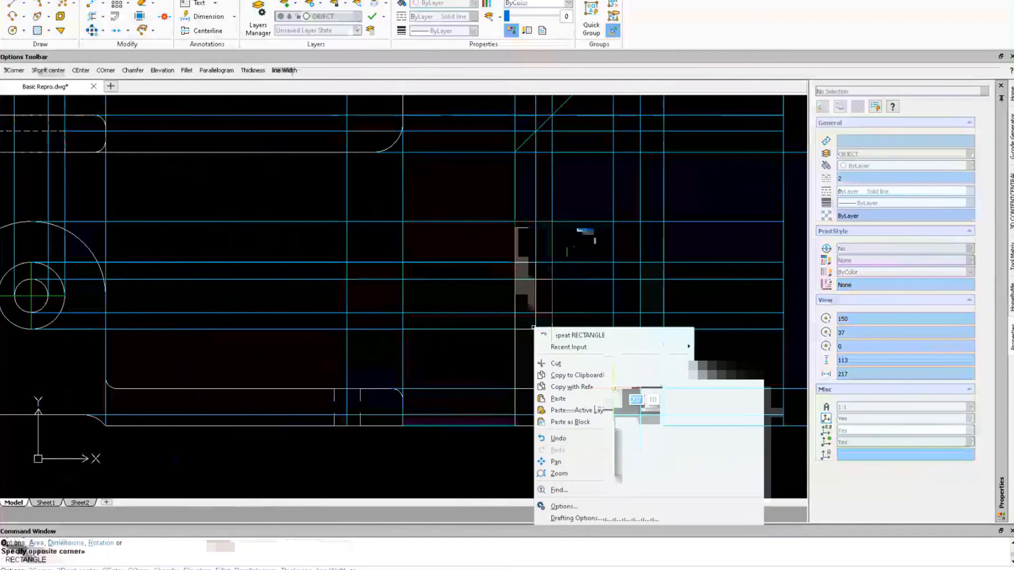
left_click(613, 389)
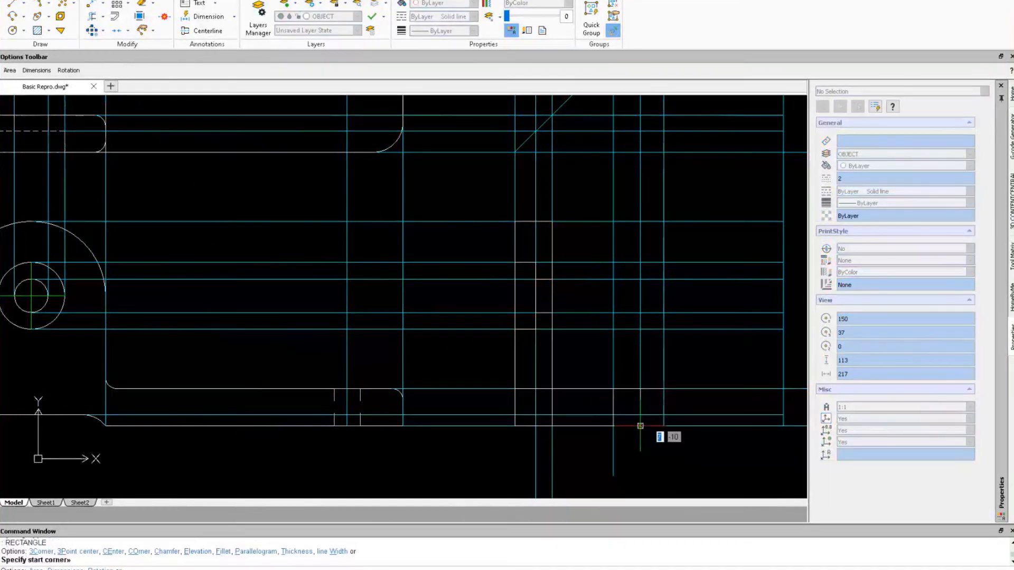
key("Escape")
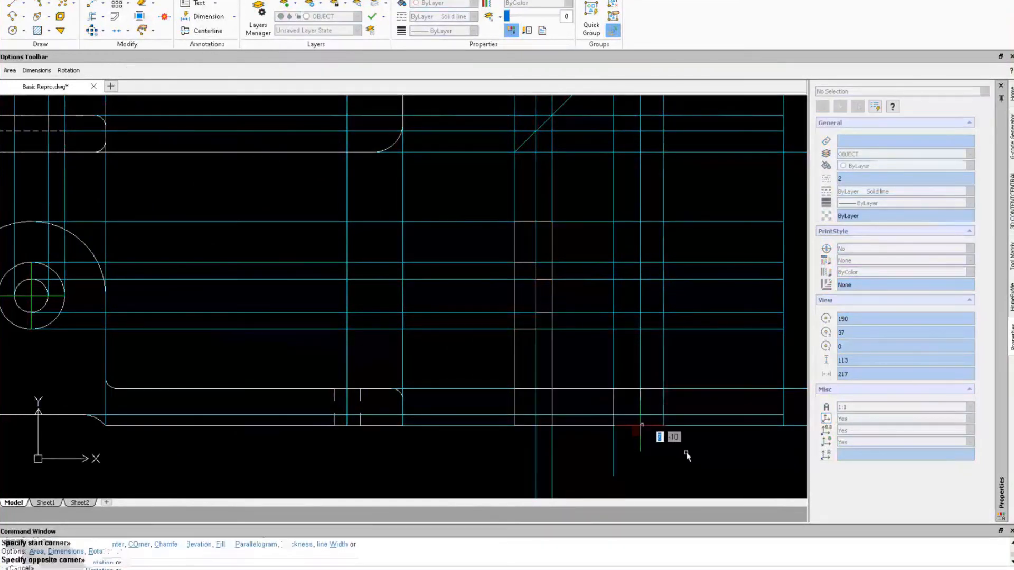
Draw a horizontal line along the side view between two snapped intersections.
type("l")
key("Return")
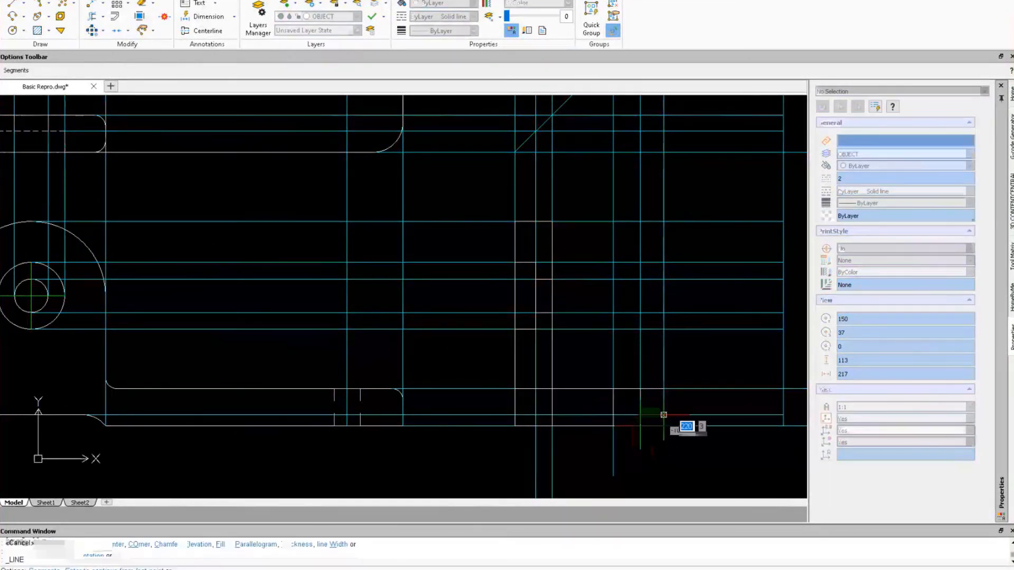
left_click(664, 415)
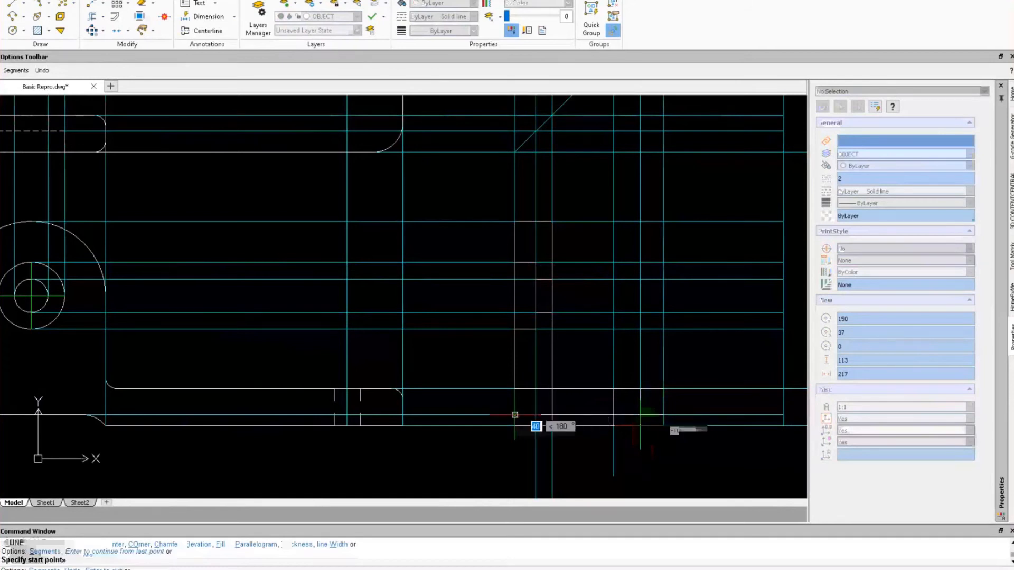
left_click(515, 415)
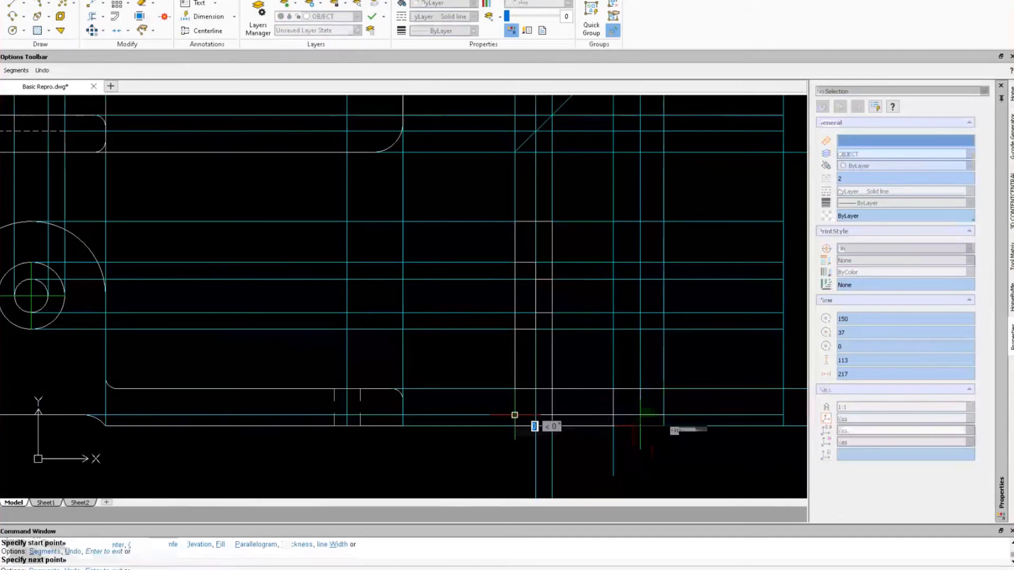
key("Escape")
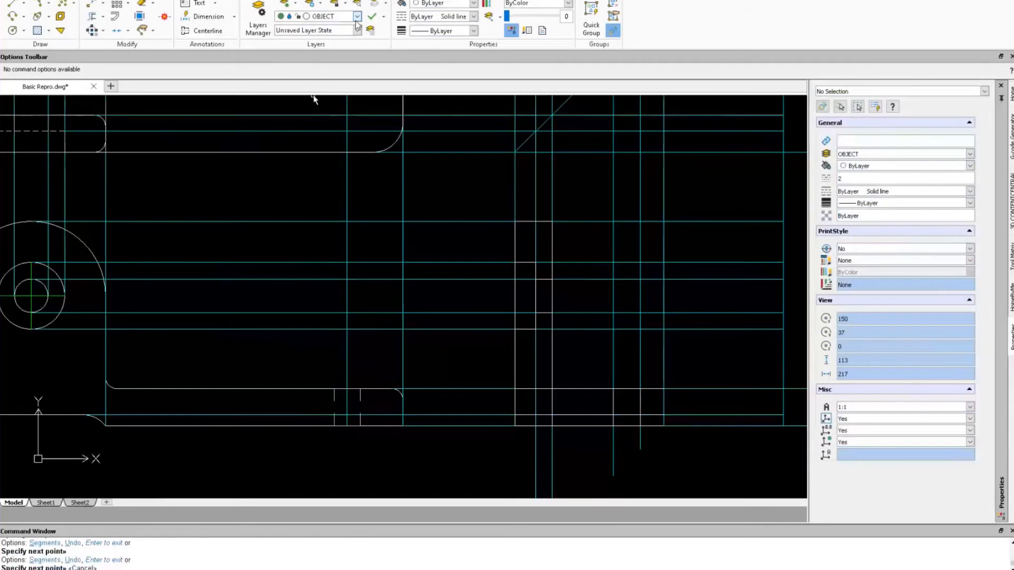
left_click(357, 17)
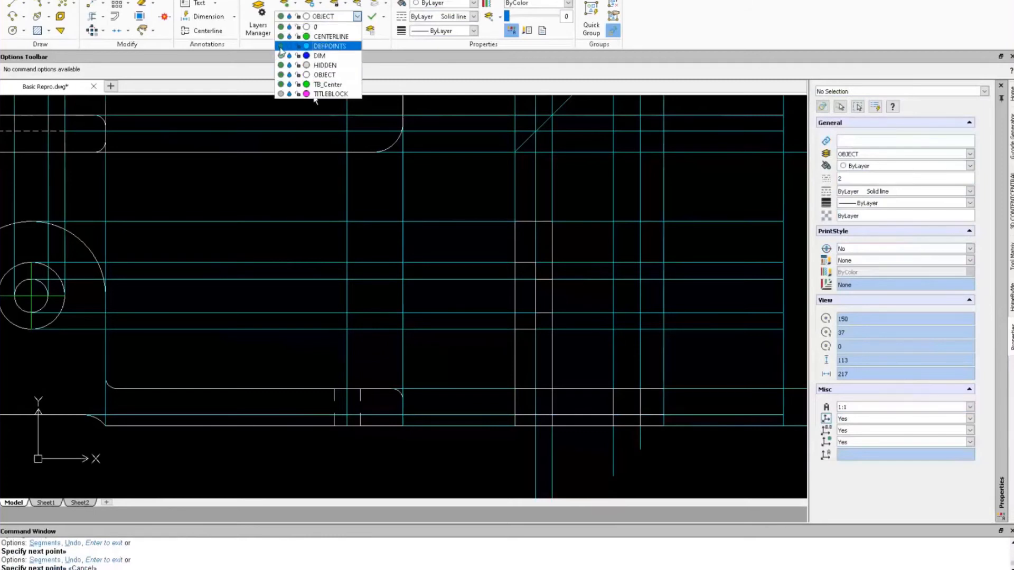
Turn off the DEFPOINTS layer and select the two small rectangles and the long horizontal line.
left_click(280, 46)
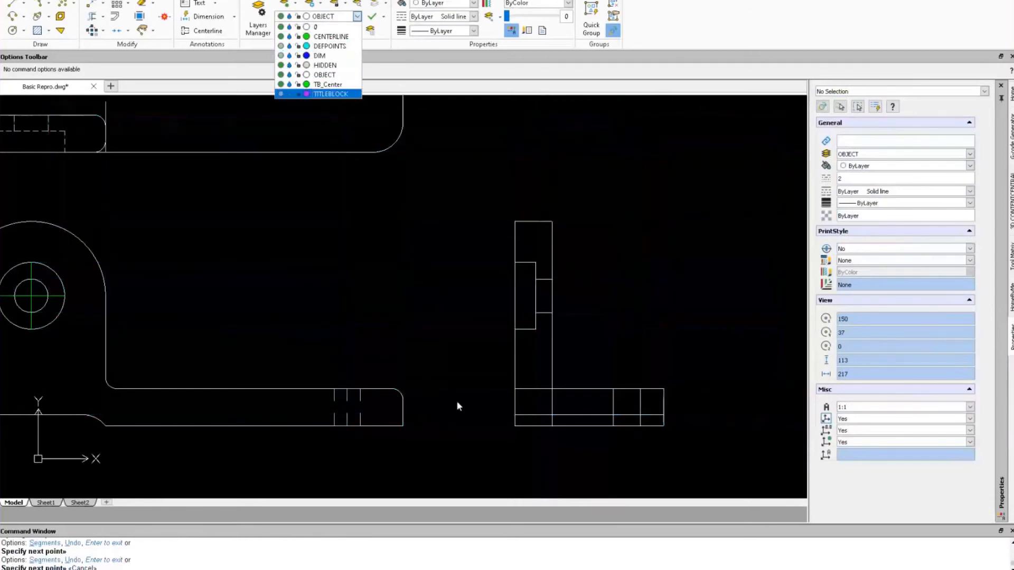
left_click(526, 329)
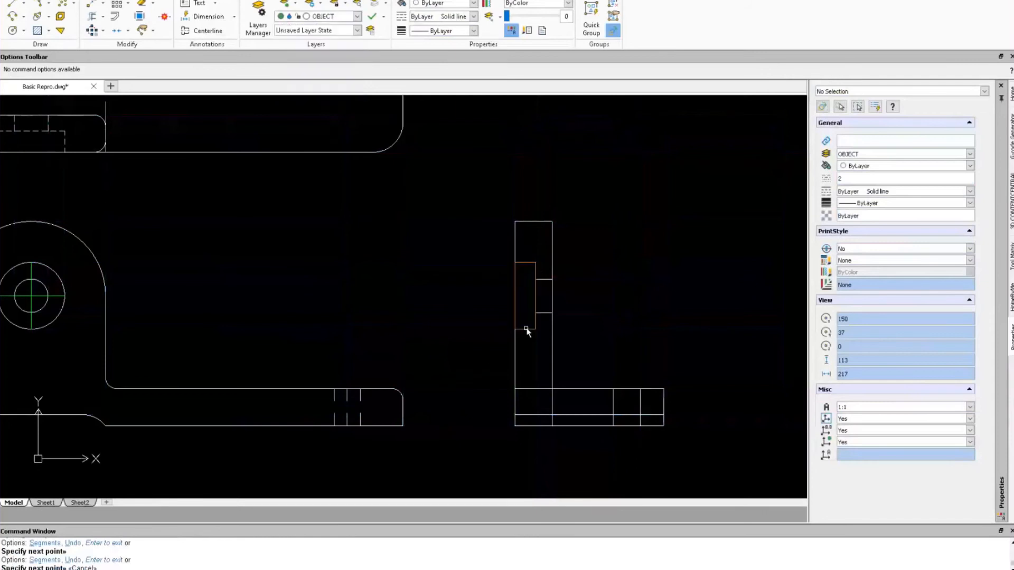
left_click(526, 328)
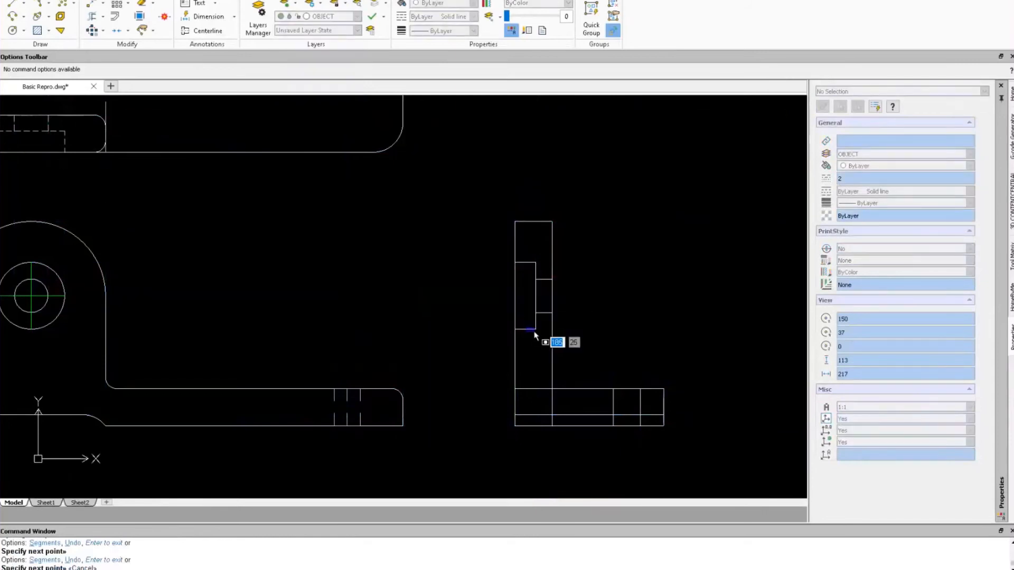
left_click(534, 333)
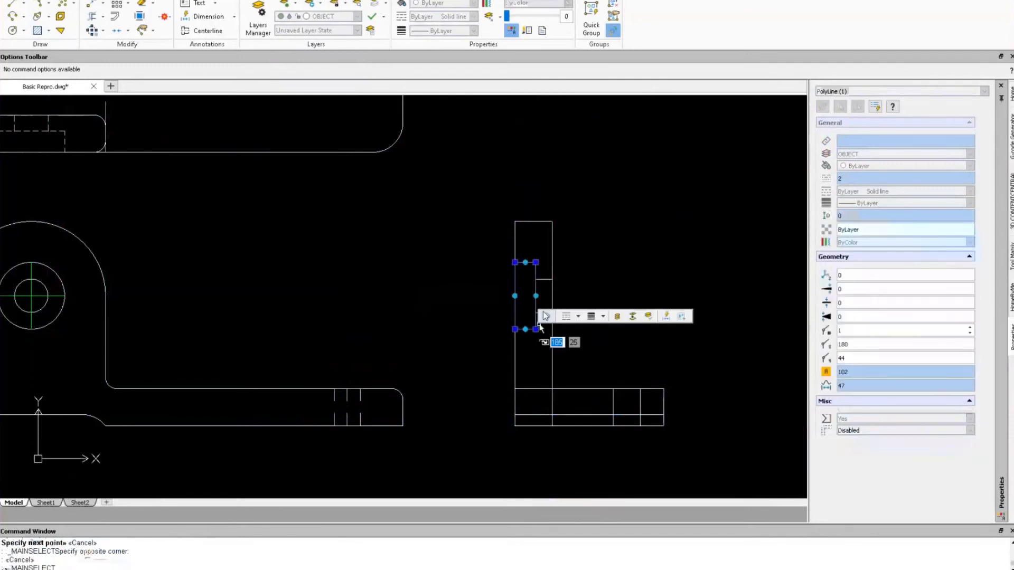
left_click(550, 279)
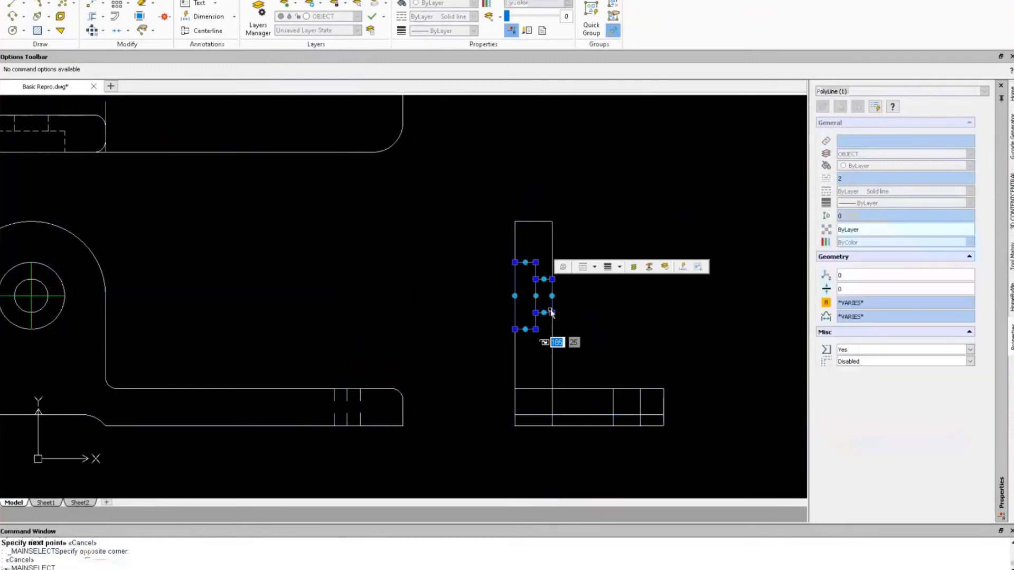
left_click(572, 416)
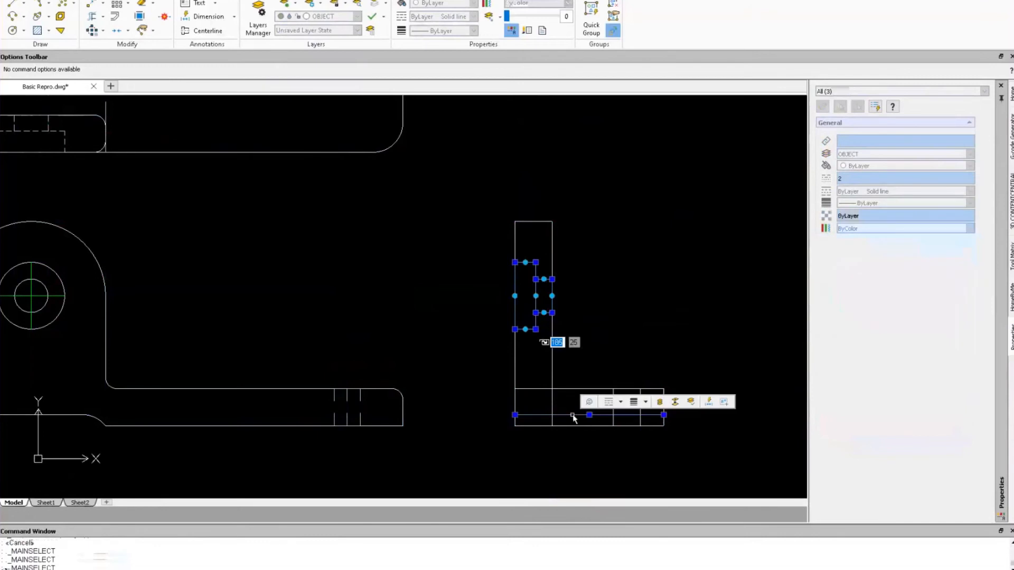
left_click(614, 422)
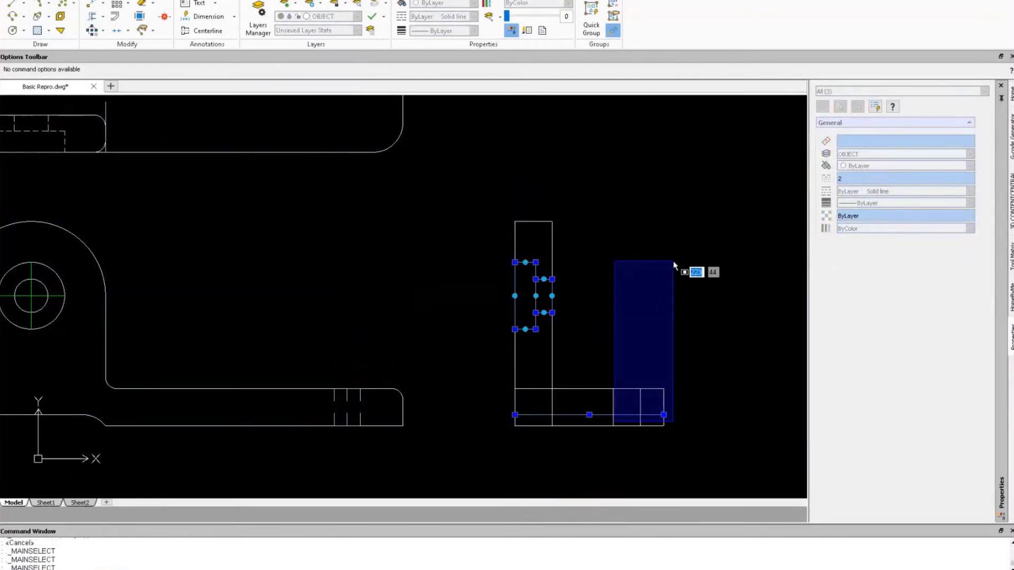
key("Escape")
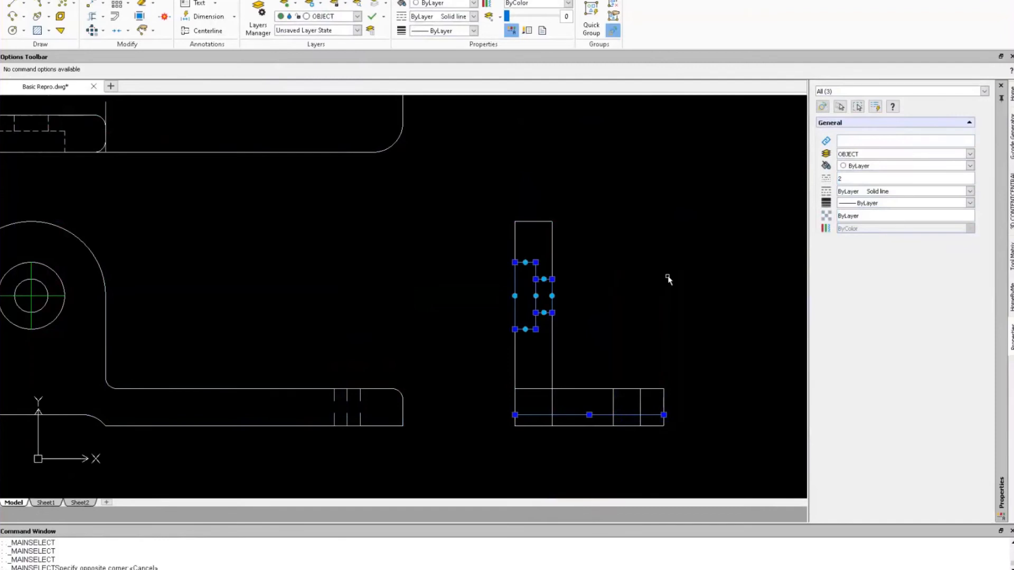
Put the selection on the HIDDEN layer with a linetype scale of 0.2.
left_click(970, 155)
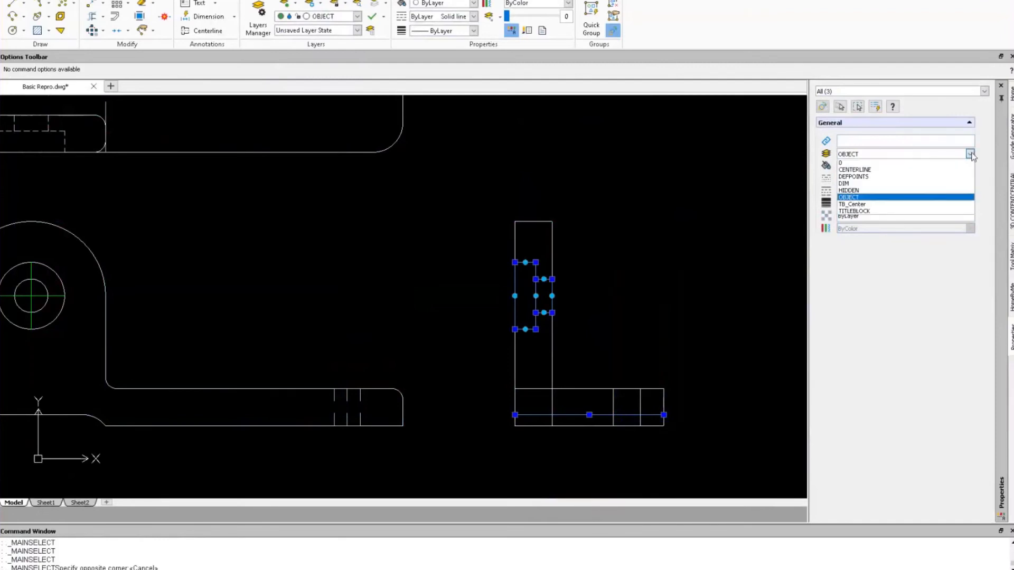
left_click(849, 190)
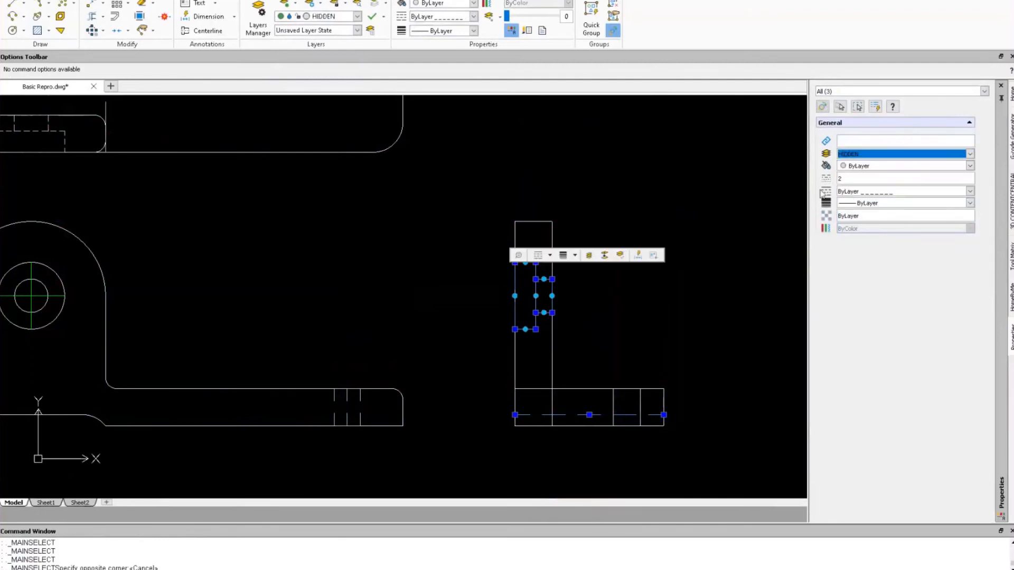
left_click(832, 180)
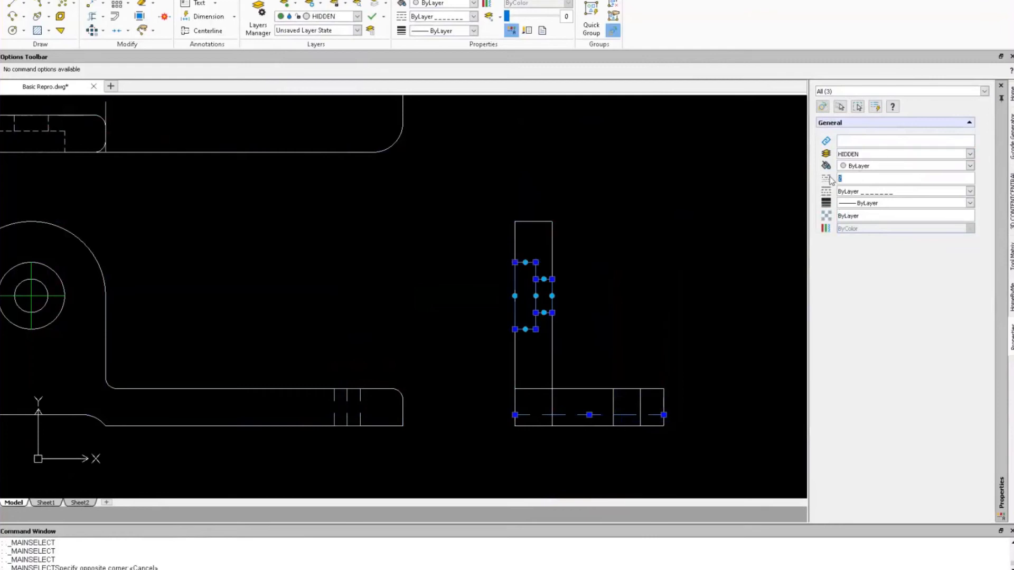
type(".2")
key("Tab")
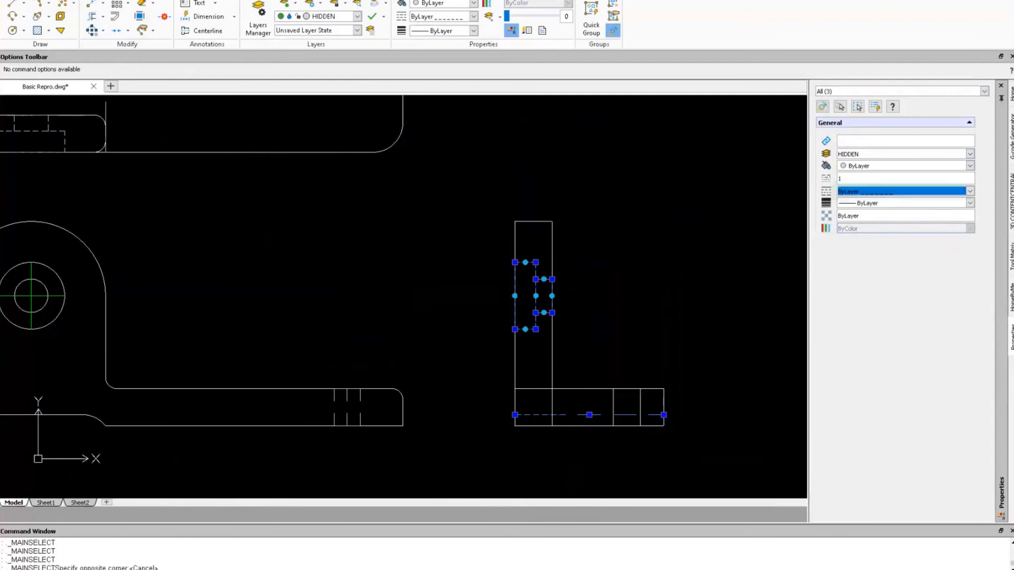
key("Escape")
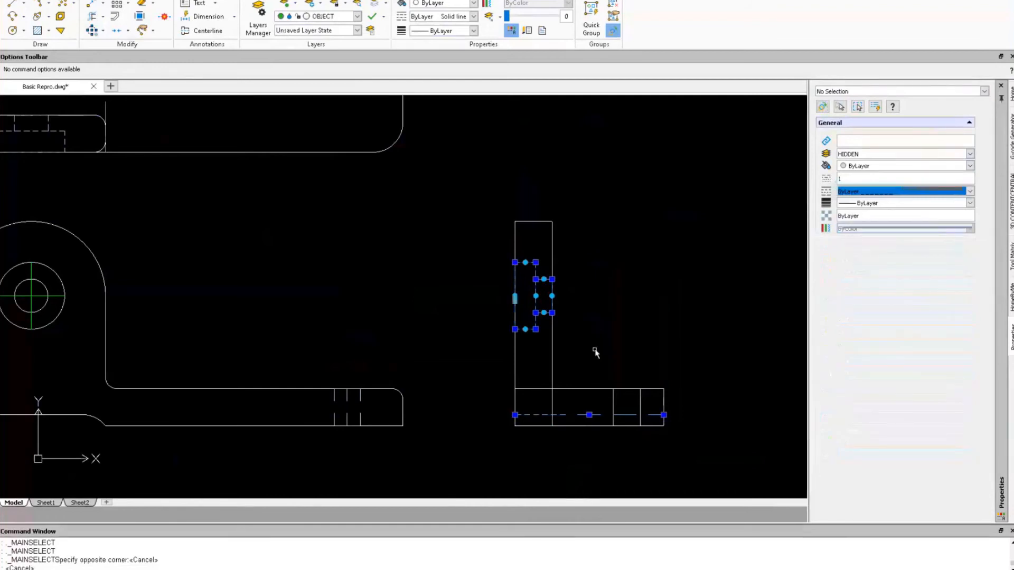
Start FILLET with radius 3 in Multiple mode and round the side view's top corner.
type("FILLET")
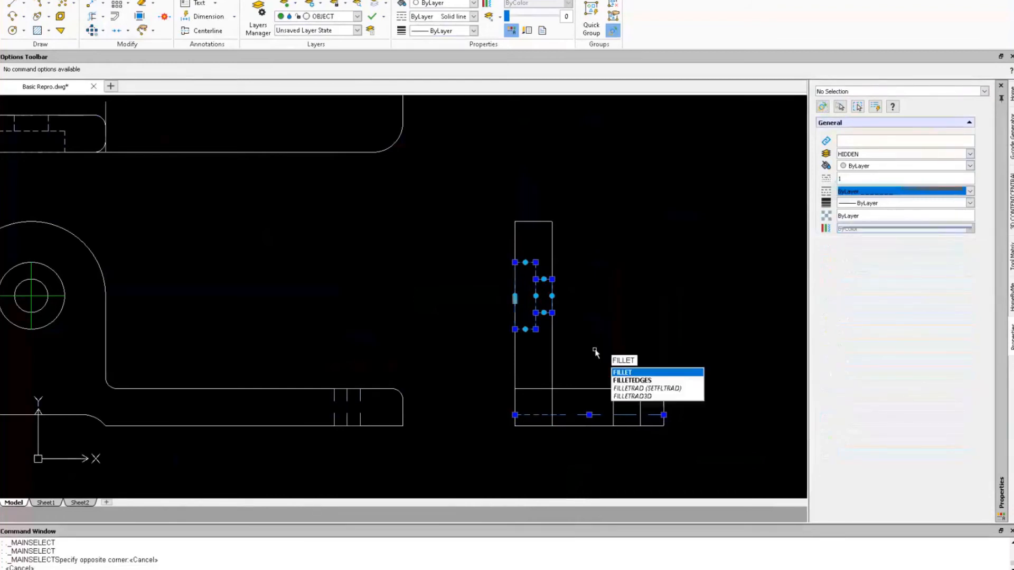
key("Return")
type("r")
key("Return")
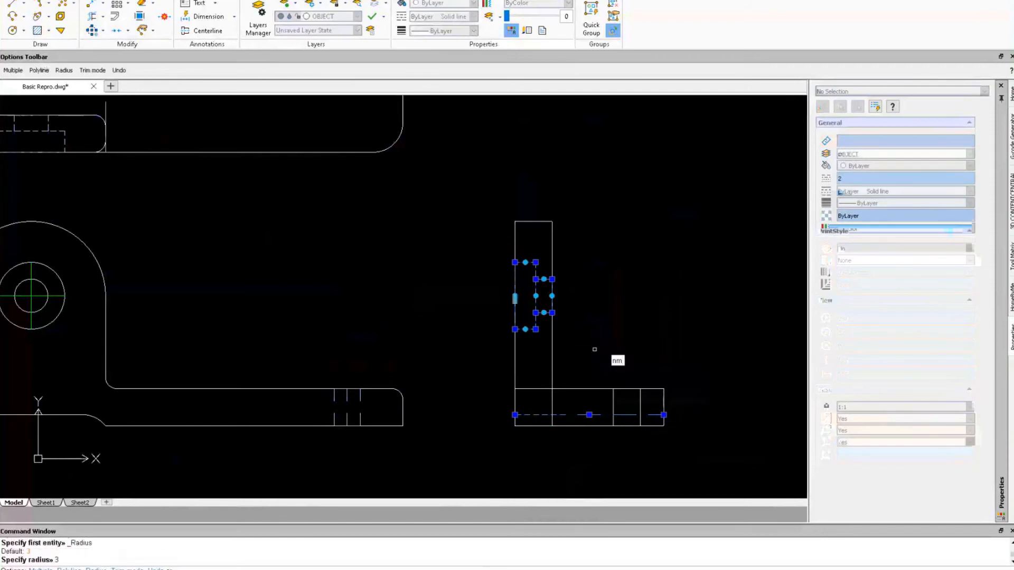
key("BackSpace")
key("BackSpace")
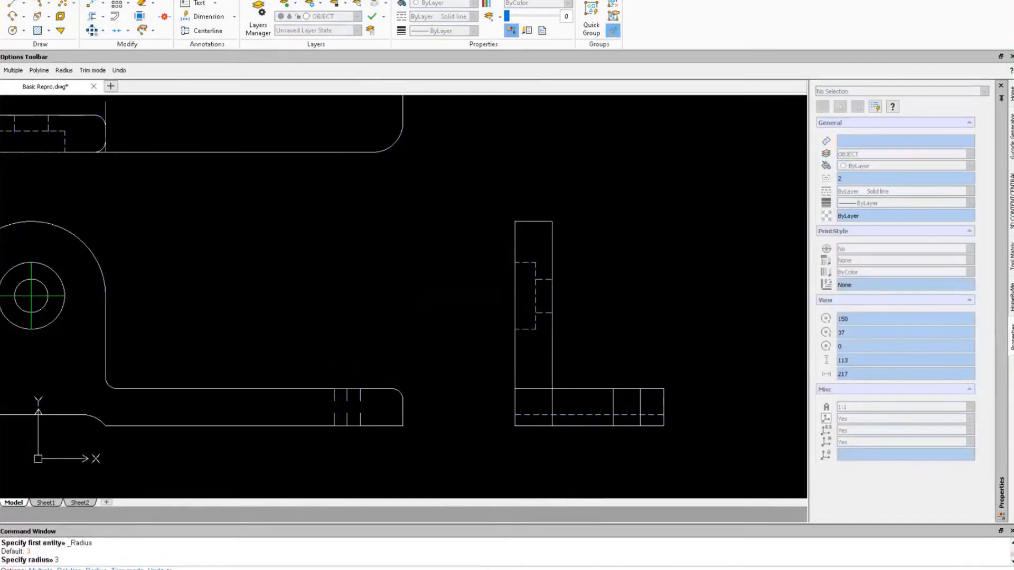
type("m")
key("Return")
left_click(518, 240)
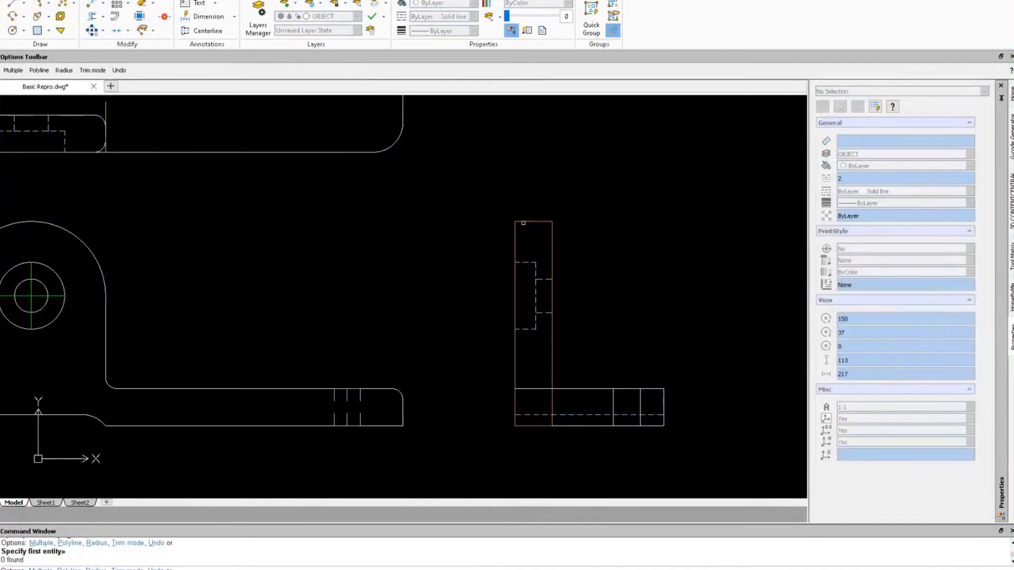
left_click(521, 221)
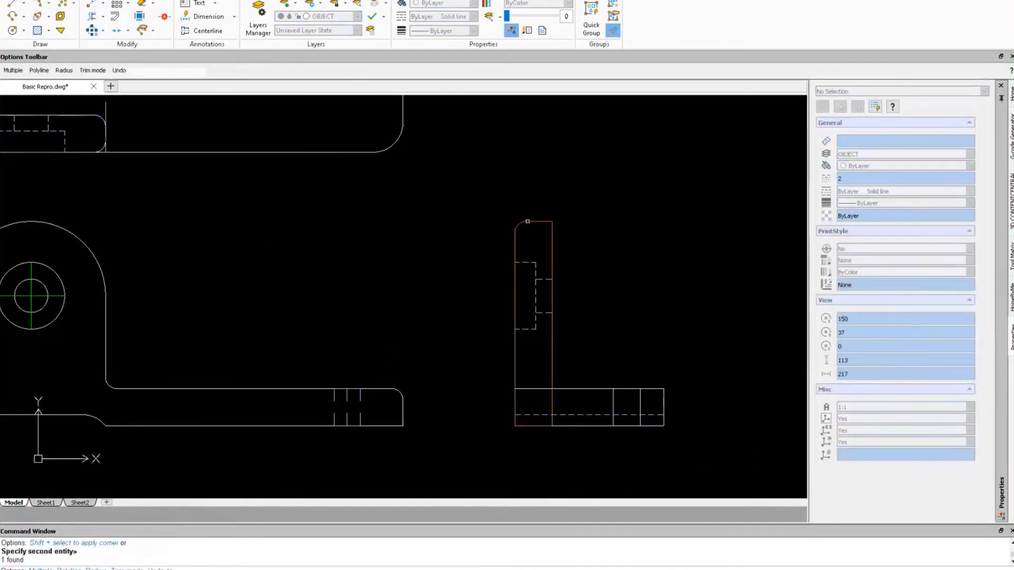
left_click(549, 236)
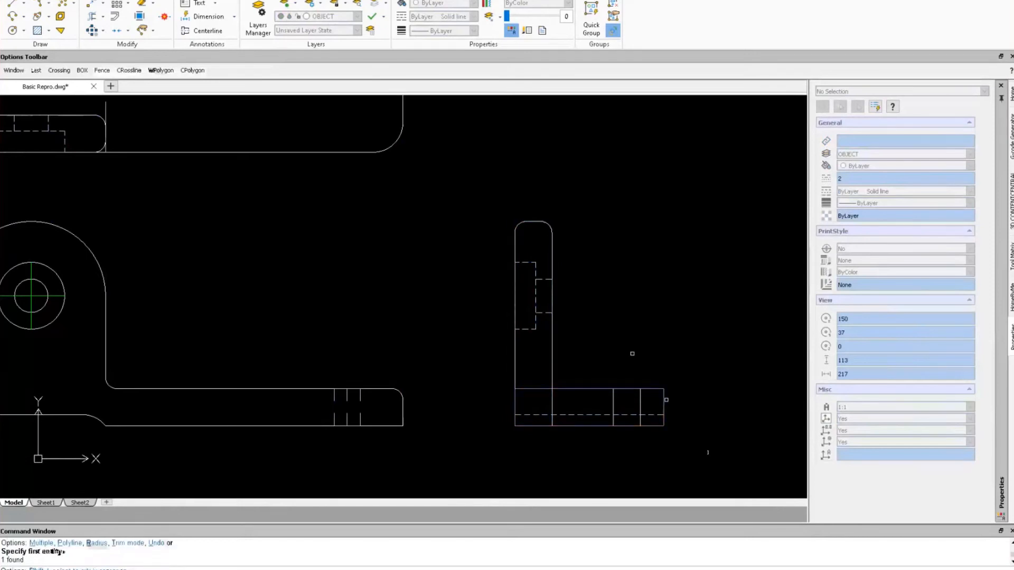
Round the lower leg's top-right corner with an R3 fillet, undoing failed inner-corner attempts.
left_click(665, 400)
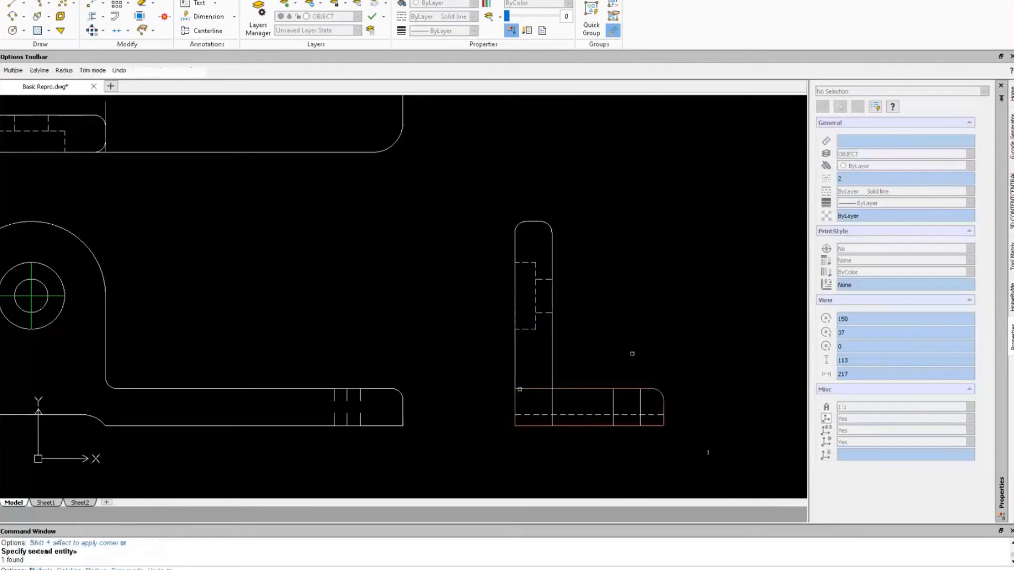
left_click(521, 389)
left_click(515, 402)
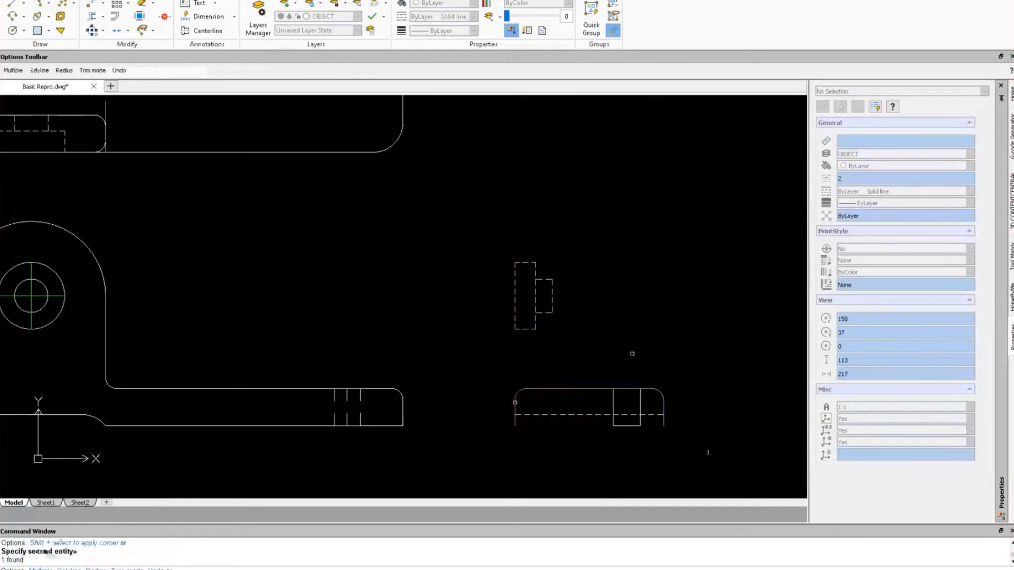
key("ctrl+z")
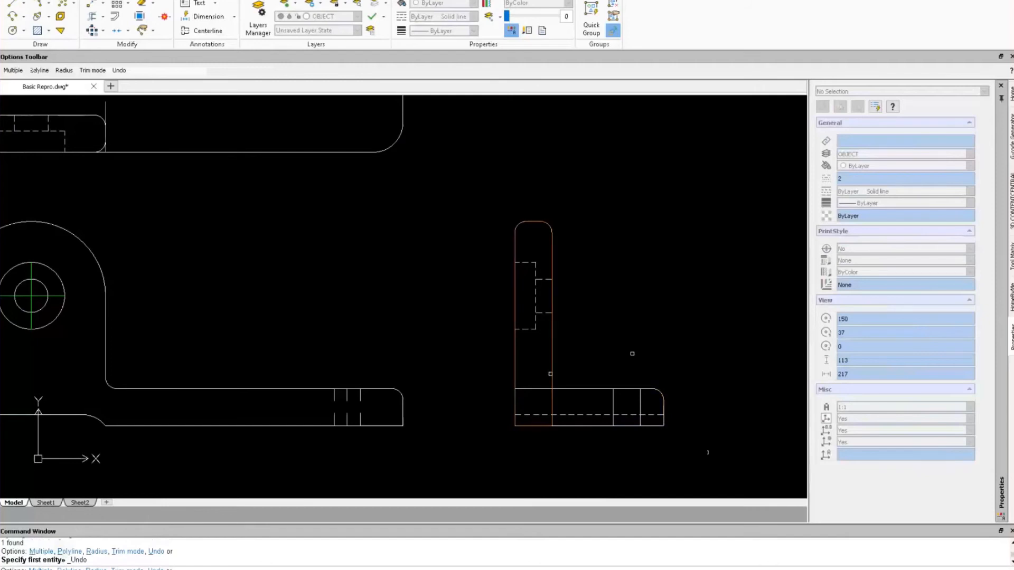
left_click(552, 381)
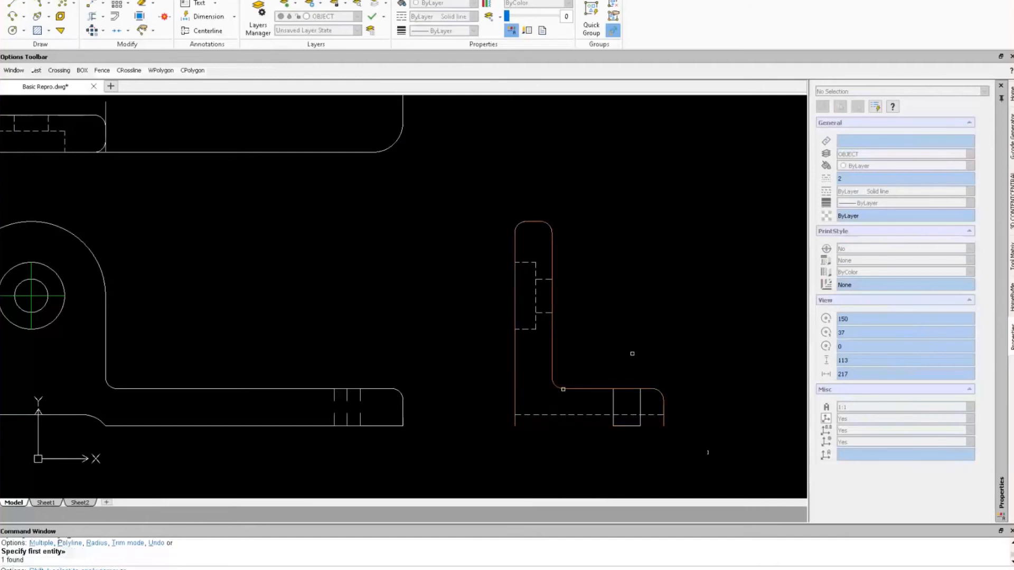
key("ctrl+z")
key("Escape")
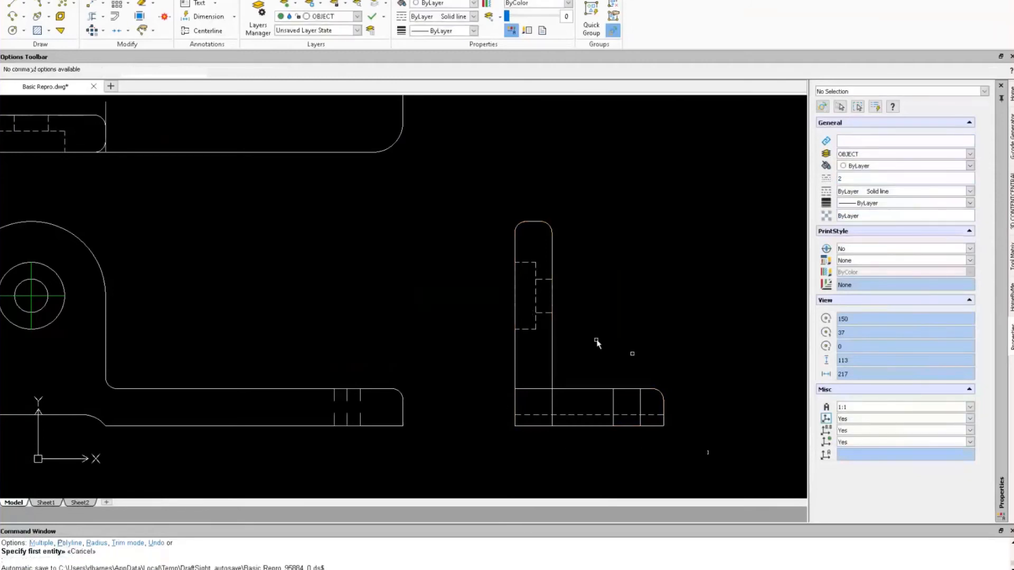
Explode the L-shaped outline into lines, then fillet its inner corner with radius 3.
left_click(139, 5)
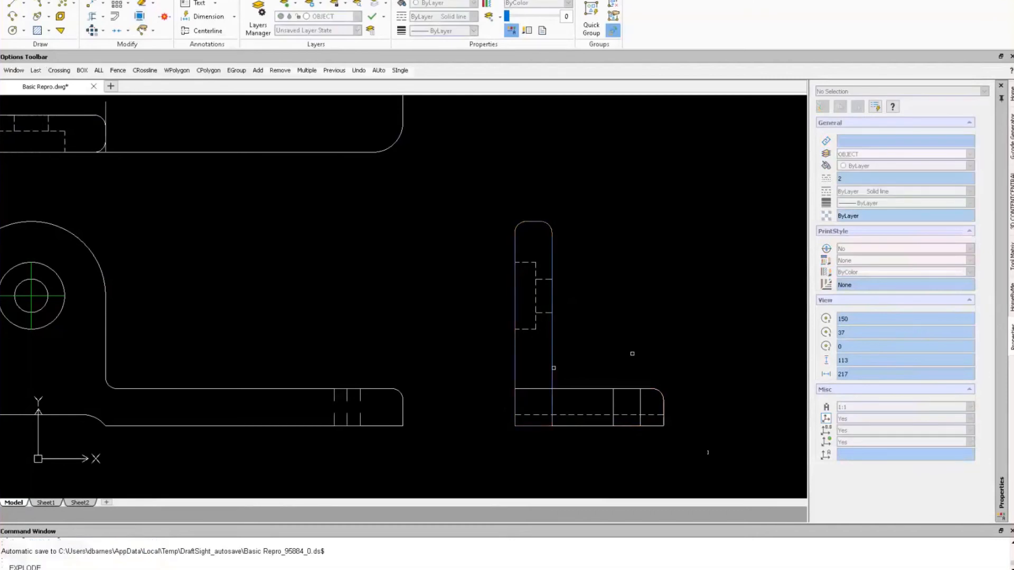
left_click(574, 389)
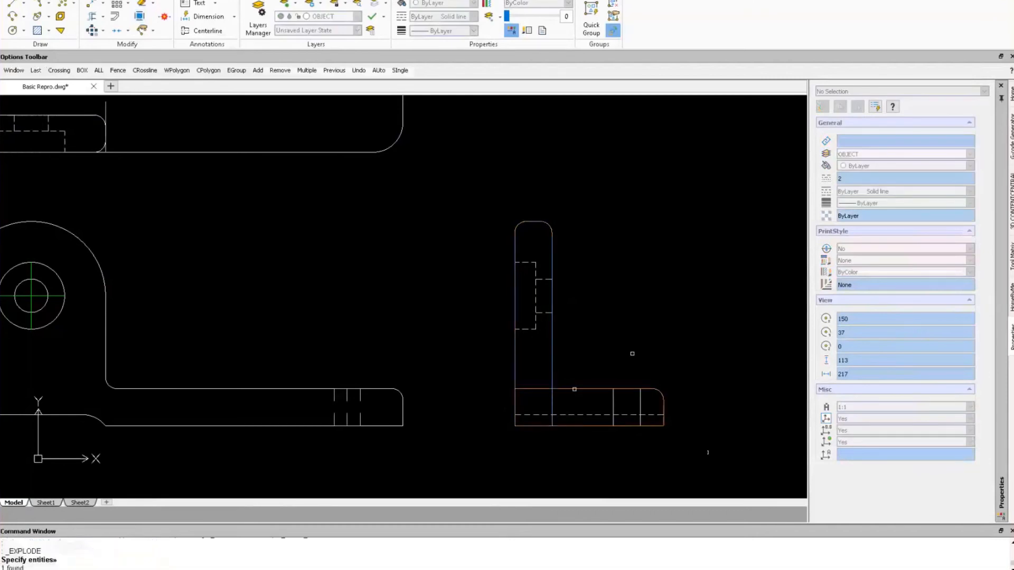
key("Return")
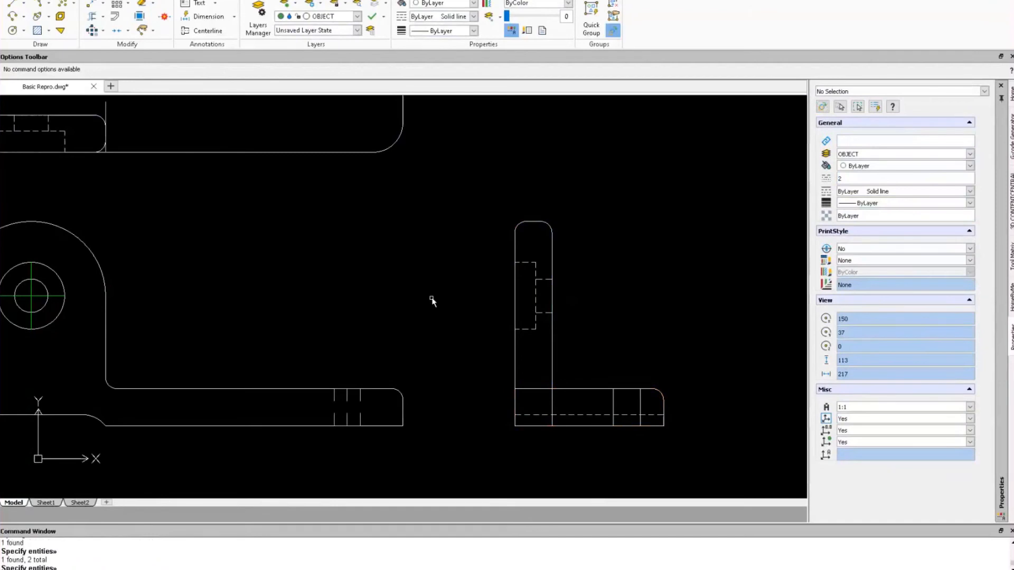
type("fillet")
key("Return")
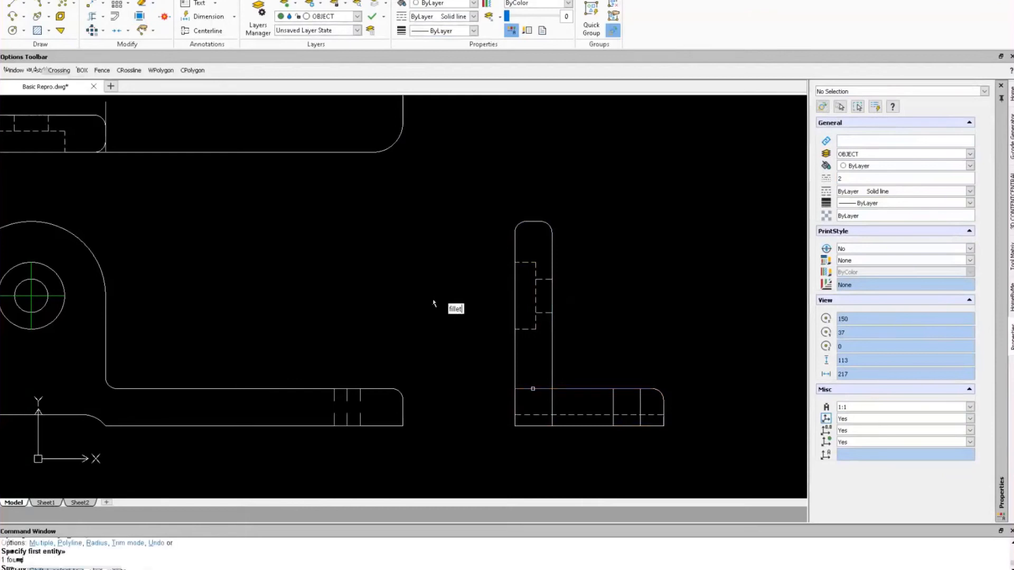
left_click(517, 402)
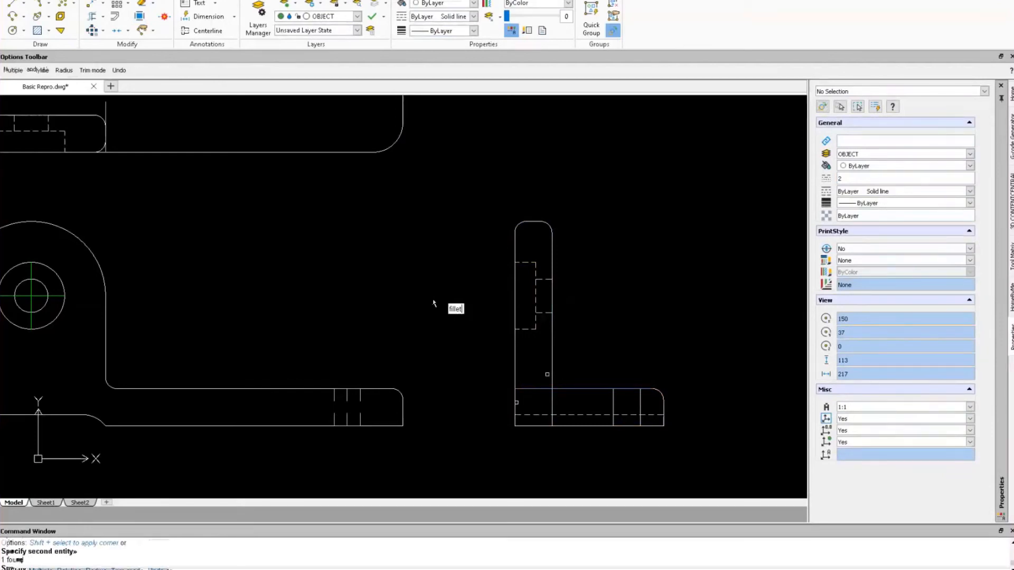
left_click(554, 378)
key("Escape")
Begin a line from the inner corner, then cancel it.
right_click_drag(689, 299, 667, 284)
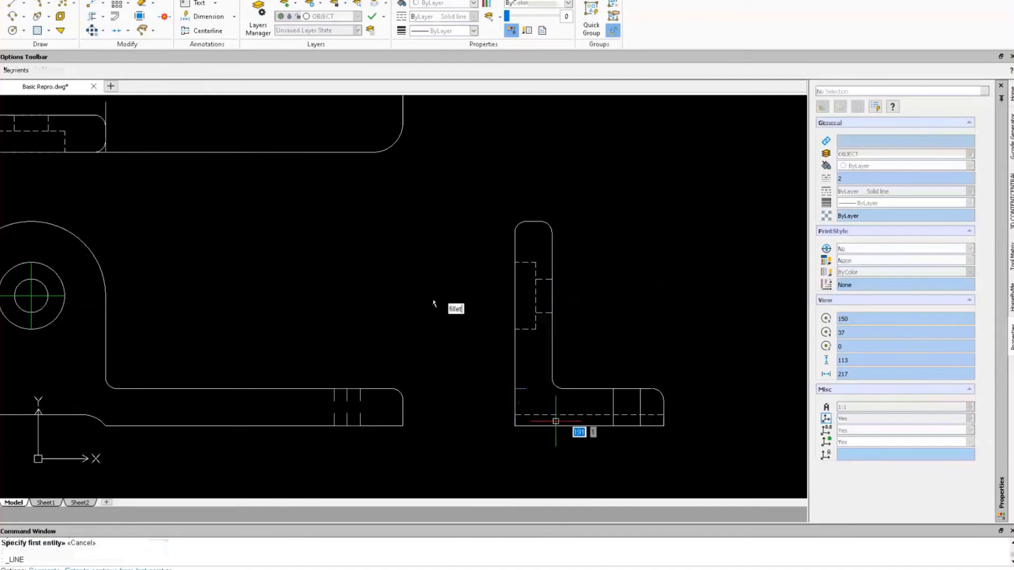
left_click(517, 390)
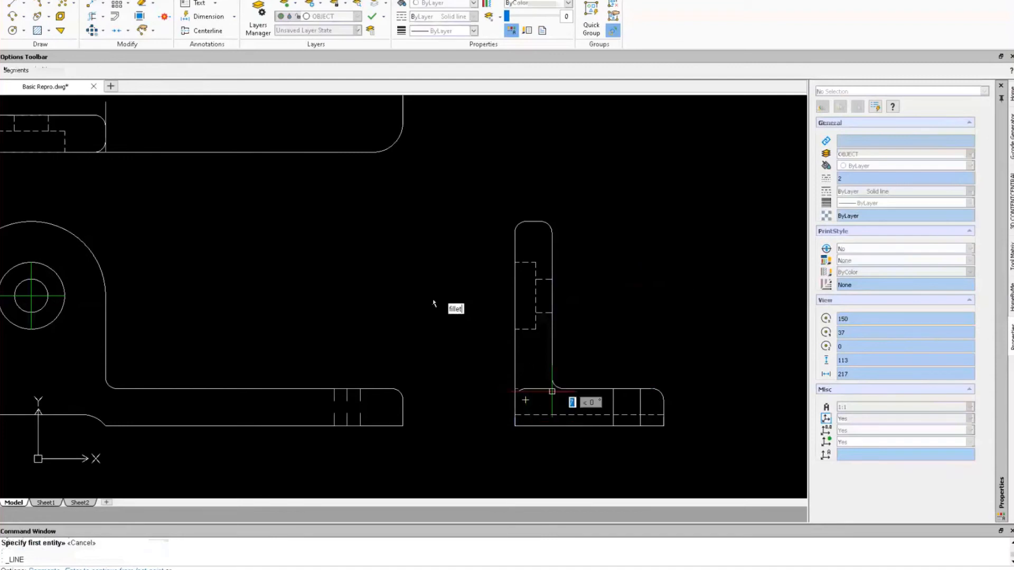
left_click(563, 389)
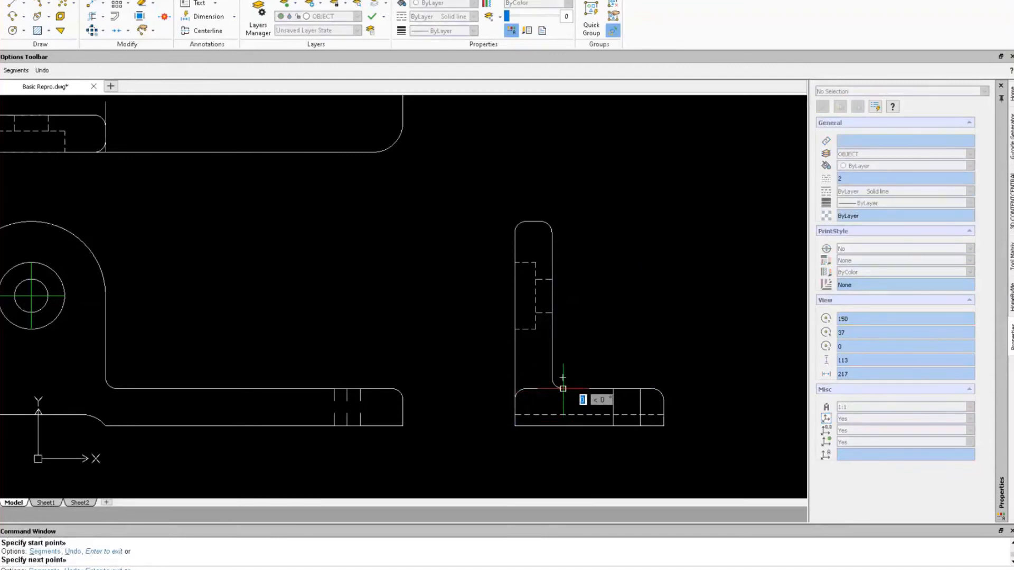
key("Escape")
key("Escape")
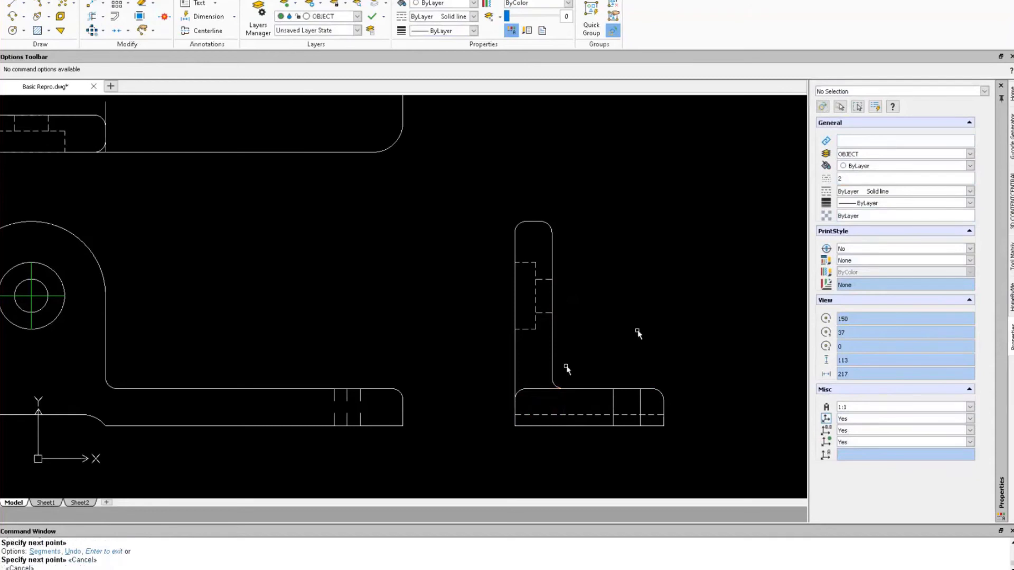
scroll(564, 333, "down", 1)
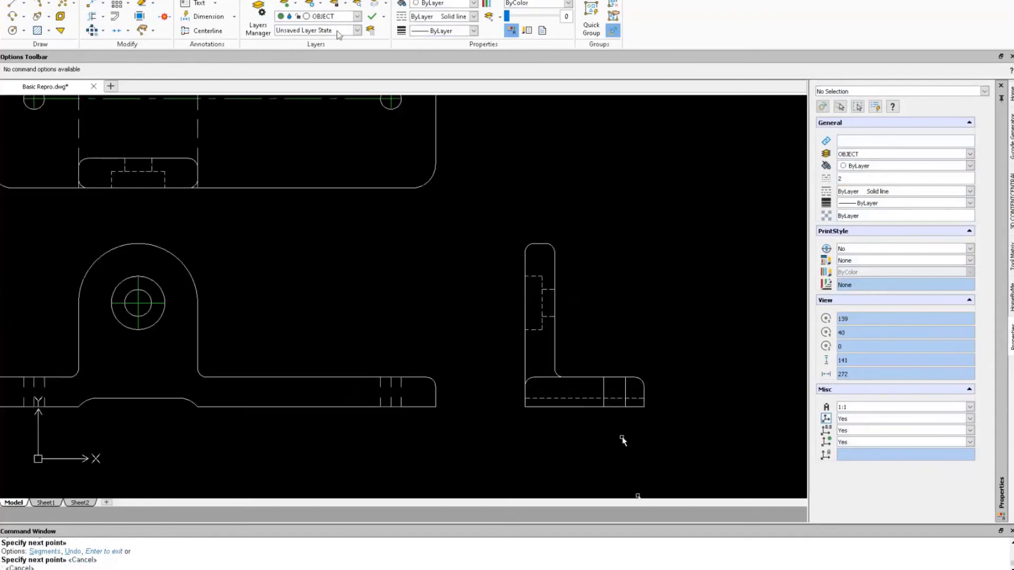
Turn on the DIM layer and make it current.
left_click(352, 17)
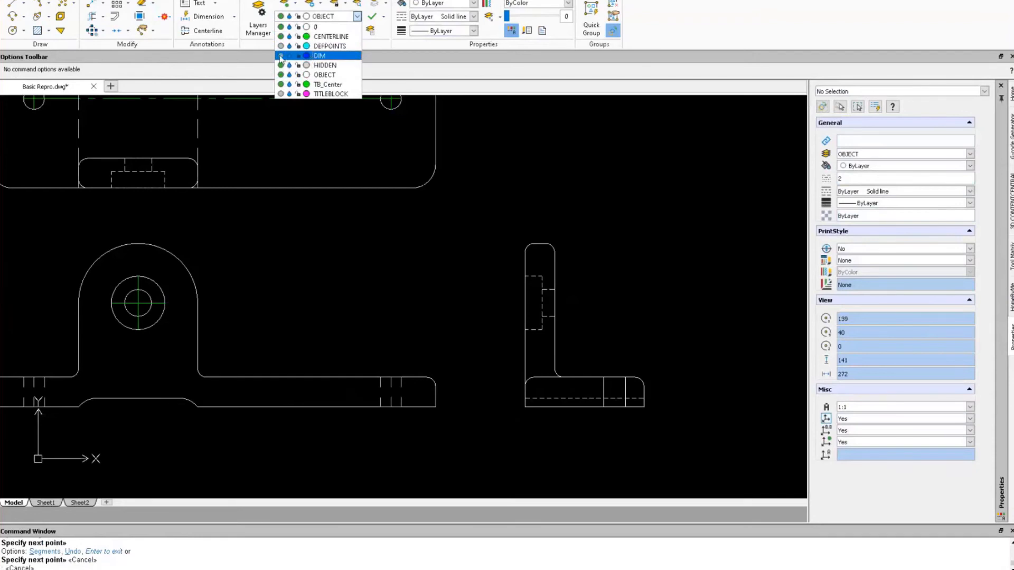
left_click(280, 57)
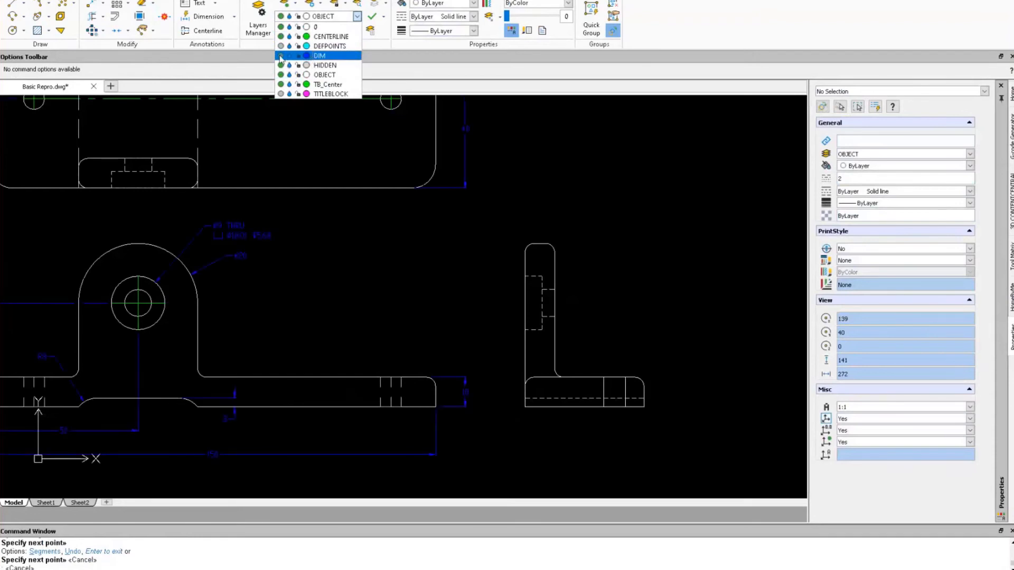
left_click(320, 56)
Add the 10 width dimension above the side view with Smart Dimension.
right_click_drag(477, 306, 471, 250)
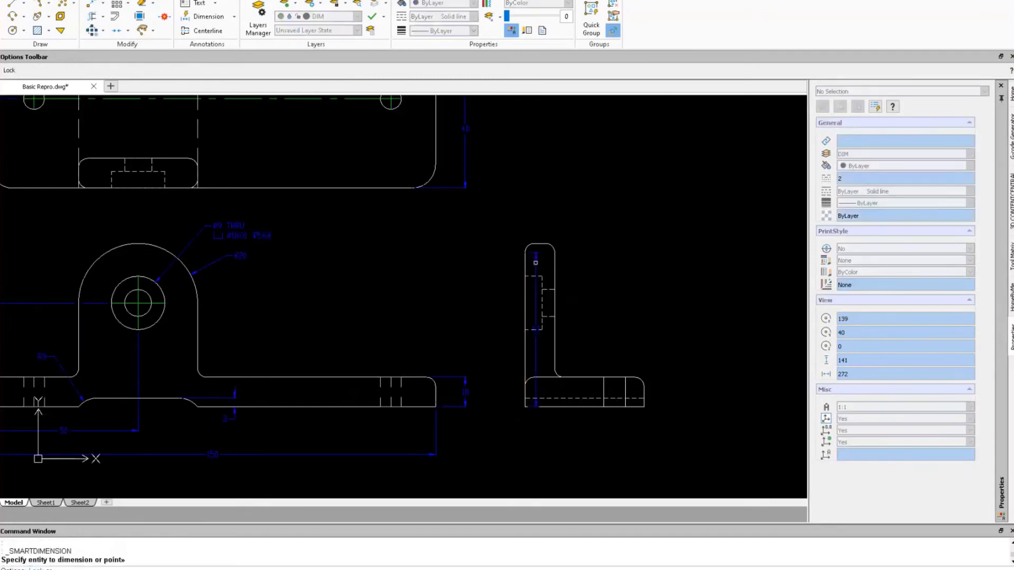
left_click(573, 311)
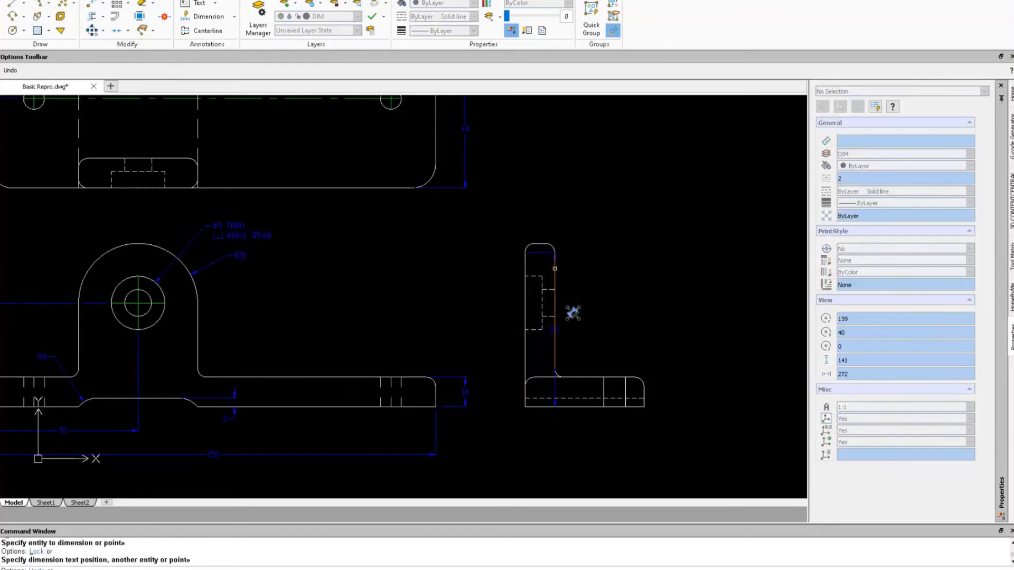
key("Escape")
key("Escape")
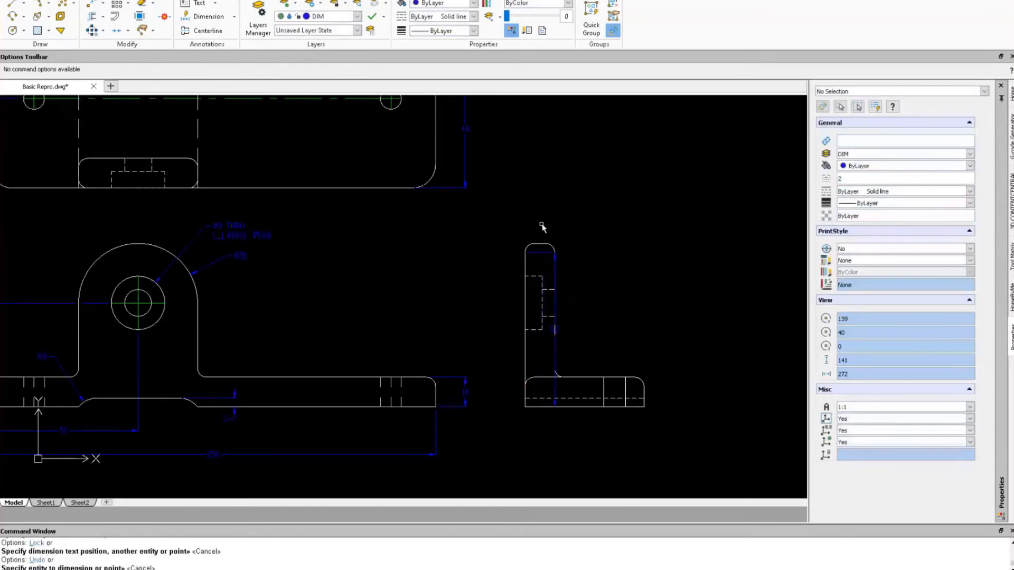
key("ctrl+z")
key("Return")
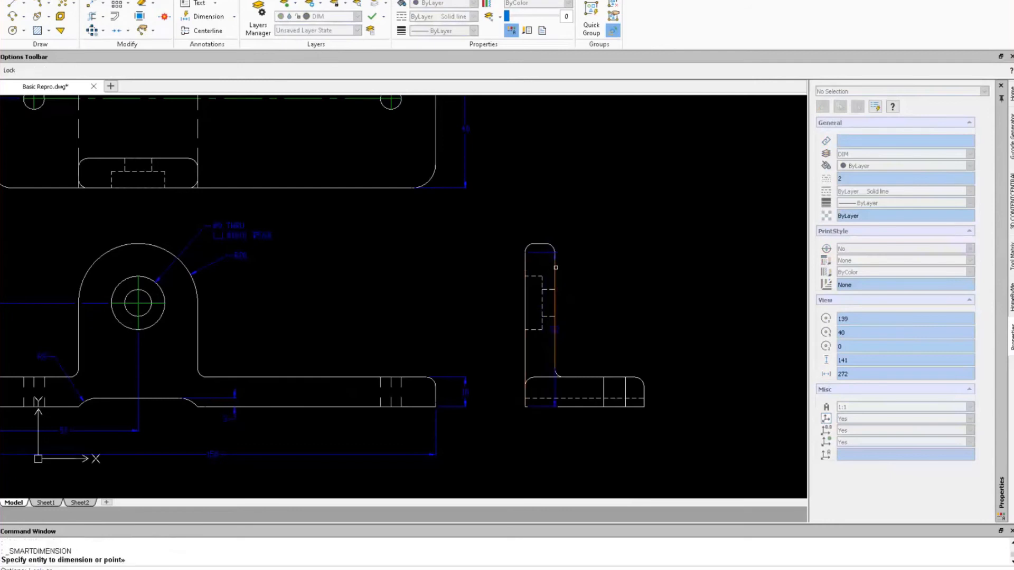
left_click(556, 268)
left_click(546, 222)
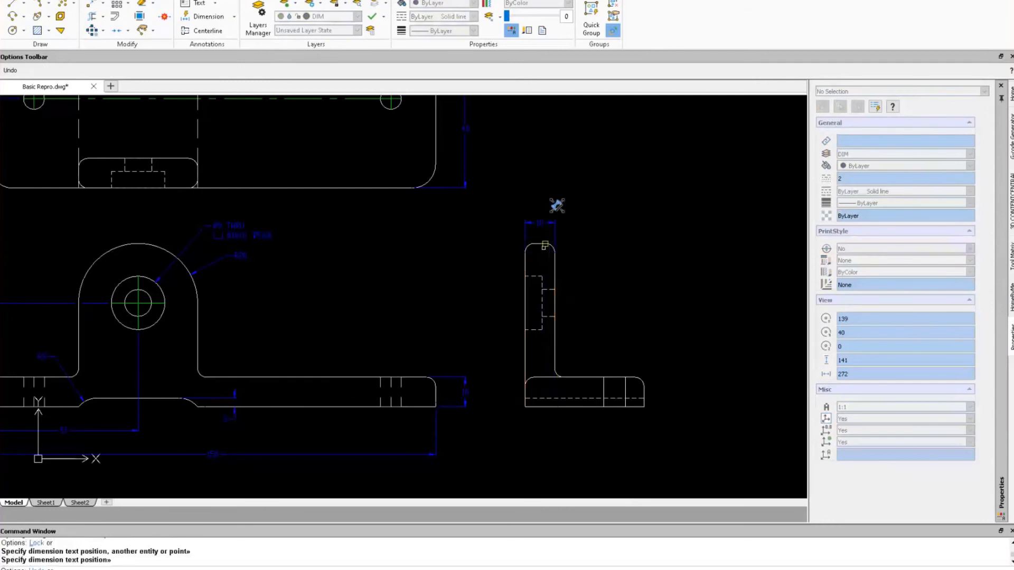
left_click(539, 244)
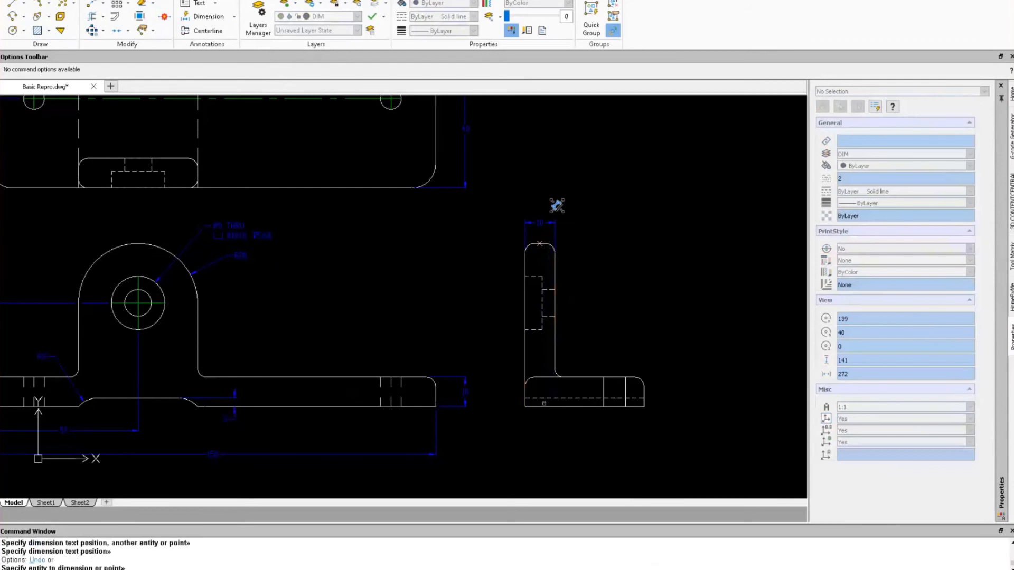
left_click(500, 333)
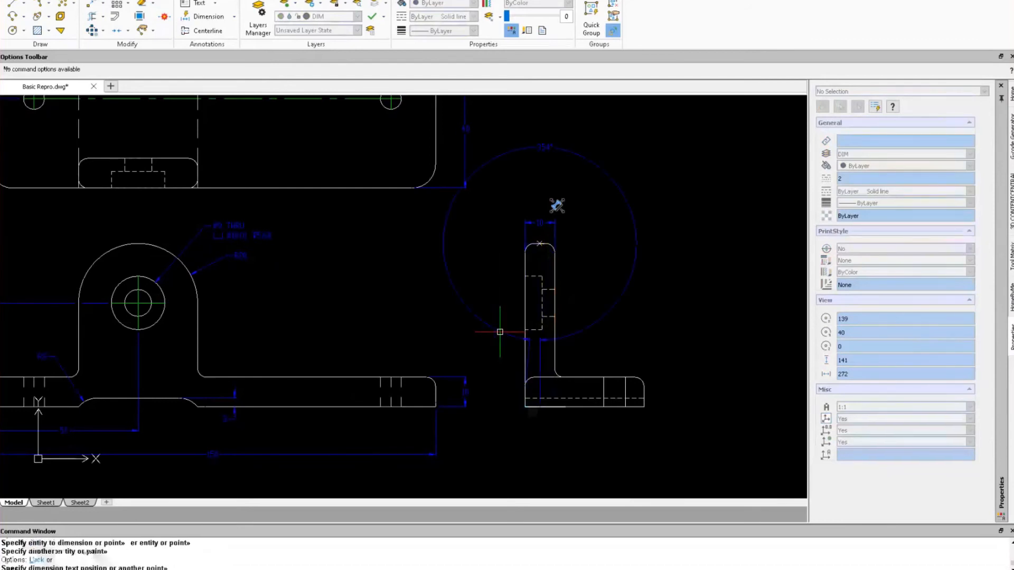
key("Escape")
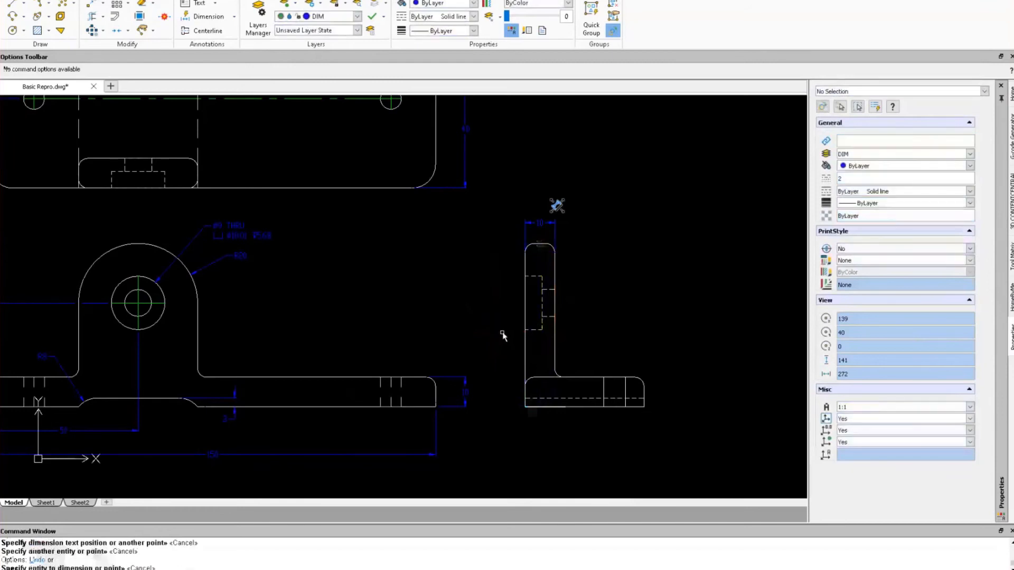
Add a 55 linear height dimension to the left of the side view.
type("LINE")
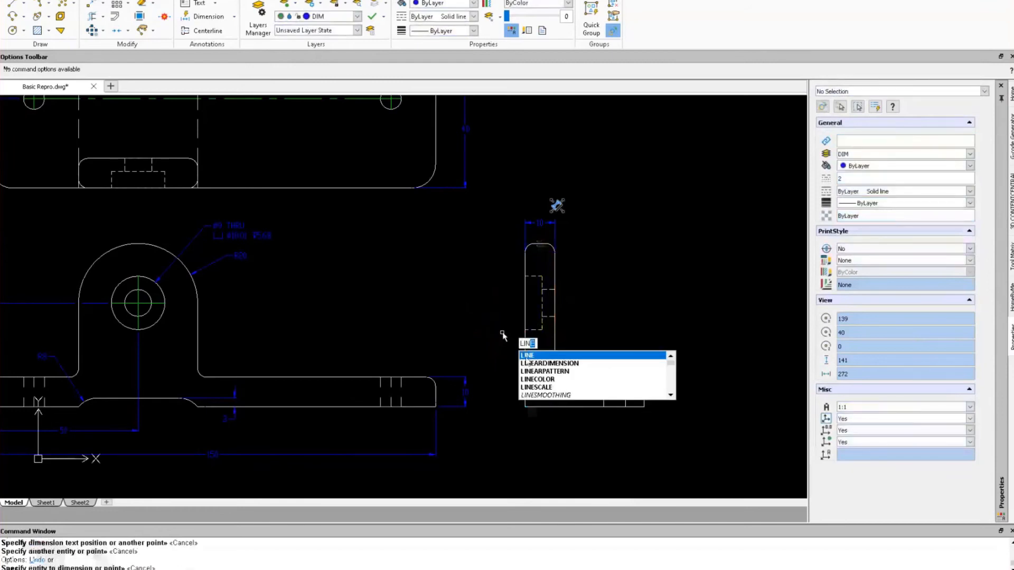
key("Down")
key("Return")
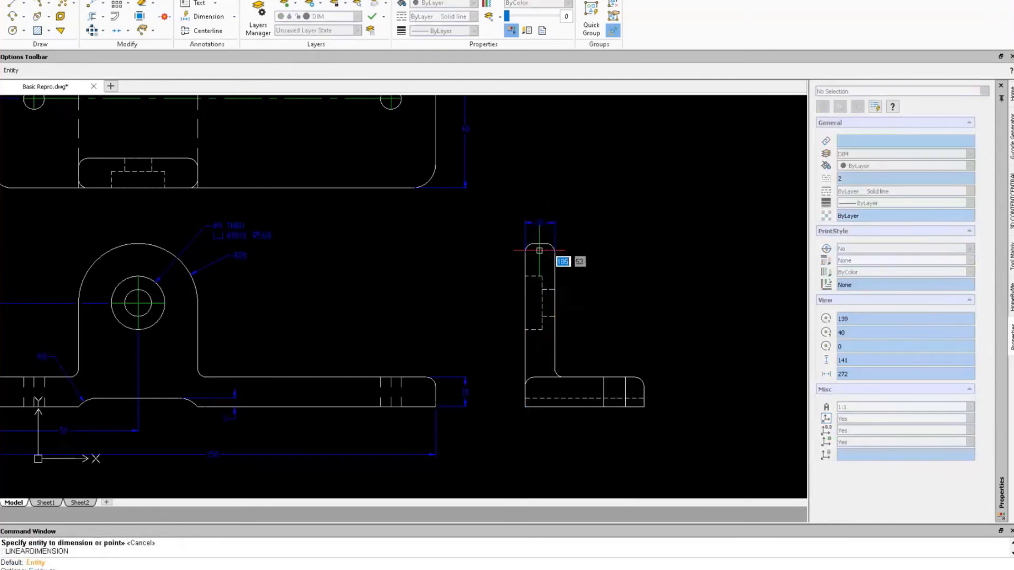
left_click(540, 254)
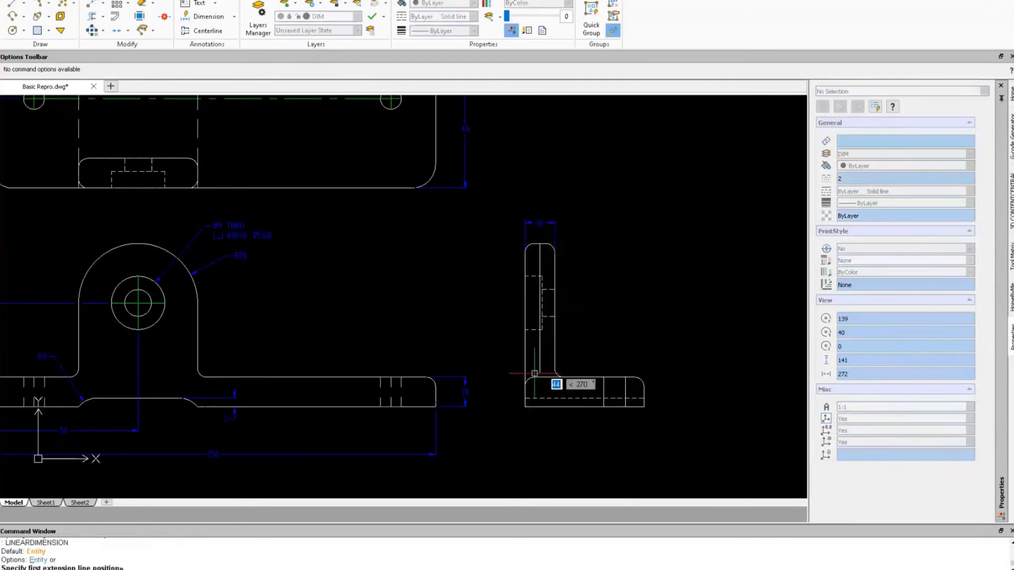
left_click(540, 406)
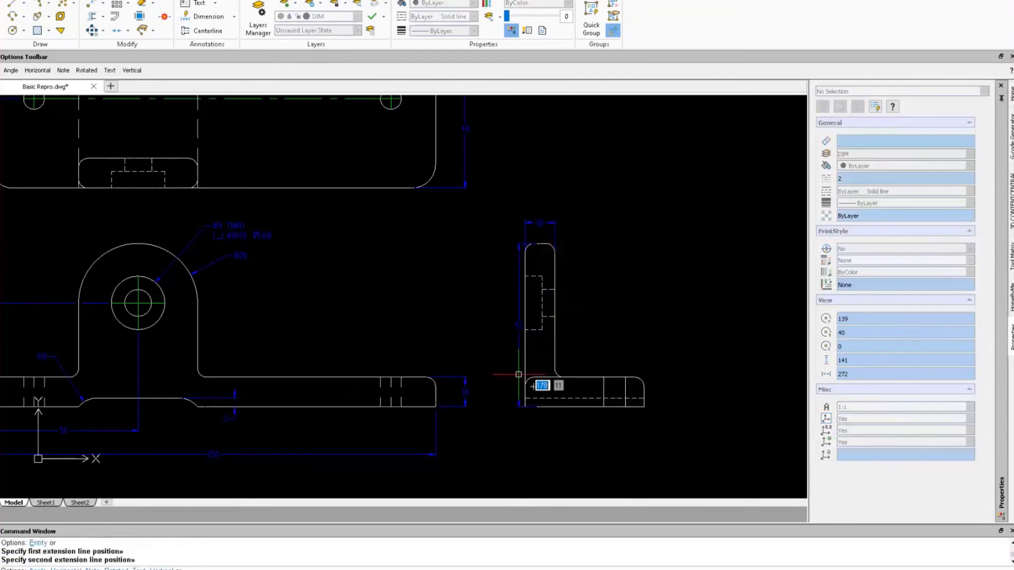
left_click(501, 346)
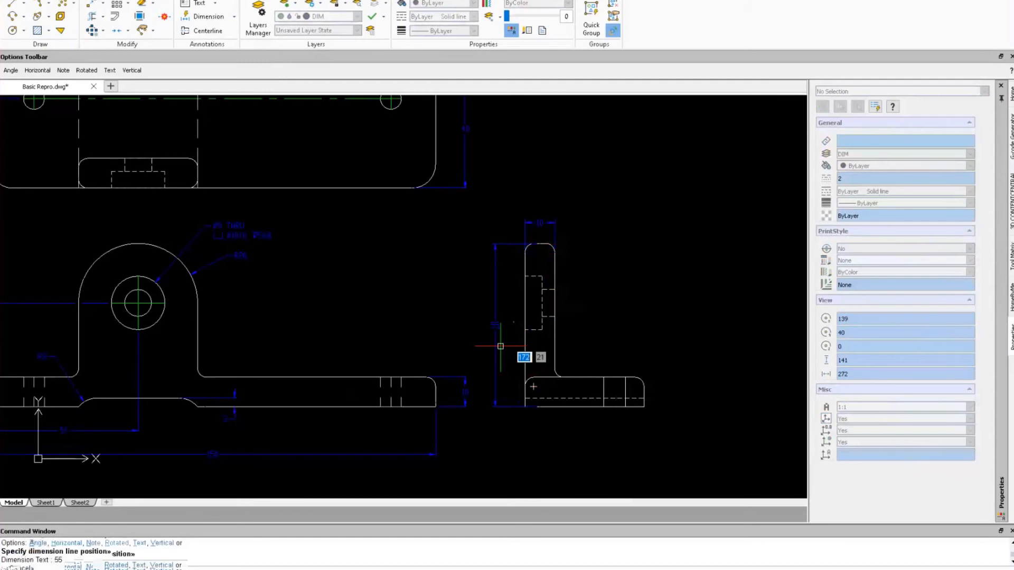
Place an R3 radius dimension on the foot's corner fillet.
type("RADIUSDIM")
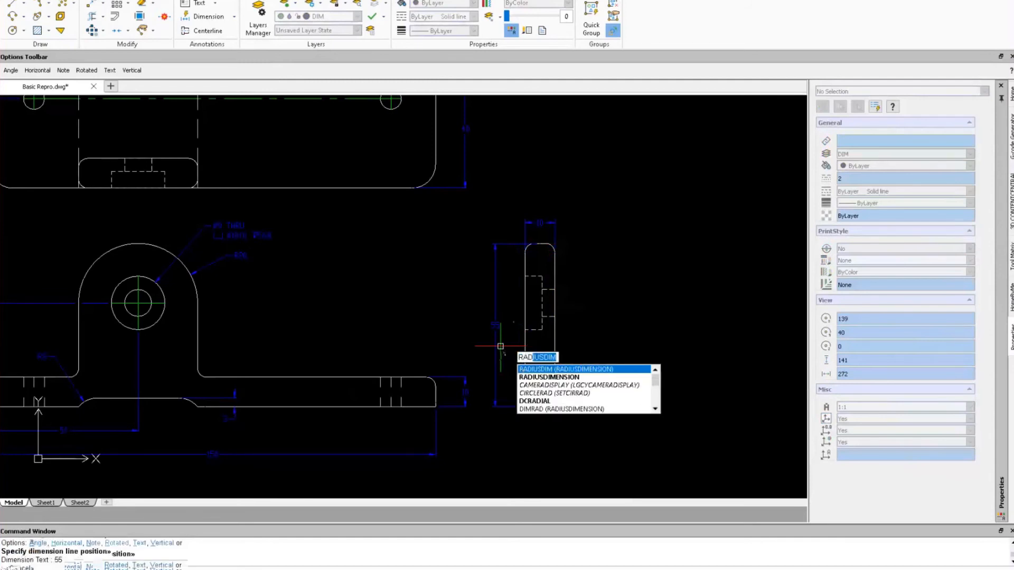
key("Return")
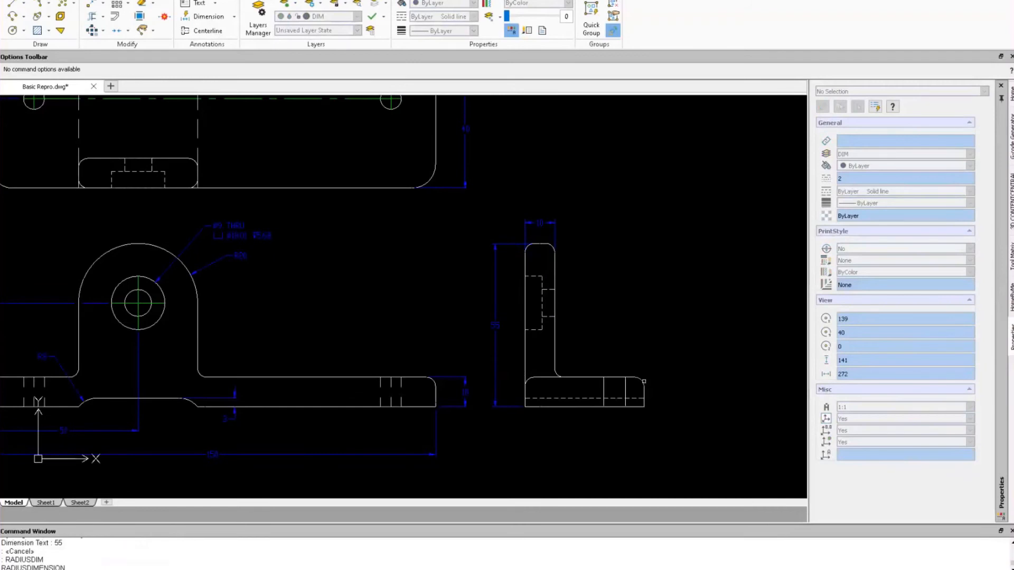
left_click(659, 357)
key("Escape")
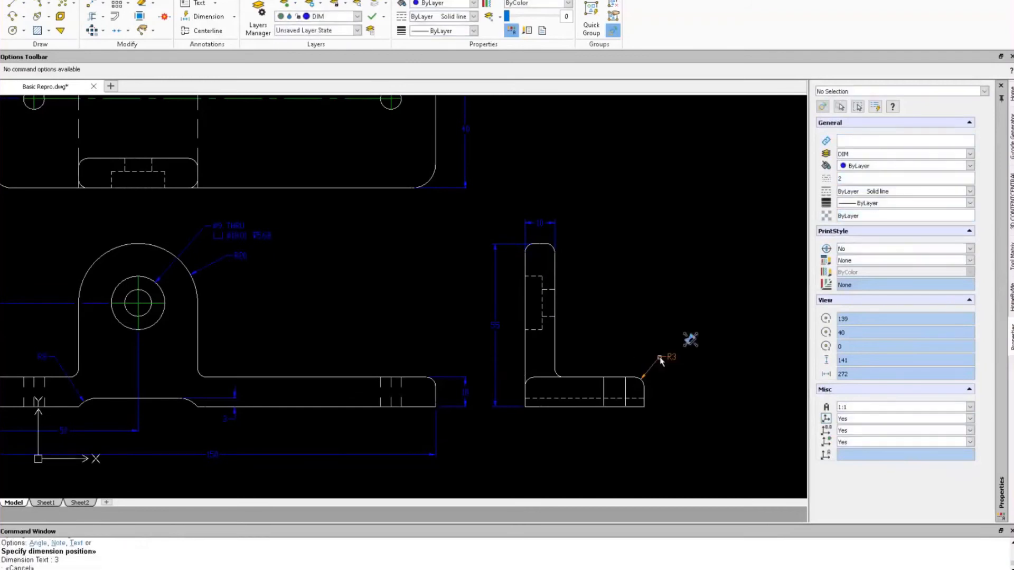
key("Escape")
Move the foot's small rectangle onto the HIDDEN layer with linetype scale 1.
left_click(604, 393)
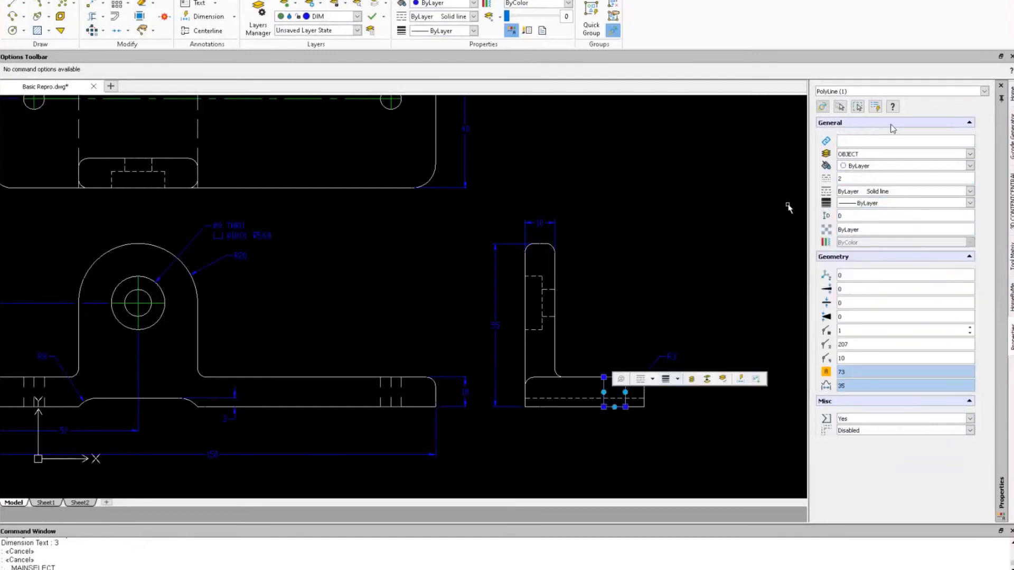
left_click(971, 154)
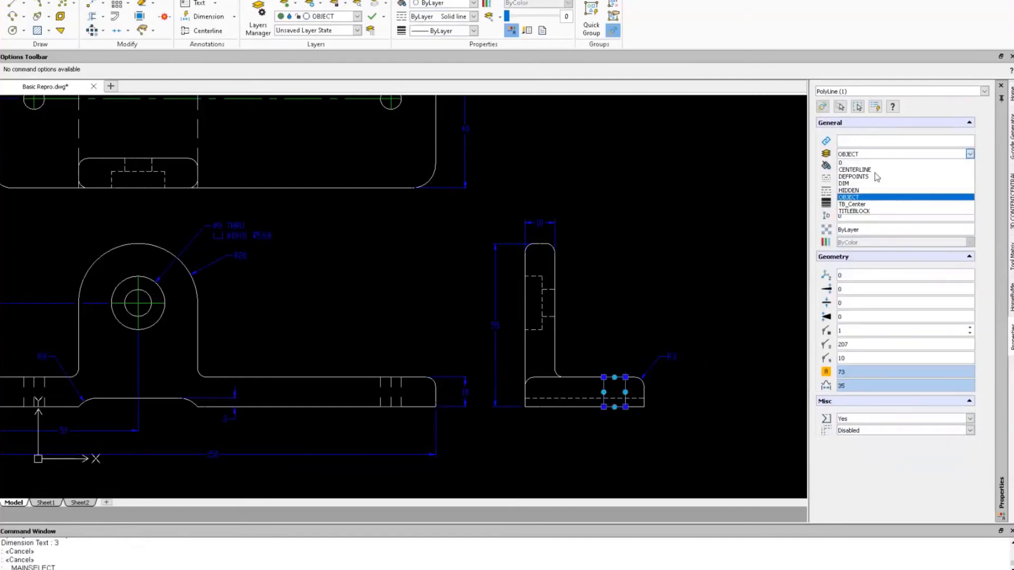
left_click(849, 190)
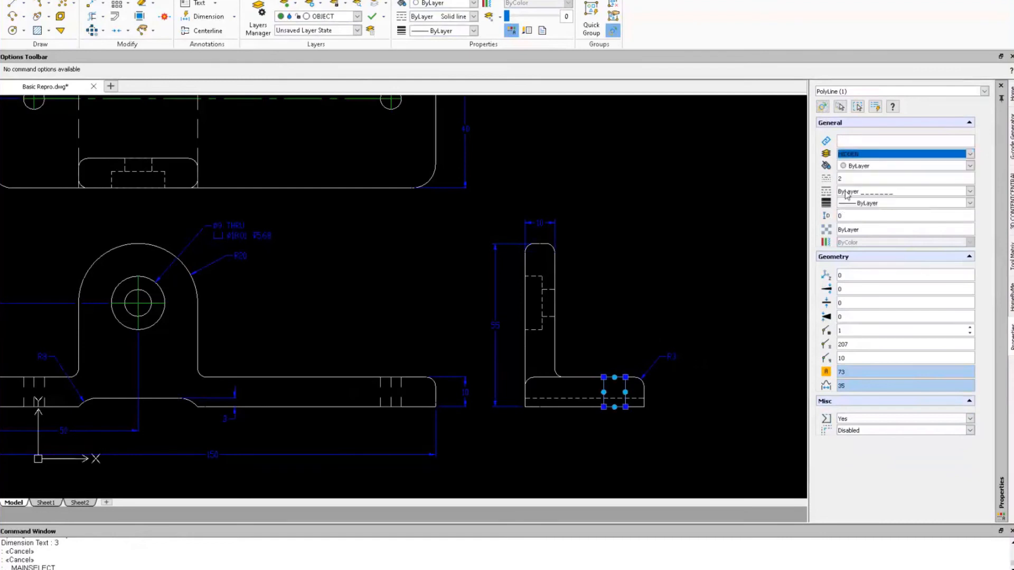
left_click_drag(832, 177, 808, 196)
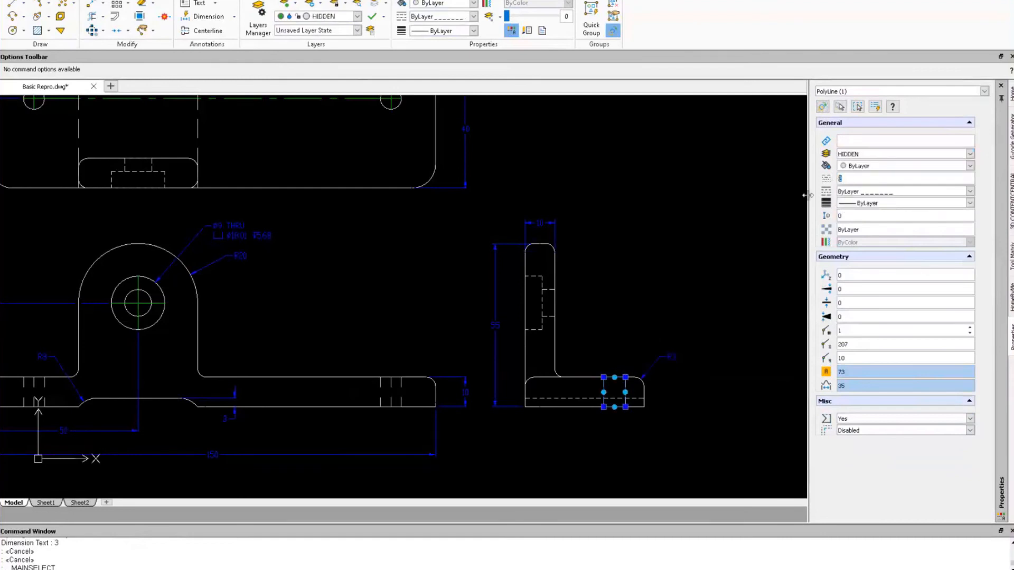
type("1")
key("Tab")
key("Escape")
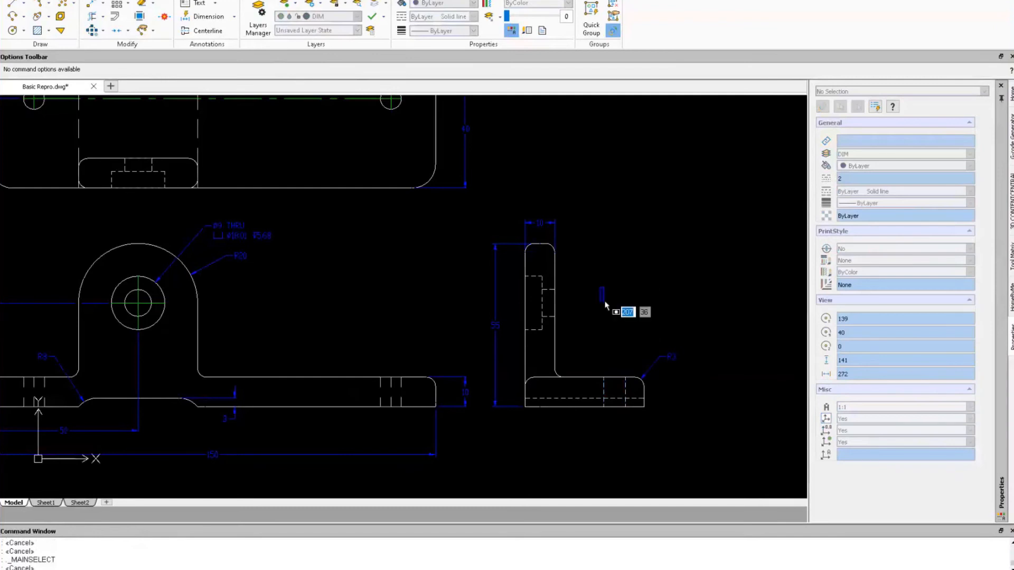
key("Escape")
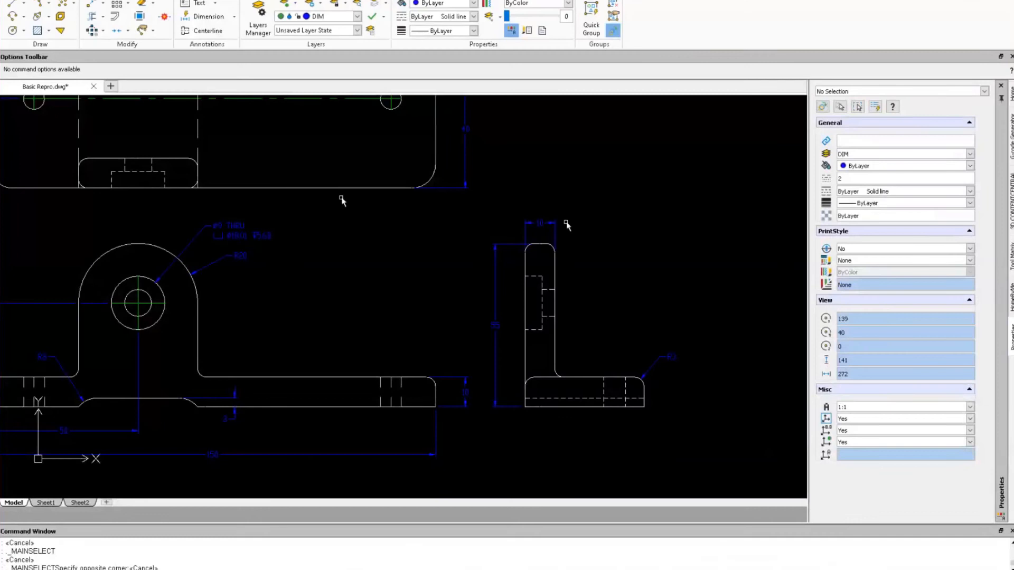
Zoom and pan in model space to frame the front and side views up close.
scroll(346, 205, "down", 2)
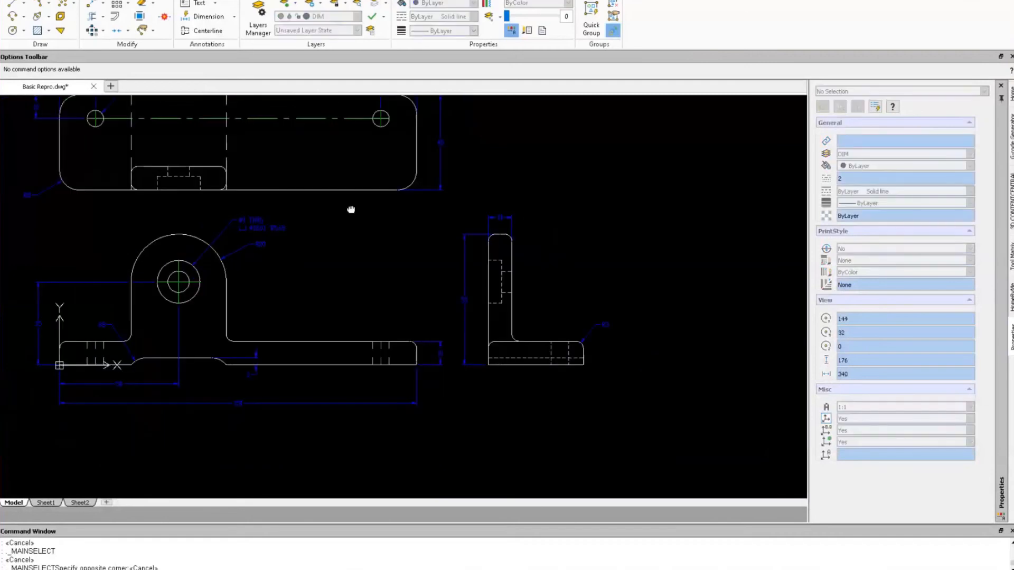
middle_click_drag(351, 211, 380, 254)
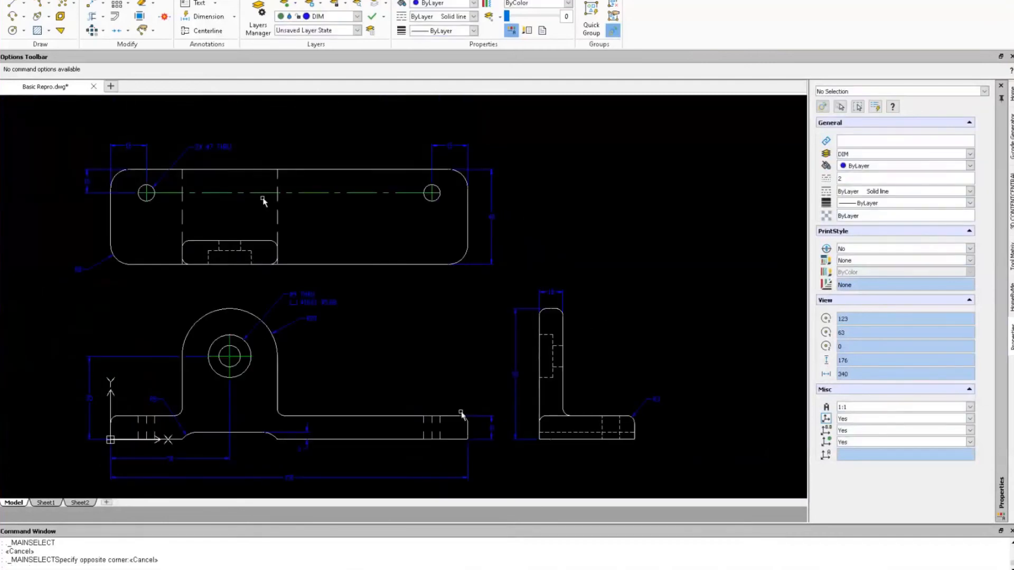
scroll(461, 370, "up", 1)
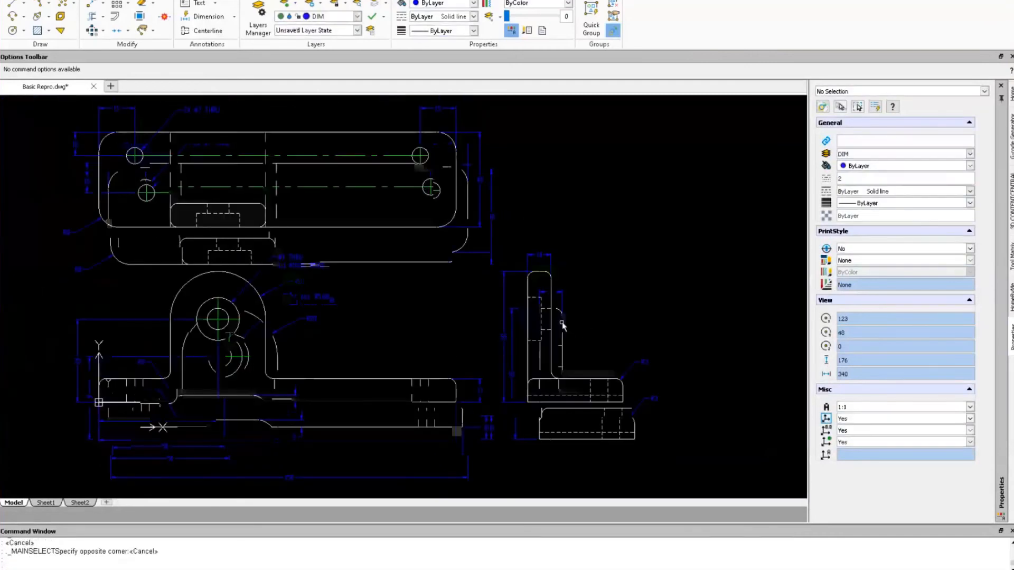
scroll(560, 324, "up", 1)
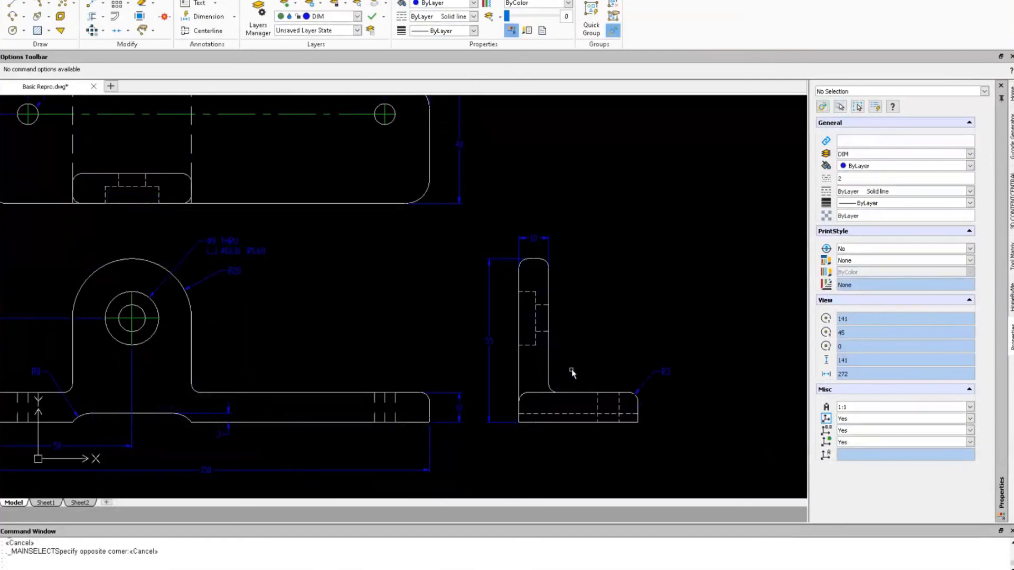
Add the suffix TYP to the side view's R3 radius dimension.
left_click(655, 377)
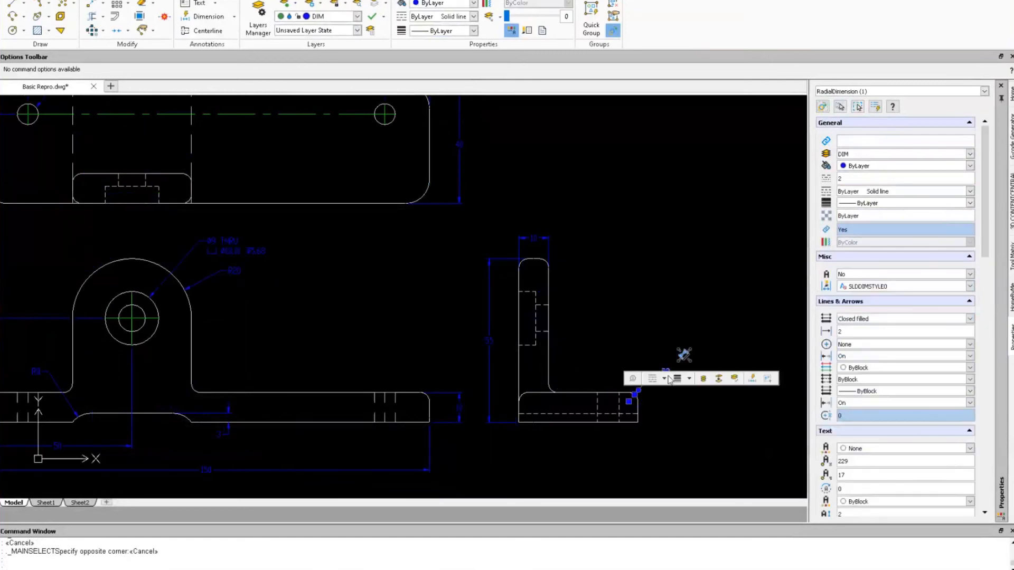
left_click(669, 378)
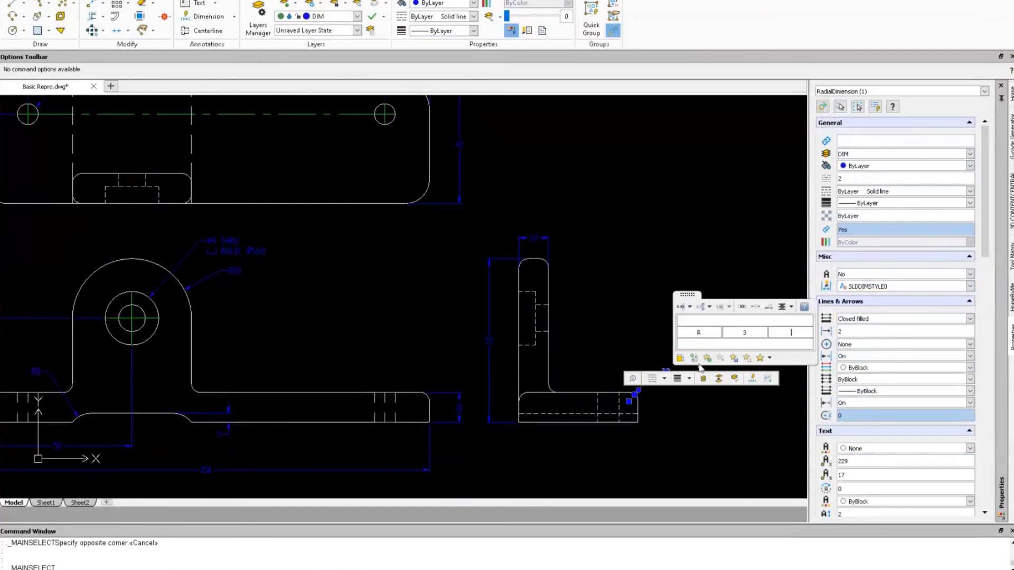
left_click(773, 342)
type("TYP")
left_click(490, 343)
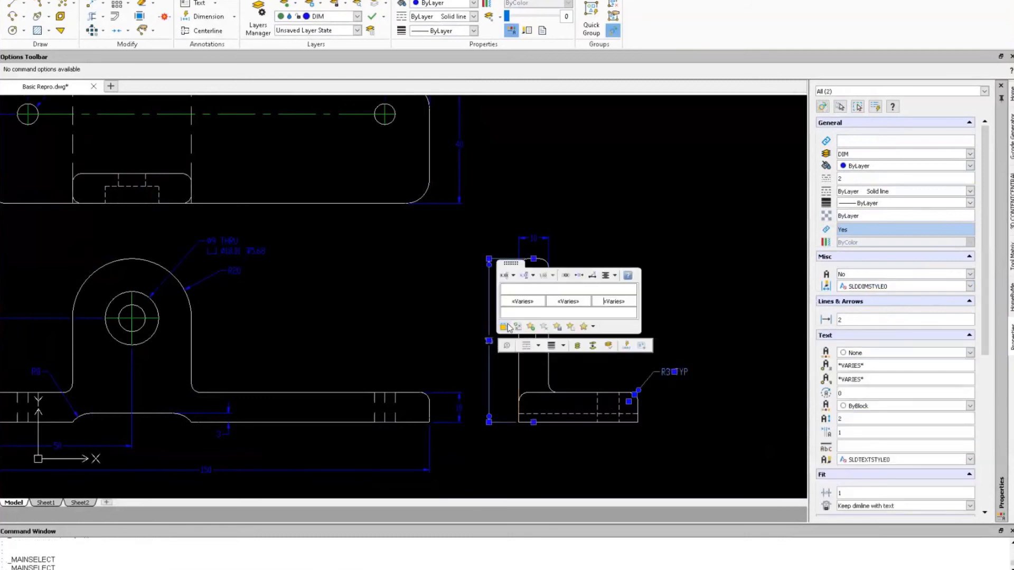
key("Escape")
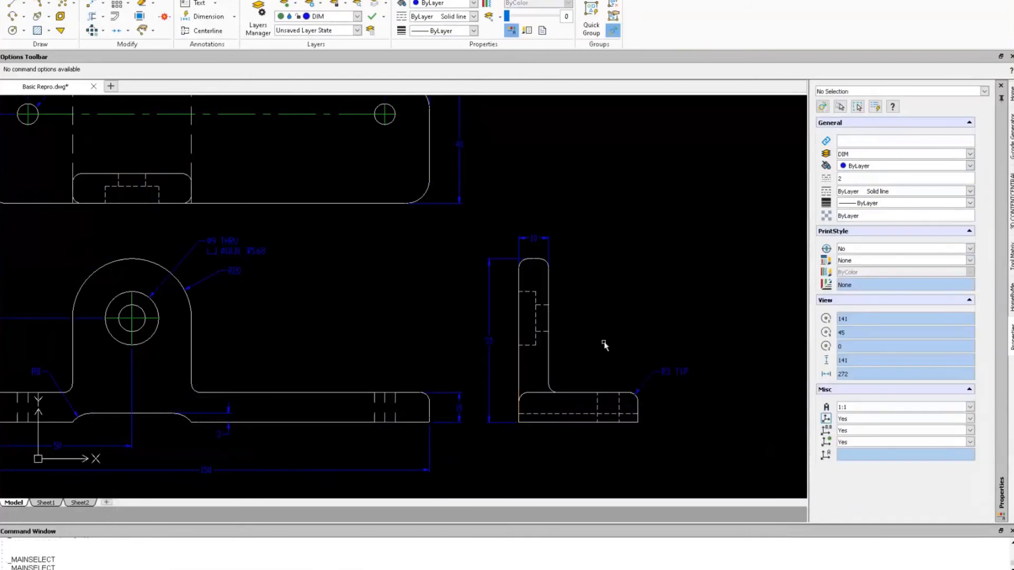
Add the suffix REF to the vertical 55 dimension so it reads 55 REF.
left_click(488, 341)
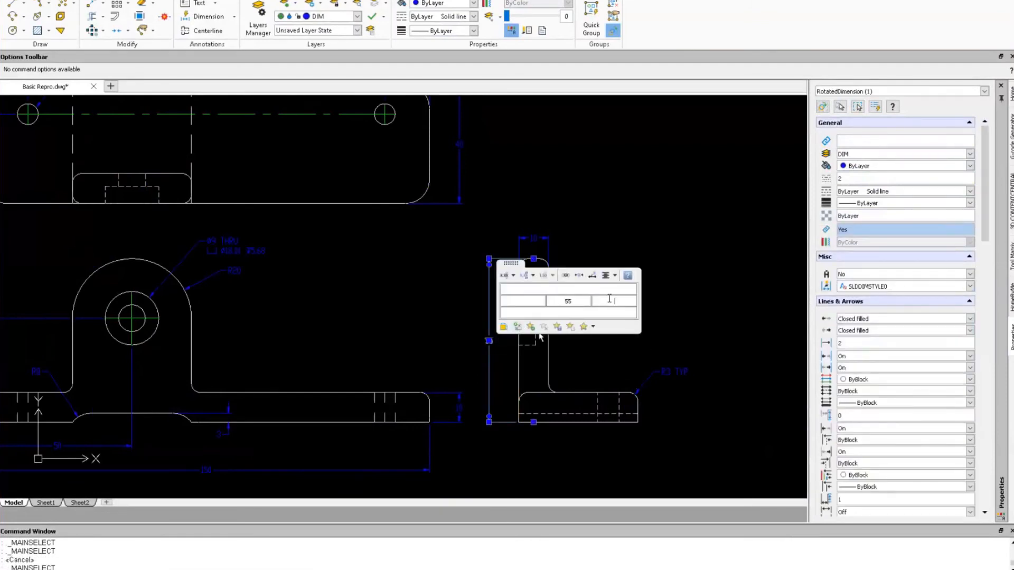
type("REF")
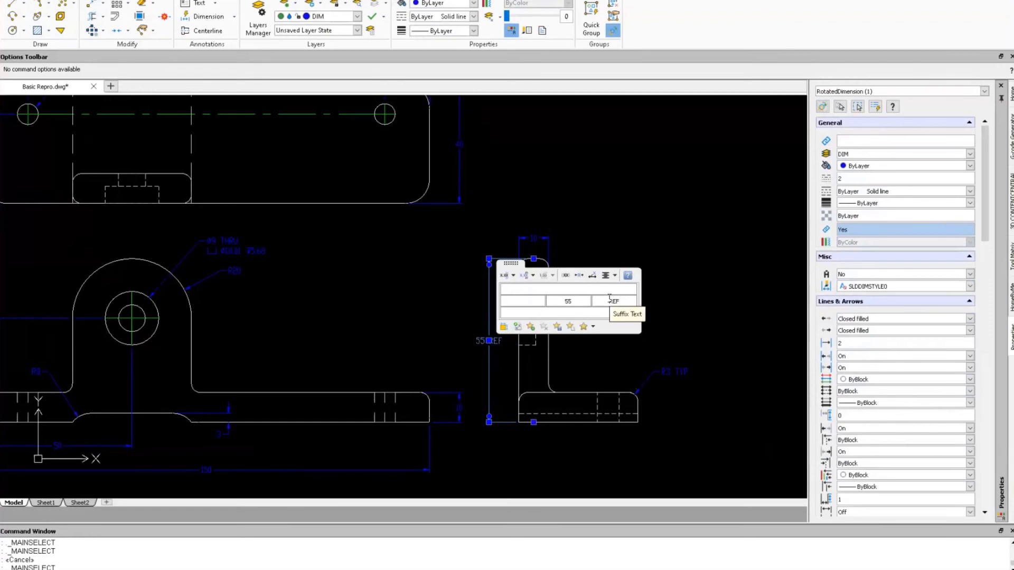
left_click(420, 319)
key("Escape")
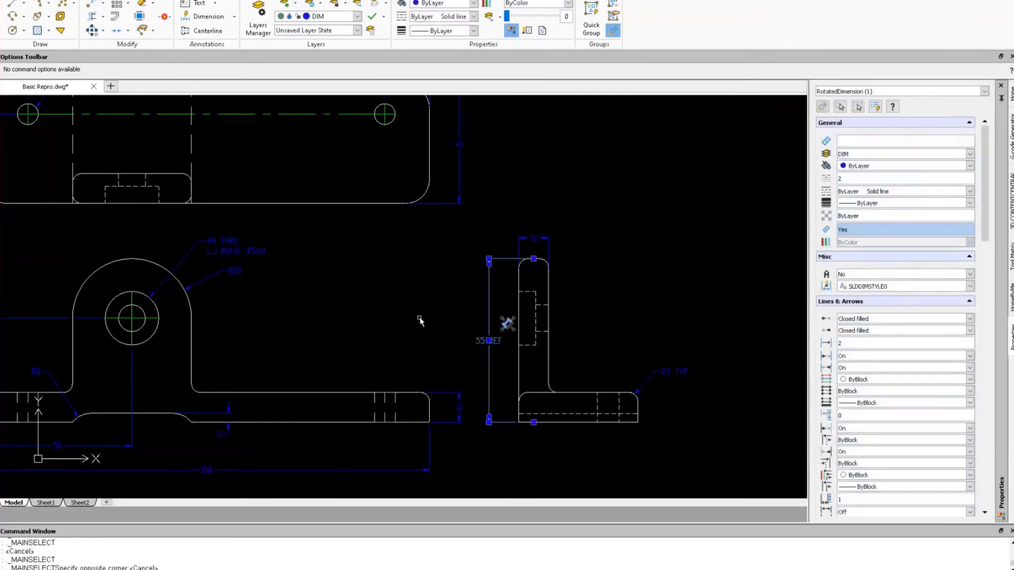
left_click(402, 320)
key("Escape")
key("Escape")
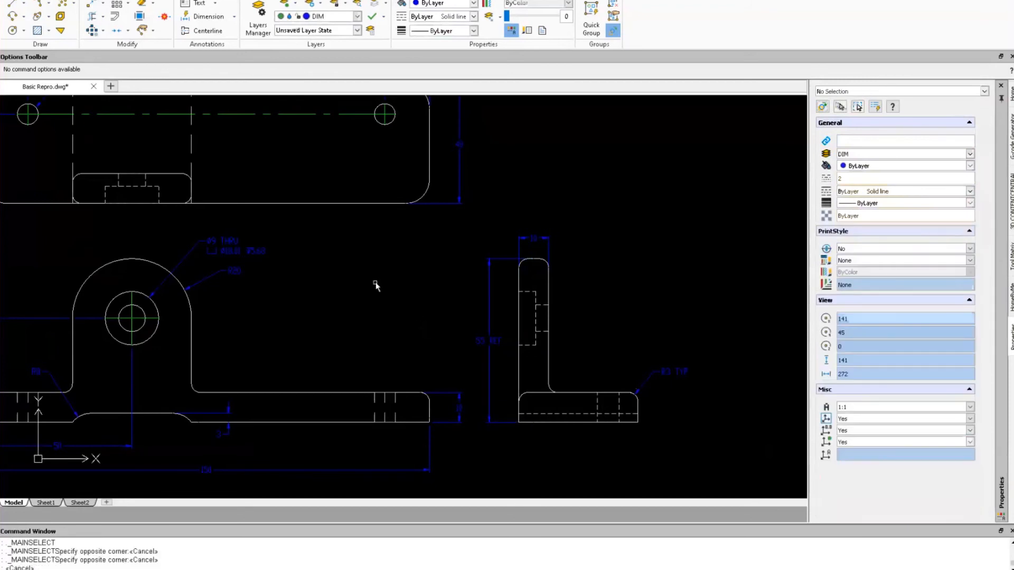
middle_click_drag(356, 232, 385, 351)
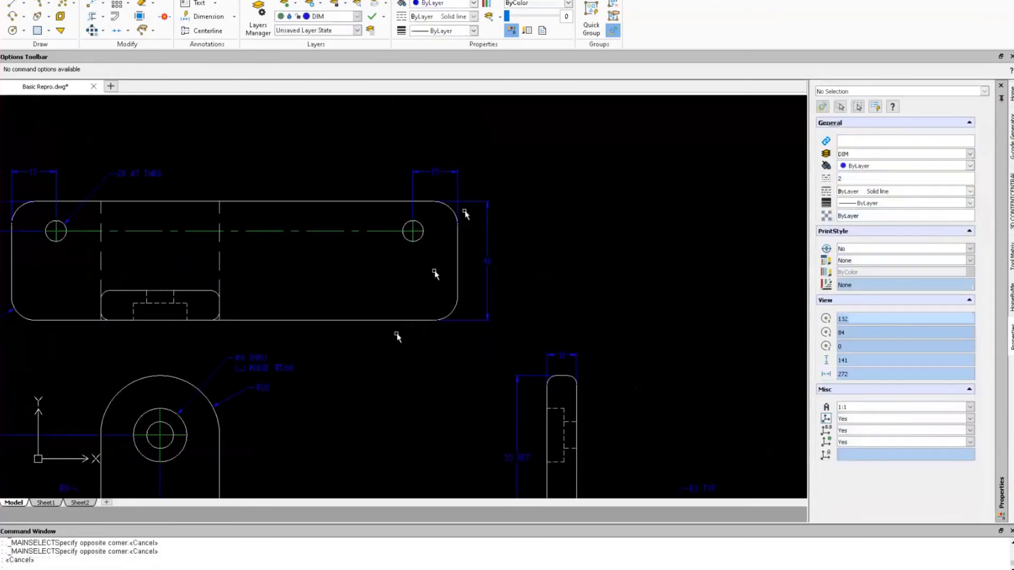
Split a default-size gap into the 40 dimension's line where it crosses the outline.
scroll(465, 212, "up", 2)
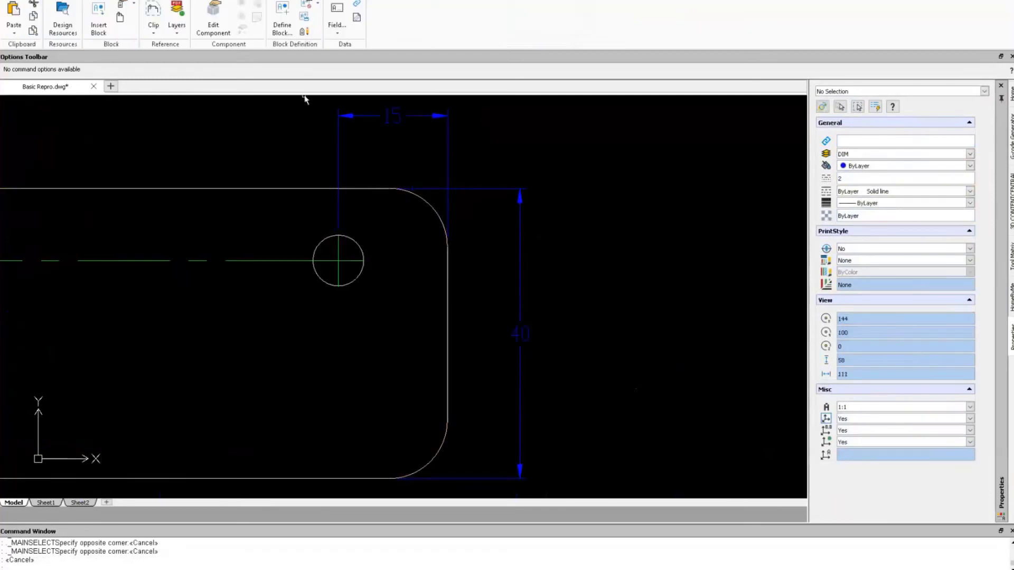
scroll(305, 99, "up", 1)
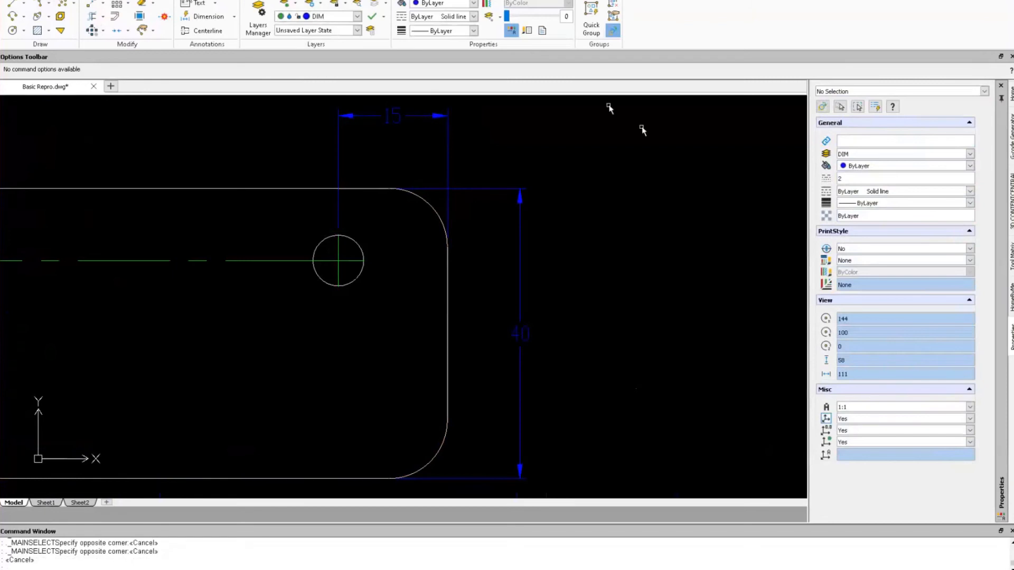
left_click(92, 1)
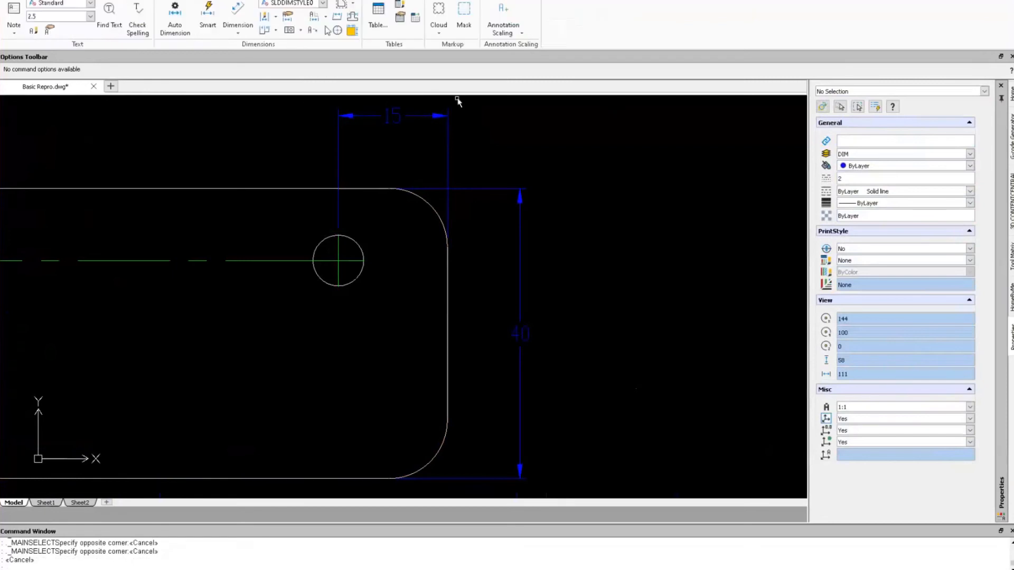
left_click(352, 17)
scroll(443, 211, "up", 2)
scroll(443, 211, "up", 1)
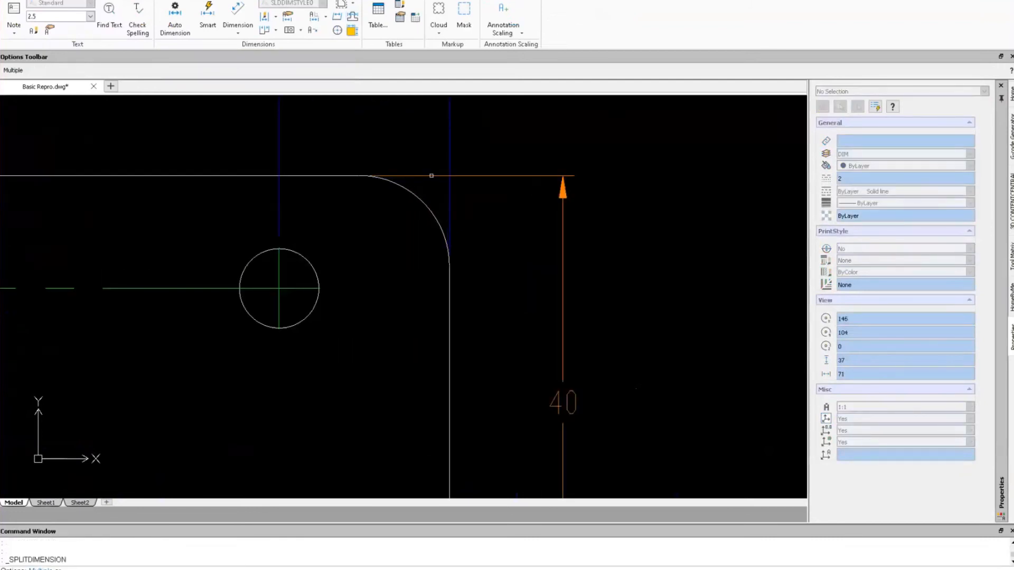
left_click(431, 176)
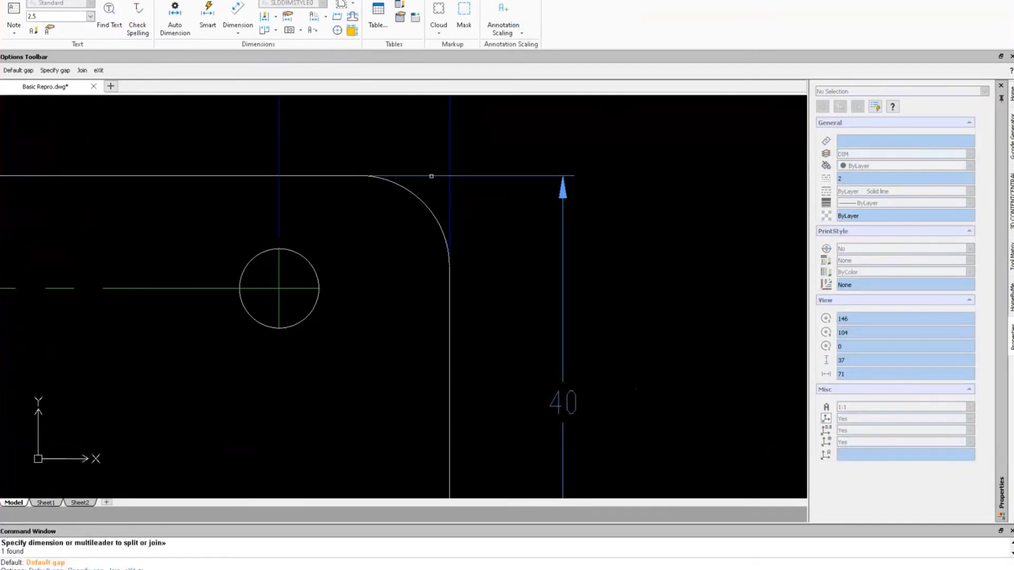
key("Return")
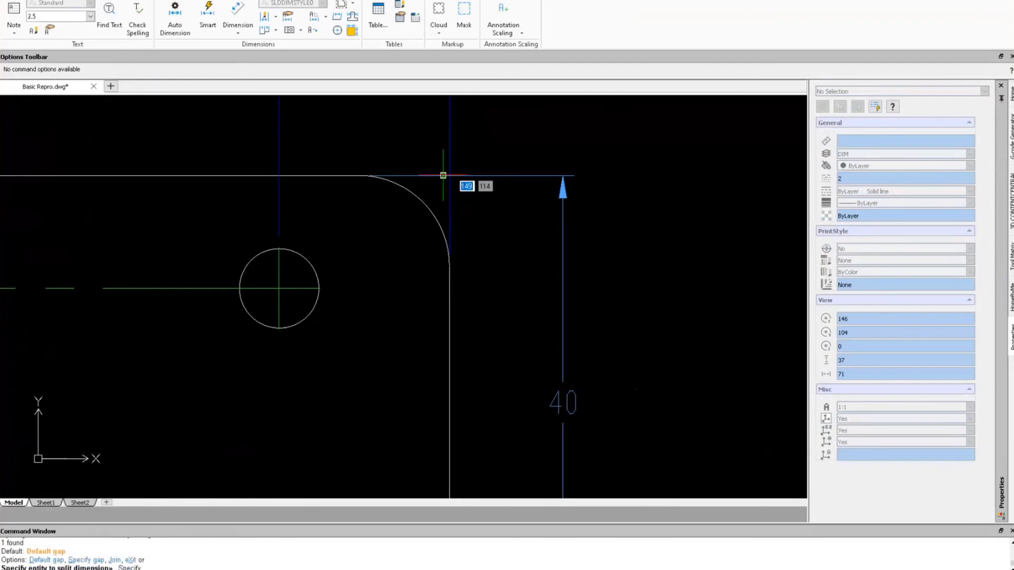
left_click(454, 175)
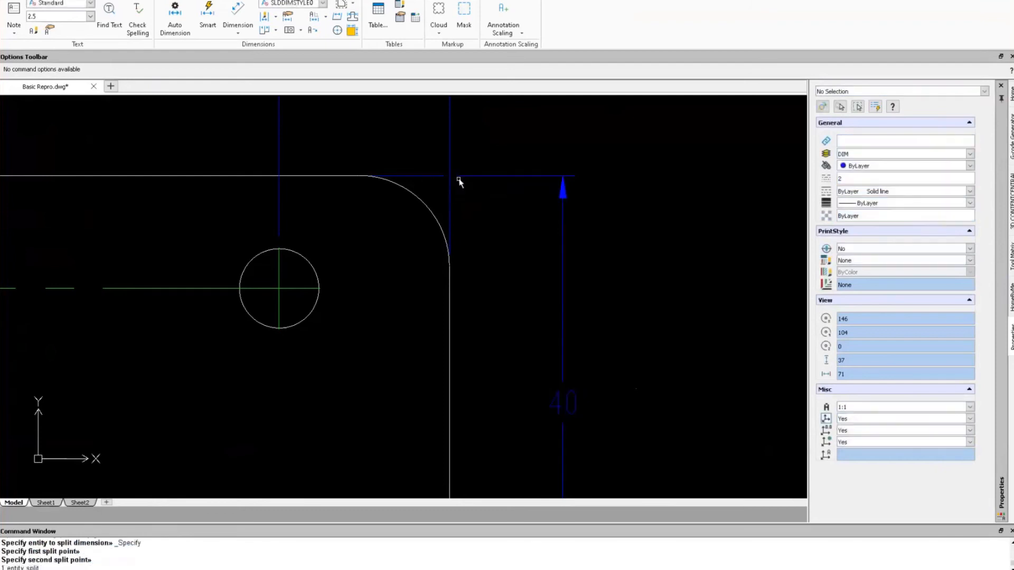
key("Escape")
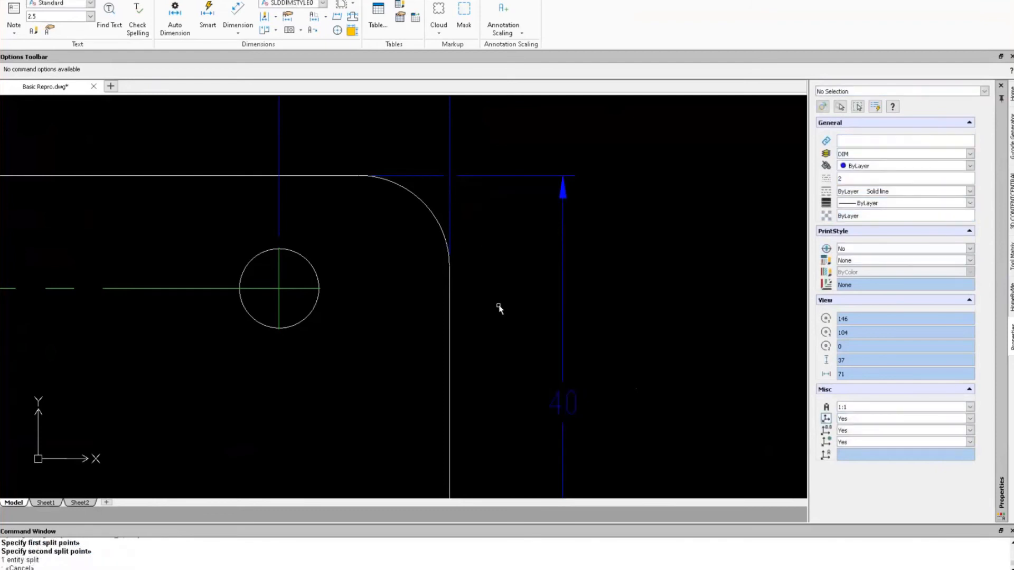
Split a default-size gap into the vertical 55 REF dimension near the top arc.
middle_click(498, 308)
middle_click(499, 308)
scroll(457, 275, "up", 5)
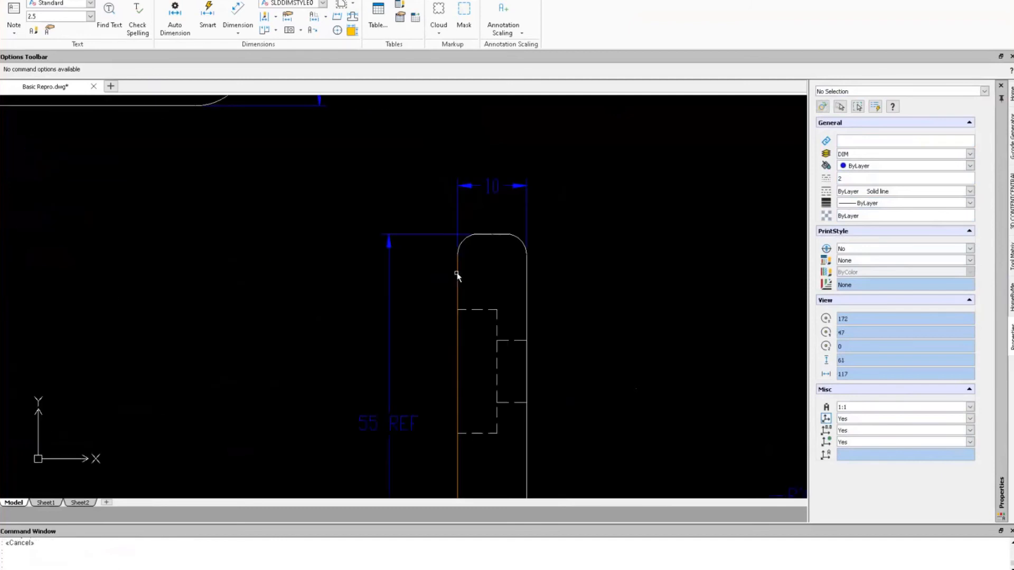
scroll(457, 275, "up", 2)
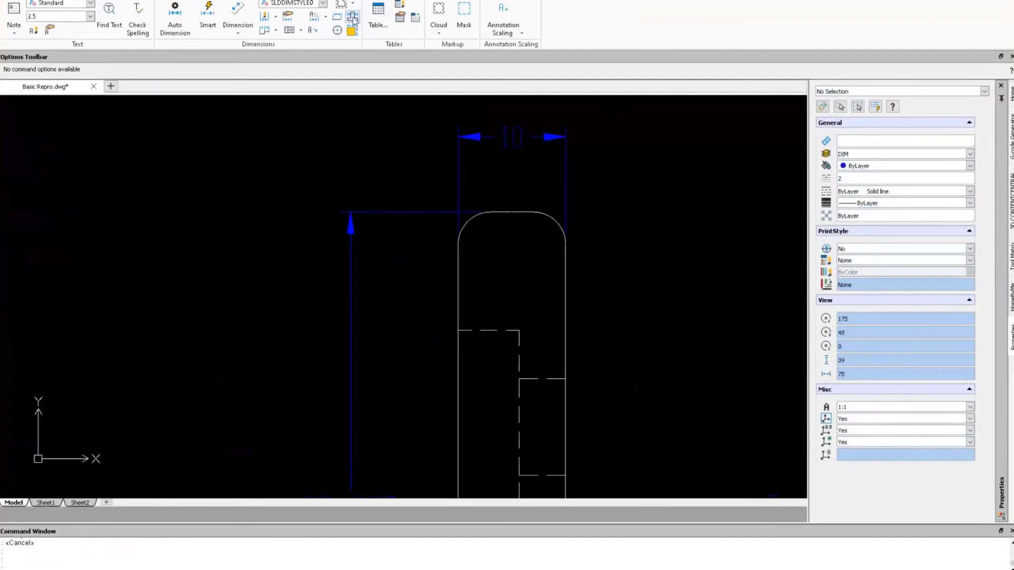
left_click(353, 19)
left_click(426, 213)
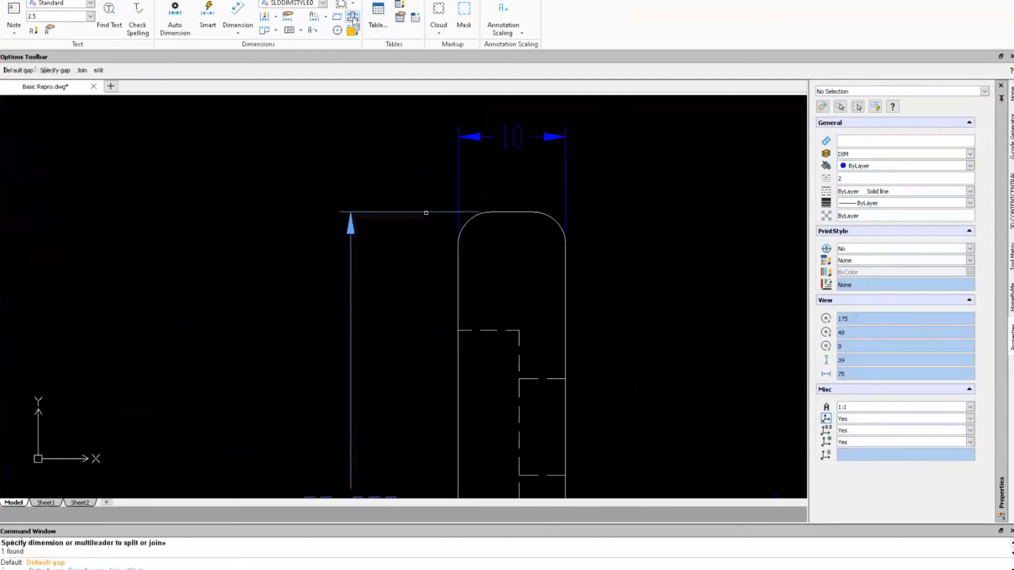
key("Return")
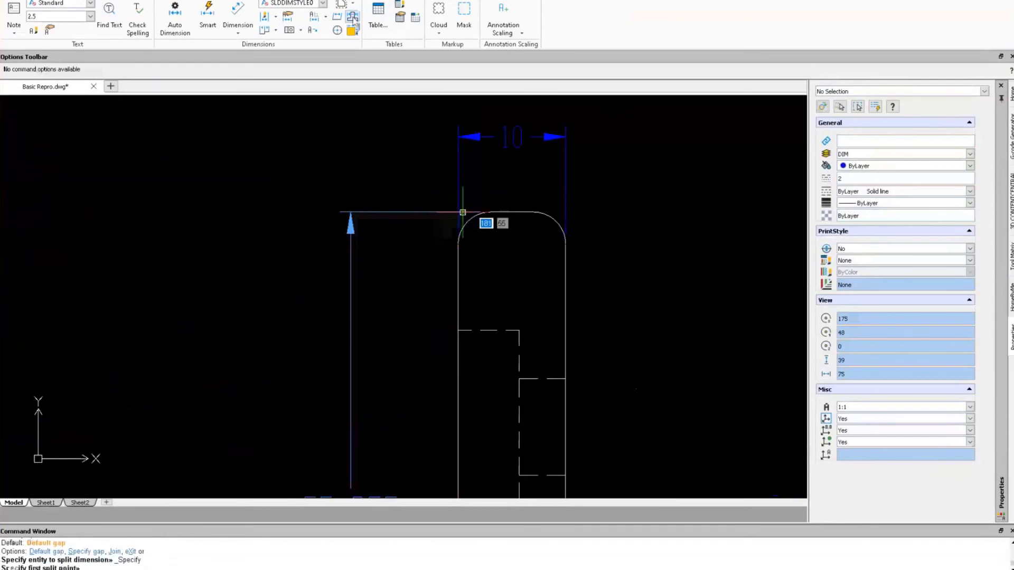
left_click(464, 212)
left_click(463, 213)
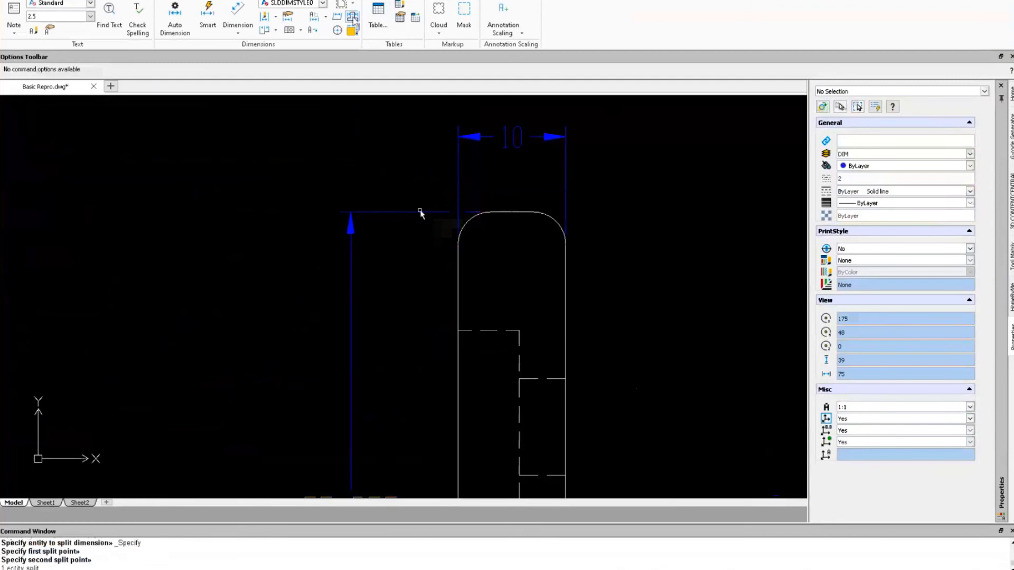
key("Escape")
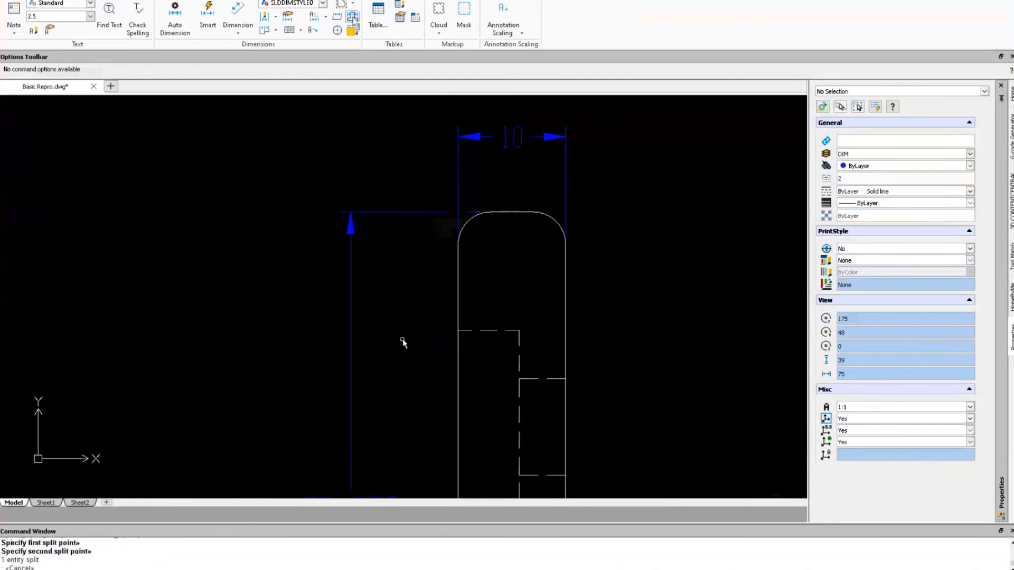
Break a default-size gap into the top view's 10 dimension extension line.
middle_click(356, 321)
middle_click(356, 321)
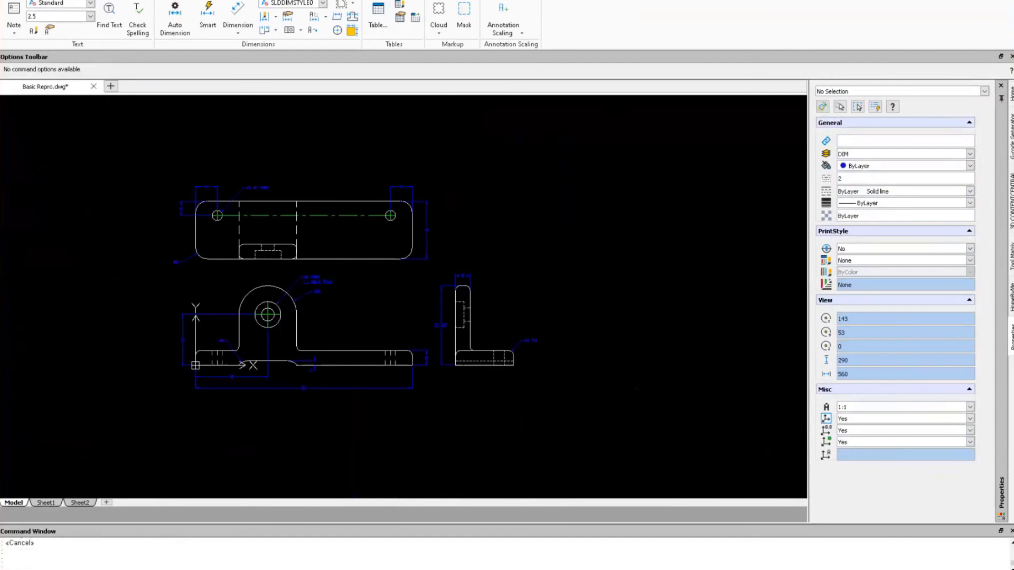
scroll(211, 220, "up", 3)
scroll(150, 145, "up", 4)
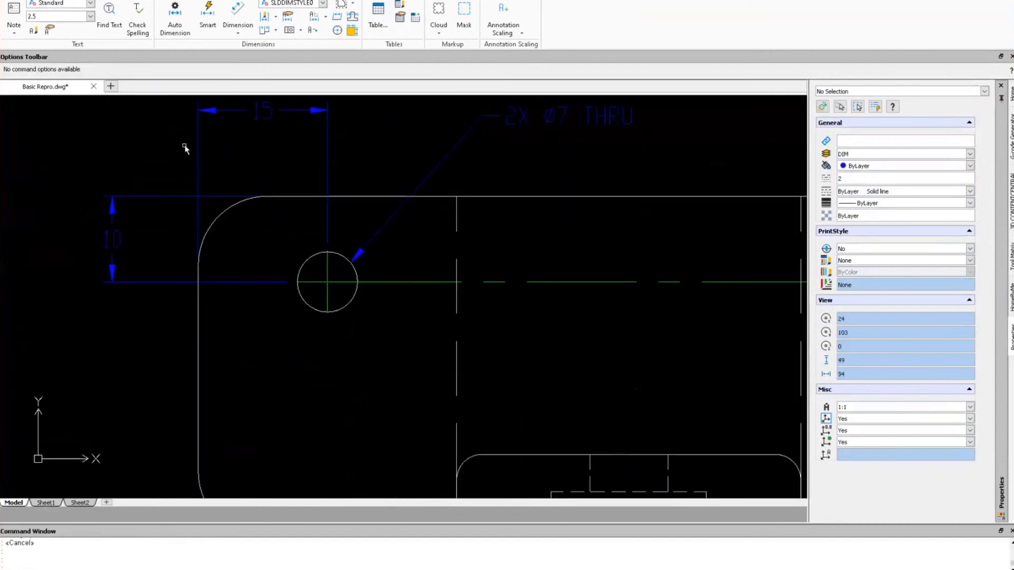
left_click(353, 16)
left_click(175, 196)
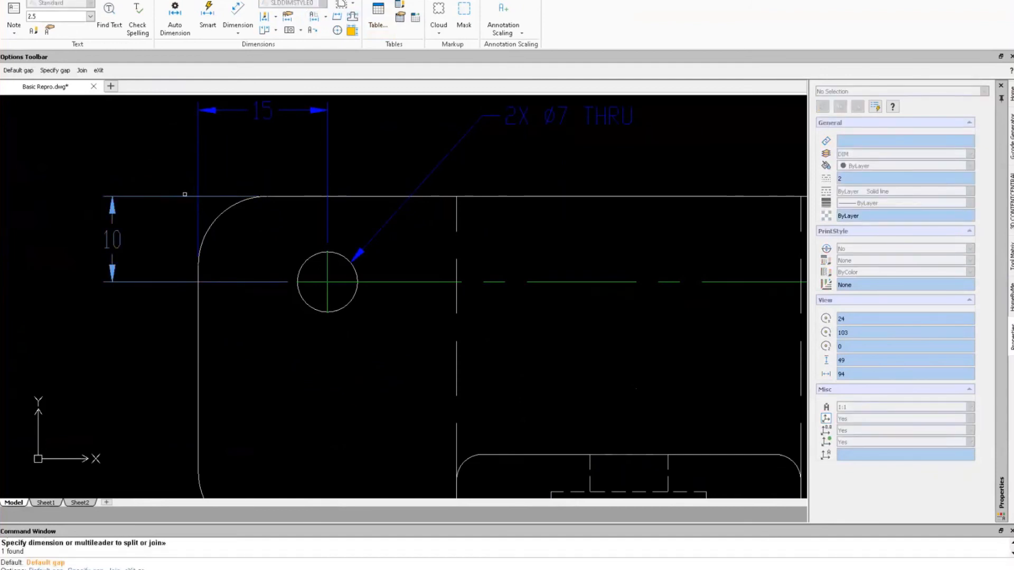
key("Return")
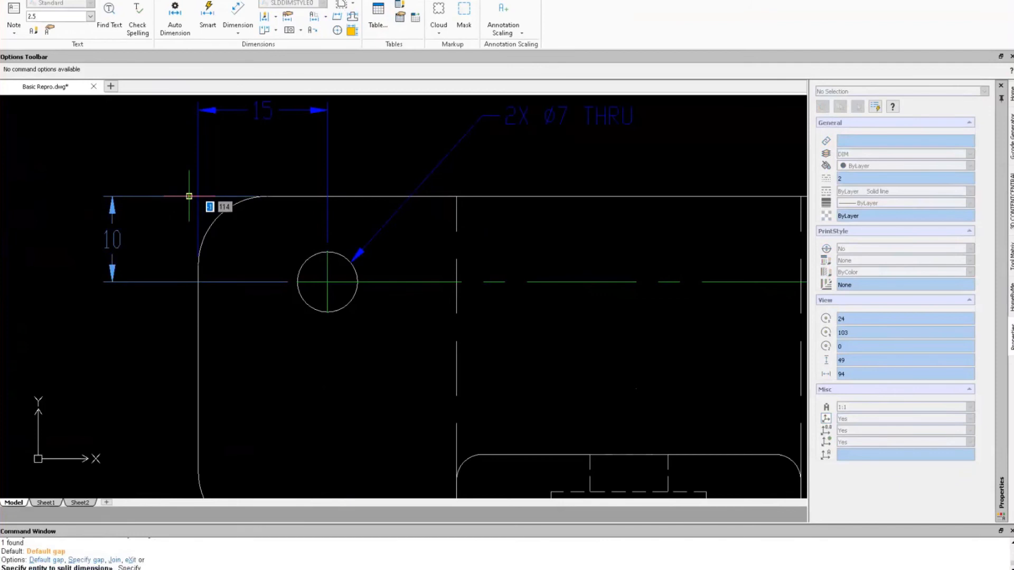
left_click(190, 196)
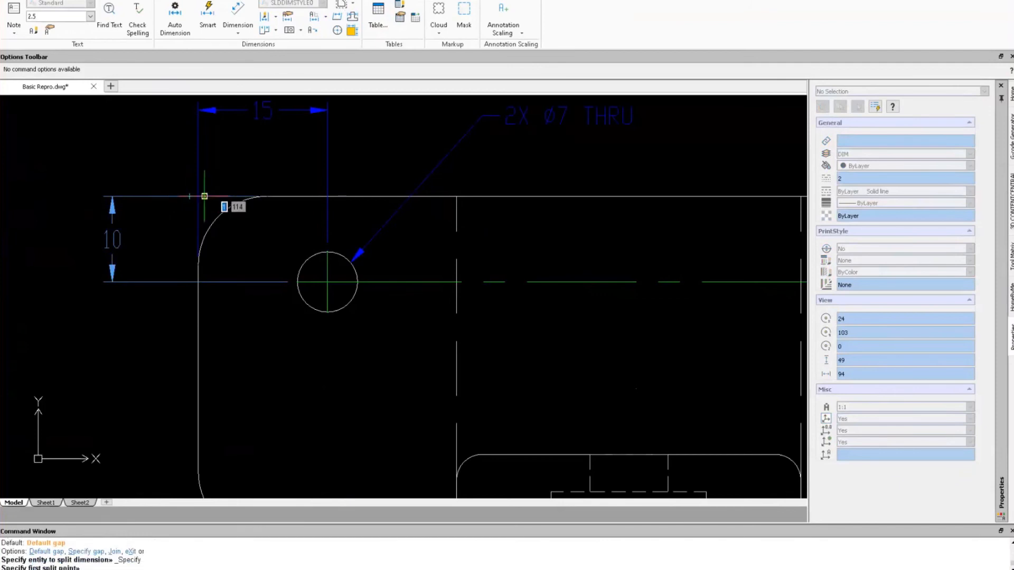
left_click(205, 196)
key("Escape")
key("Escape")
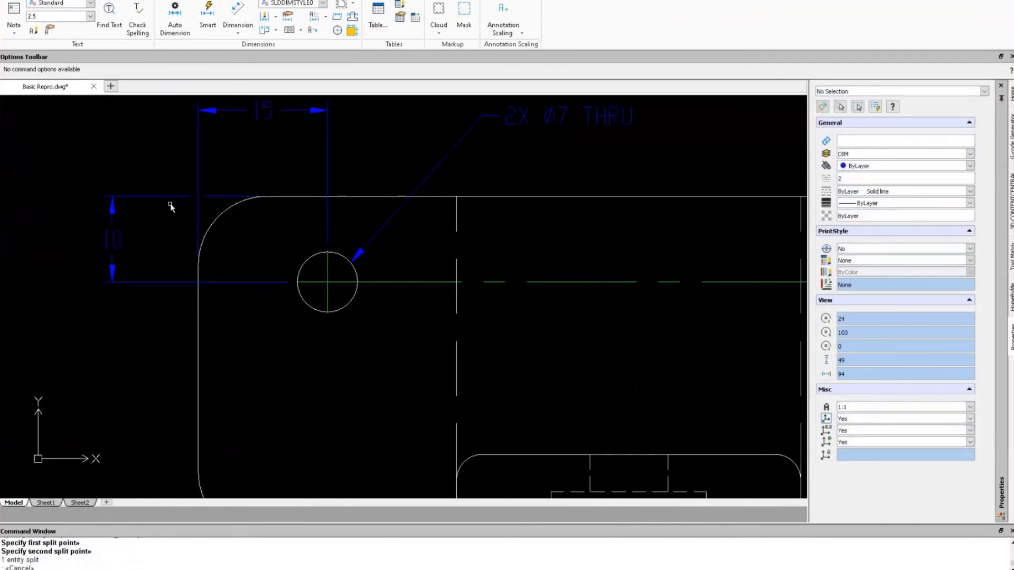
scroll(491, 264, "down", 5)
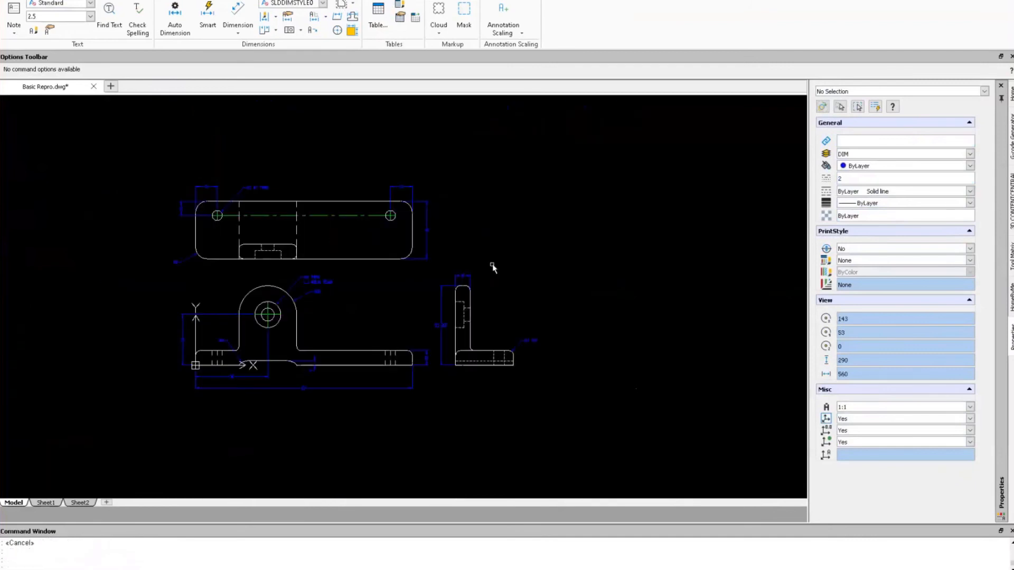
scroll(294, 355, "up", 1)
Flip the arrowheads of the vertical 10 dimension.
scroll(285, 391, "up", 1)
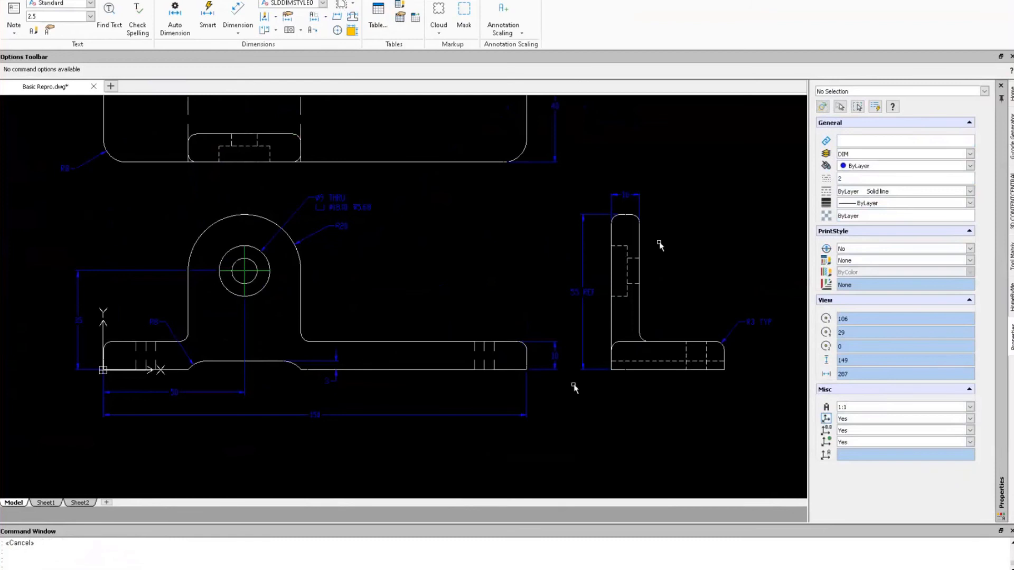
scroll(558, 371, "up", 5)
left_click(553, 337)
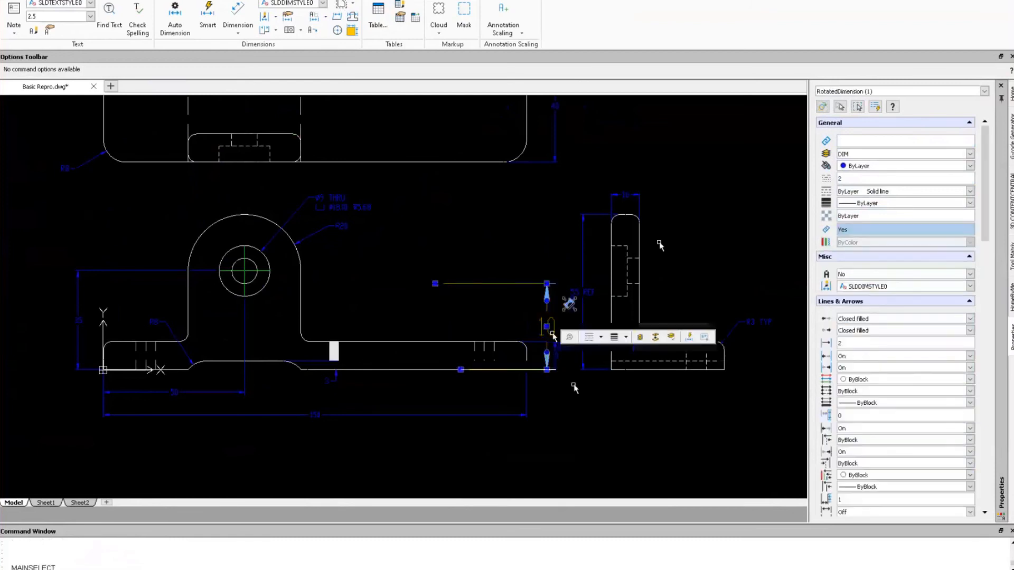
left_click(547, 299)
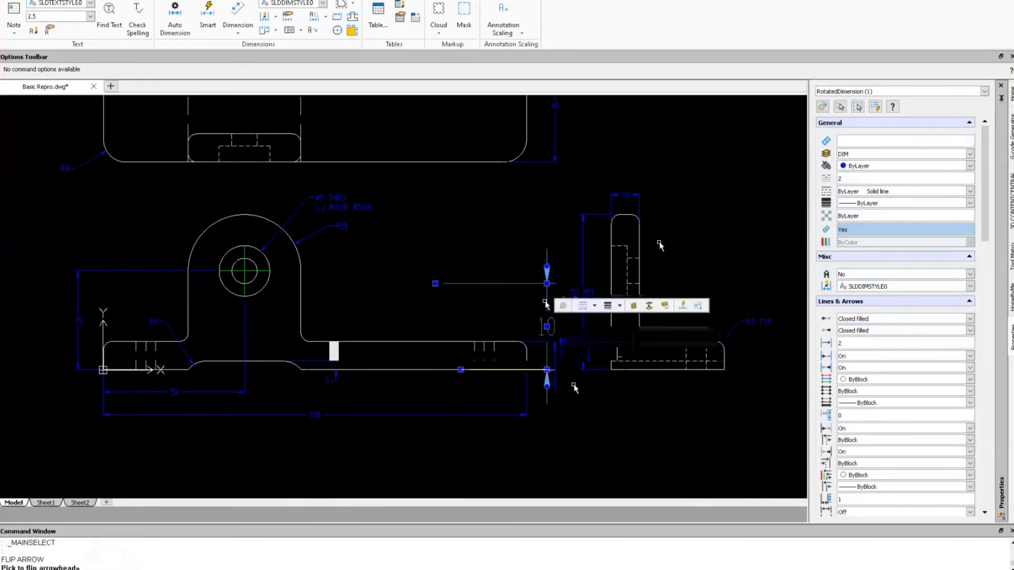
key("Escape")
Flip the arrowheads of the 10 dimension above the side view.
middle_click_drag(659, 165, 451, 486)
scroll(451, 486, "down", 1)
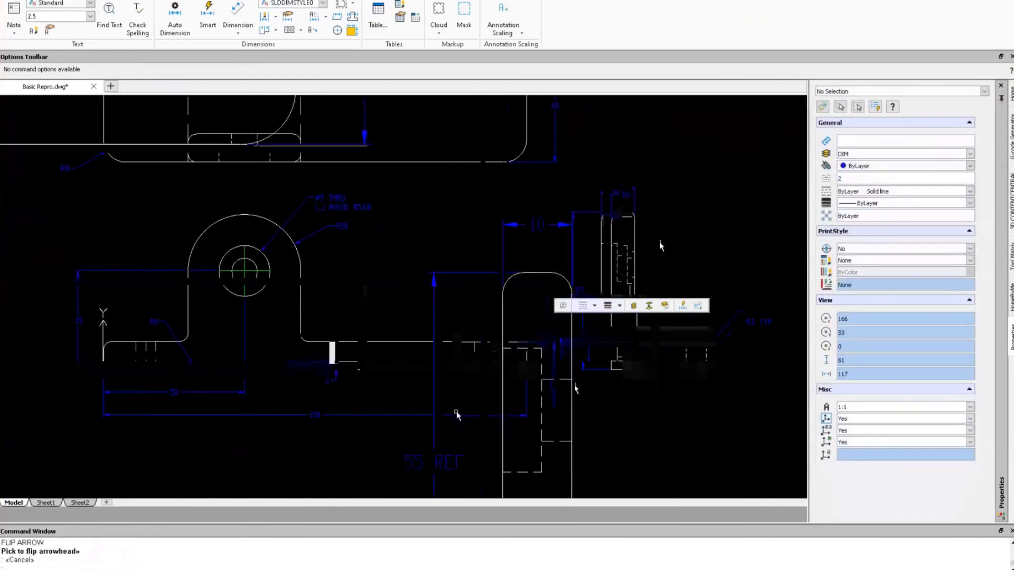
left_click(537, 225)
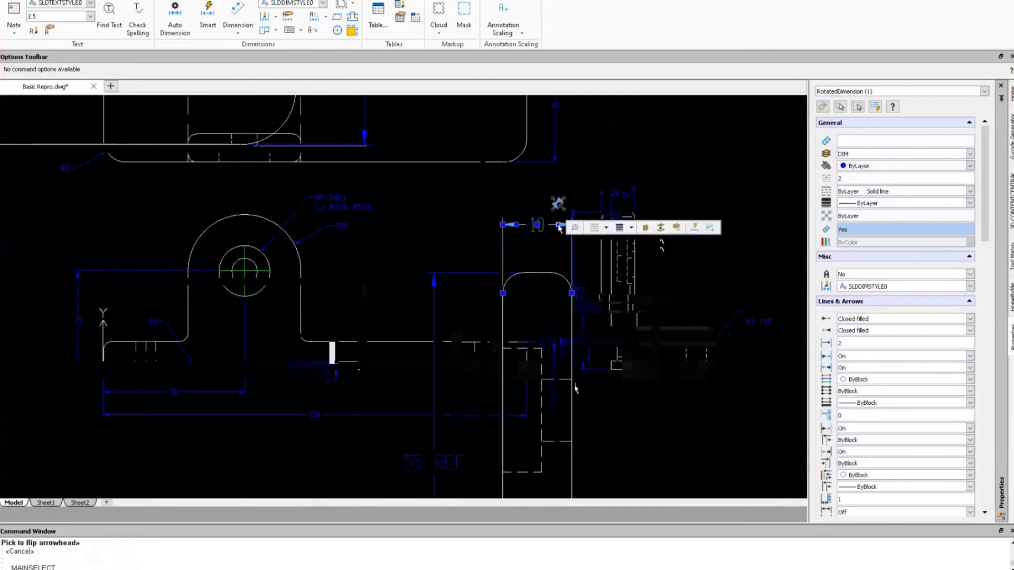
left_click(511, 224)
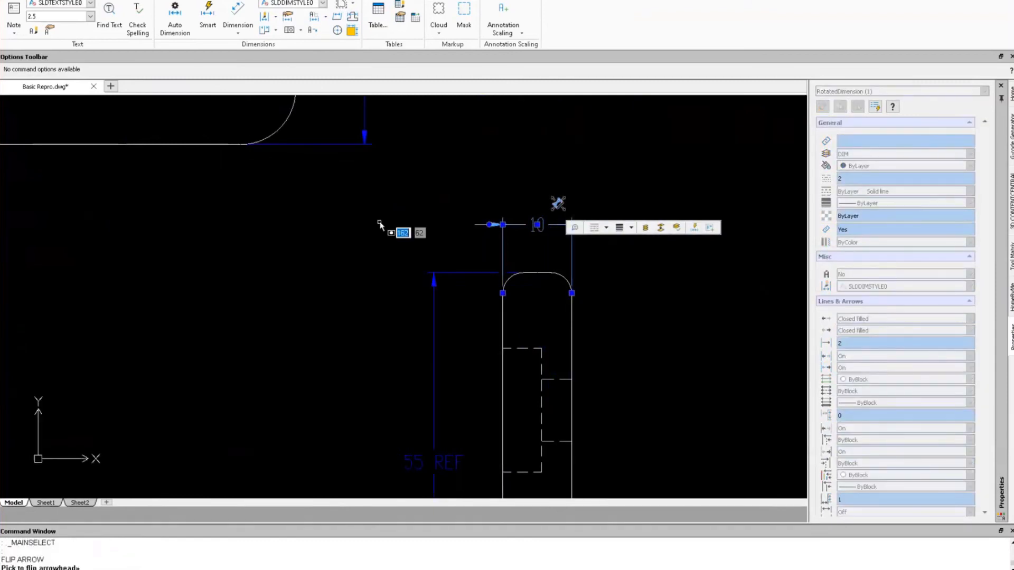
scroll(443, 289, "down", 7)
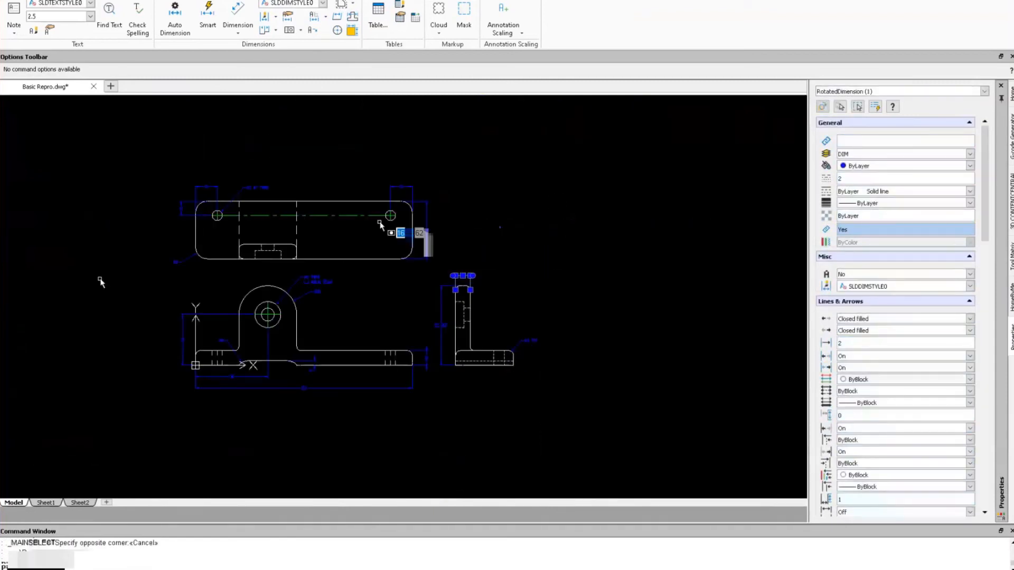
scroll(100, 281, "up", 1)
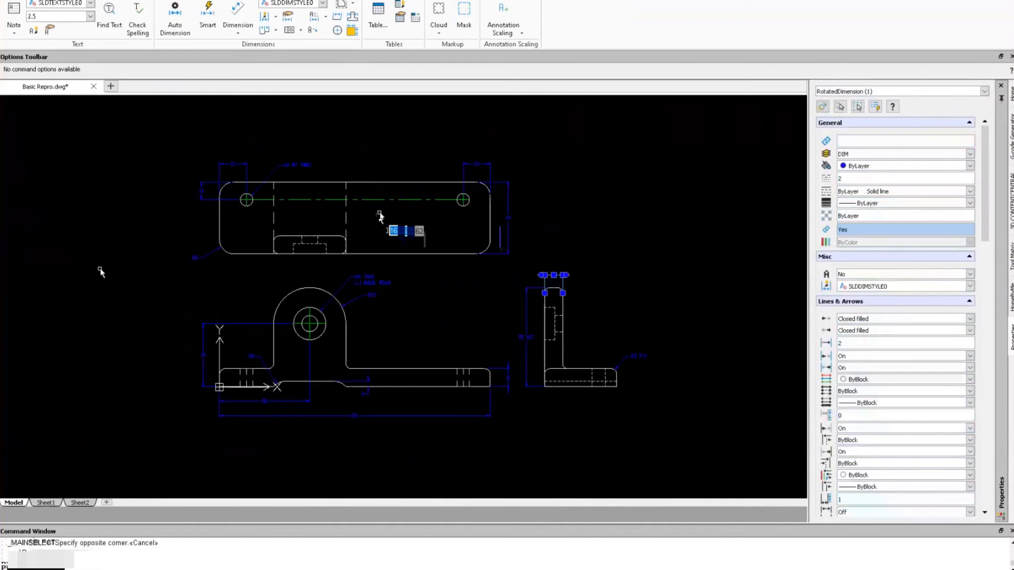
key("Escape")
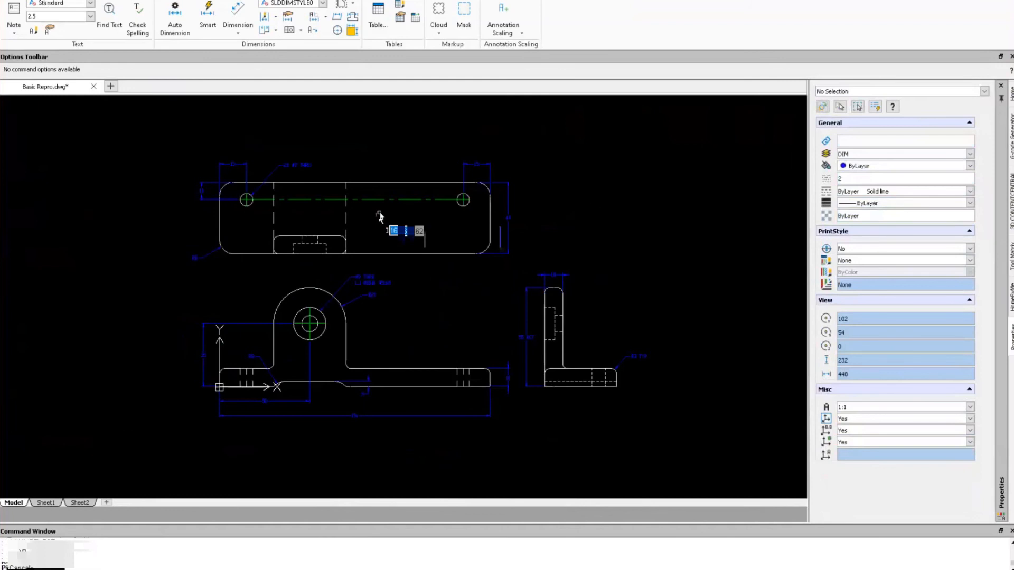
left_click(40, 0)
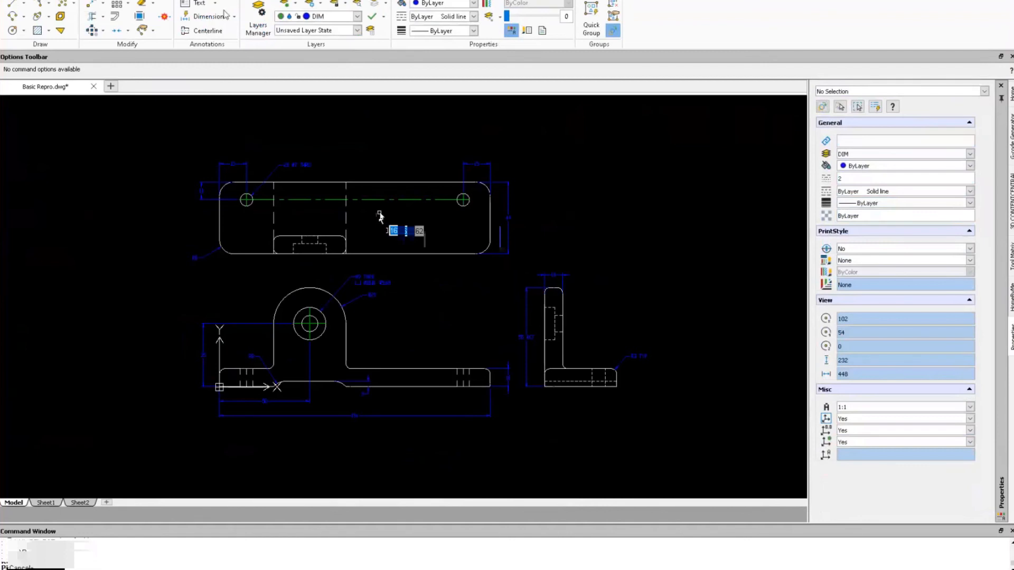
left_click(151, 0)
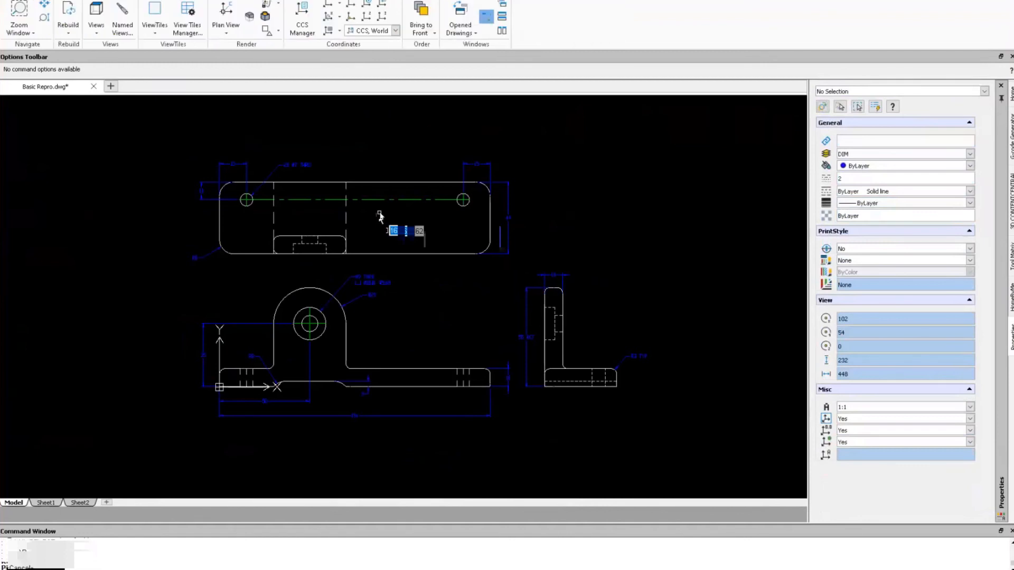
left_click(123, 22)
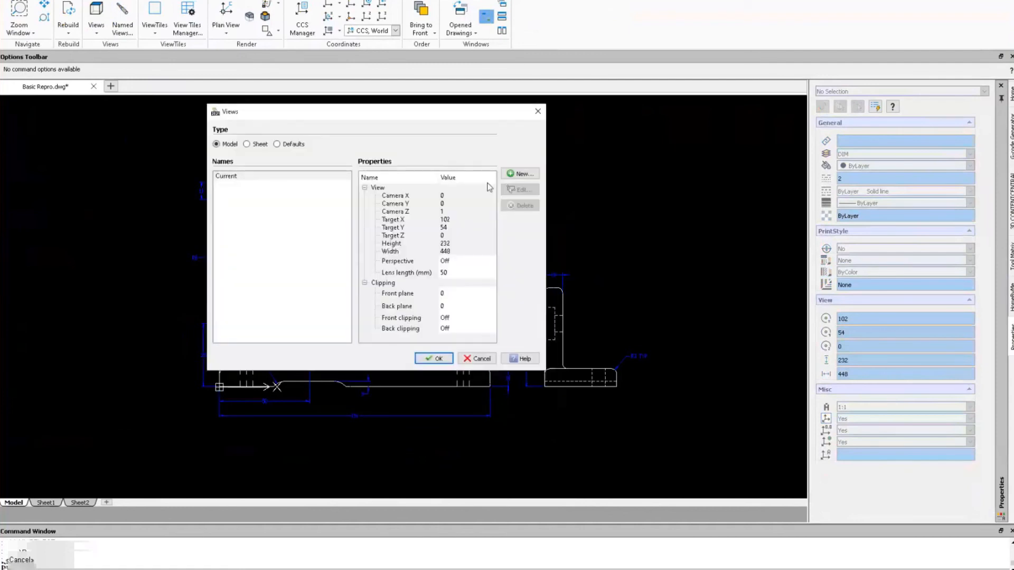
left_click(515, 175)
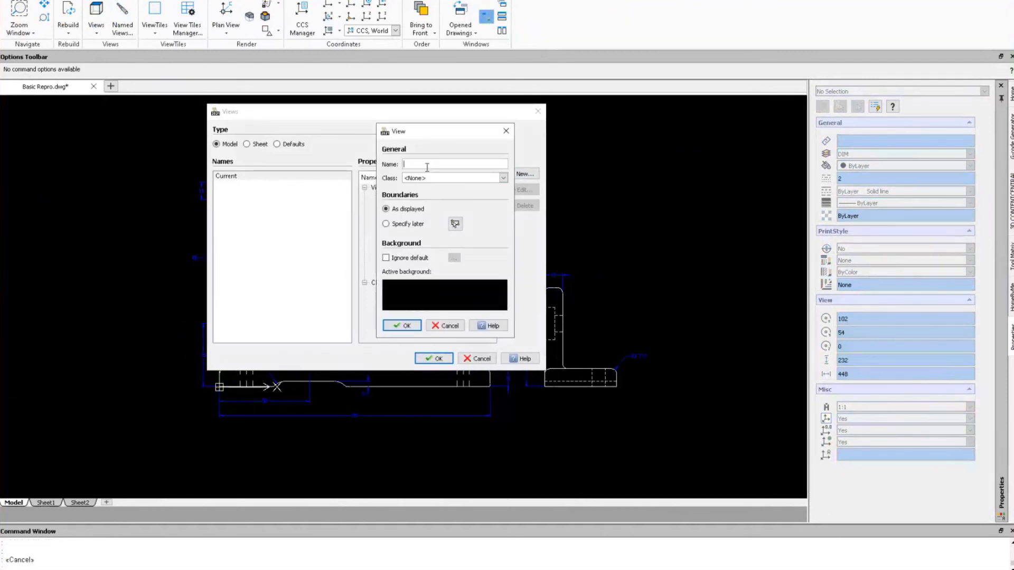
type("DEMO")
left_click(386, 223)
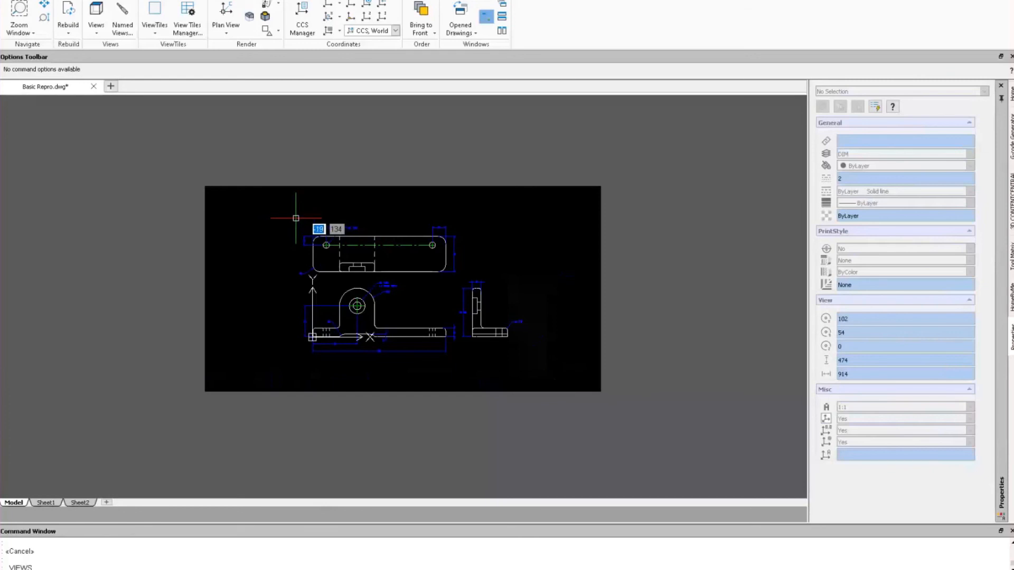
left_click(645, 209)
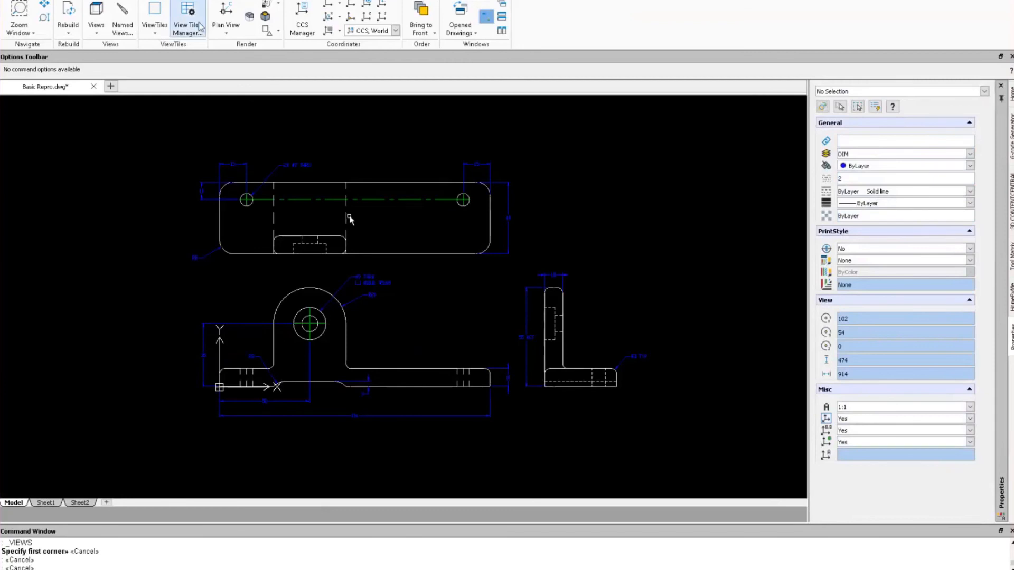
left_click(16, 1)
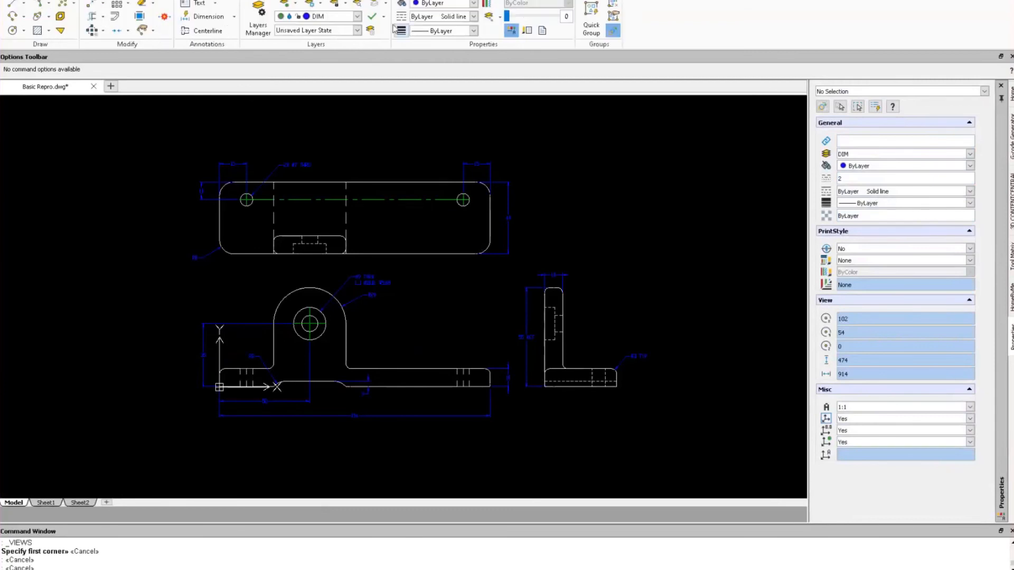
Turn on the TITLEBLOCK layer and zoom to fit the whole title-block sheet.
left_click(357, 17)
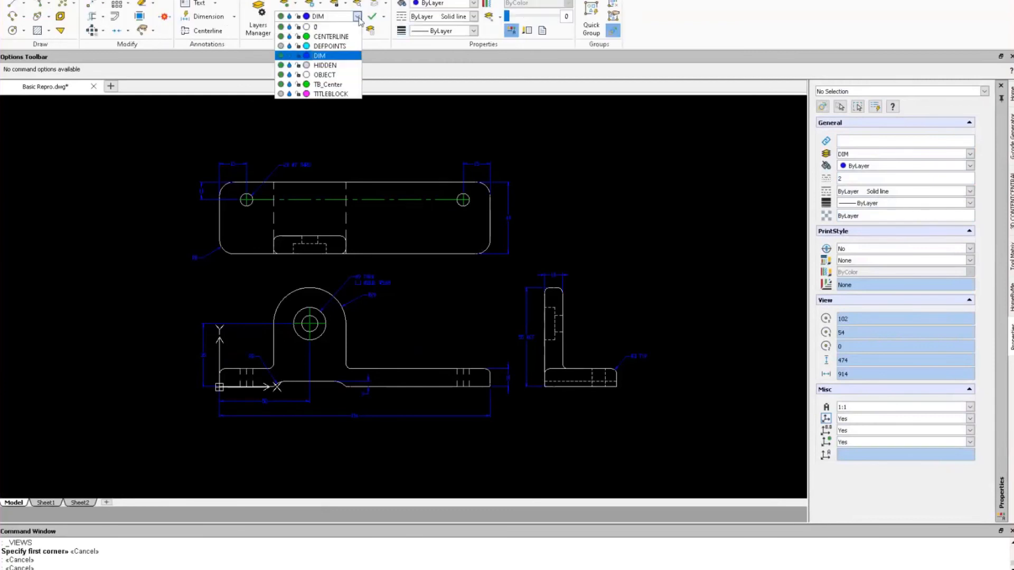
left_click(281, 93)
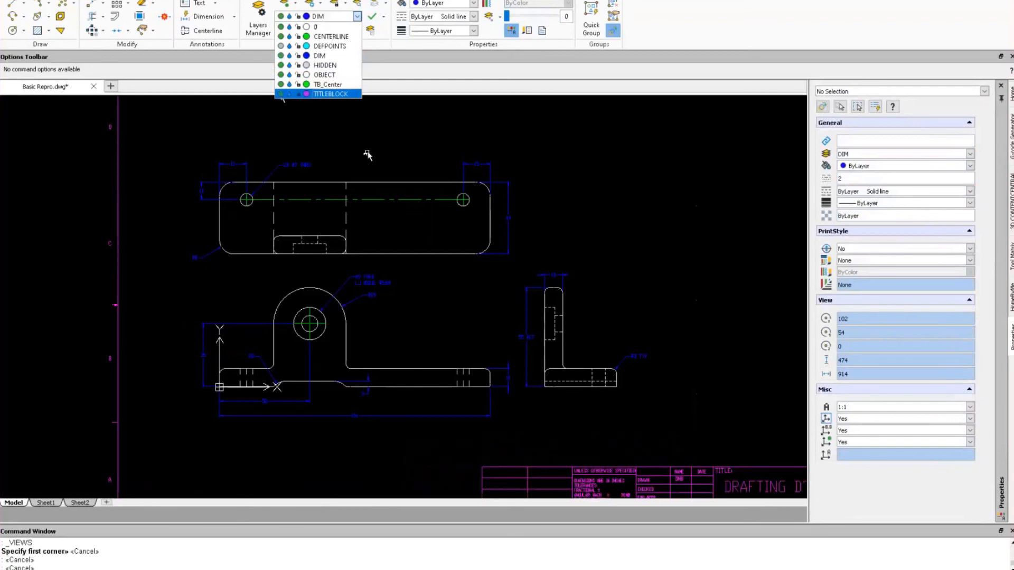
middle_click(344, 201)
middle_click(344, 201)
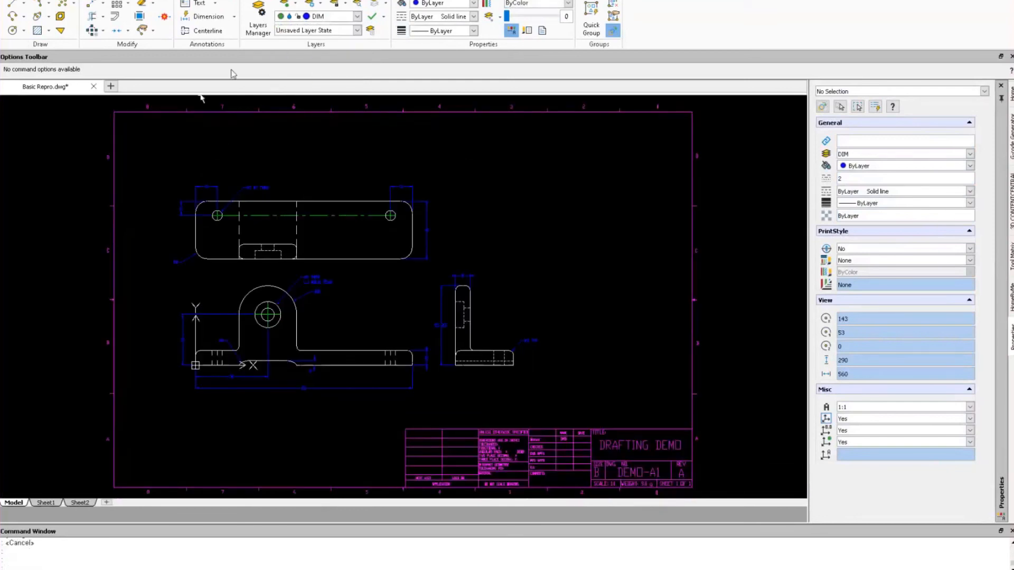
left_click(200, 0)
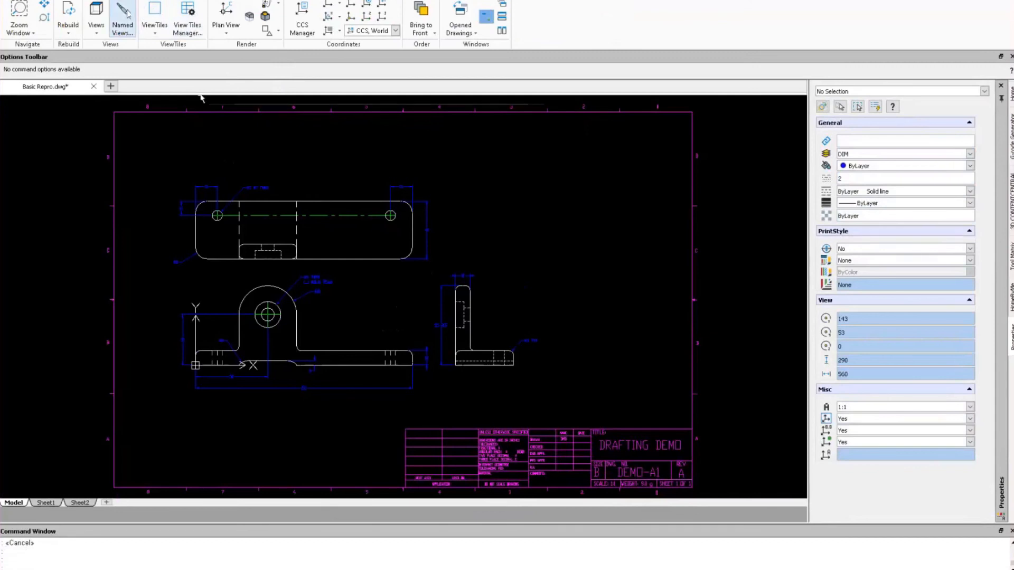
Save a named view DEMO windowed around the title-block sheet, then switch to Sheet1.
left_click(515, 176)
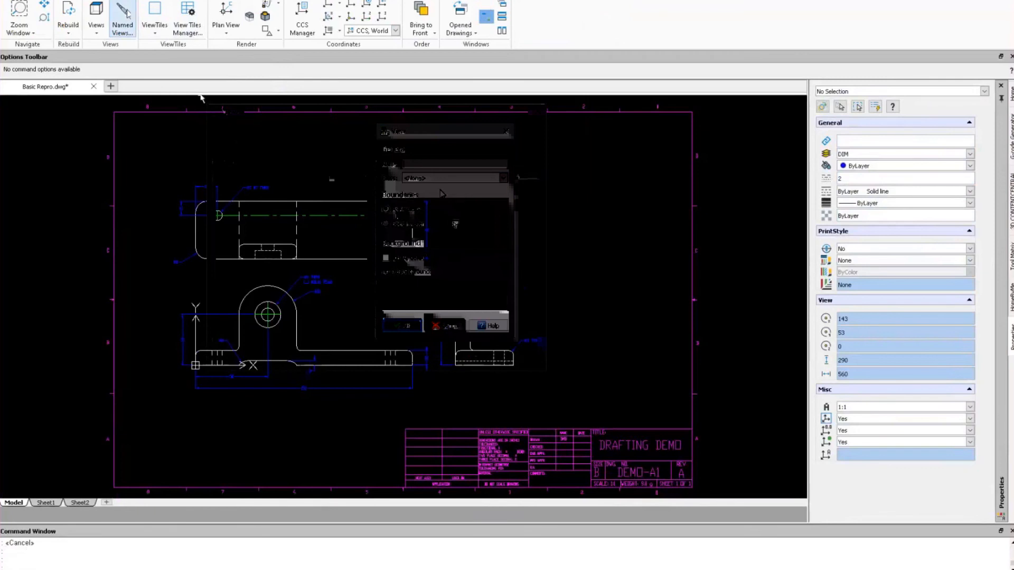
type("DEMO")
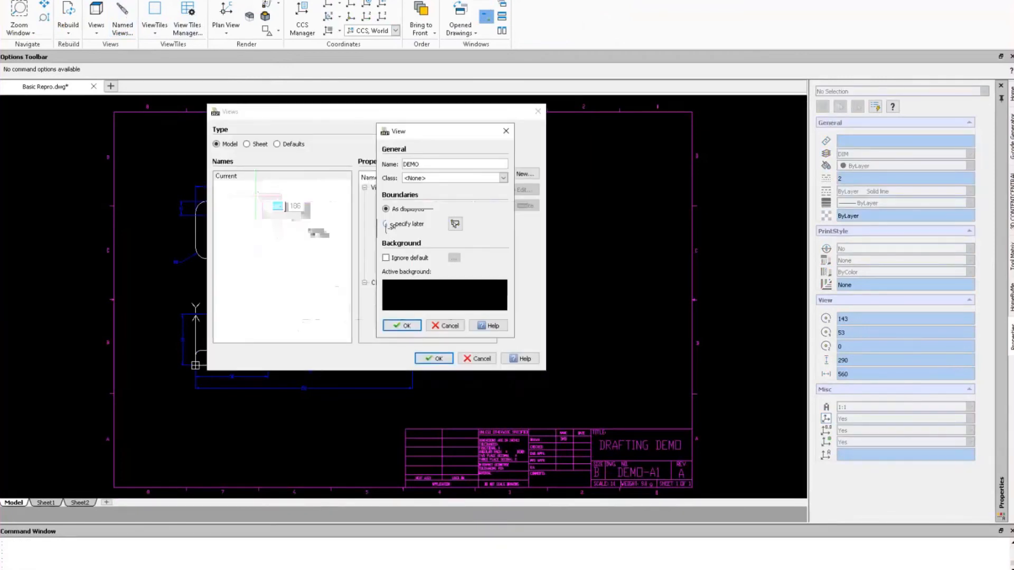
left_click(258, 198)
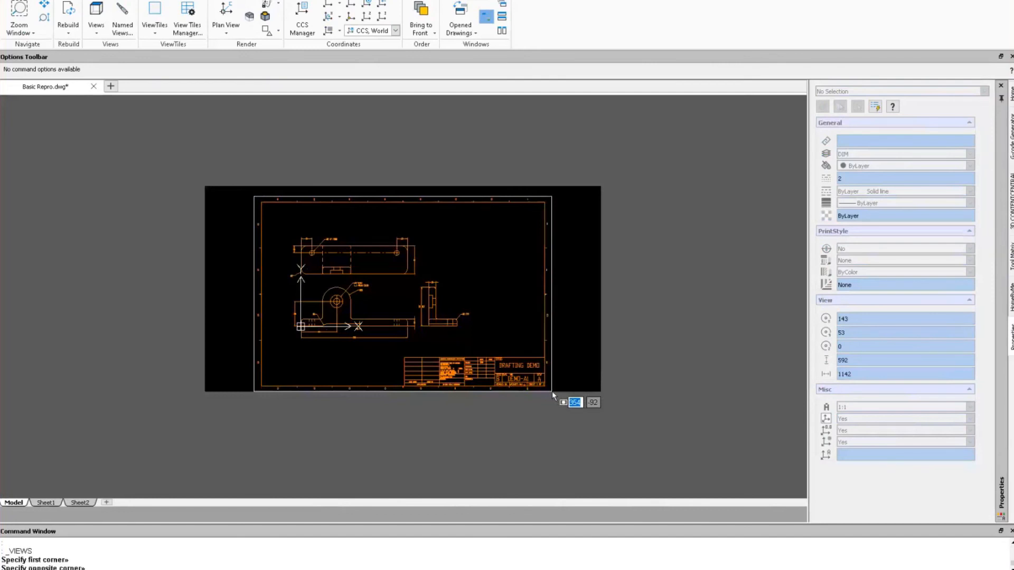
left_click(602, 425)
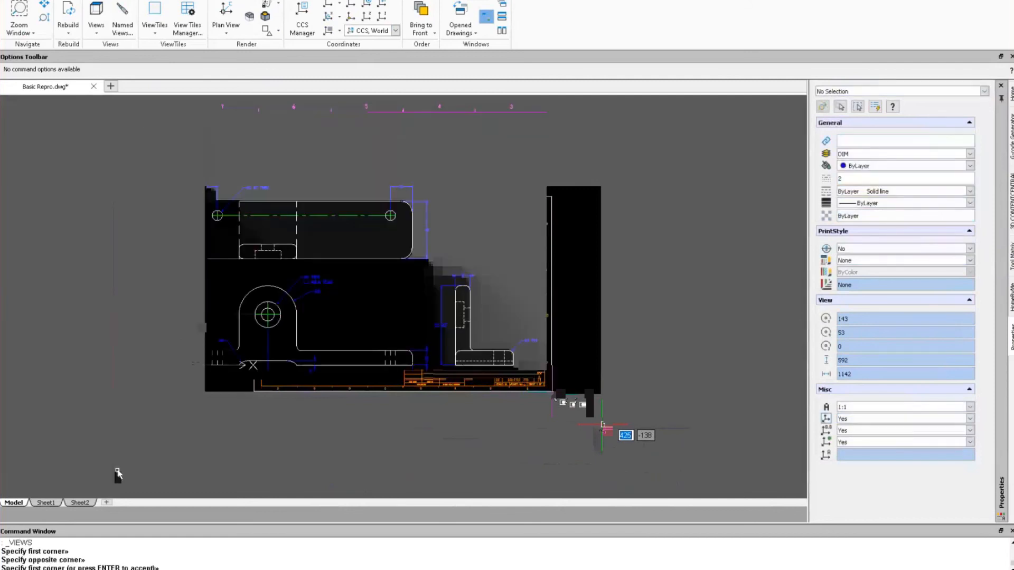
left_click(45, 503)
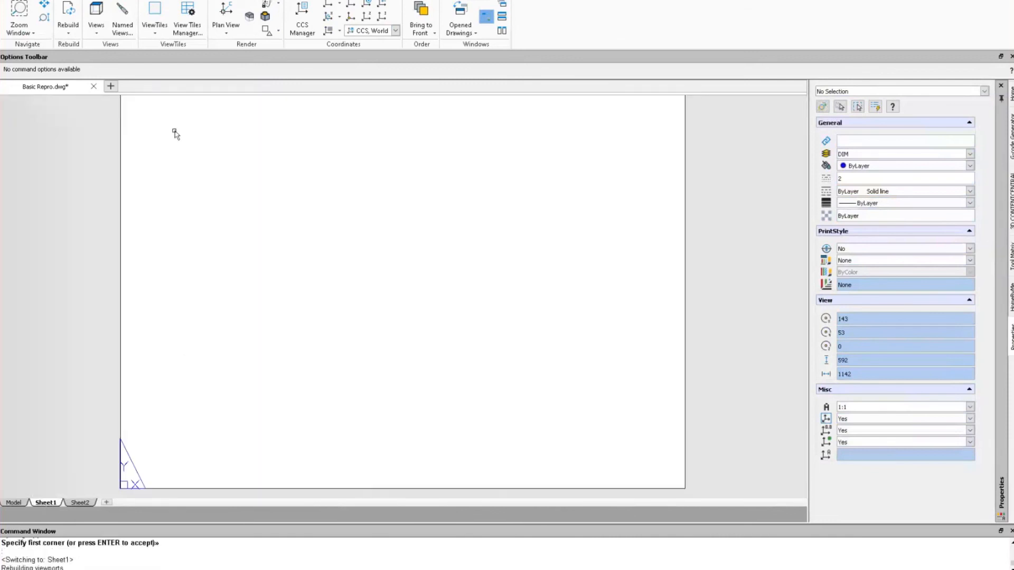
Add a viewport spanning Sheet1 so the three bracket views appear inside the title block.
left_click(155, 16)
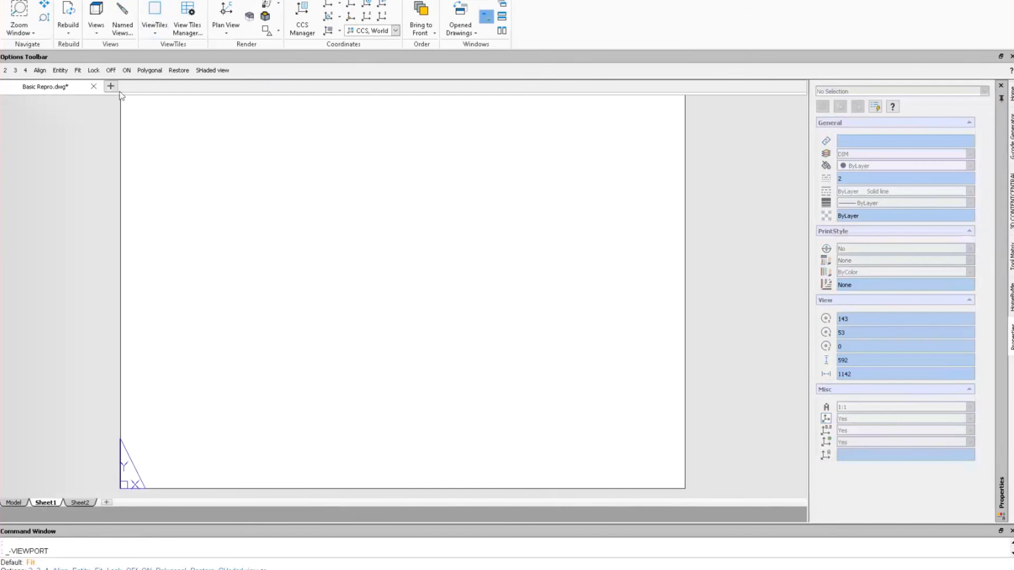
scroll(143, 124, "down", 1)
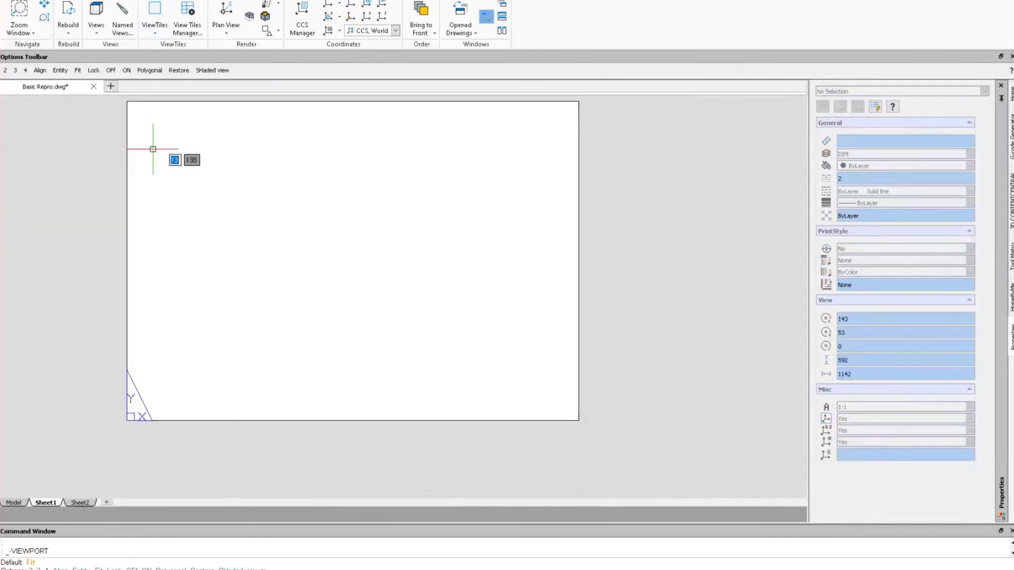
left_click(132, 105)
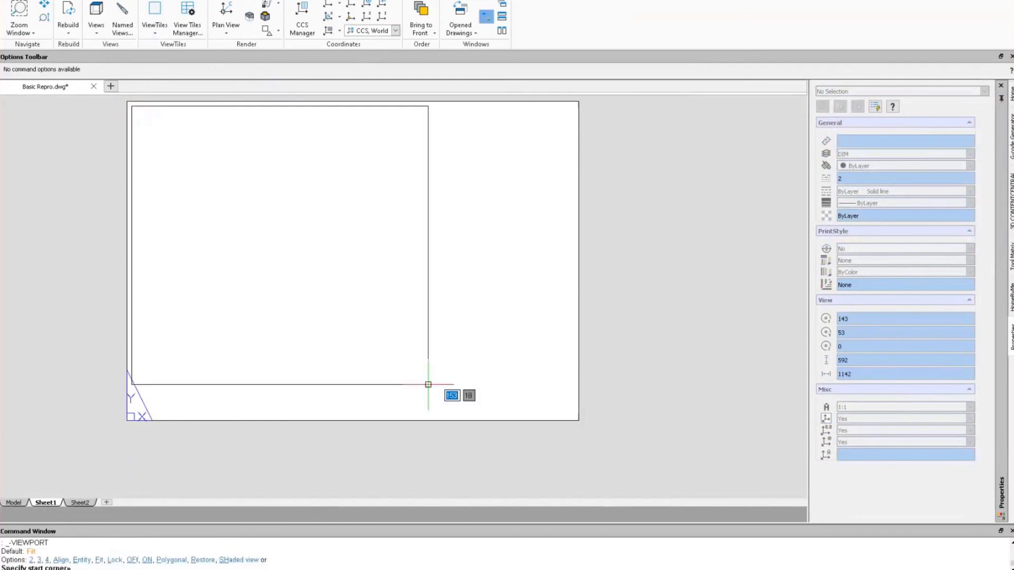
left_click(576, 416)
key("Escape")
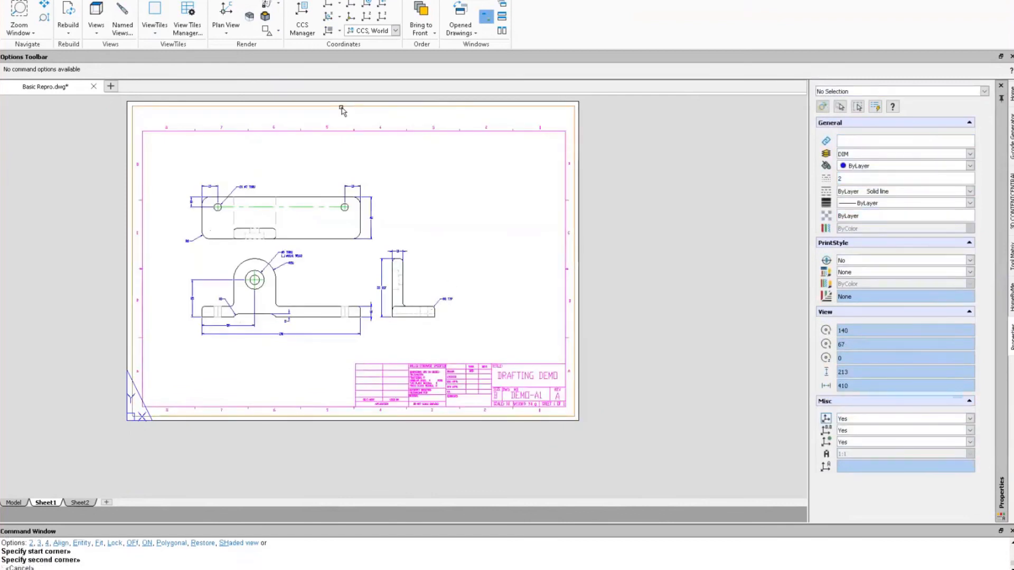
left_click(131, 16)
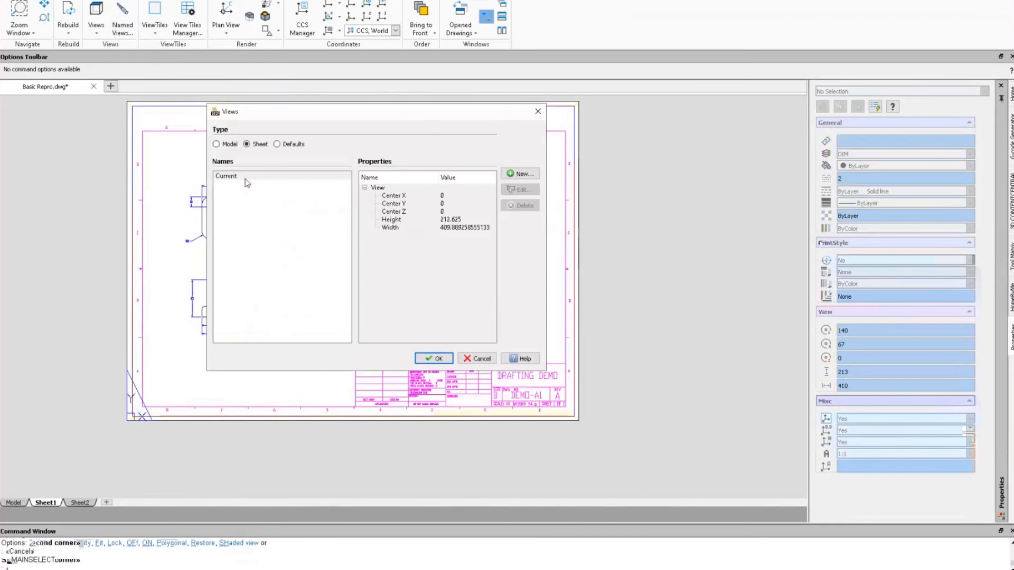
Close the Views dialog and zoom in on the dimensioned front view on Sheet1.
left_click(433, 359)
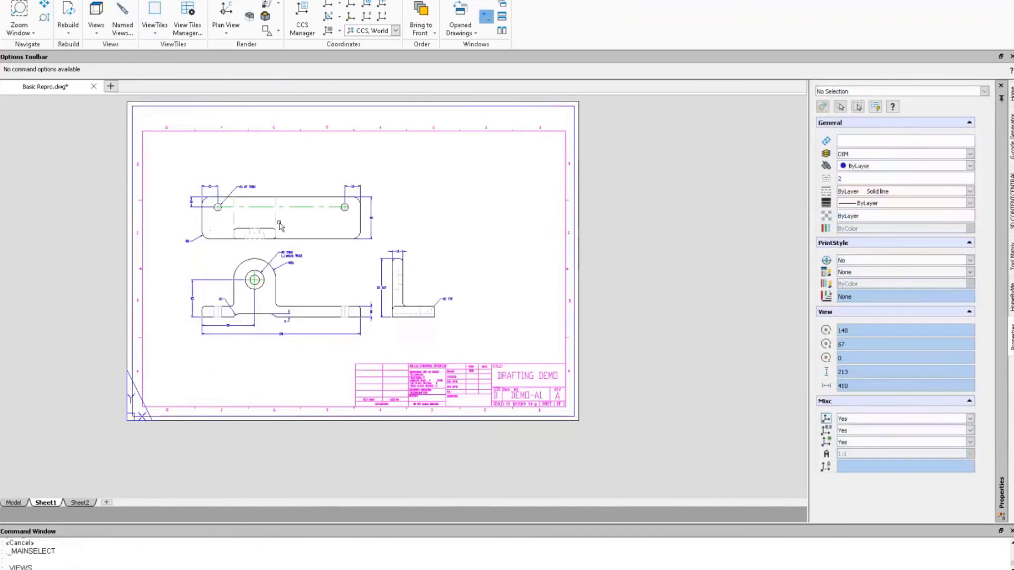
scroll(176, 180, "up", 2)
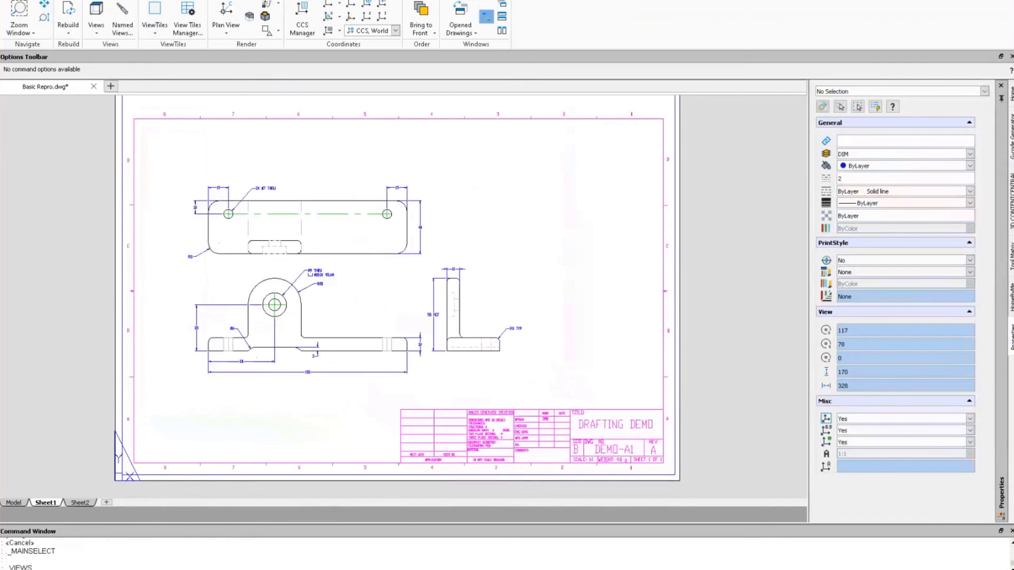
scroll(266, 253, "up", 2)
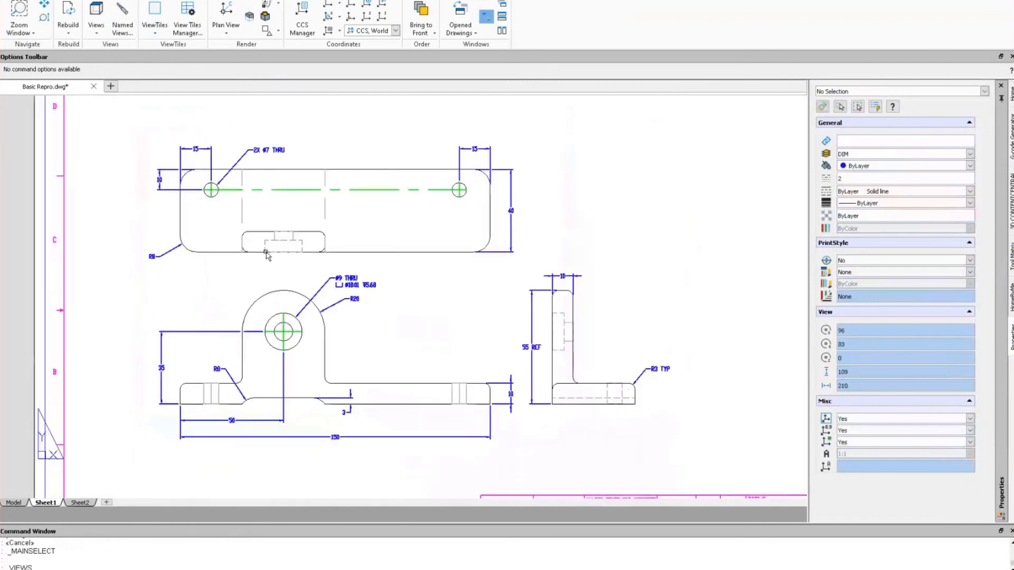
scroll(299, 442, "up", 2)
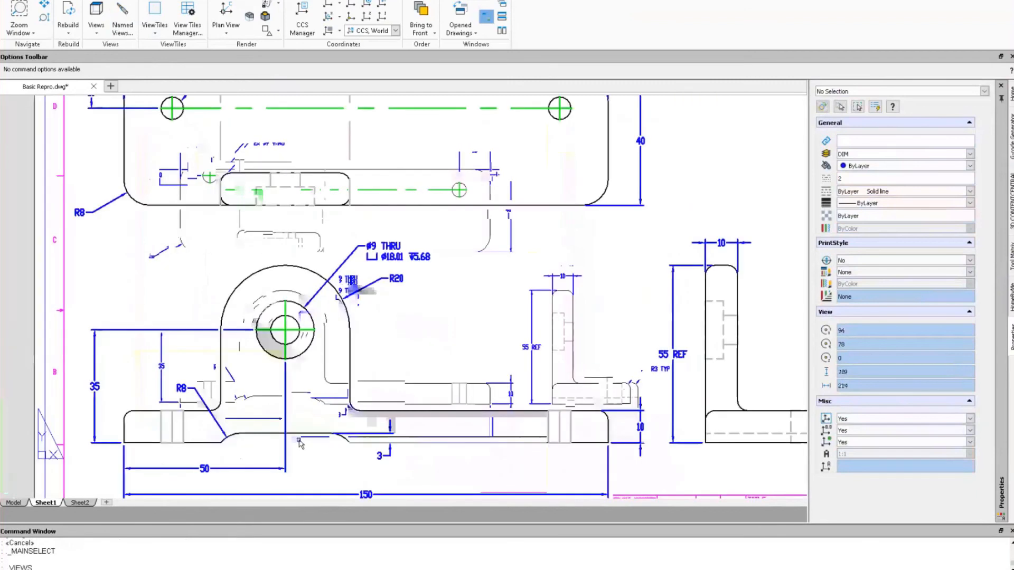
scroll(299, 443, "up", 1)
scroll(349, 277, "down", 1)
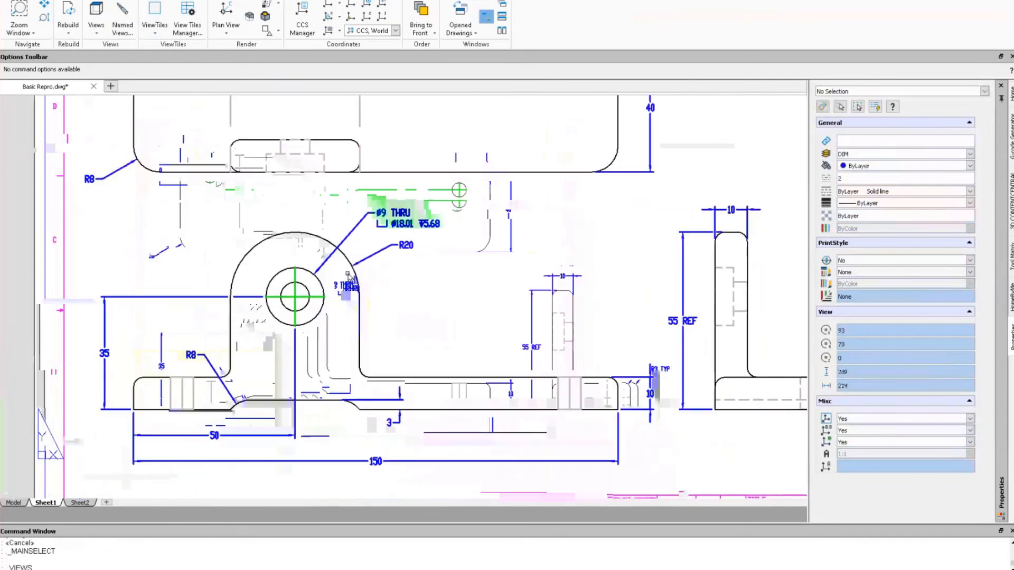
scroll(349, 276, "down", 3)
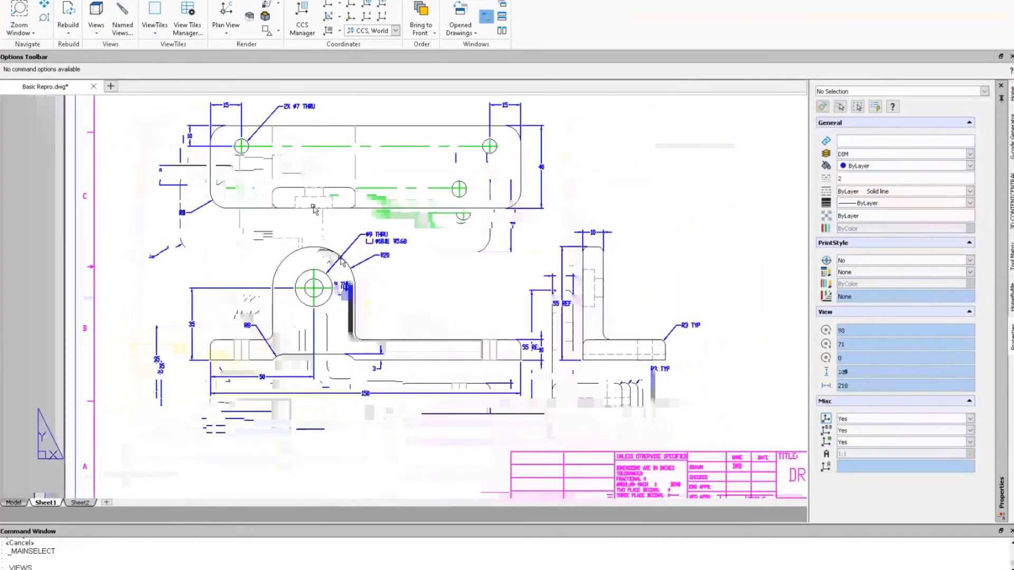
scroll(313, 210, "up", 3)
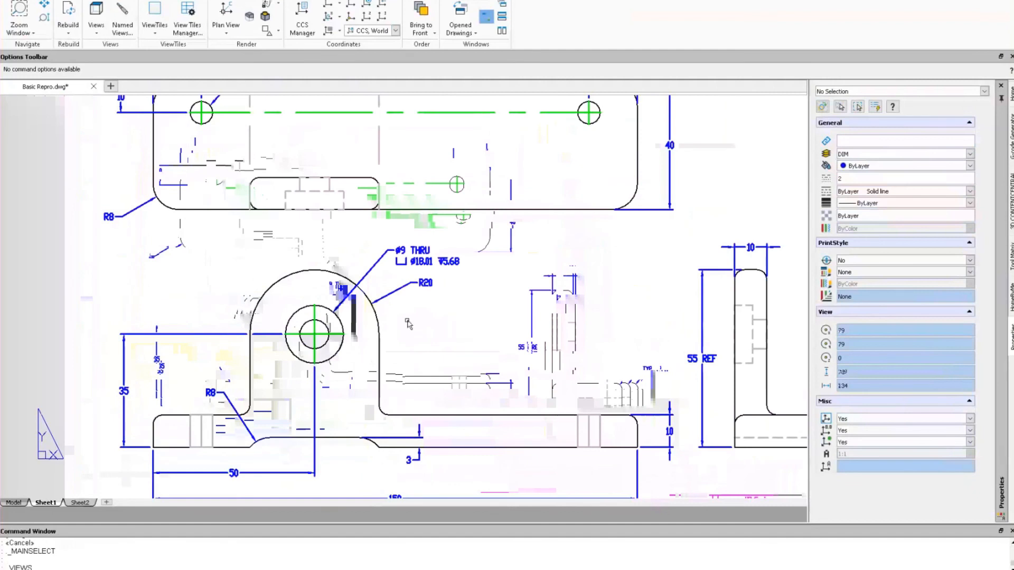
In model space, delete the two vertical hidden lines in the front view's base.
left_click(14, 503)
scroll(320, 324, "up", 6)
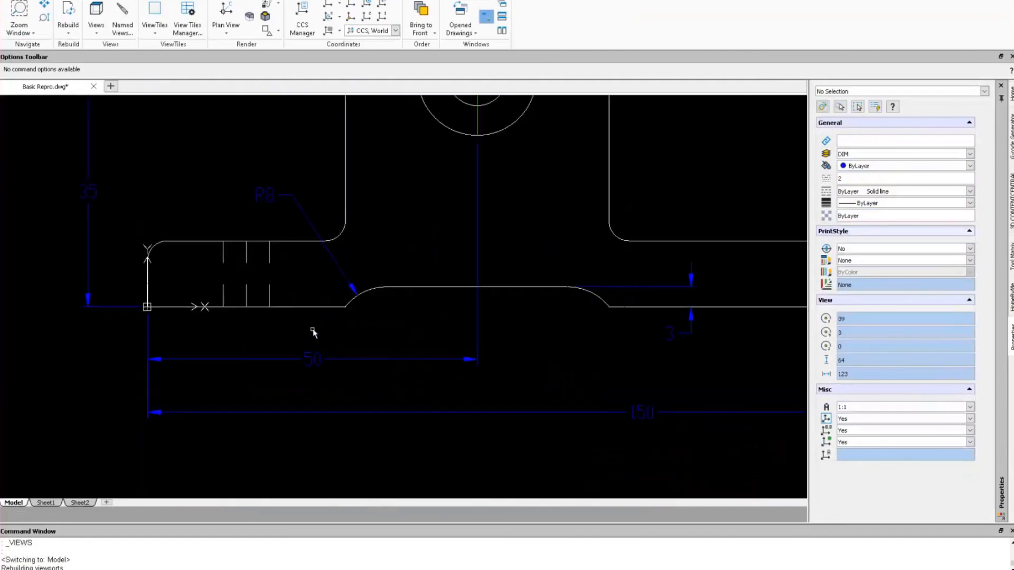
left_click(247, 292)
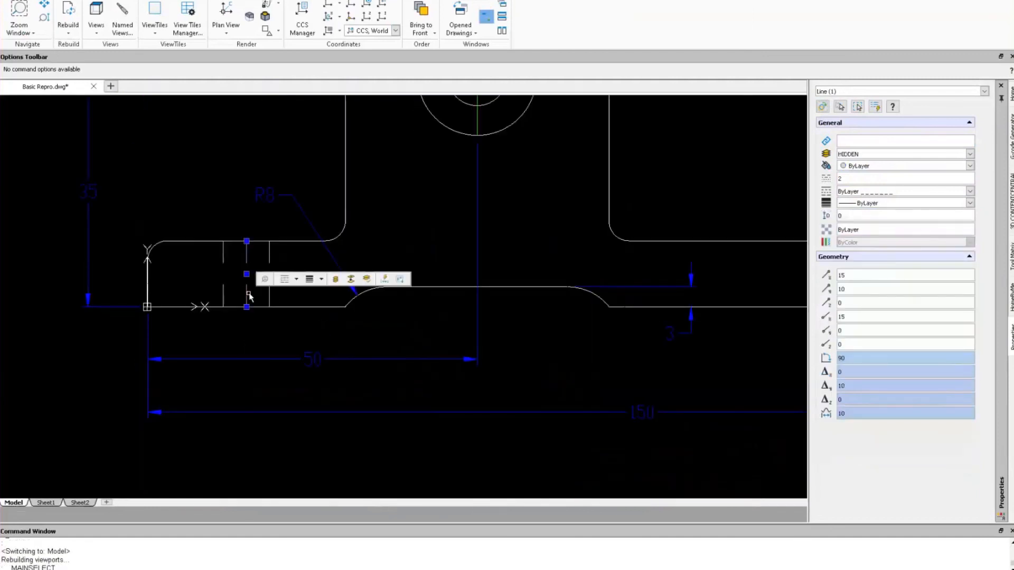
key("Delete")
scroll(672, 259, "down", 1)
scroll(673, 259, "down", 2)
middle_click_drag(673, 259, 475, 272)
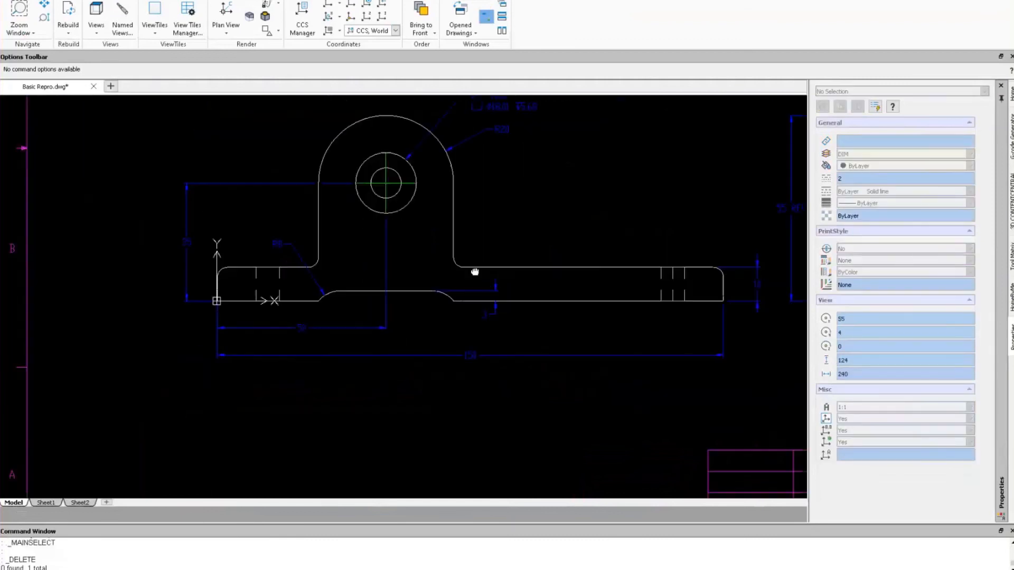
left_click(669, 302)
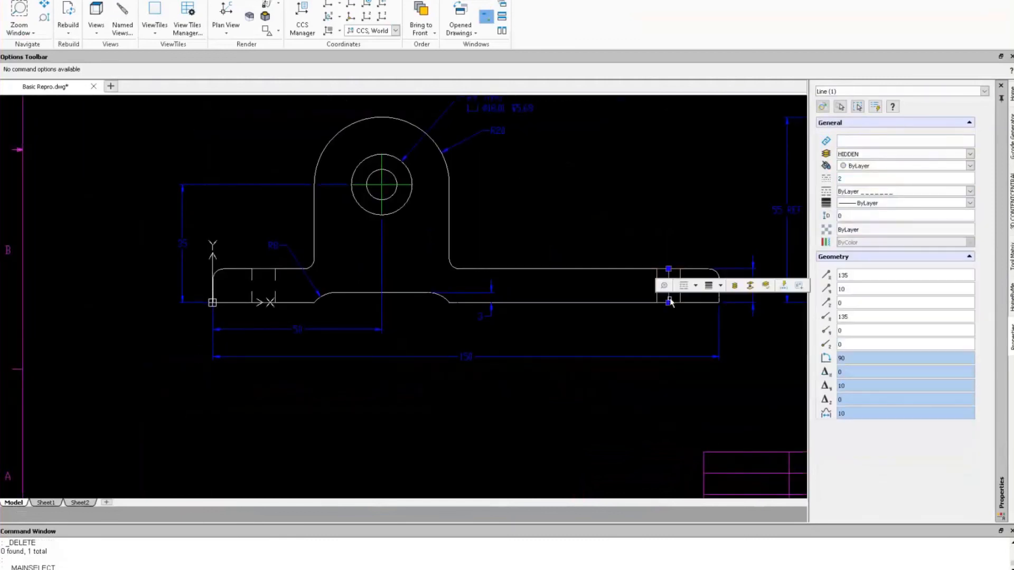
key("Delete")
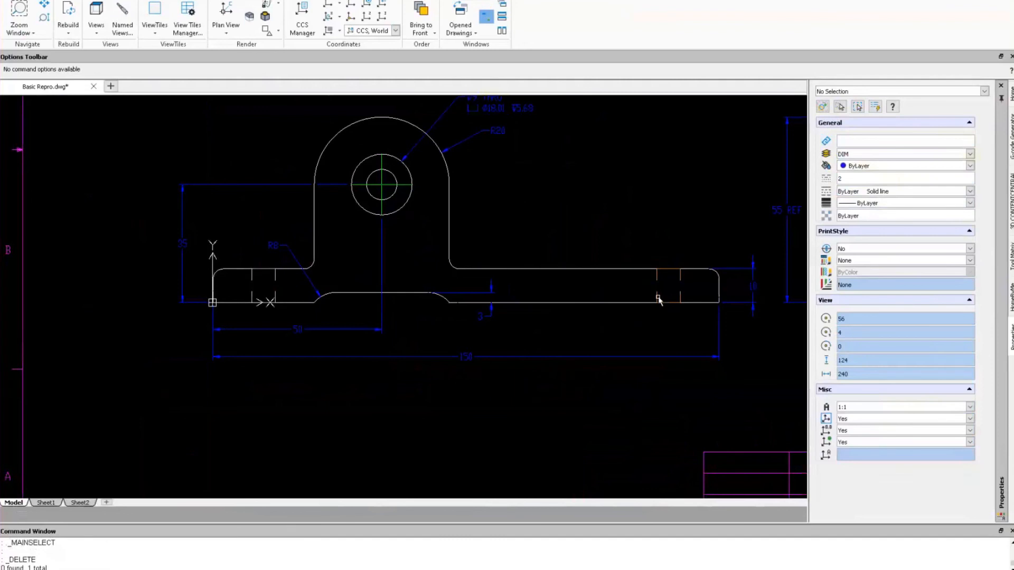
Set the front view's two hidden-line rectangles to linetype scale 1.
left_click(658, 300)
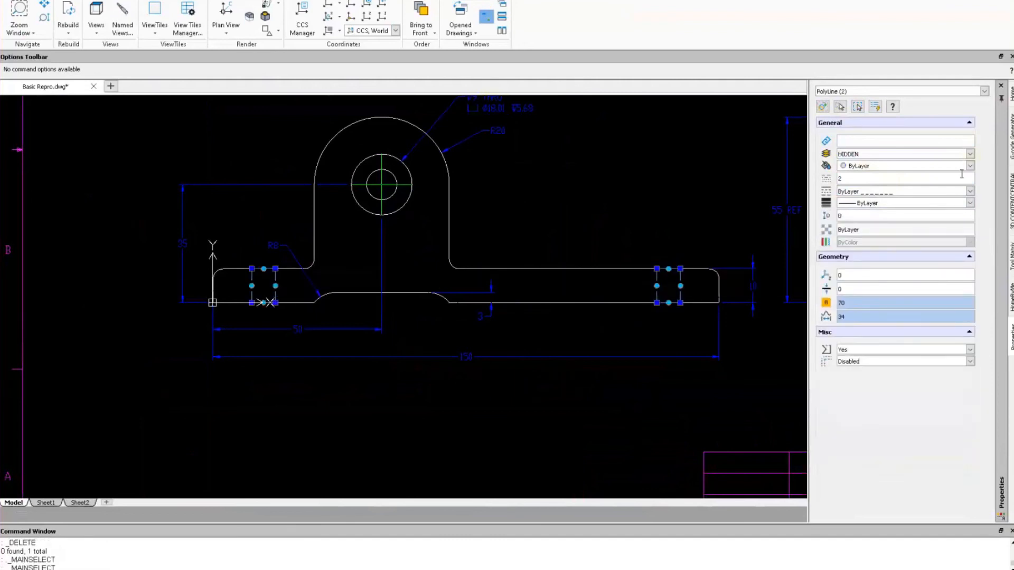
left_click(852, 180)
key("BackSpace")
type("1")
key("Tab")
scroll(384, 218, "down", 3)
scroll(384, 218, "up", 1)
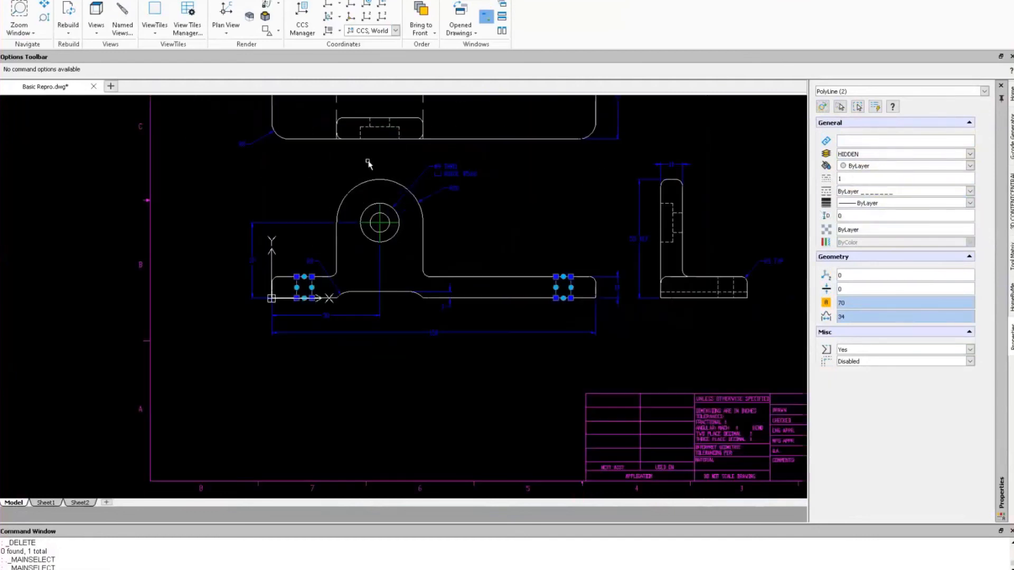
middle_click_drag(368, 164, 368, 272)
key("Escape")
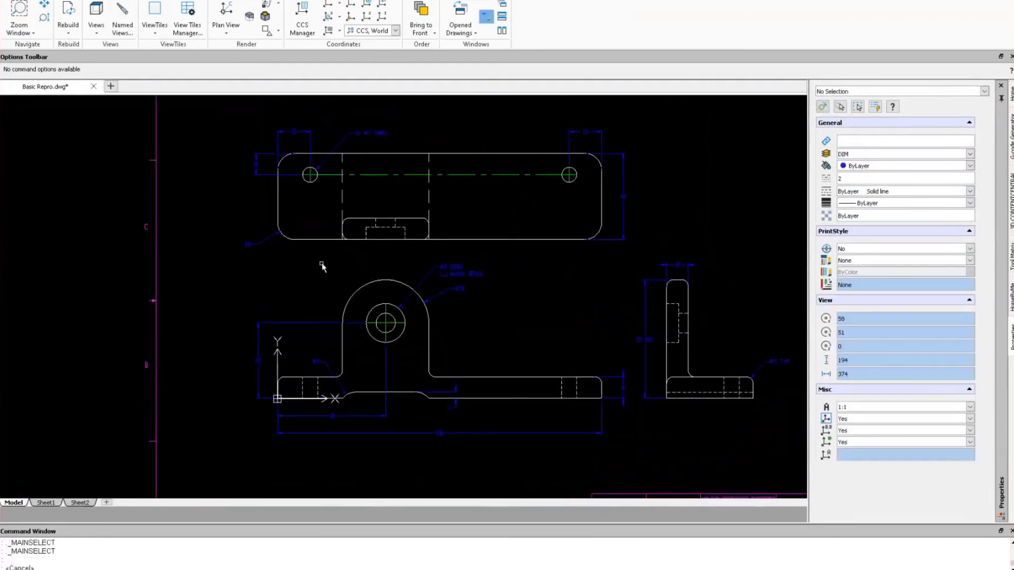
Set both vertical hidden lines in the top view to linetype scale 0.5.
left_click(342, 196)
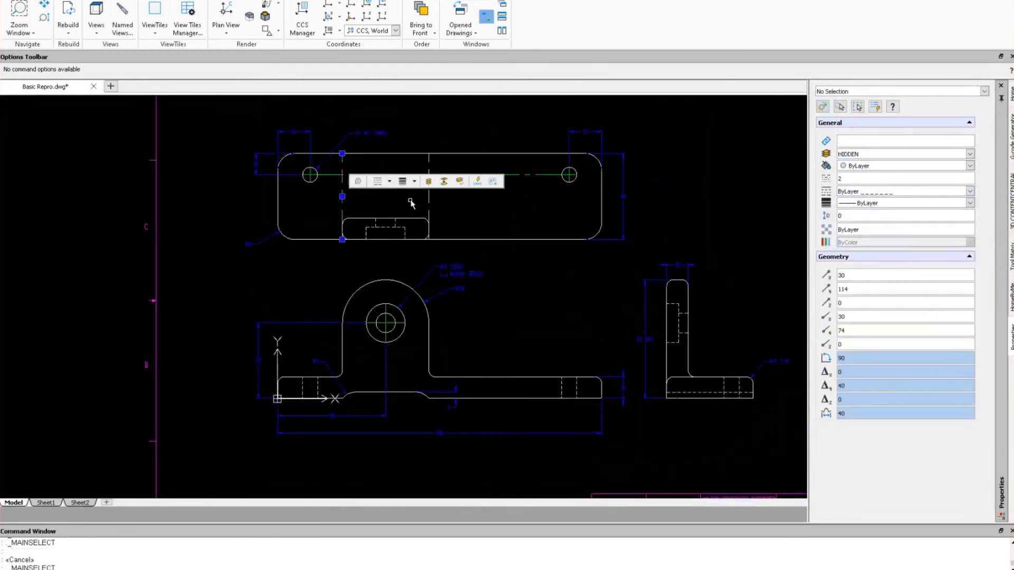
left_click(429, 201)
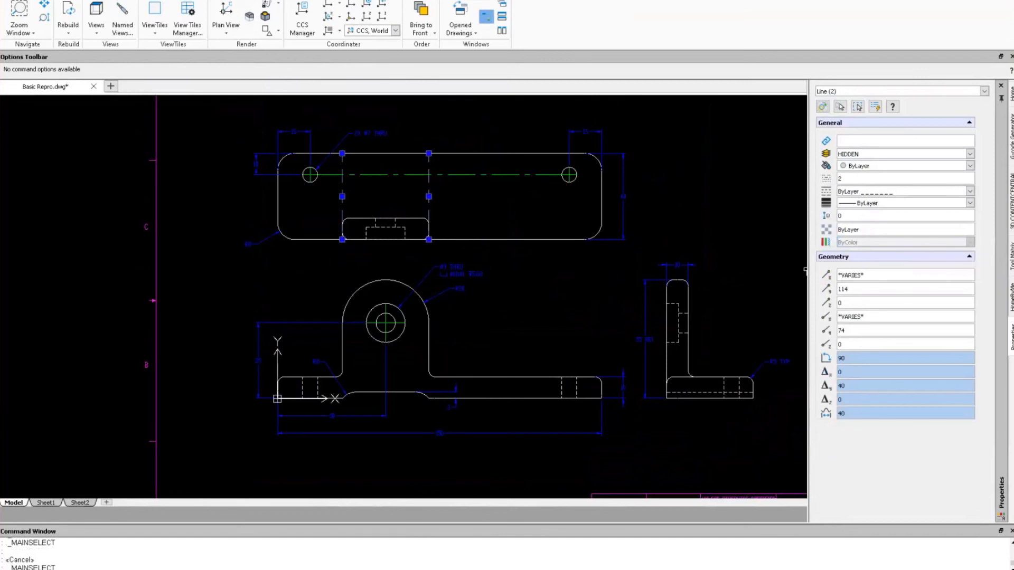
left_click(856, 189)
left_click(856, 181)
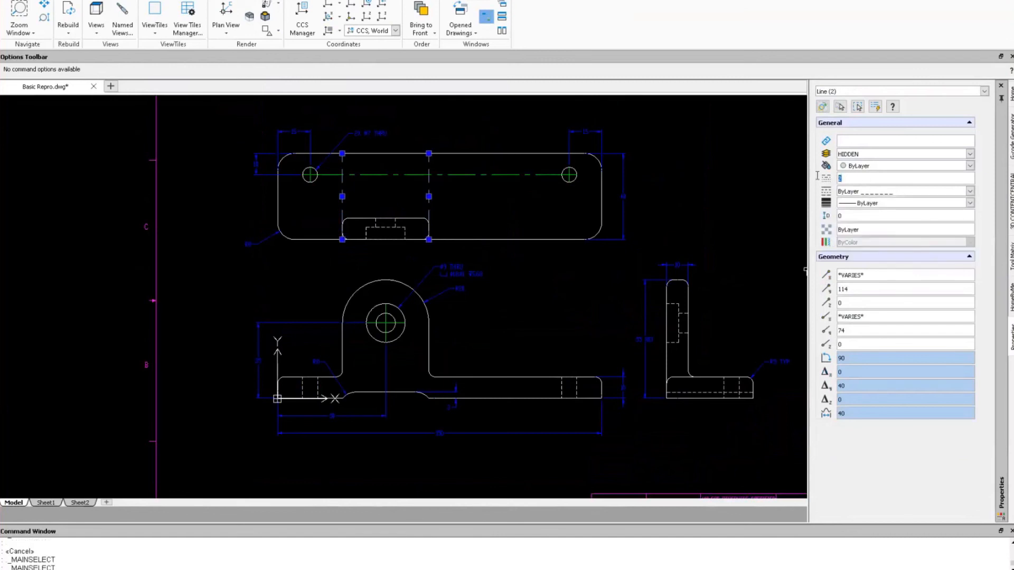
type(".5")
key("Return")
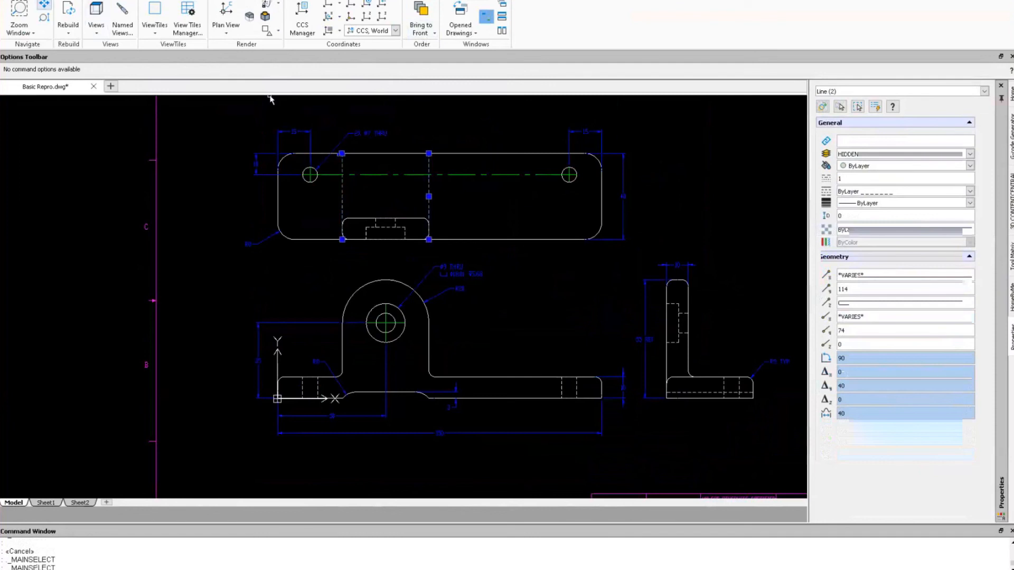
left_click(37, 0)
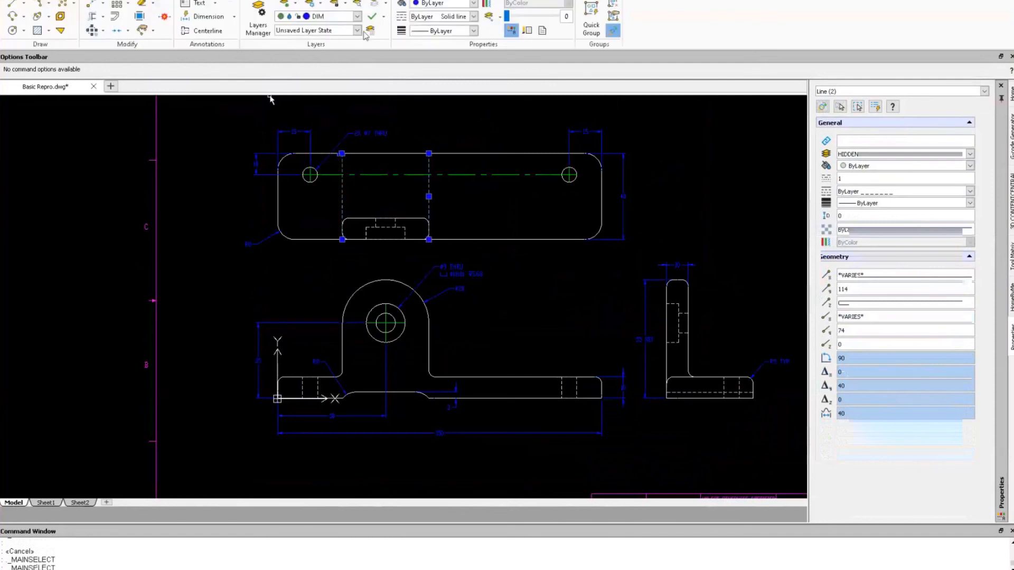
key("Escape")
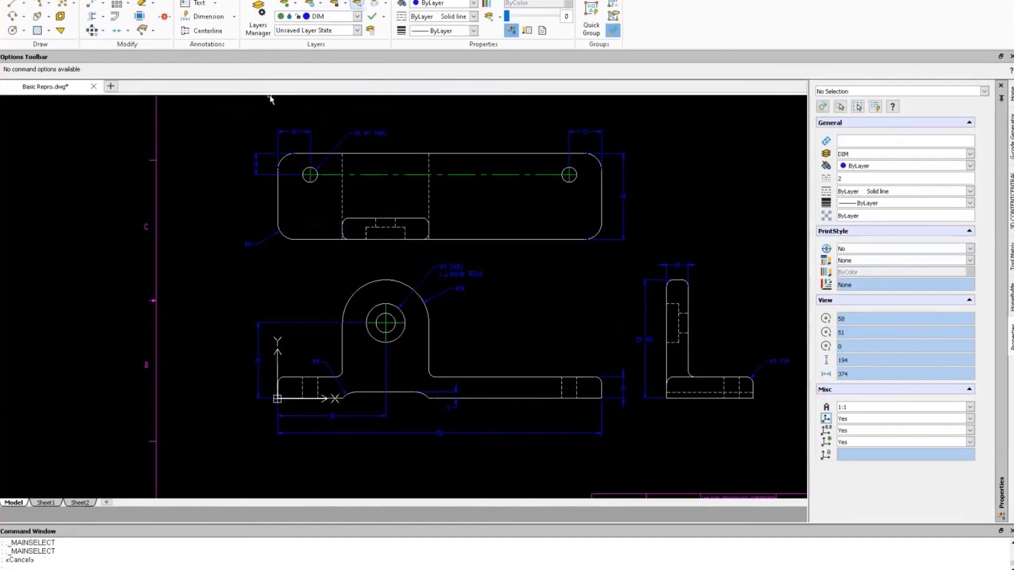
Isolate the HIDDEN layer with ISOLATELAYER by picking one of its dashed lines.
left_click(359, 3)
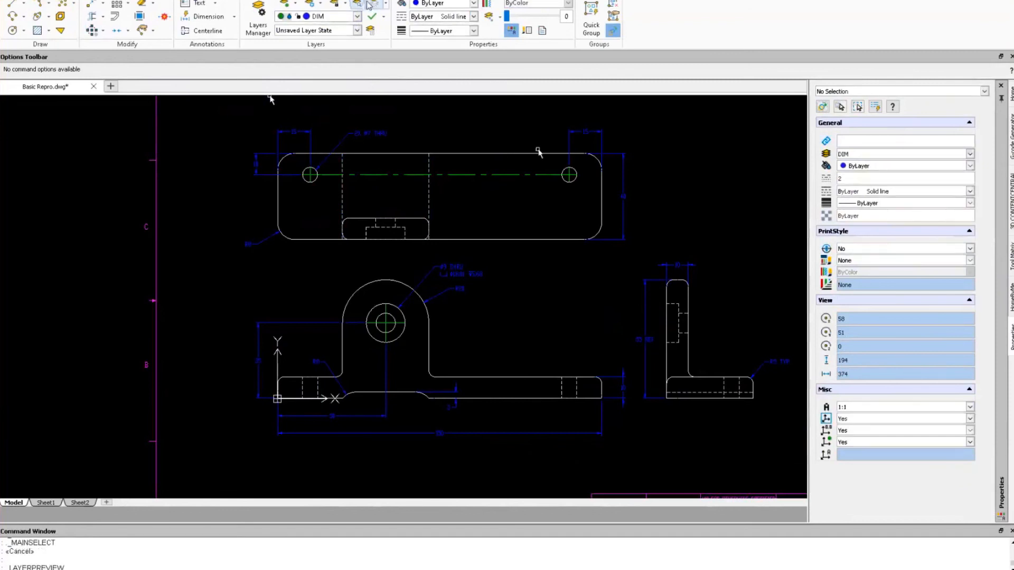
left_click(376, 3)
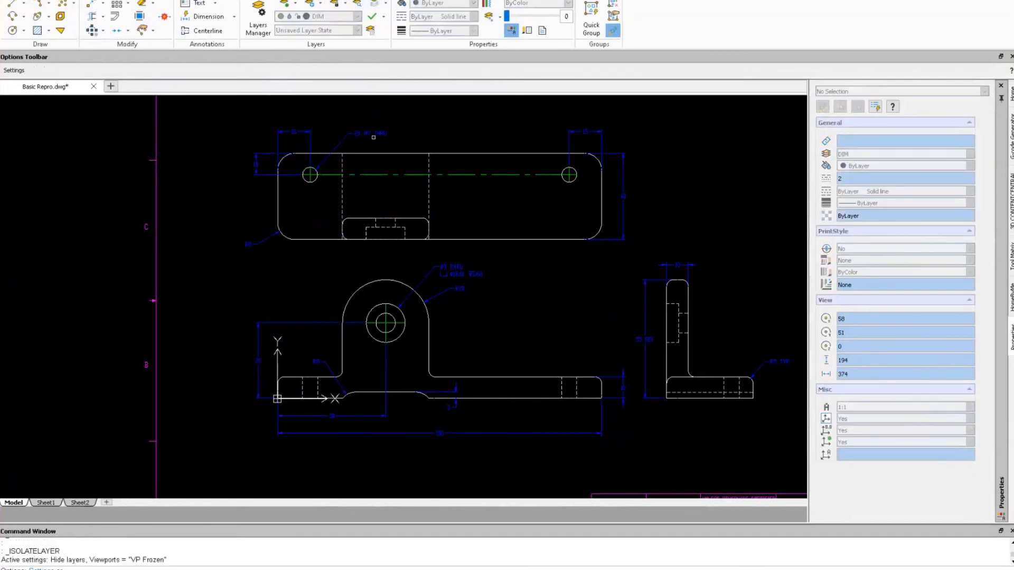
left_click(344, 199)
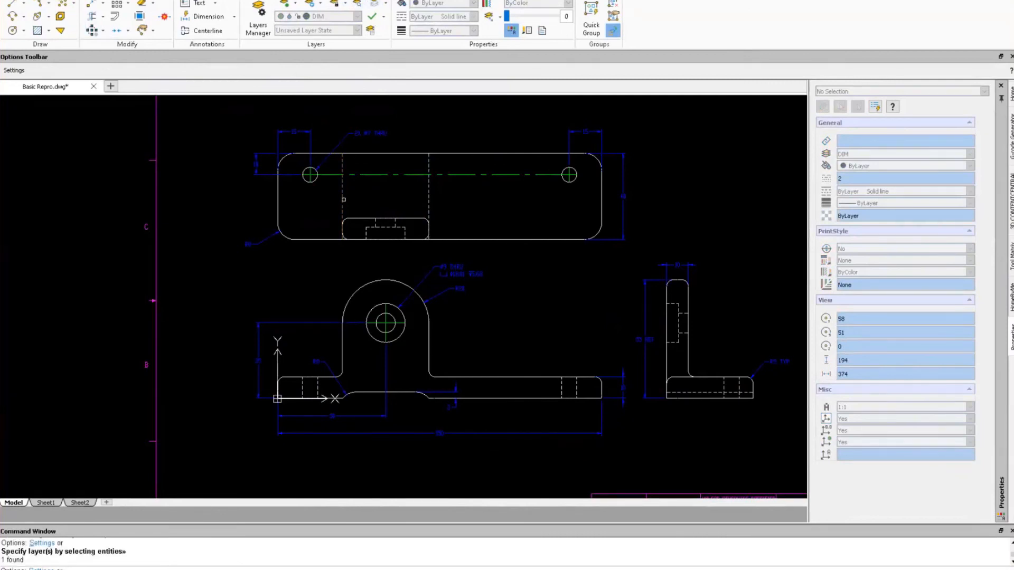
right_click(344, 199)
left_click(359, 209)
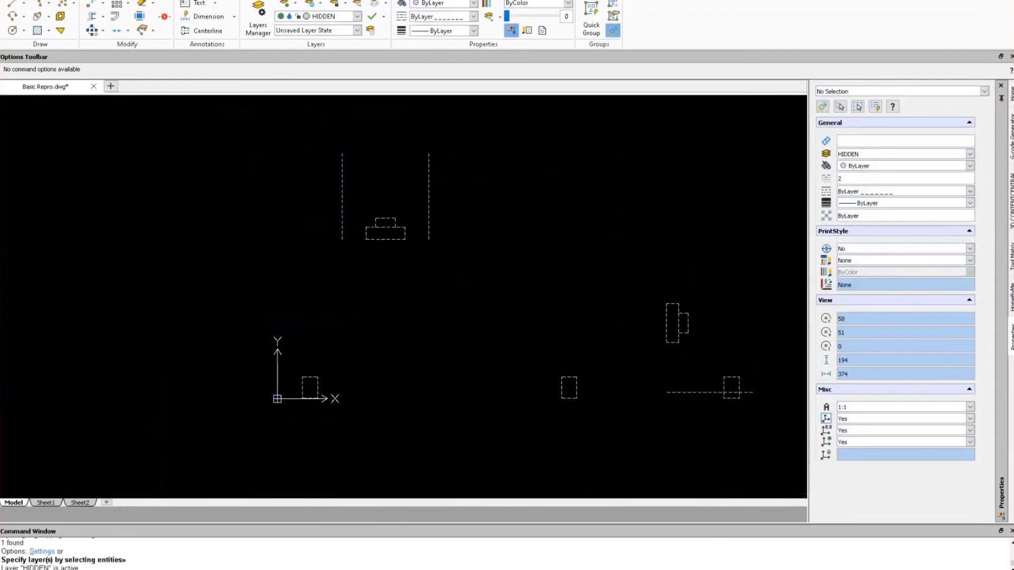
Window-select the ten hidden-line objects, then cancel the context menu and clear the selection.
left_click(248, 135)
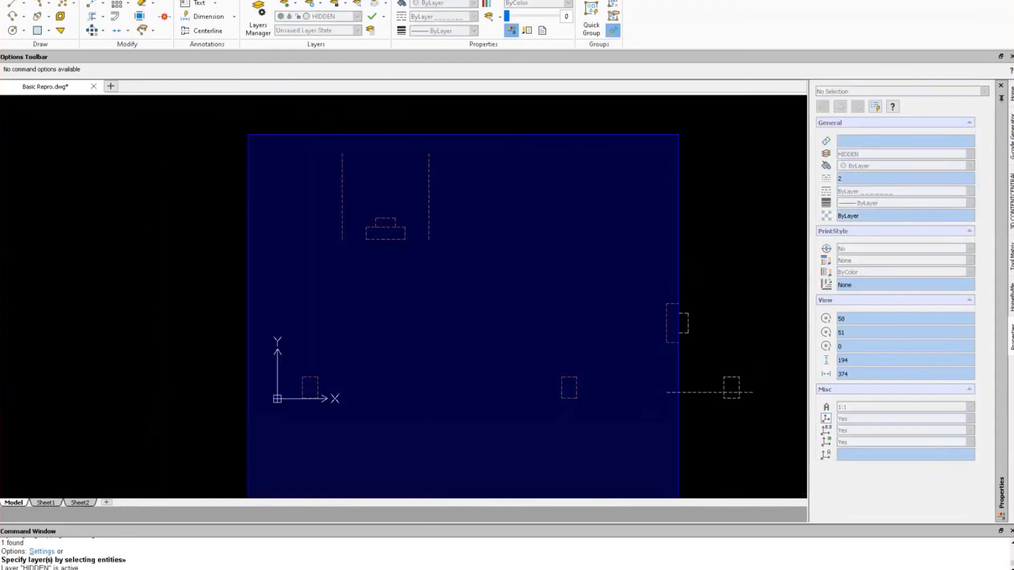
left_click(776, 439)
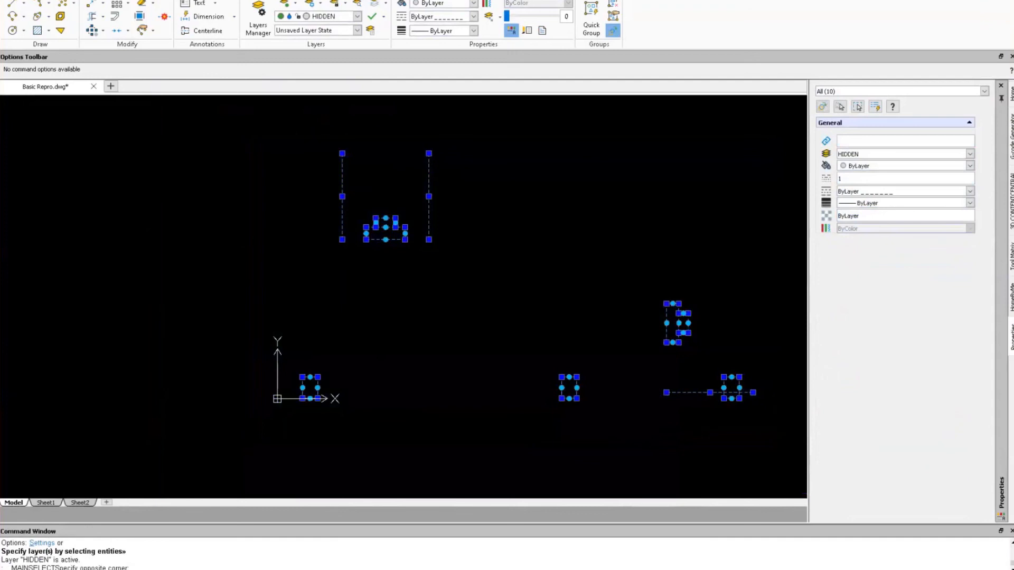
left_click(197, 1)
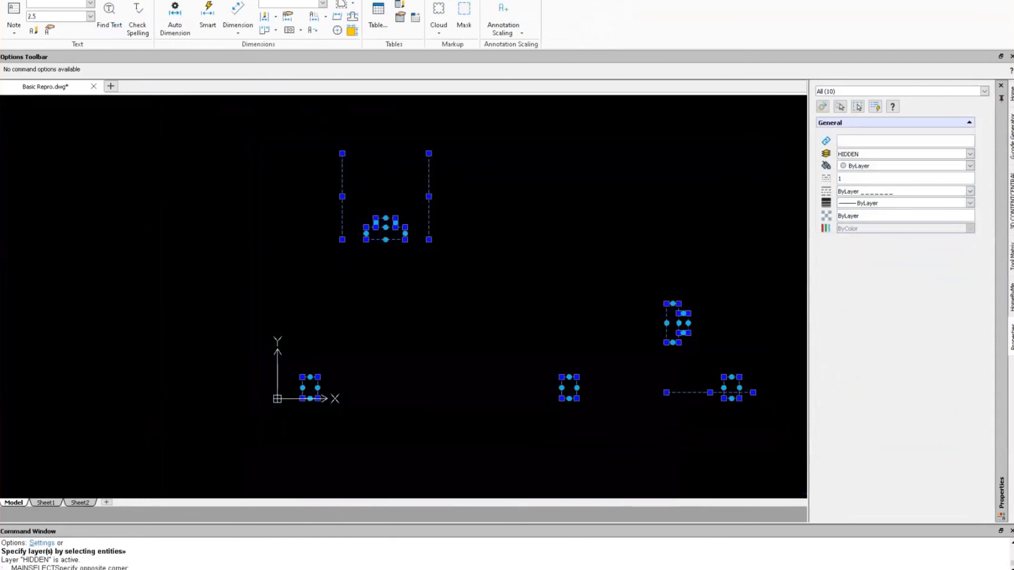
left_click(231, 0)
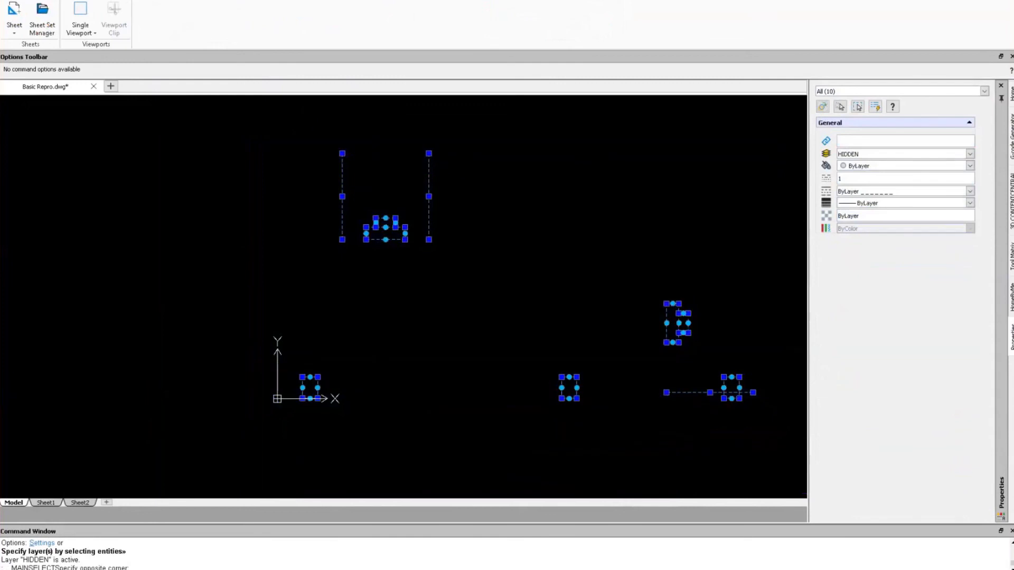
left_click(135, 0)
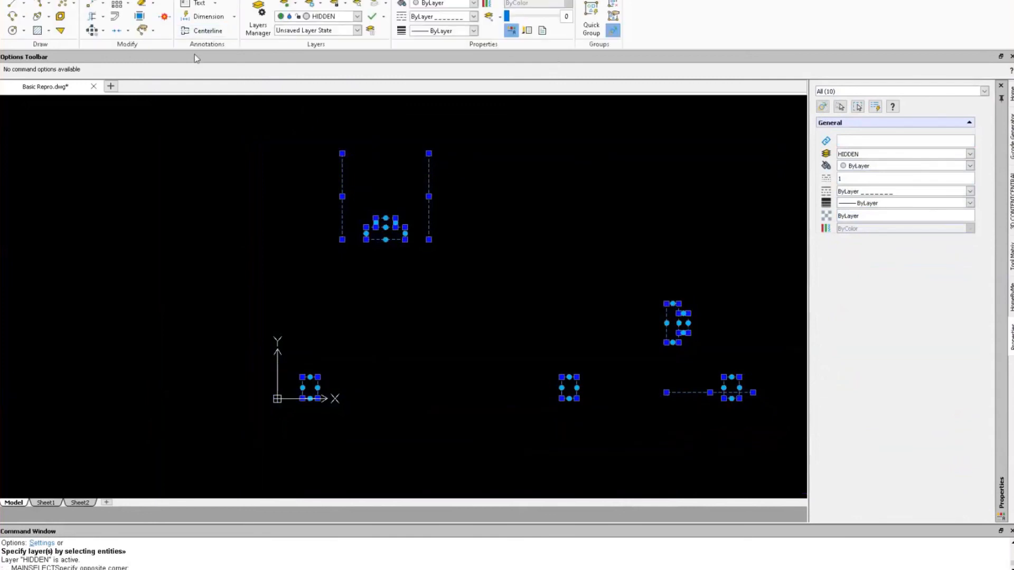
right_click(292, 149)
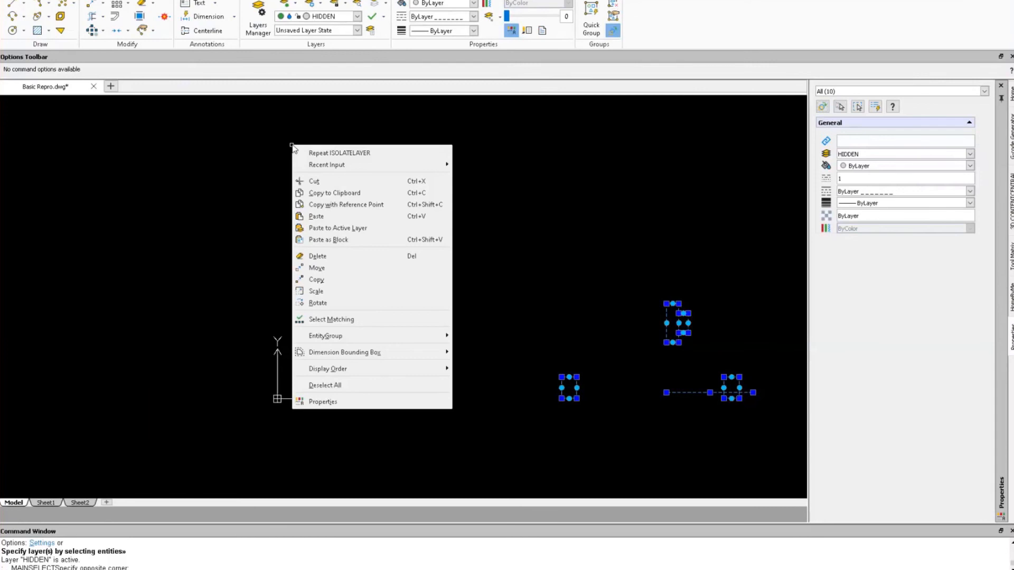
key("Escape")
key("Escape")
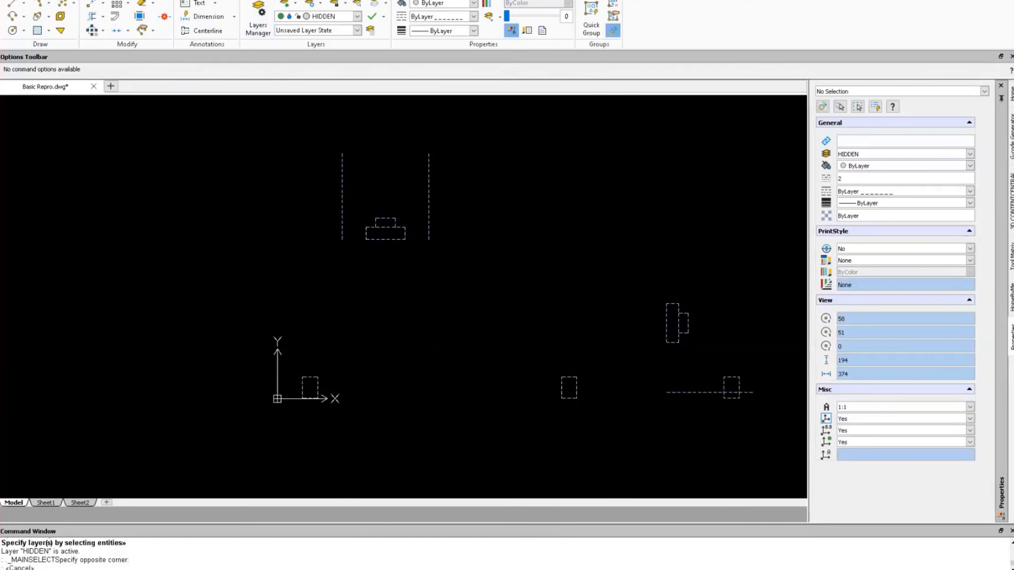
Switch from model space to the Sheet1 layout.
left_click(88, 122)
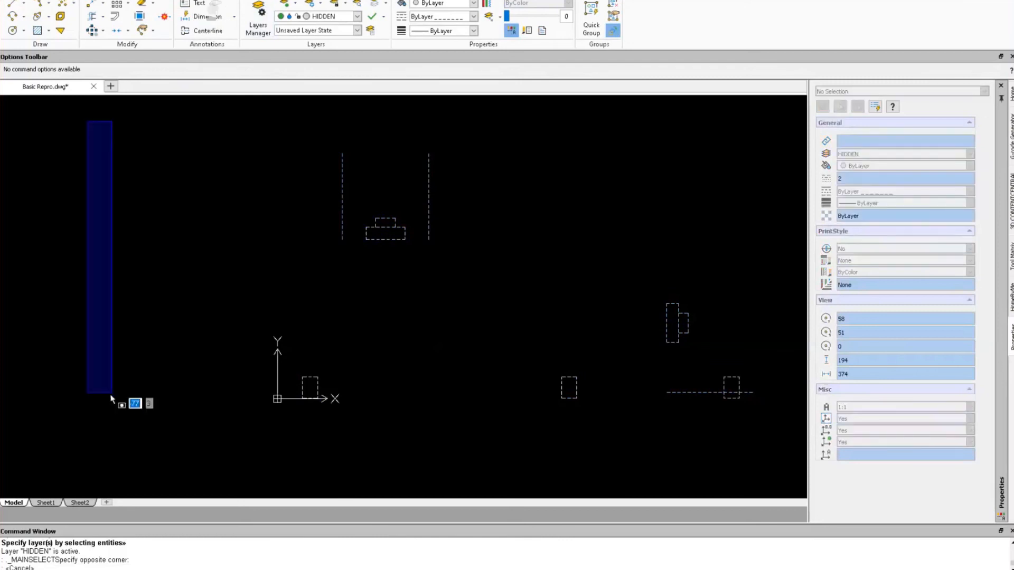
left_click(45, 503)
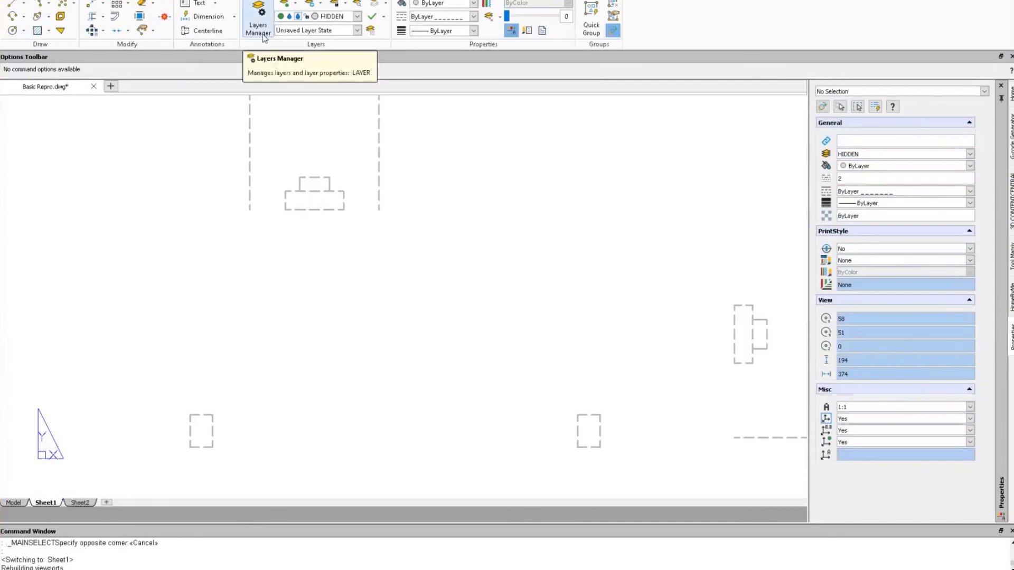
left_click(113, 0)
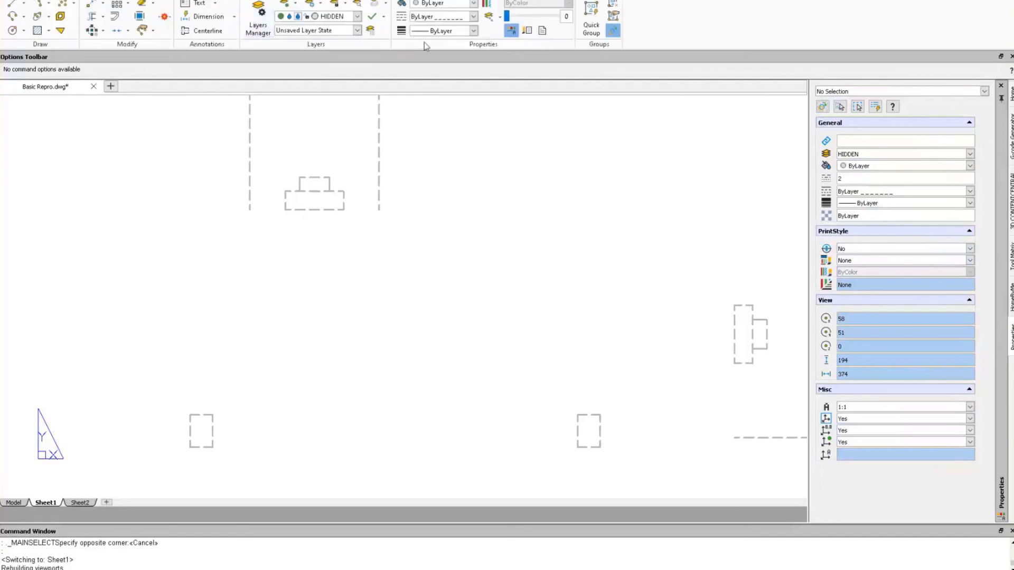
Show all layers except DEFPOINTS, then zoom to fit and enlarge the views.
left_click(285, 5)
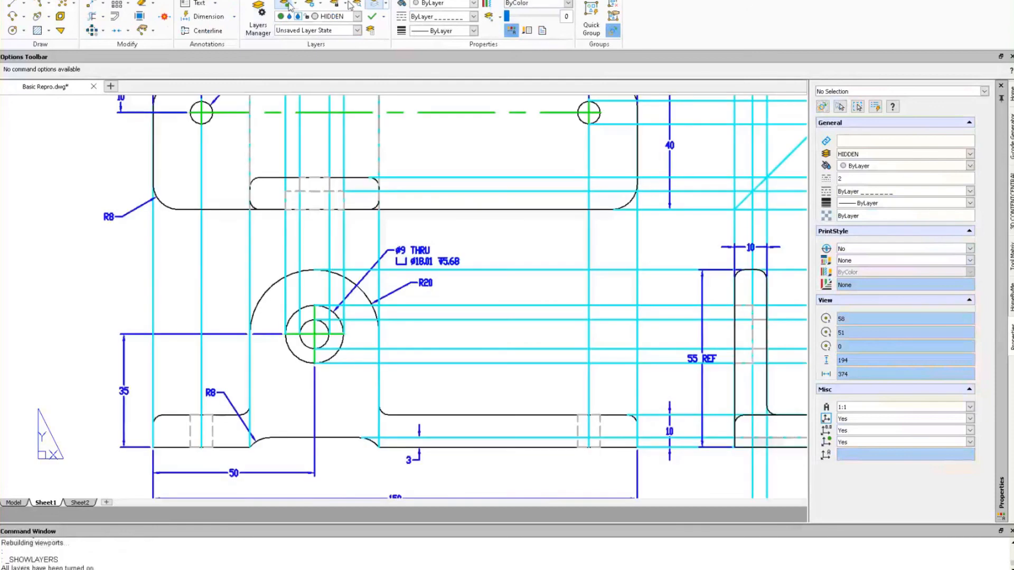
left_click(357, 16)
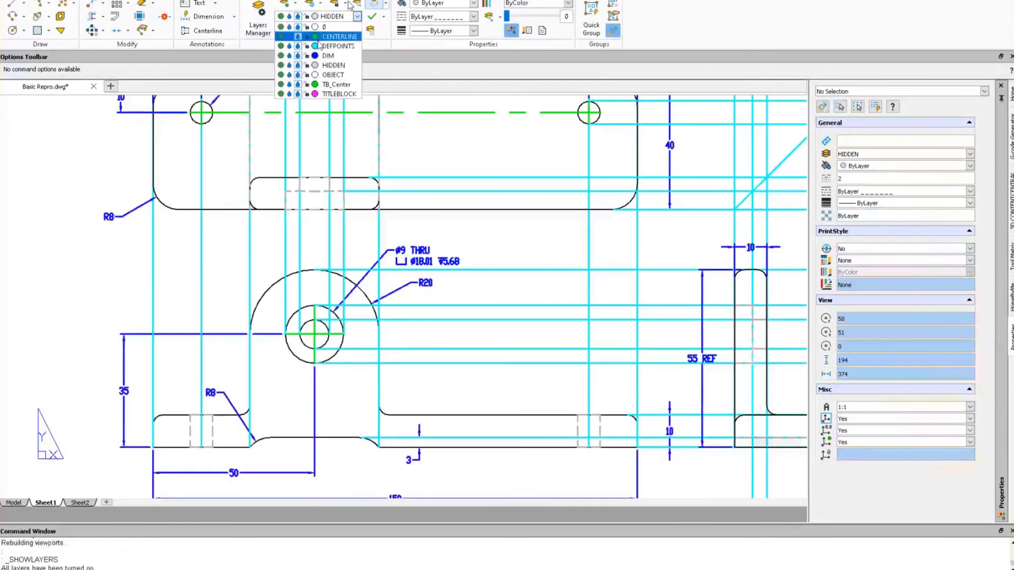
left_click(281, 46)
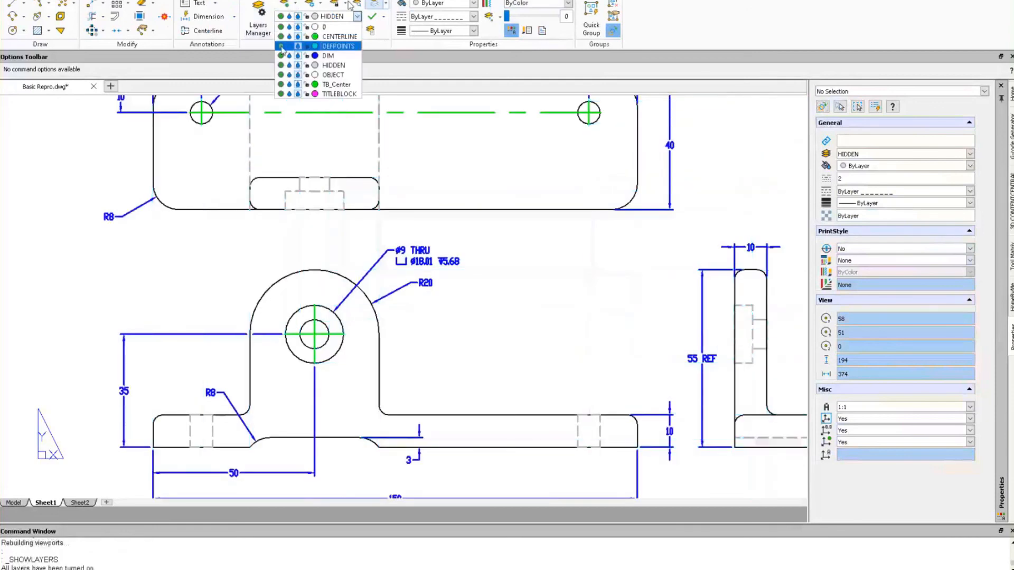
left_click(377, 45)
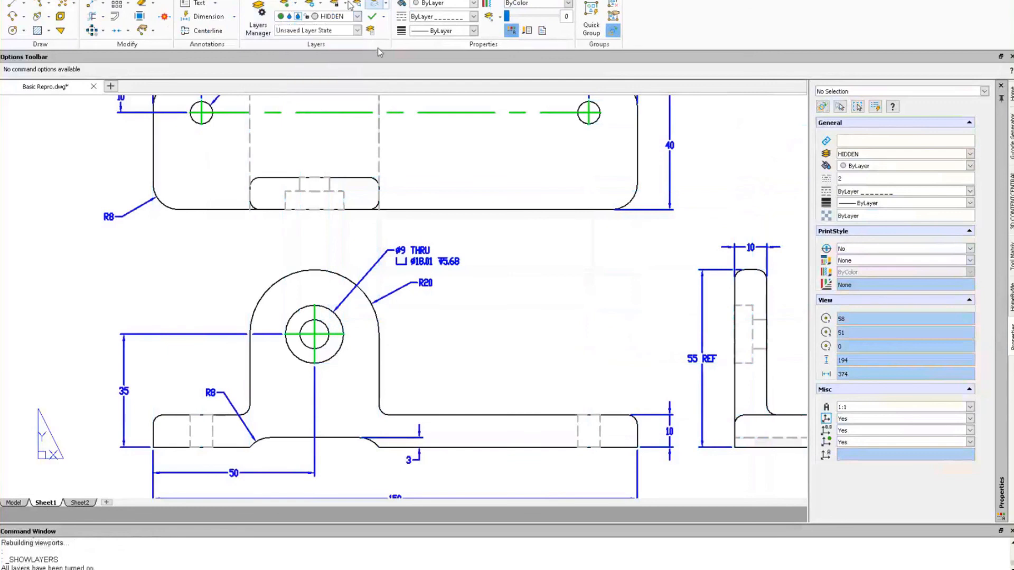
middle_click(481, 280)
middle_click(481, 279)
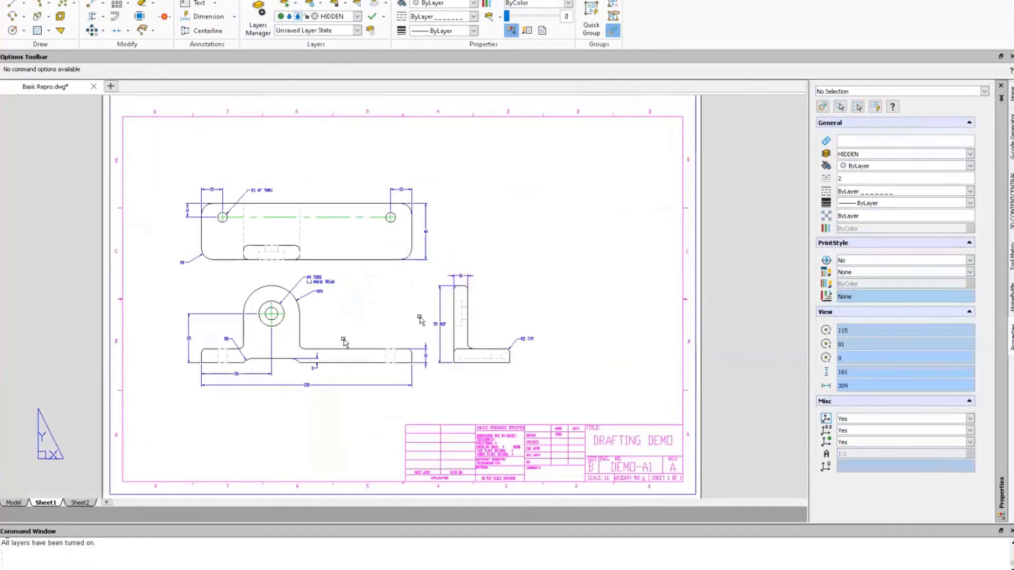
scroll(305, 333, "up", 1)
scroll(304, 333, "up", 2)
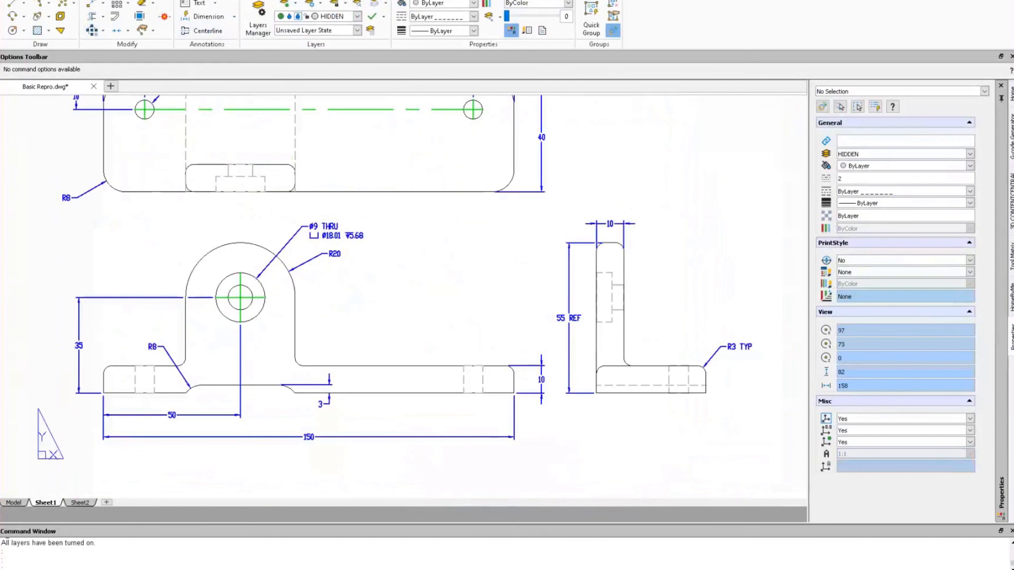
left_click(58, 1)
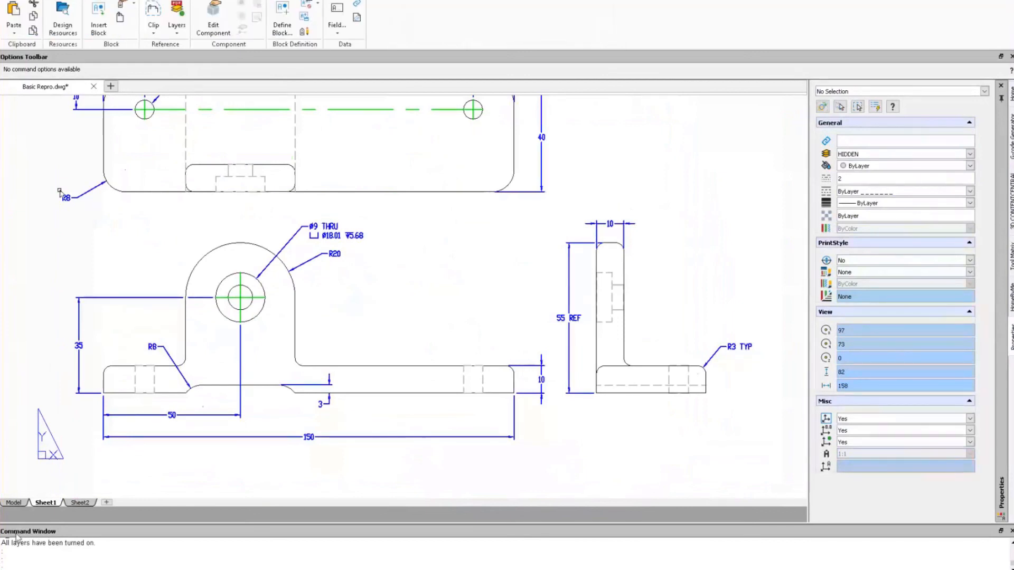
In model space, isolate the HIDDEN layer by picking one of its hidden lines.
left_click(14, 503)
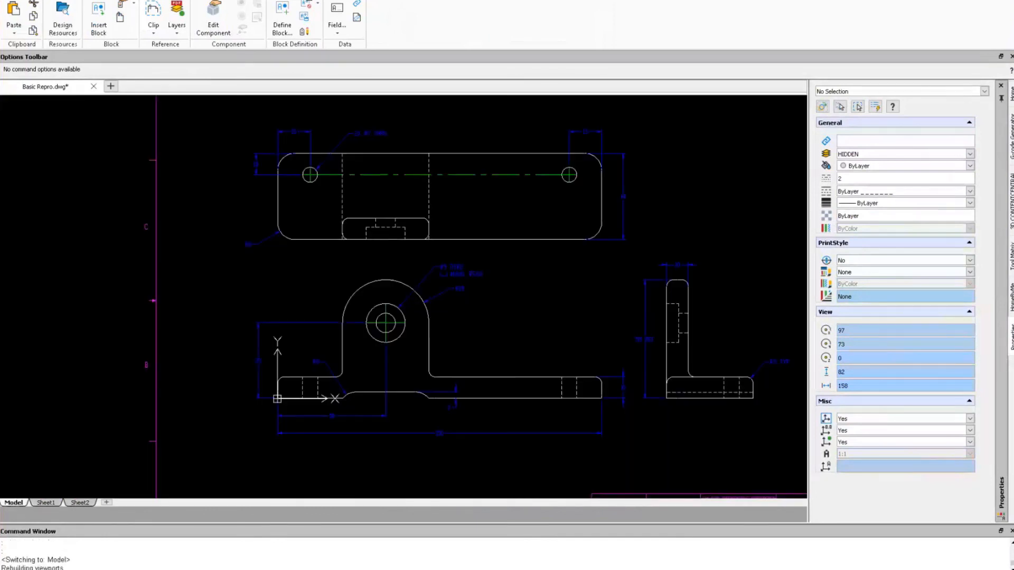
left_click(32, 0)
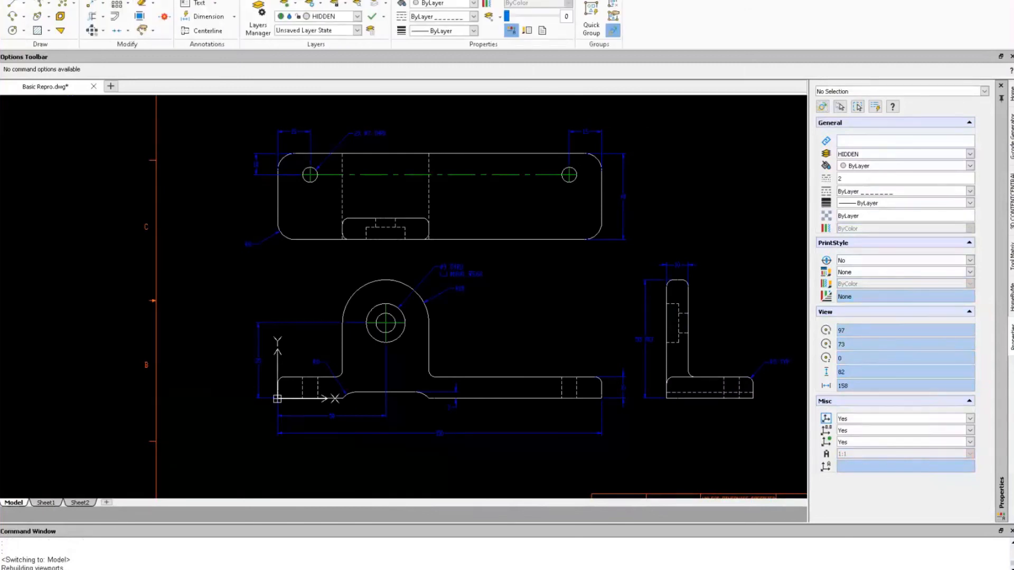
left_click(304, 0)
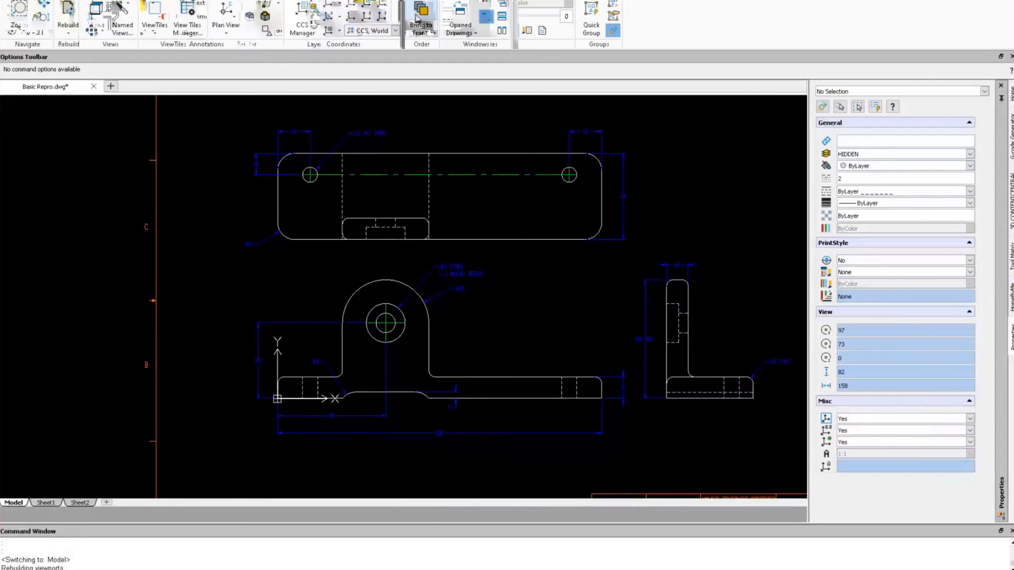
left_click(419, 21)
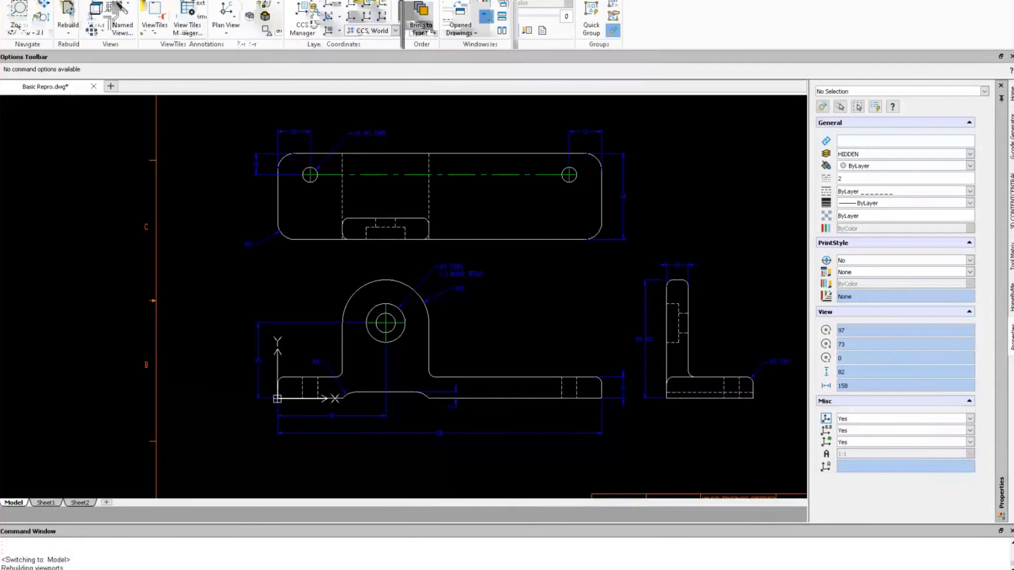
left_click(365, 4)
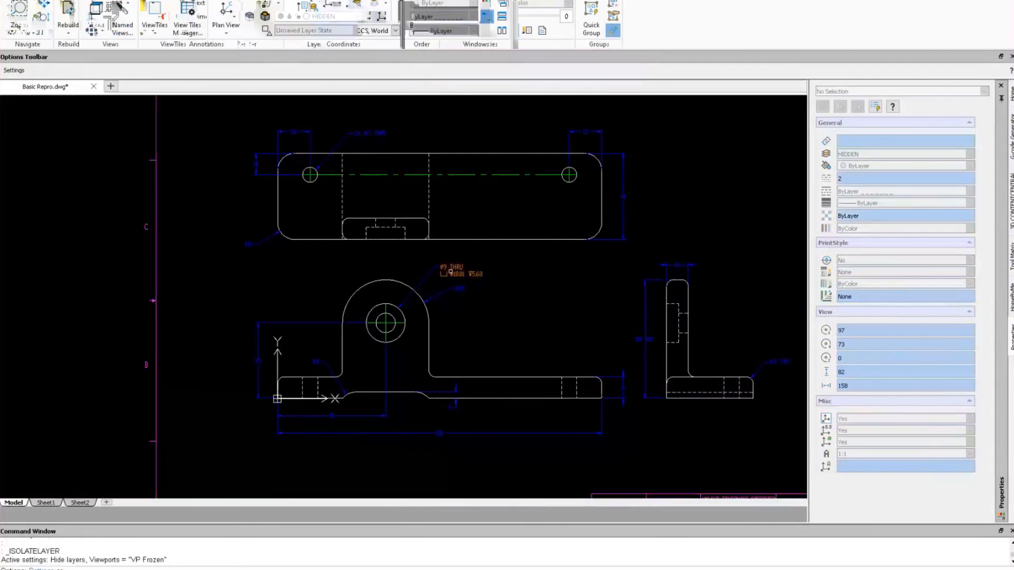
left_click(428, 195)
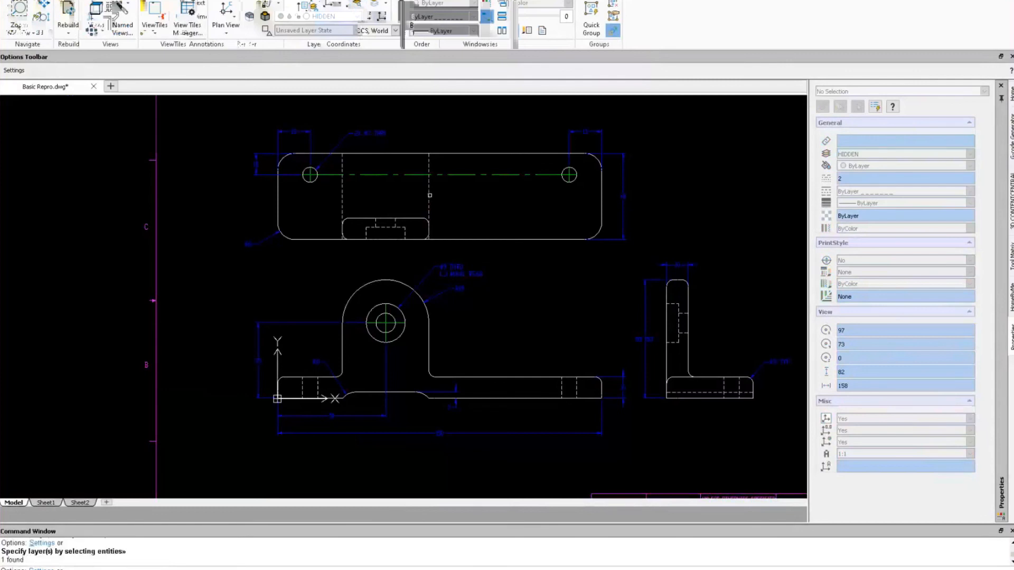
right_click(429, 195)
left_click(439, 201)
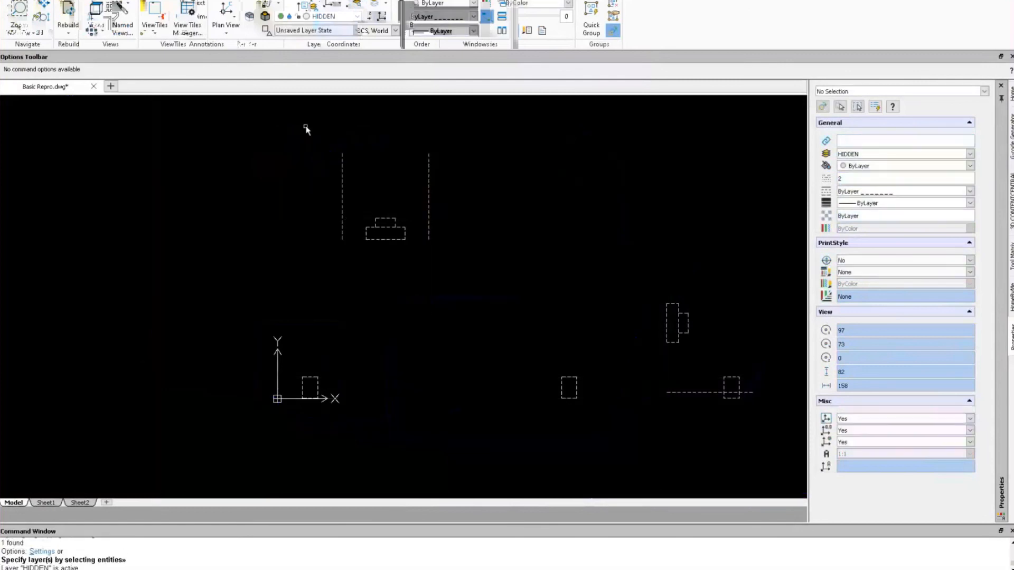
Window-select the ten hidden lines and send them to the back of the draw order.
mouse_move(255, 141)
left_mouse_down()
mouse_move(715, 464)
mouse_move(781, 448)
left_mouse_up()
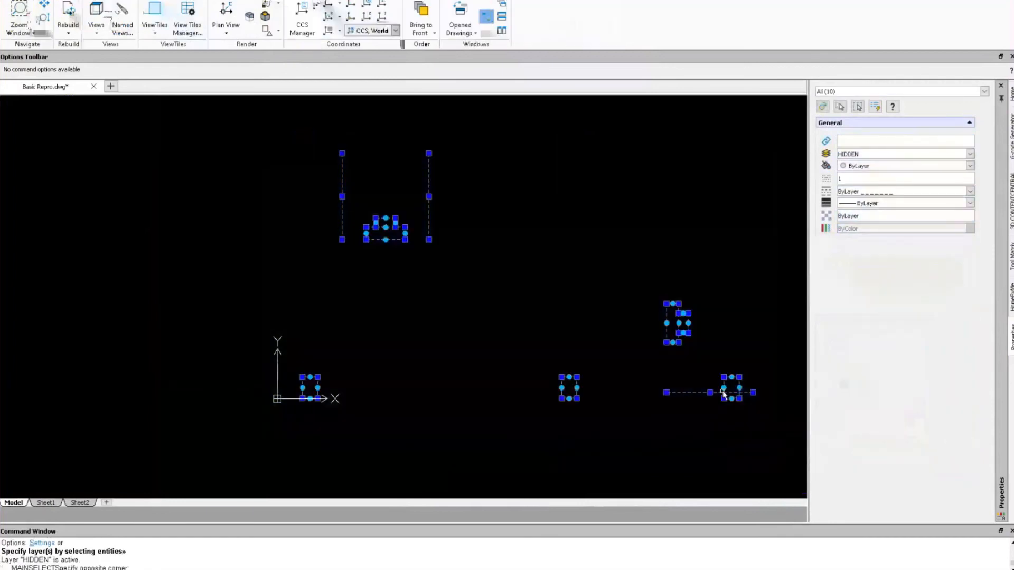
left_click(436, 34)
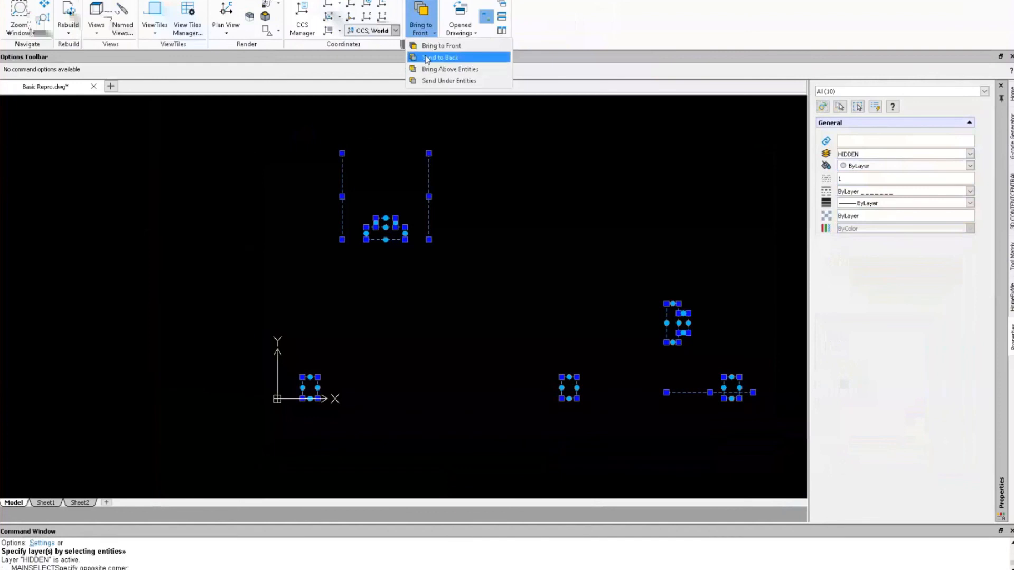
left_click(426, 55)
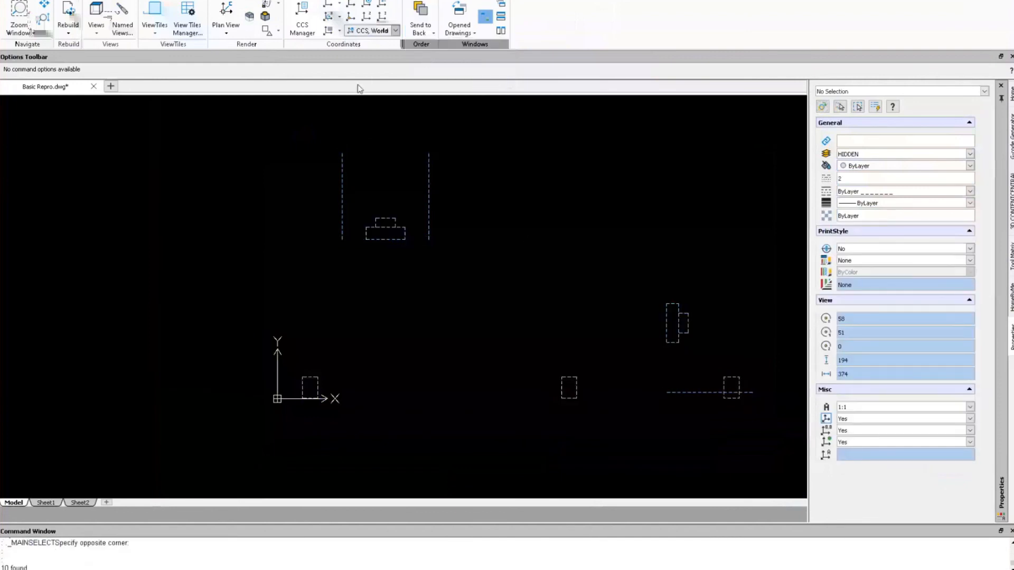
left_click(32, 2)
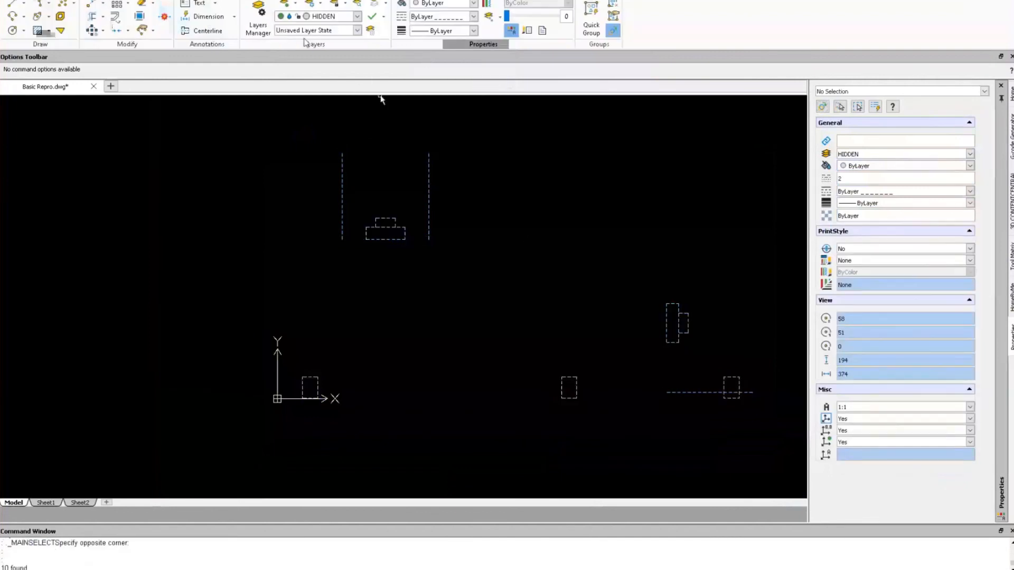
Show all layers again with DEFPOINTS turned off.
left_click(287, 5)
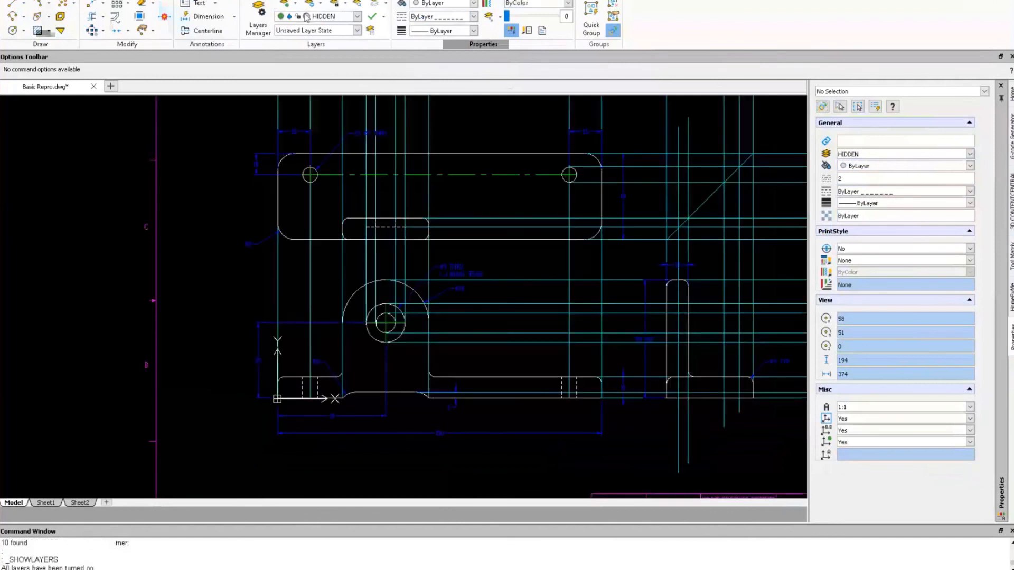
left_click(357, 17)
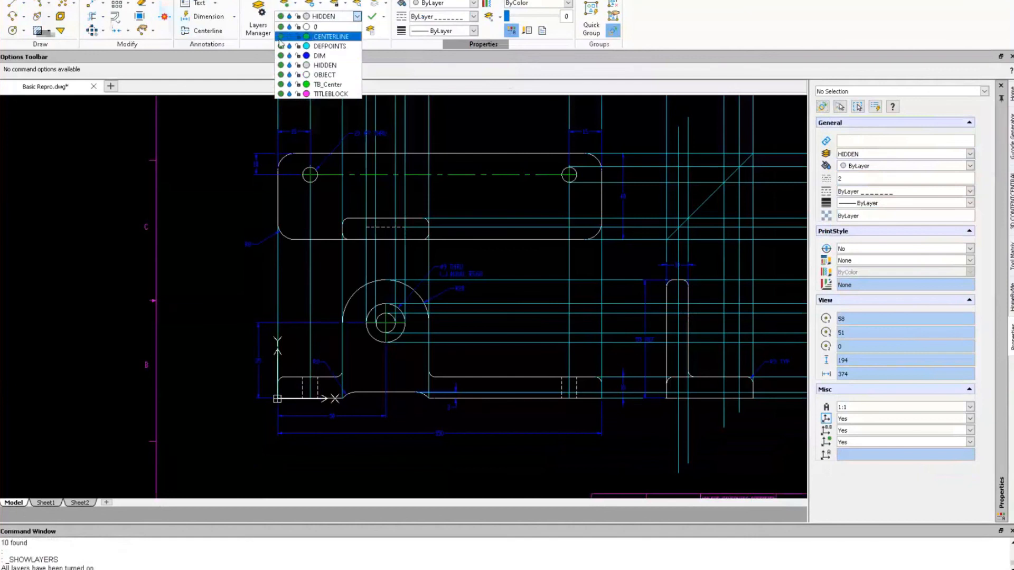
left_click(281, 46)
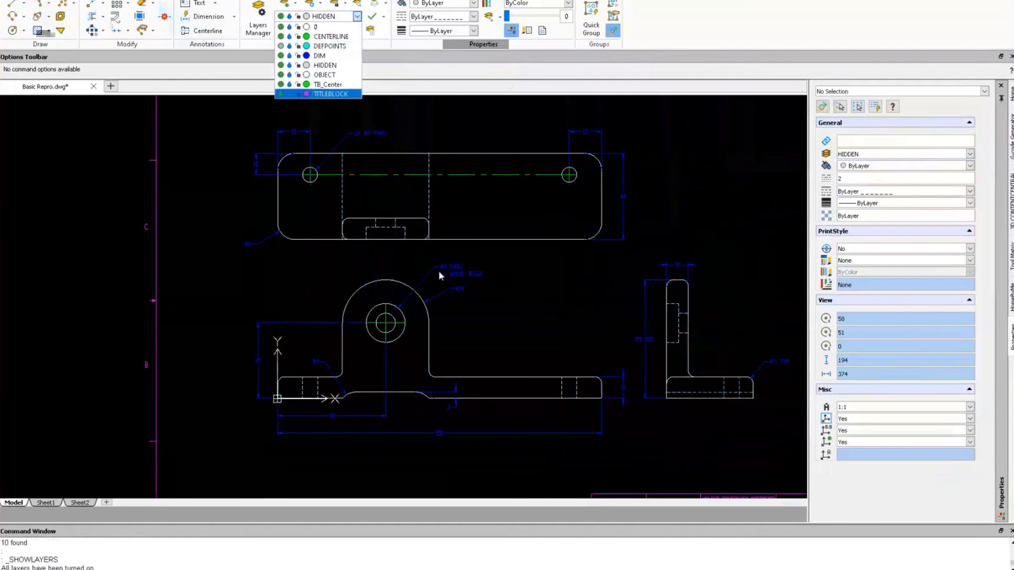
left_click(497, 288)
middle_click_drag(500, 294, 416, 291)
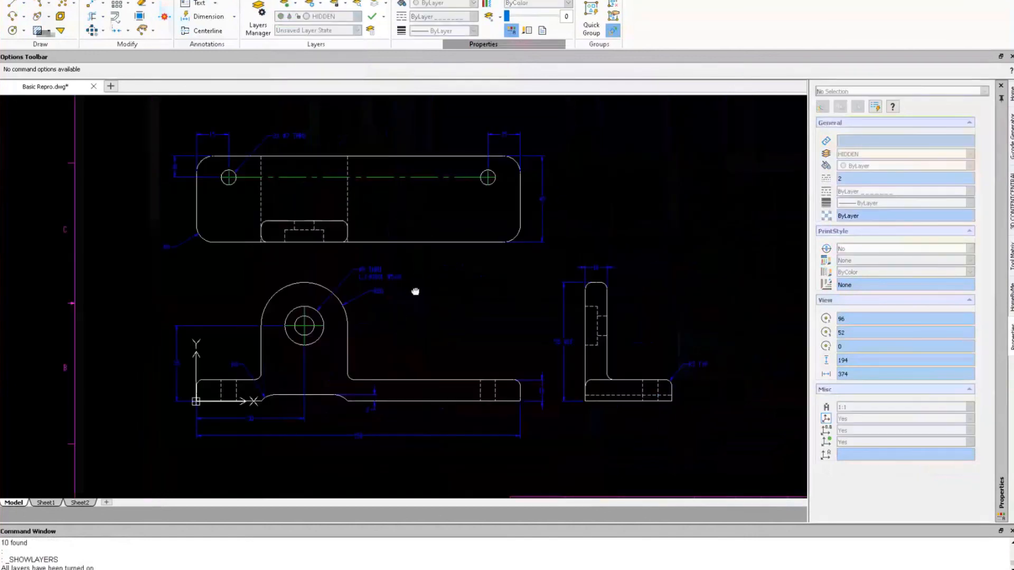
Switch to Sheet1 and frame the whole sheet with the DRAFTING DEMO title block.
left_click(44, 503)
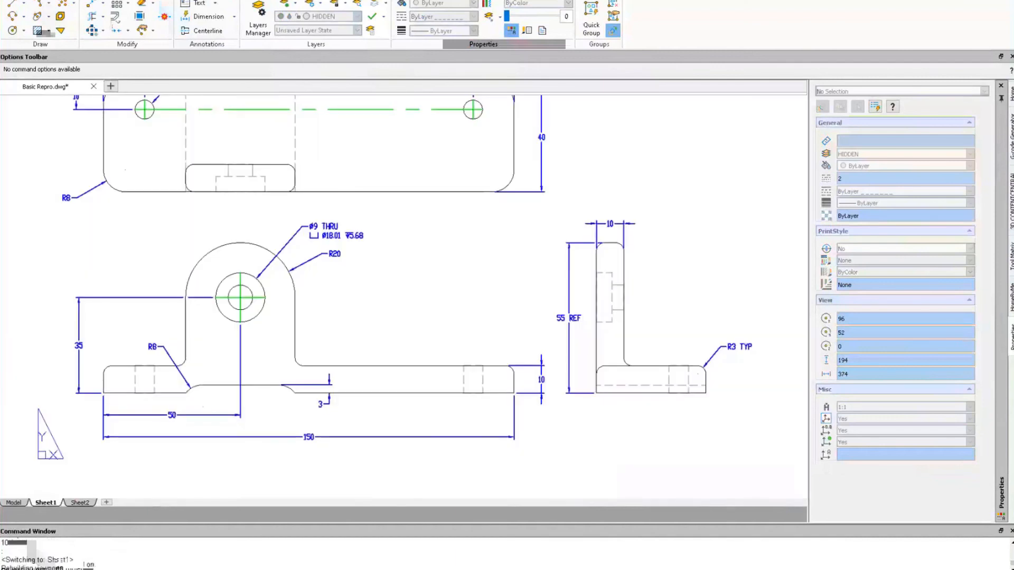
scroll(197, 173, "up", 8)
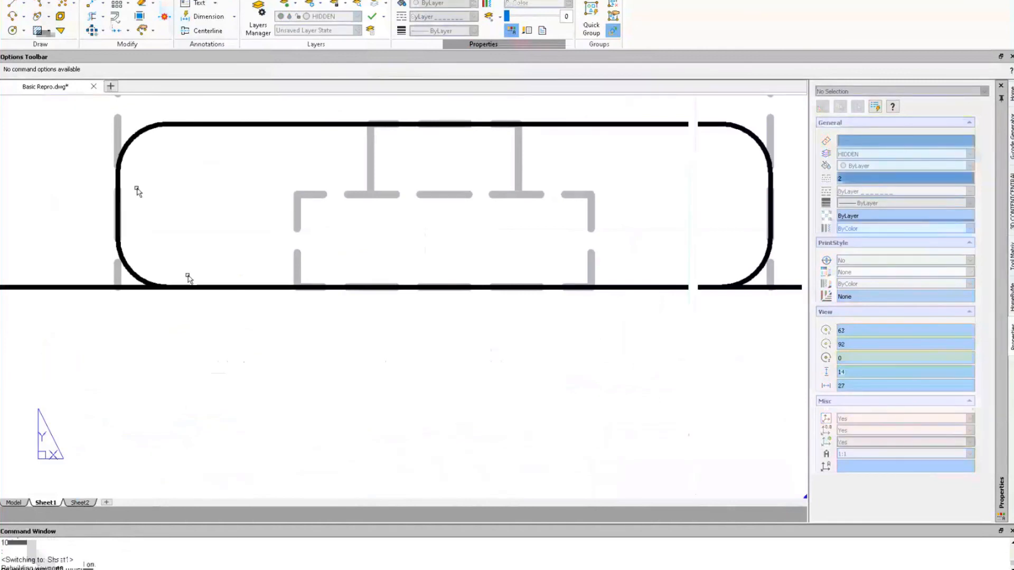
scroll(191, 316, "down", 8)
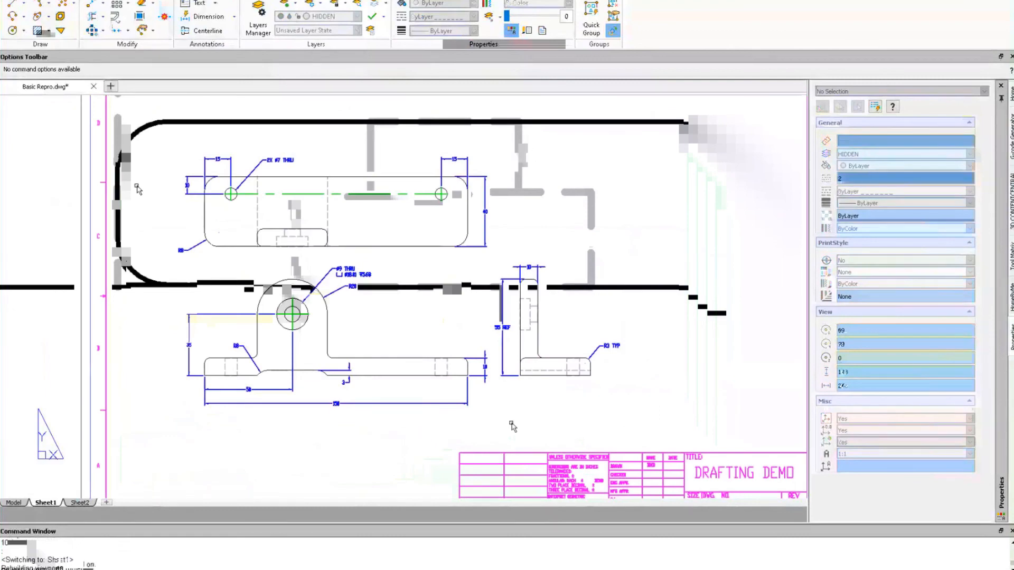
middle_click_drag(511, 426, 473, 356)
scroll(473, 356, "down", 1)
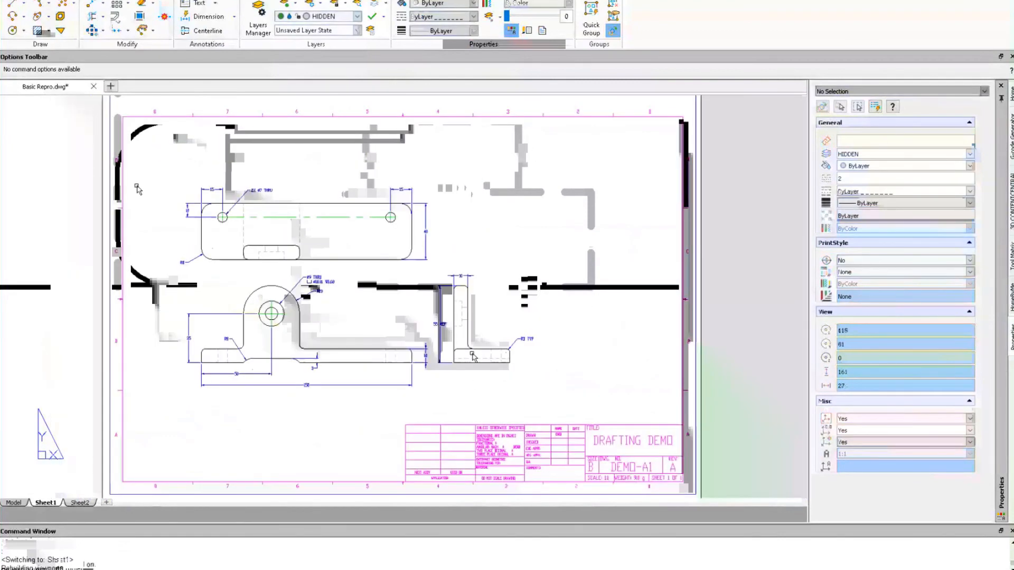